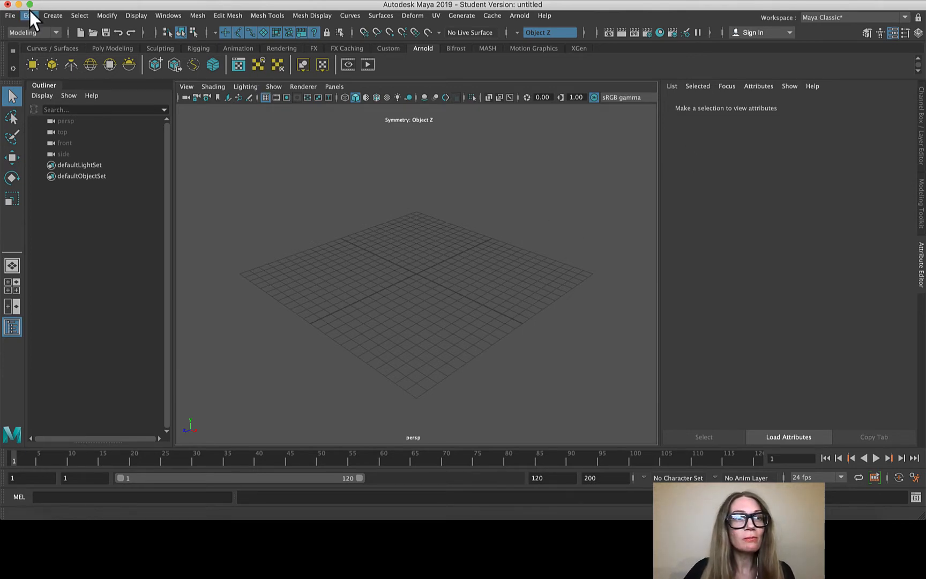
Start saving the scene under a new name and create the folder HOlberton-Textures-pt3-20200925 inside ART102-Holberton
{"action": "left_click", "coordinate": [11, 15]}
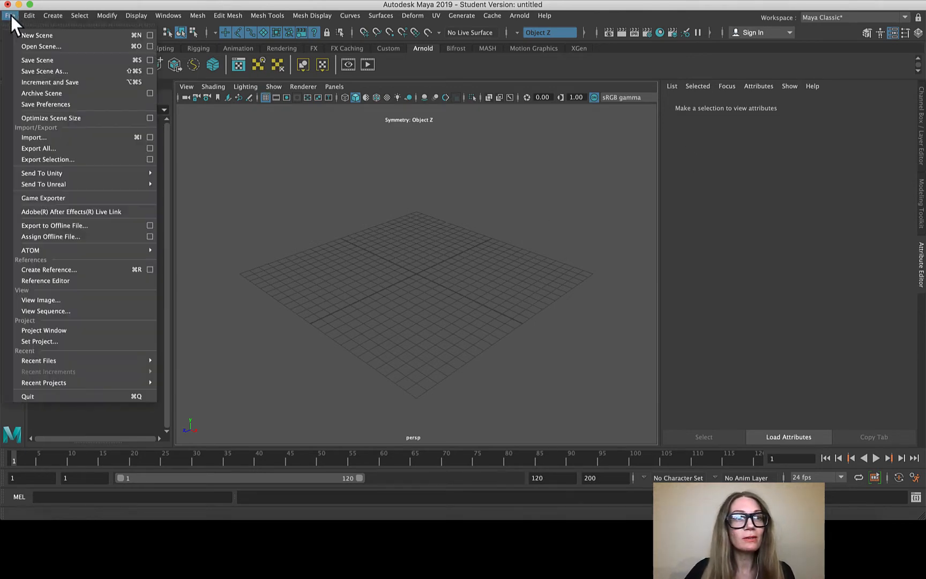
{"action": "left_click", "coordinate": [44, 71]}
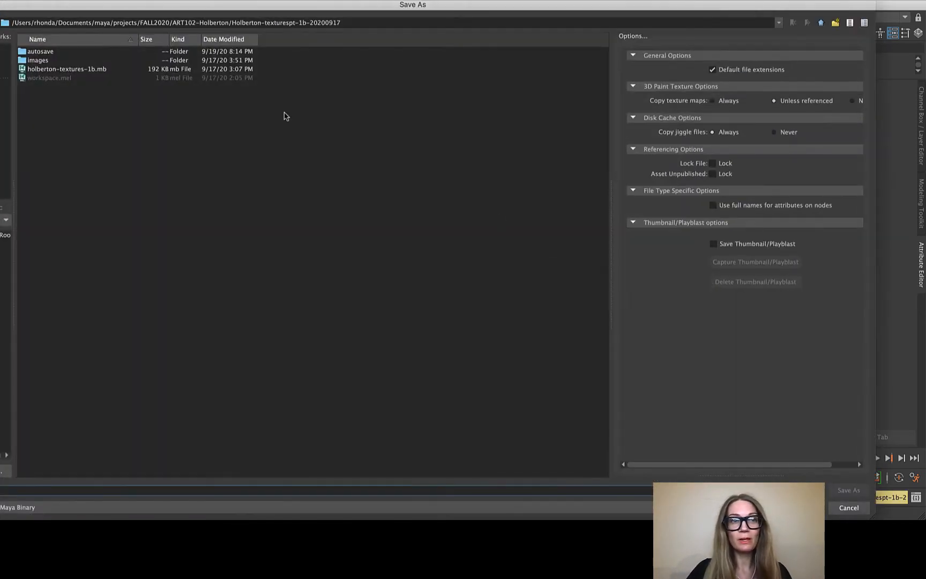
{"action": "left_click", "coordinate": [820, 22]}
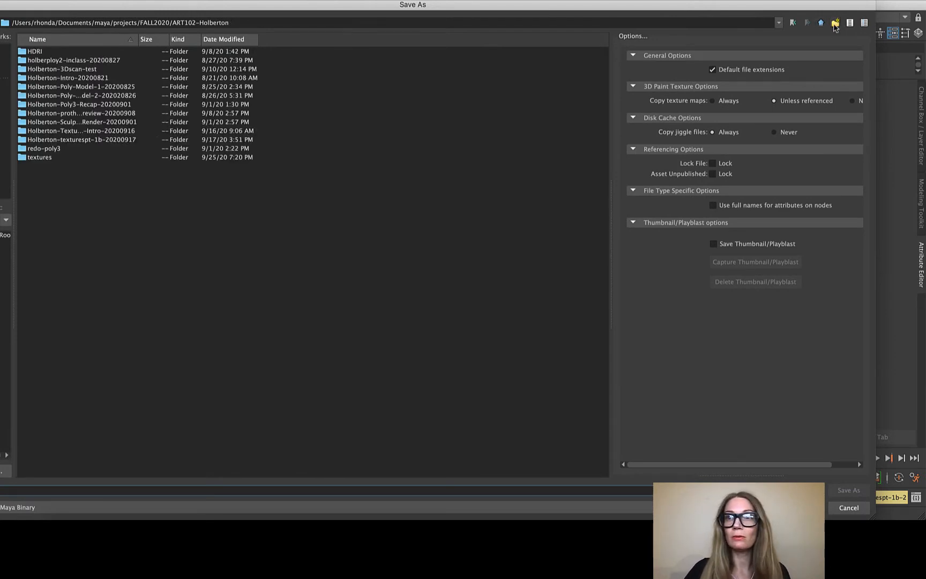
{"action": "left_click", "coordinate": [834, 24]}
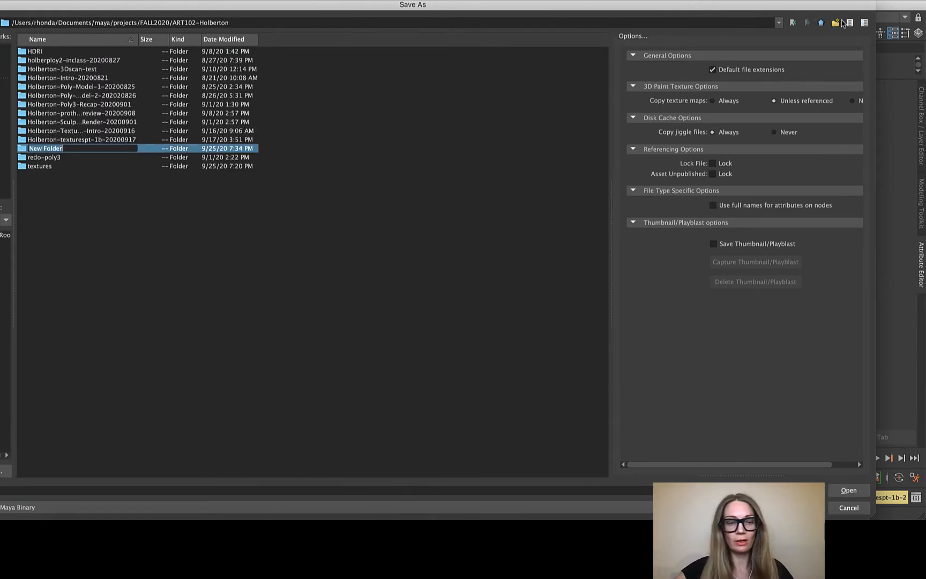
{"action": "type", "text": "HOlberton-Textures-pt3"}
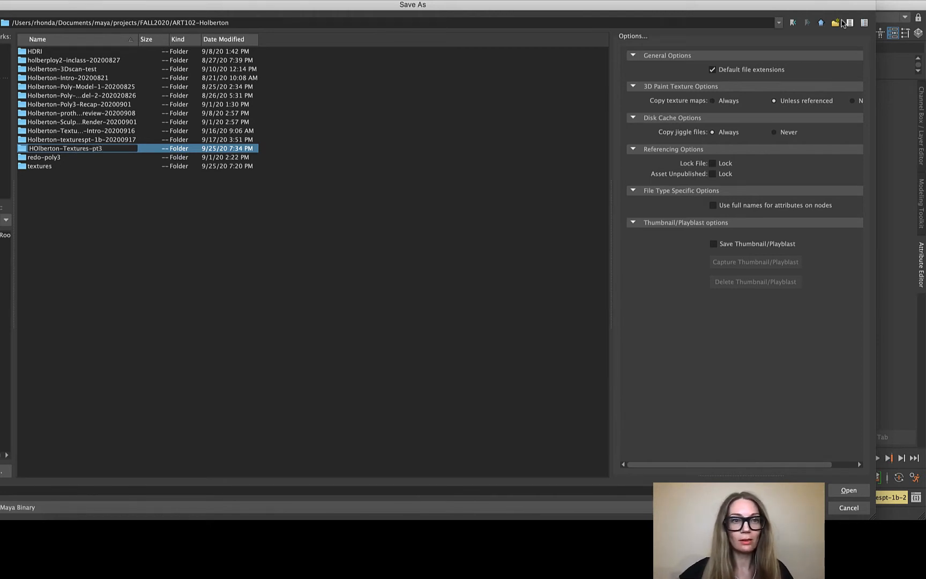
{"action": "type", "text": "-20200"}
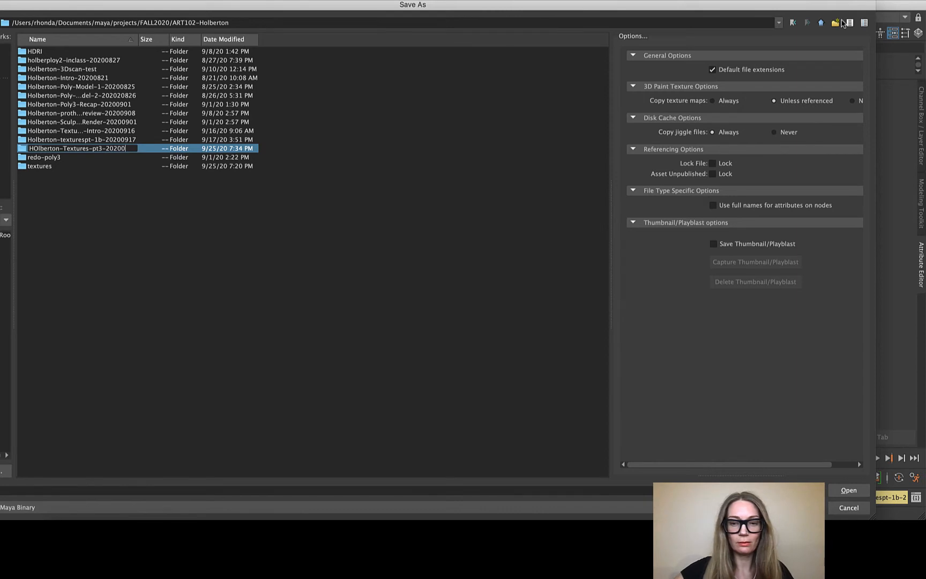
{"action": "type", "text": "925"}
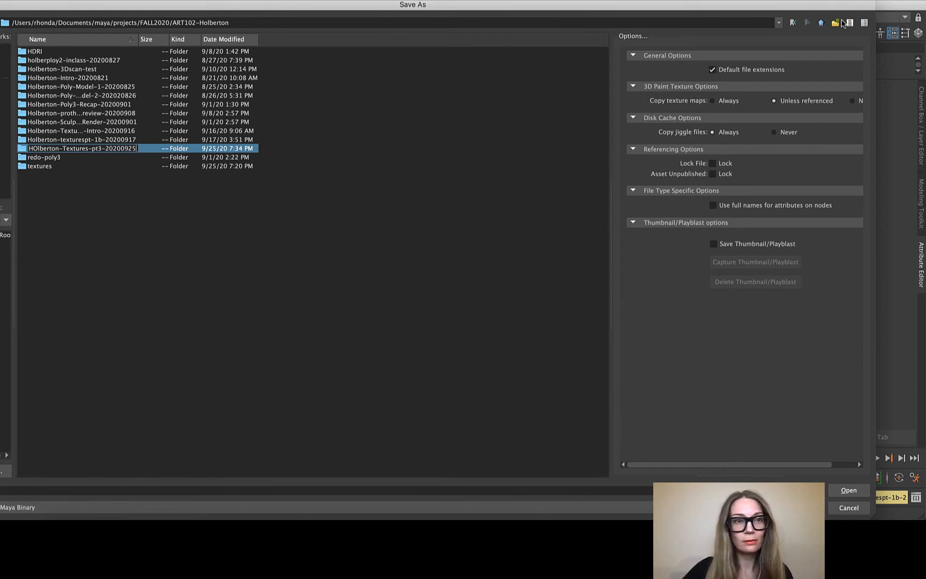
{"action": "left_click", "coordinate": [850, 491]}
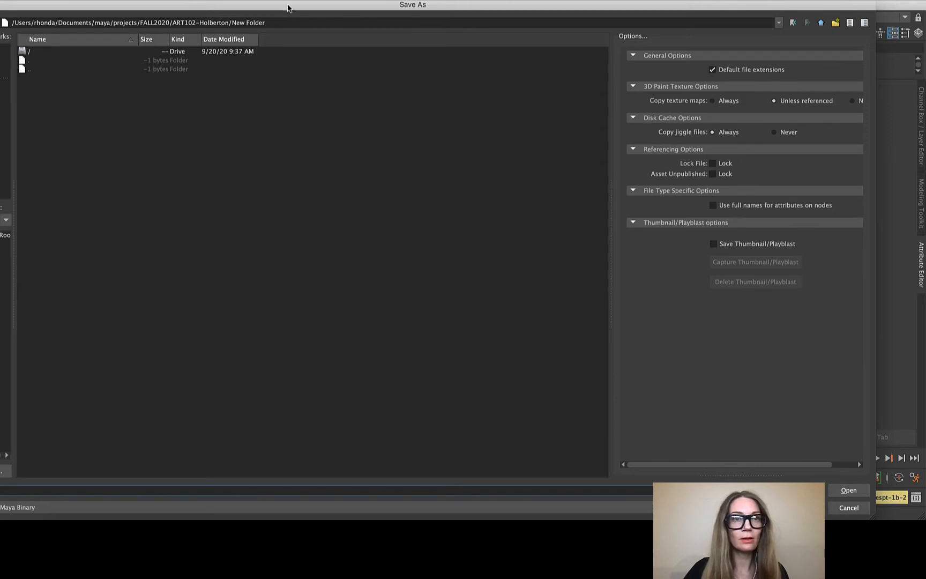
Set the HOlberton-Textures-pt3-20200925 folder as the current project and create a default workspace in it
{"action": "left_click_drag", "start_coordinate": [287, 8], "coordinate": [337, 8]}
{"action": "left_click", "coordinate": [30, 474]}
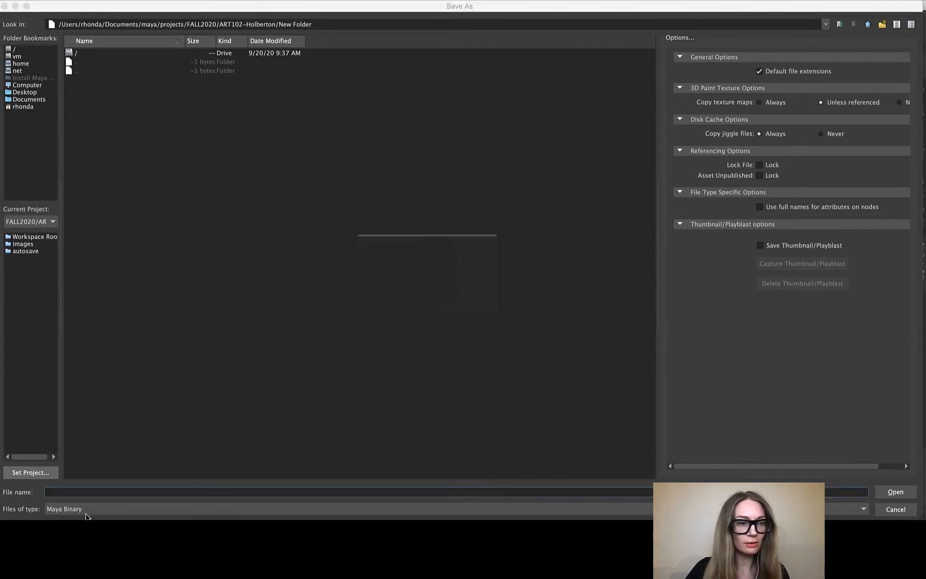
{"action": "left_click", "coordinate": [102, 155]}
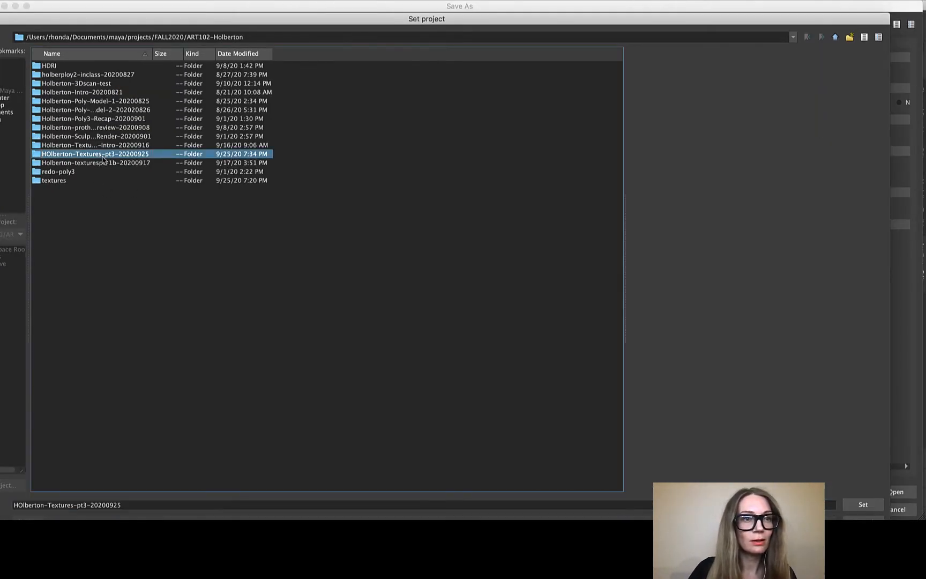
{"action": "double_click", "coordinate": [103, 155]}
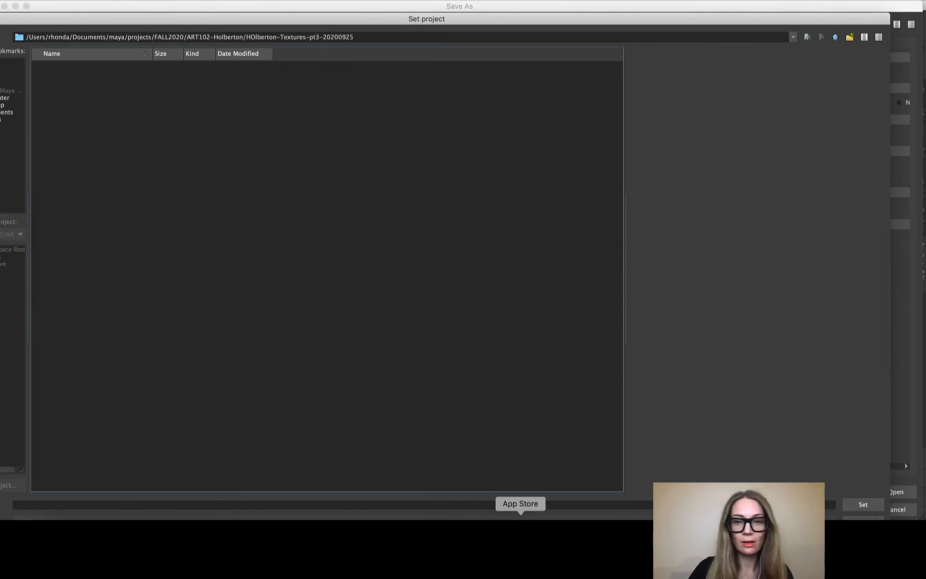
{"action": "left_click", "coordinate": [863, 504]}
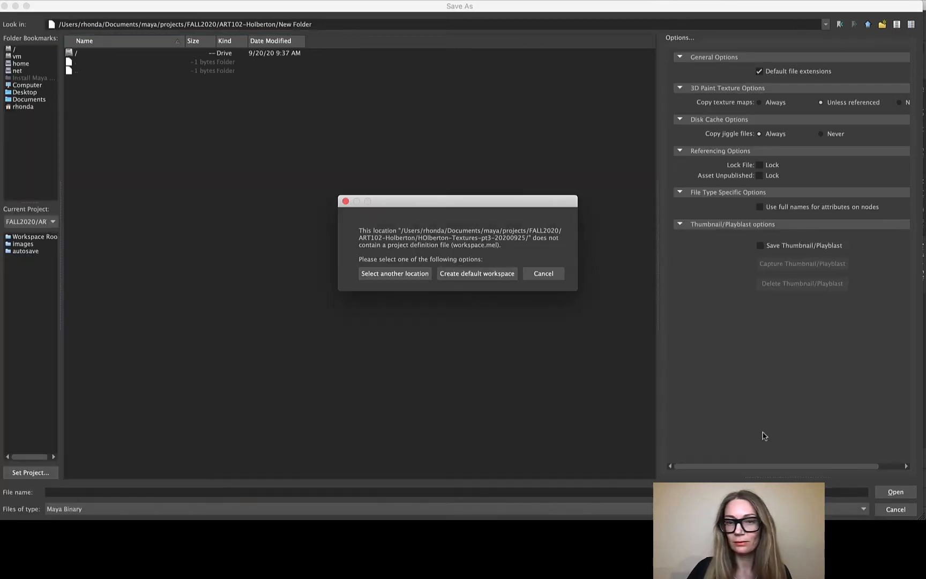
{"action": "left_click", "coordinate": [496, 274]}
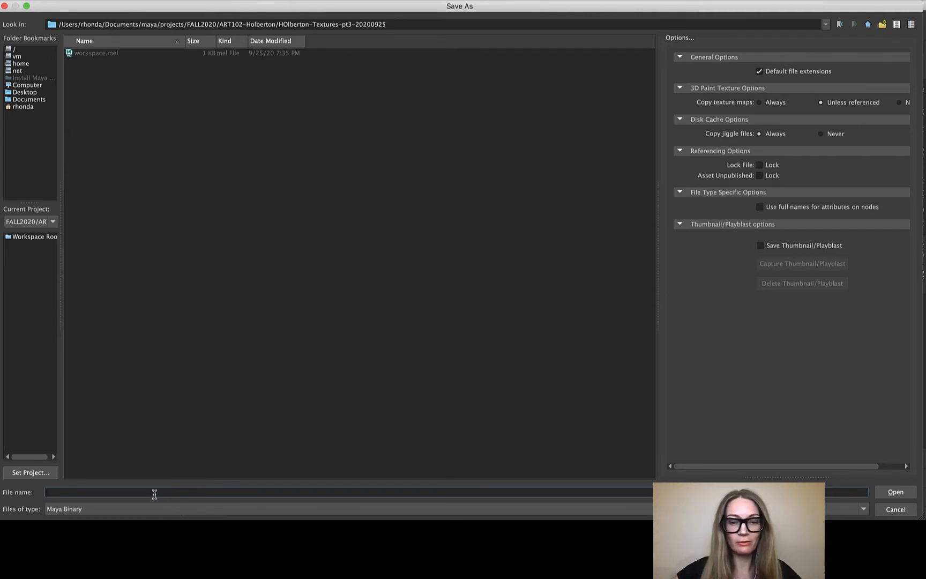
Save the scene as a Maya Binary file named holberton-texturespt3-20200925 in the project folder
{"action": "type", "text": "holberton-texturespt3-20200925"}
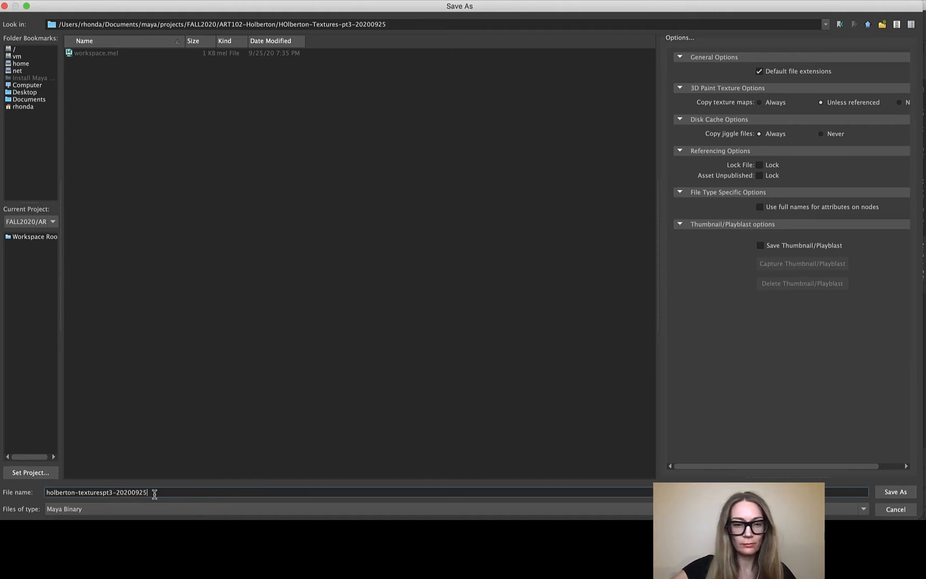
{"action": "left_click", "coordinate": [895, 491]}
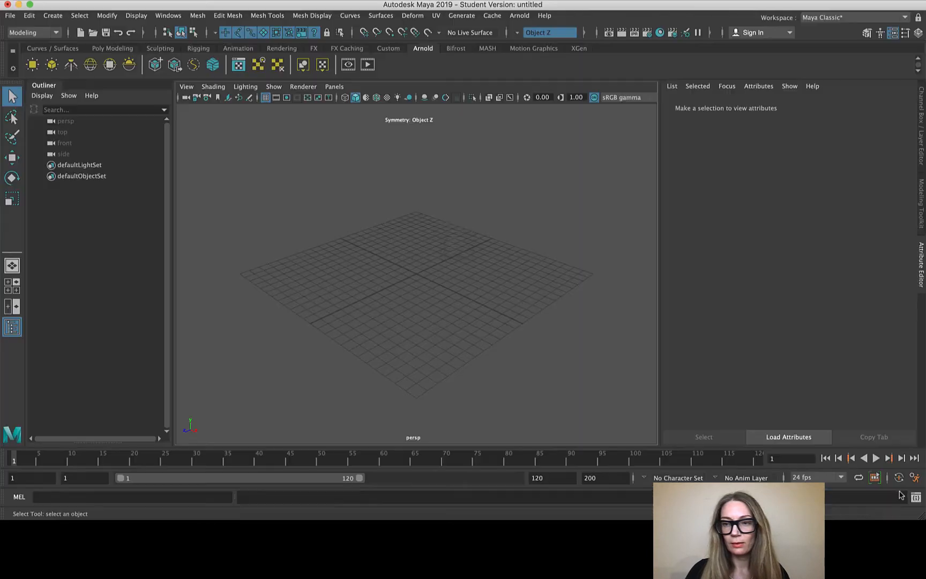
{"action": "left_click", "coordinate": [436, 283]}
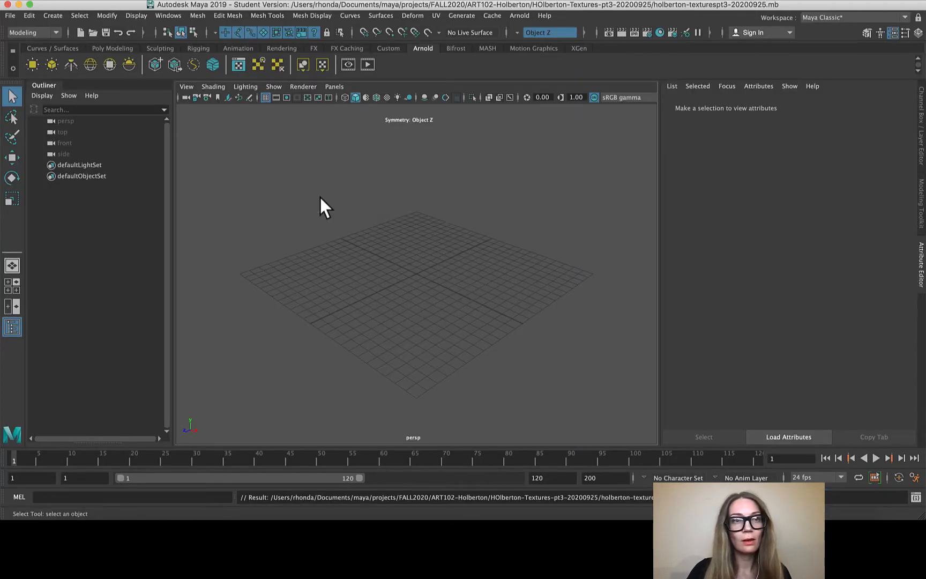
Create a polygon plane on the ground grid, drawn from the grid's corner to slightly beyond the opposite corner
{"action": "left_click", "coordinate": [132, 51]}
{"action": "left_click", "coordinate": [129, 64]}
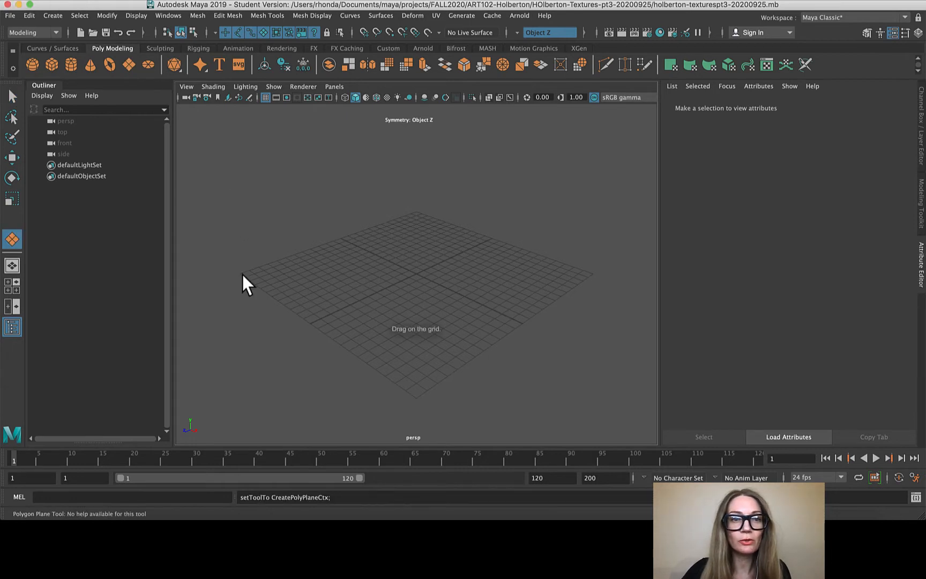
{"action": "left_click_drag", "start_coordinate": [242, 275], "coordinate": [633, 279]}
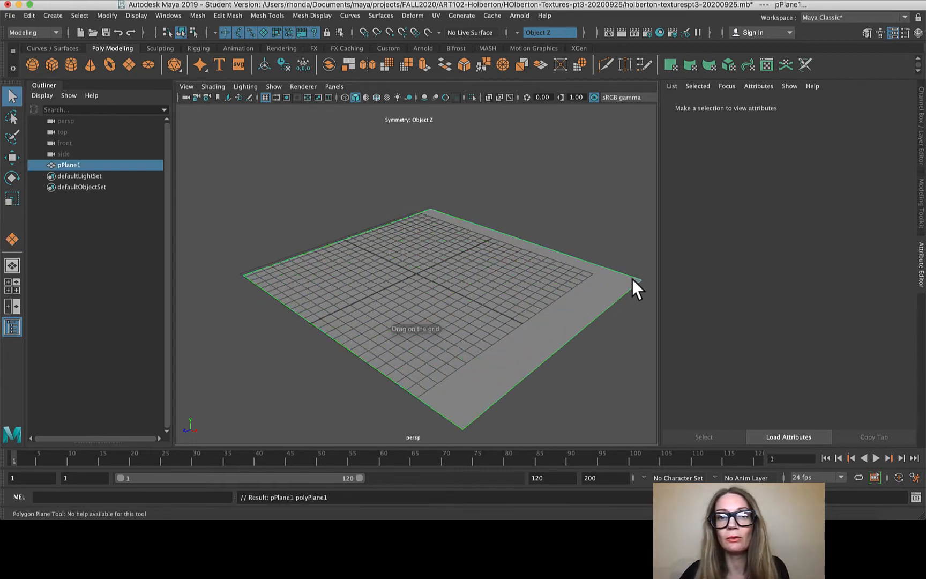
{"action": "key", "text": "q"}
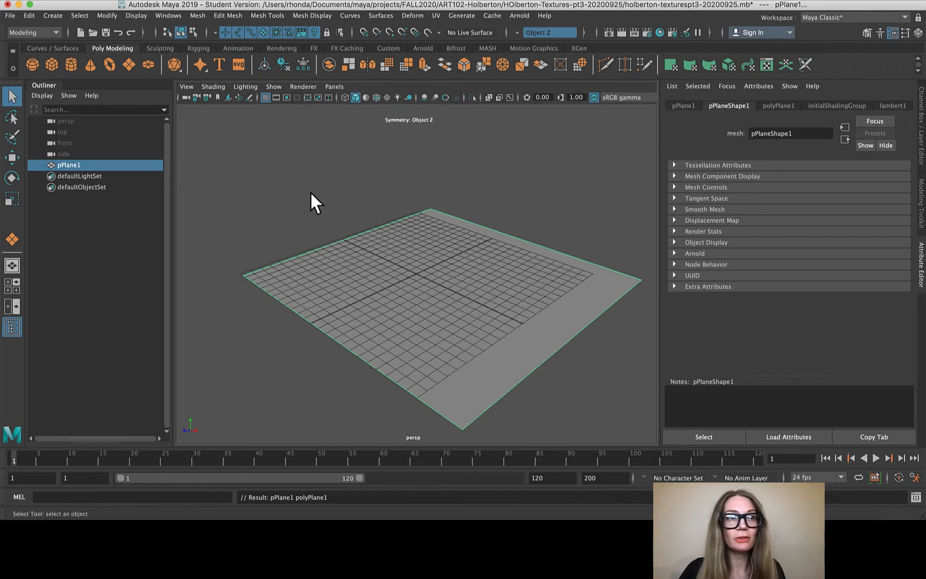
Assign a new Arnold aiStandardSurface material to the plane
{"action": "left_click", "coordinate": [56, 33]}
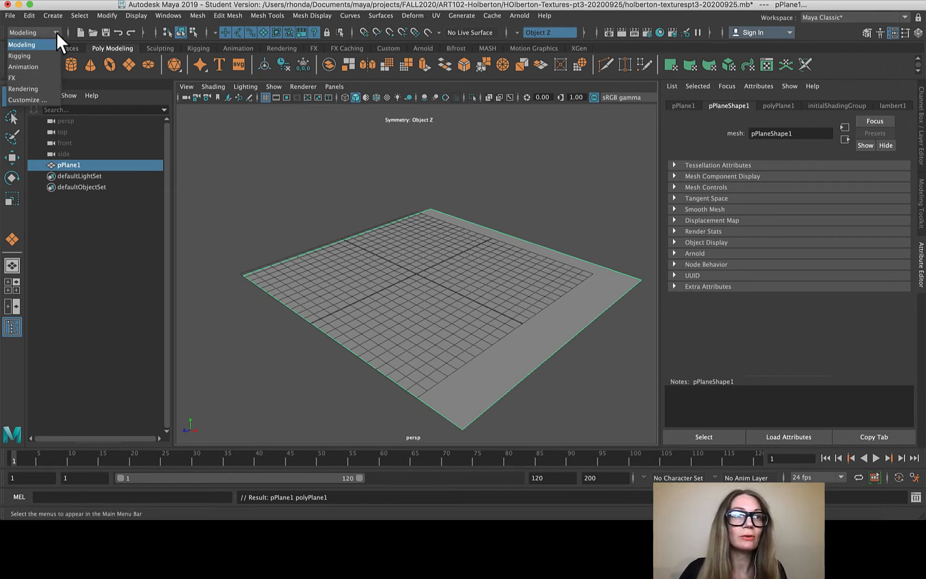
{"action": "left_click", "coordinate": [45, 89]}
{"action": "left_click", "coordinate": [206, 12]}
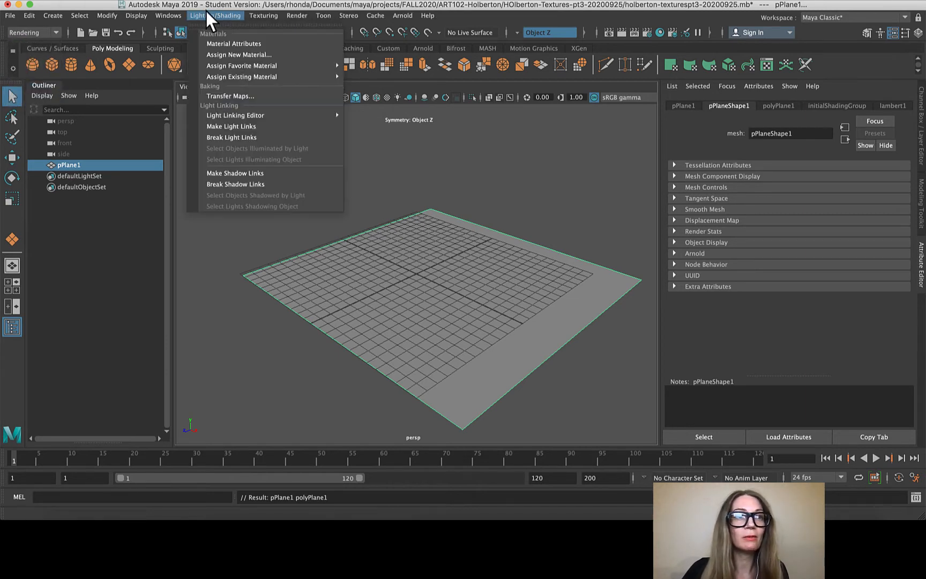
{"action": "mouse_move", "coordinate": [251, 77]}
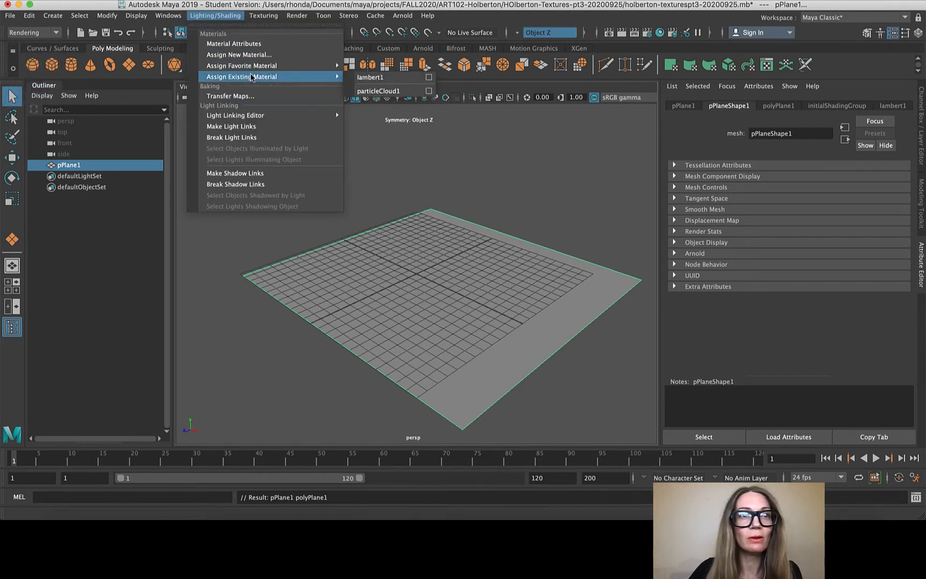
{"action": "left_click", "coordinate": [245, 55]}
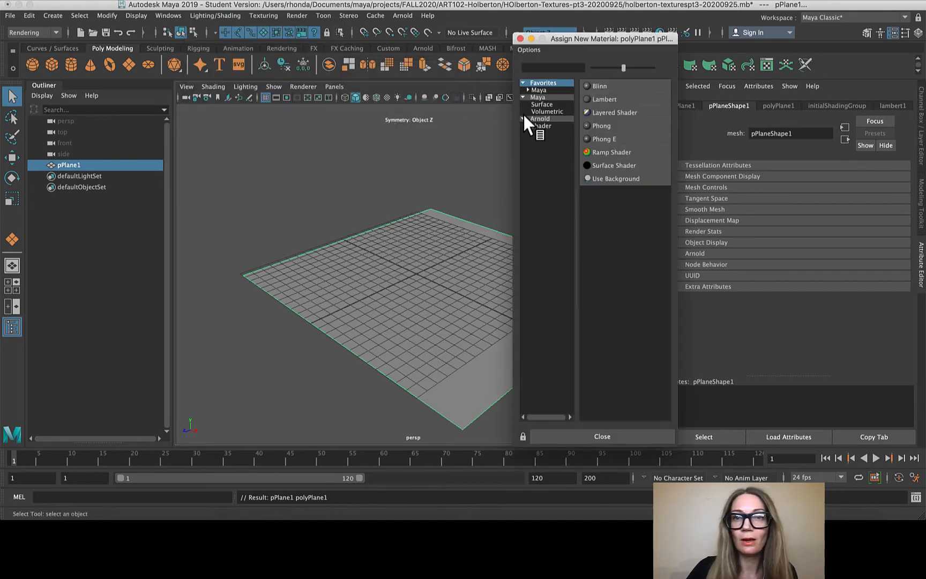
{"action": "left_click", "coordinate": [538, 118]}
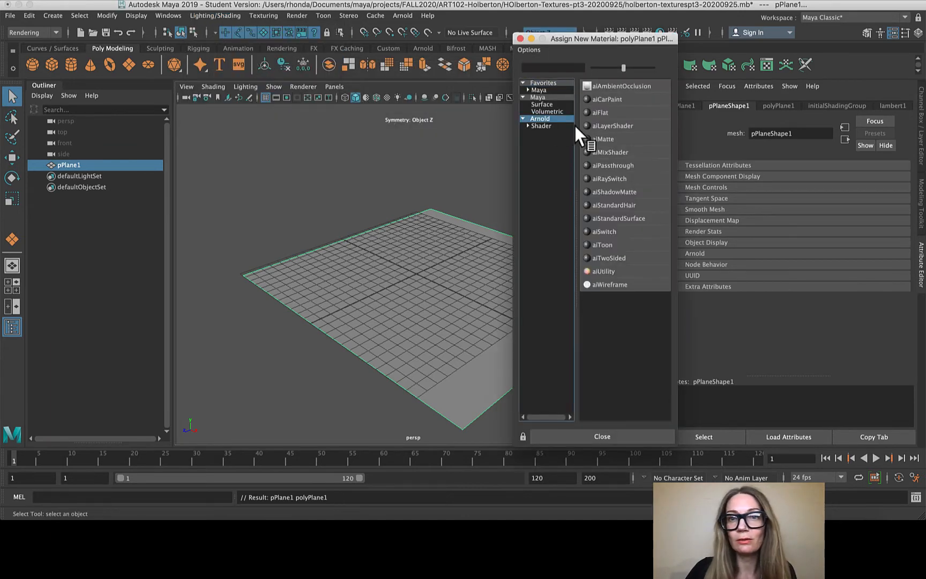
{"action": "left_click", "coordinate": [625, 218]}
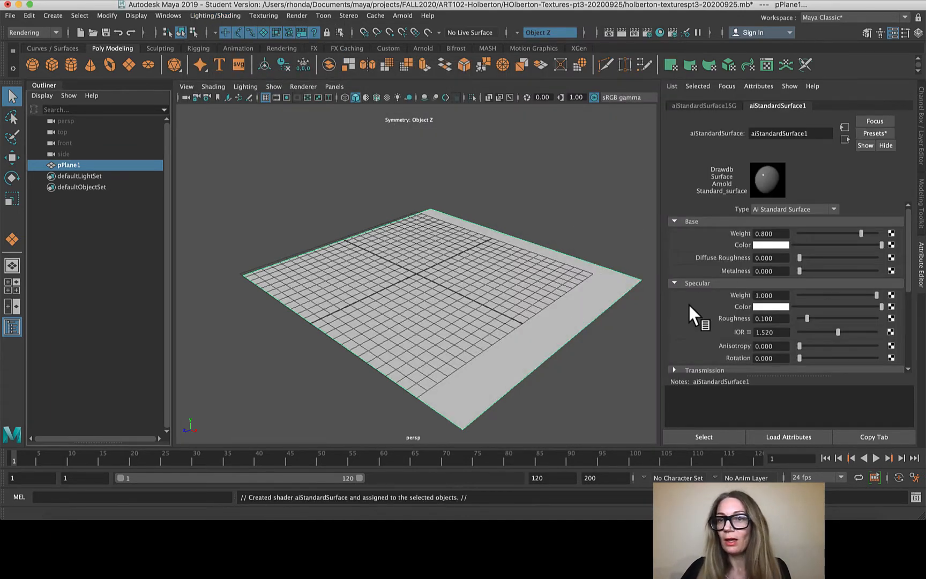
Map the material's base color with a File texture that uses paint.jpg from the ART102-Holberton/textures folder
{"action": "left_click", "coordinate": [891, 245]}
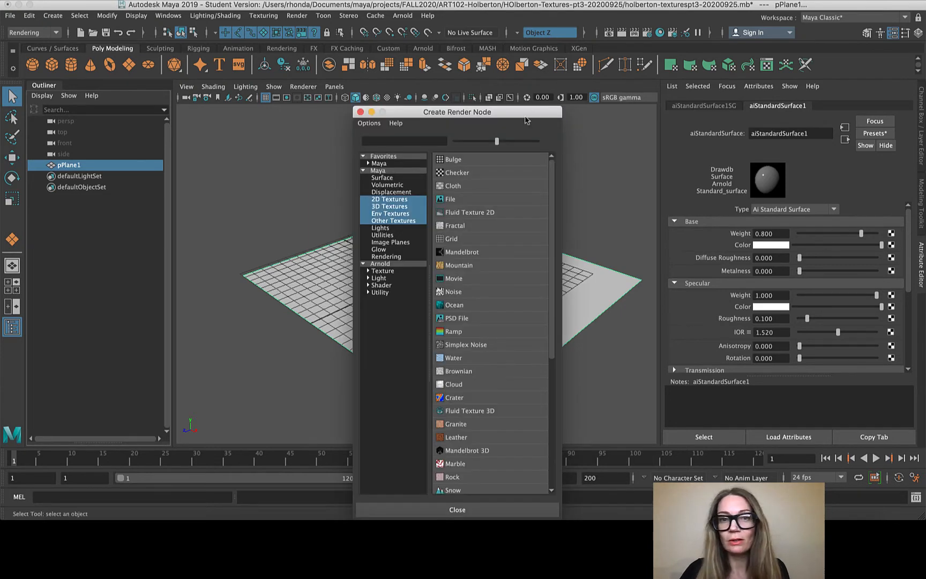
{"action": "left_click", "coordinate": [461, 201]}
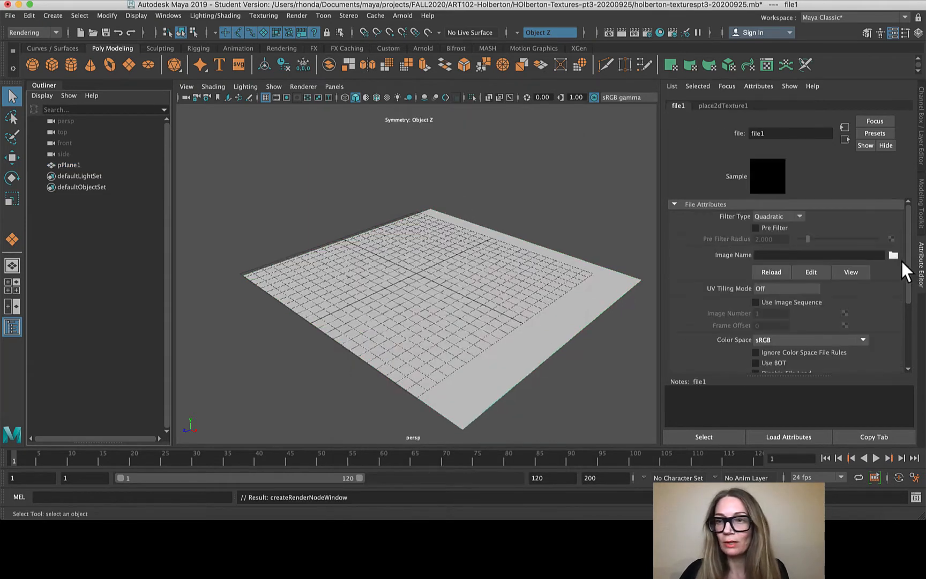
{"action": "left_click", "coordinate": [892, 255]}
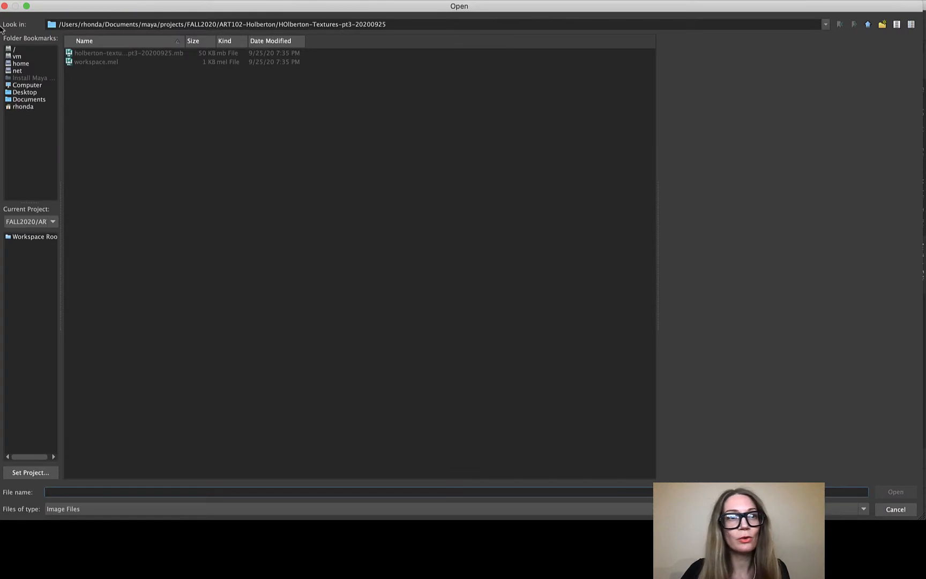
{"action": "left_click", "coordinate": [868, 24]}
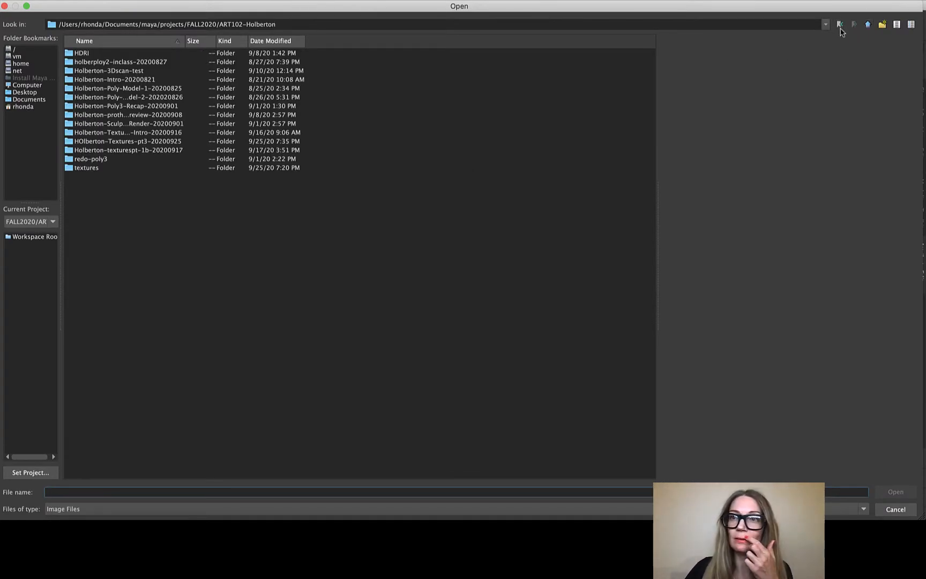
{"action": "left_click", "coordinate": [870, 25]}
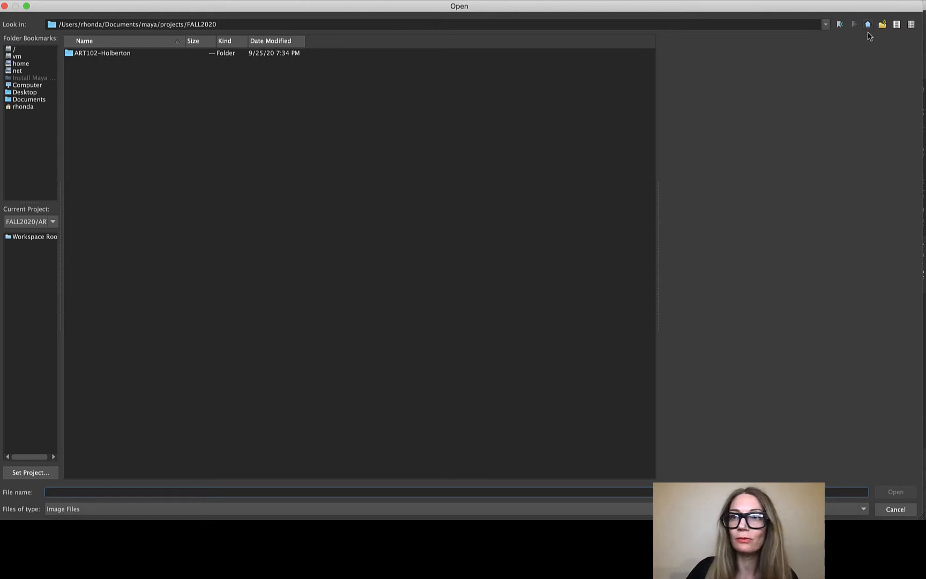
{"action": "left_click", "coordinate": [867, 25]}
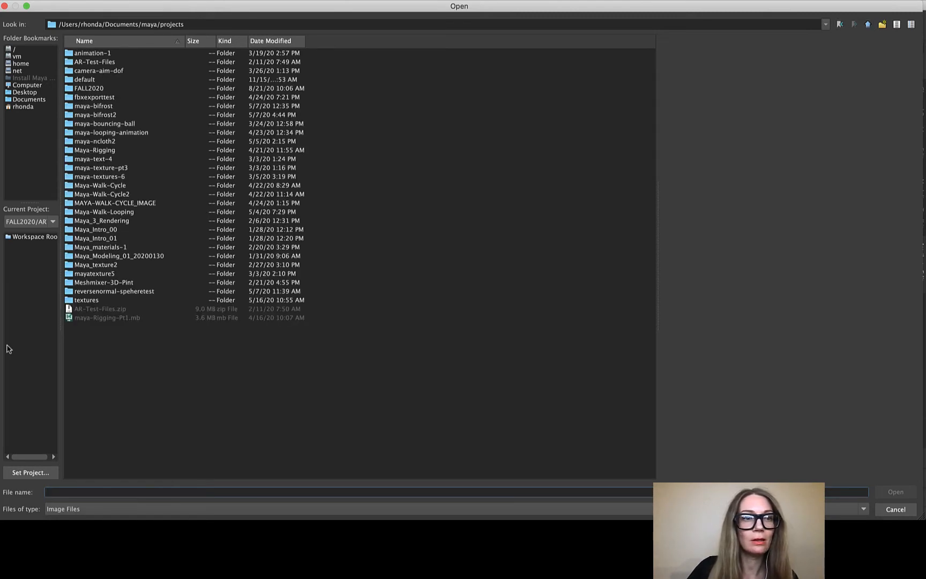
{"action": "double_click", "coordinate": [78, 88]}
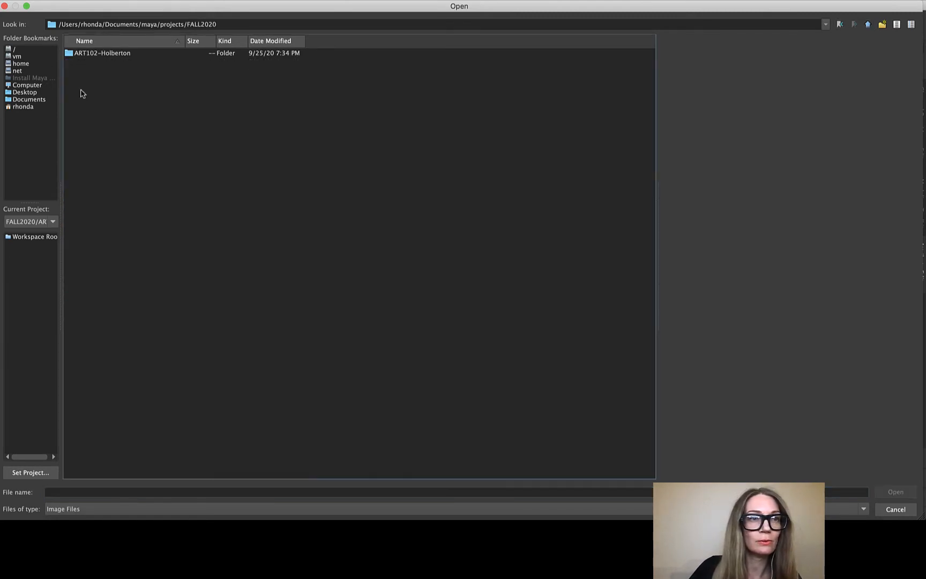
{"action": "left_click", "coordinate": [110, 54]}
{"action": "double_click", "coordinate": [114, 59]}
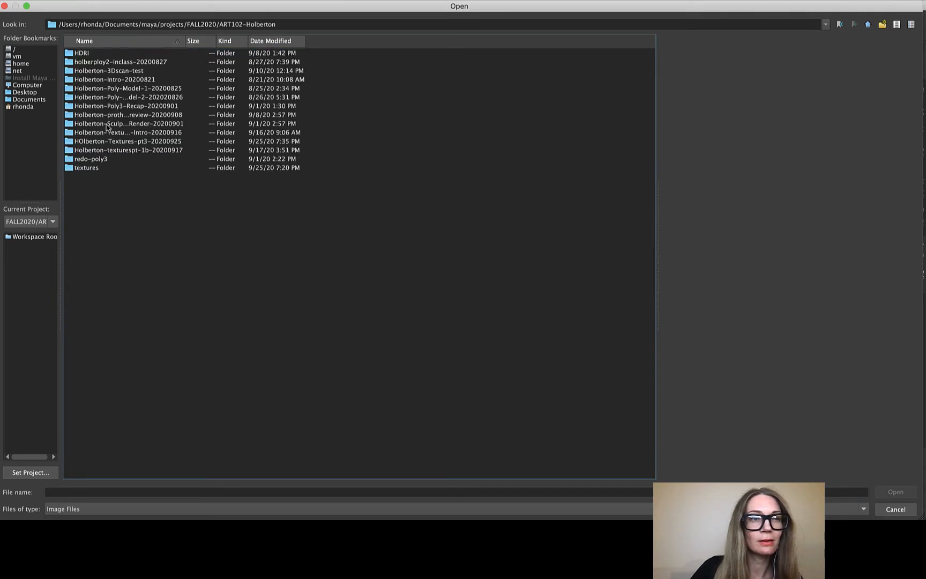
{"action": "double_click", "coordinate": [88, 169]}
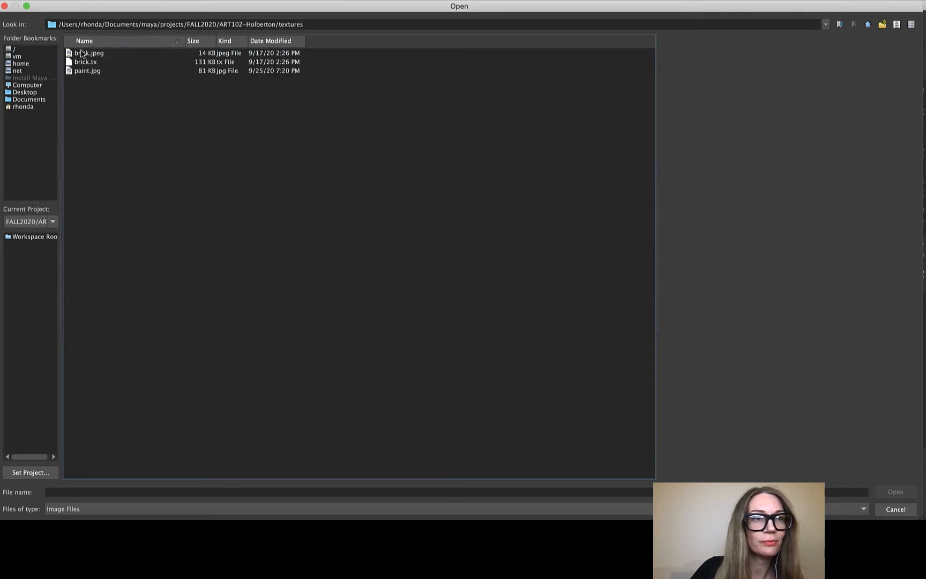
{"action": "left_click", "coordinate": [85, 71]}
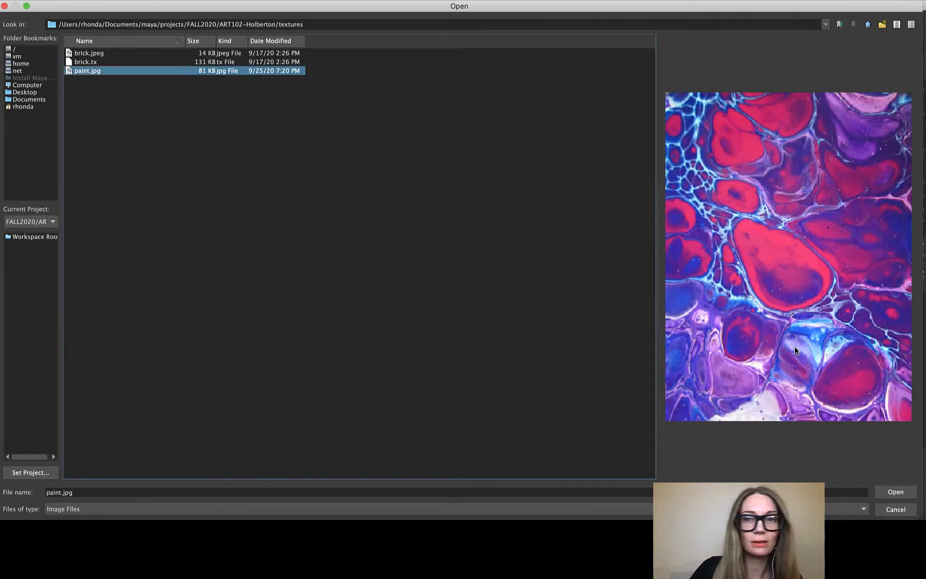
{"action": "left_click", "coordinate": [904, 490]}
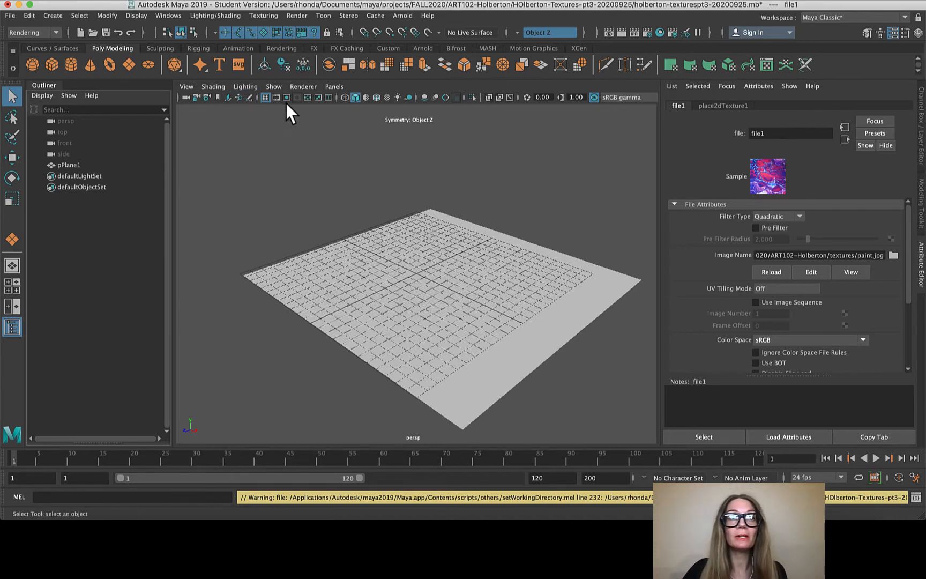
Make the viewport use all lights and add an Arnold SkyDome light to the scene
{"action": "left_click", "coordinate": [253, 88]}
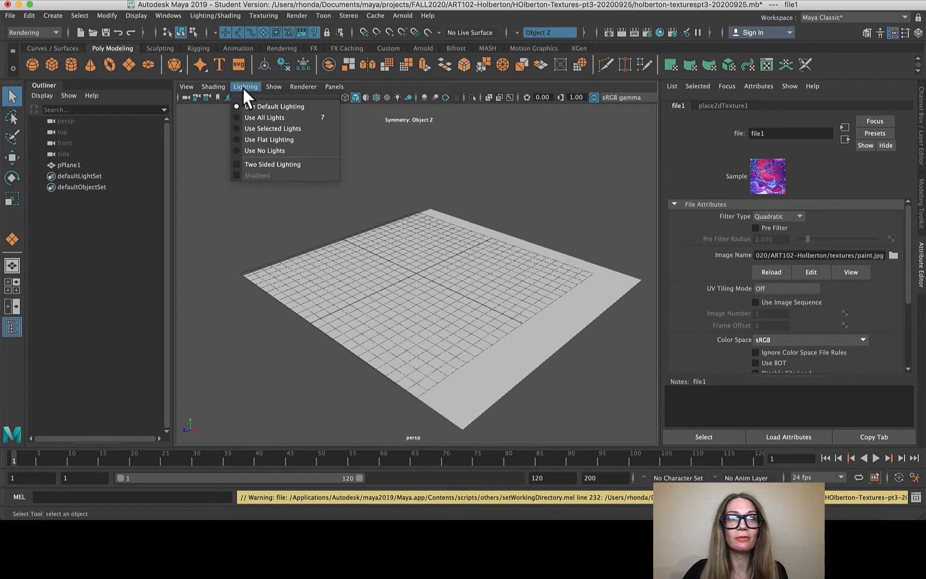
{"action": "left_click", "coordinate": [255, 118]}
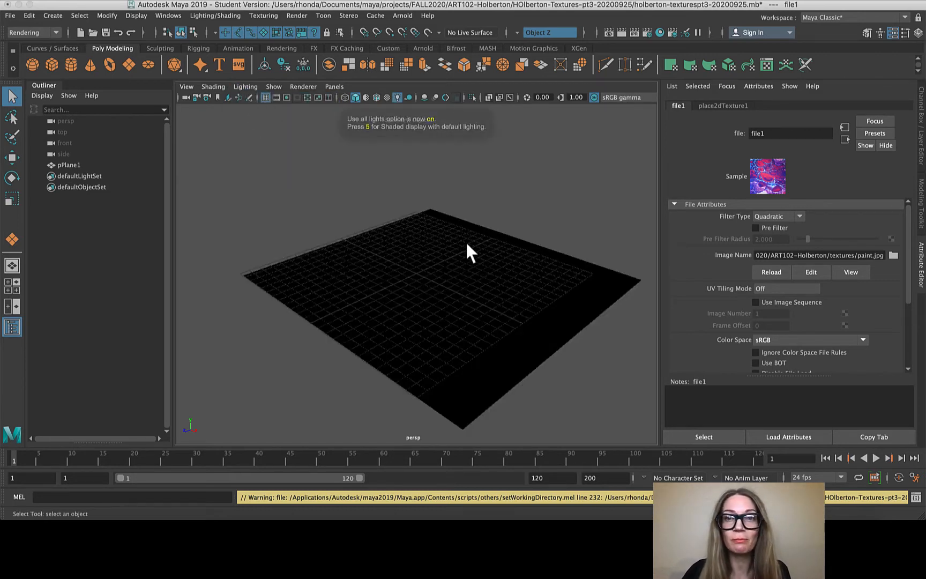
{"action": "left_click", "coordinate": [423, 48]}
{"action": "left_click", "coordinate": [91, 65]}
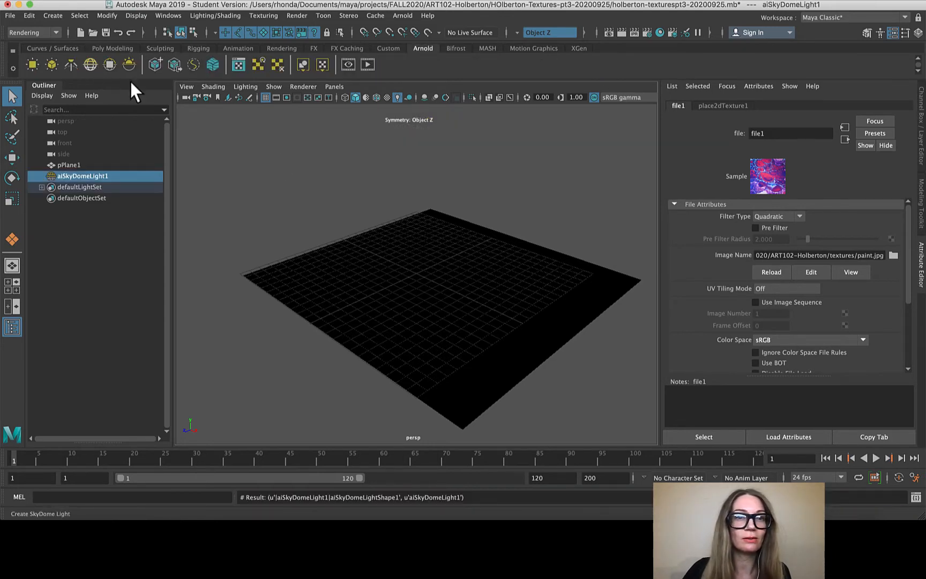
Enable Hardware Texturing in the perspective viewport's shading
{"action": "left_click", "coordinate": [209, 85]}
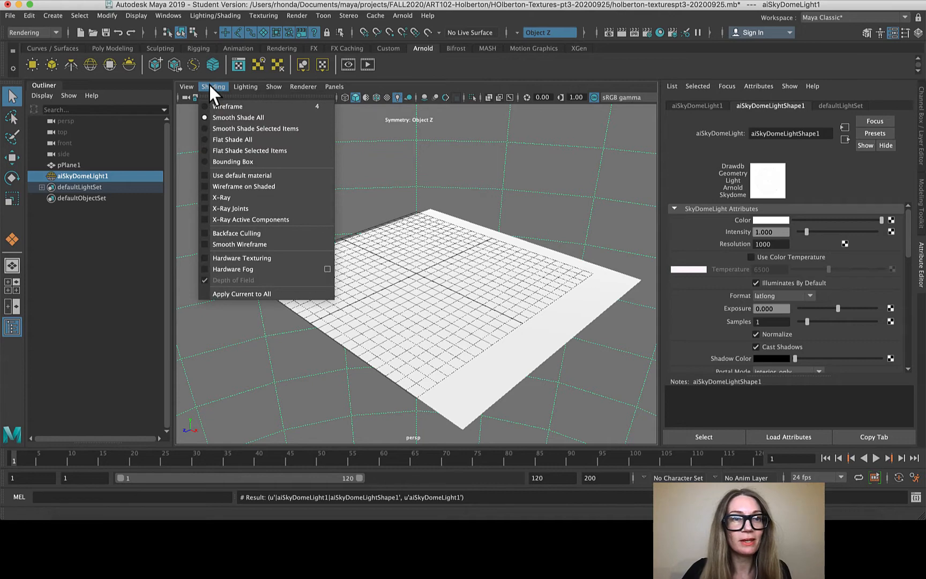
{"action": "left_click", "coordinate": [250, 259]}
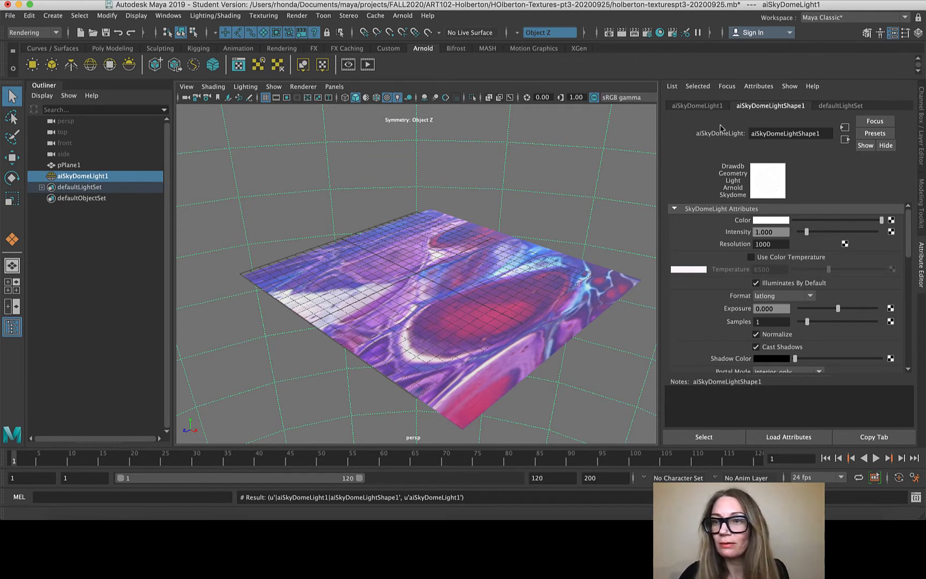
Open the 2D texture placement attributes of the file texture on the plane's base color
{"action": "left_click", "coordinate": [568, 260]}
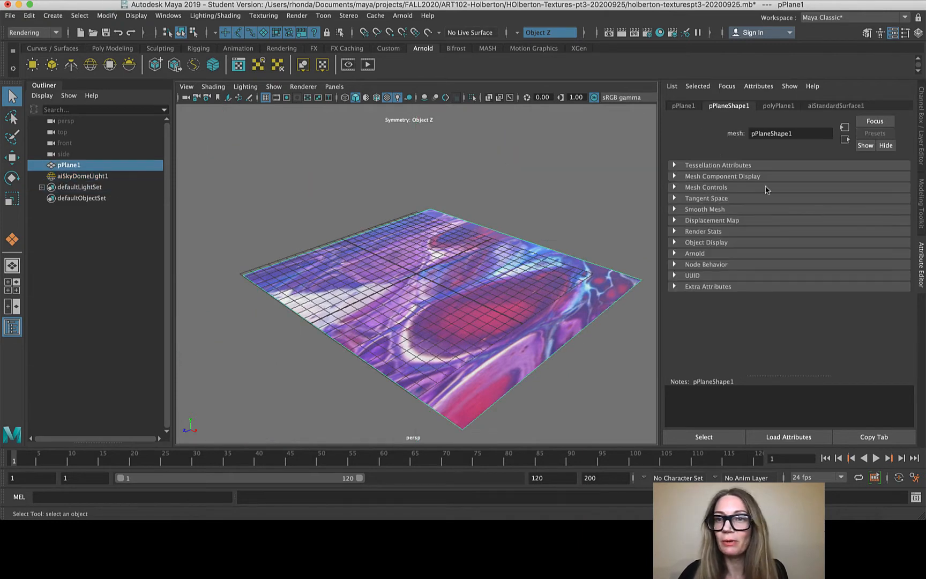
{"action": "left_click", "coordinate": [849, 105]}
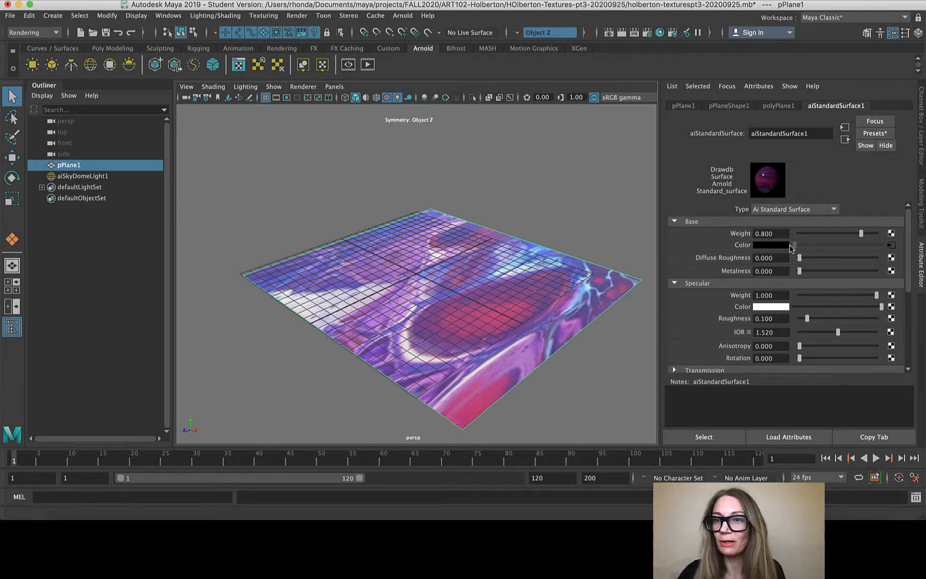
{"action": "left_click", "coordinate": [892, 245]}
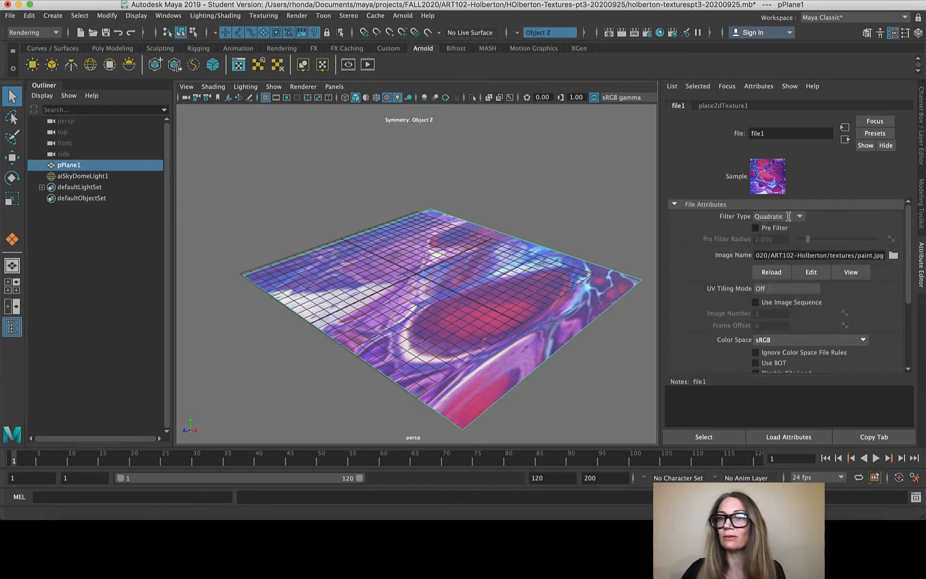
{"action": "left_click", "coordinate": [724, 105]}
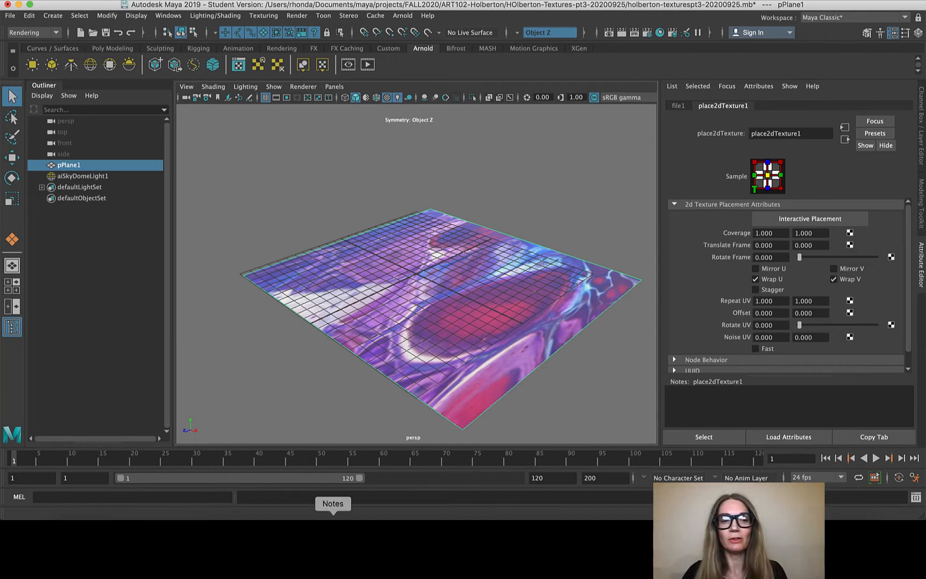
In Finder, open paint.jpg from Documents/maya/projects/FALL2020/ART102-Holberton/textures and enlarge its window to examine the original image
{"action": "left_click", "coordinate": [72, 536]}
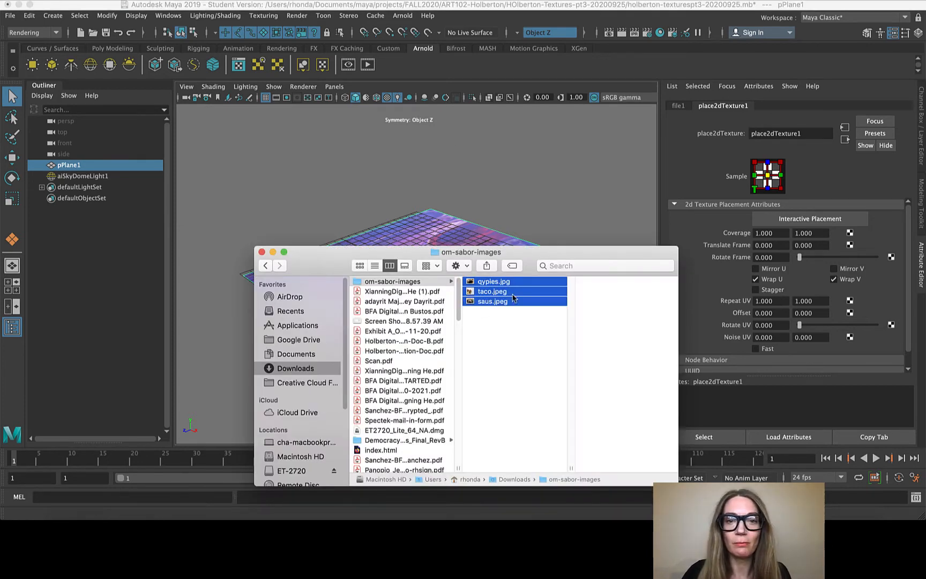
{"action": "left_click", "coordinate": [300, 354]}
{"action": "scroll", "coordinate": [381, 396], "scroll_direction": "down", "scroll_amount": 5}
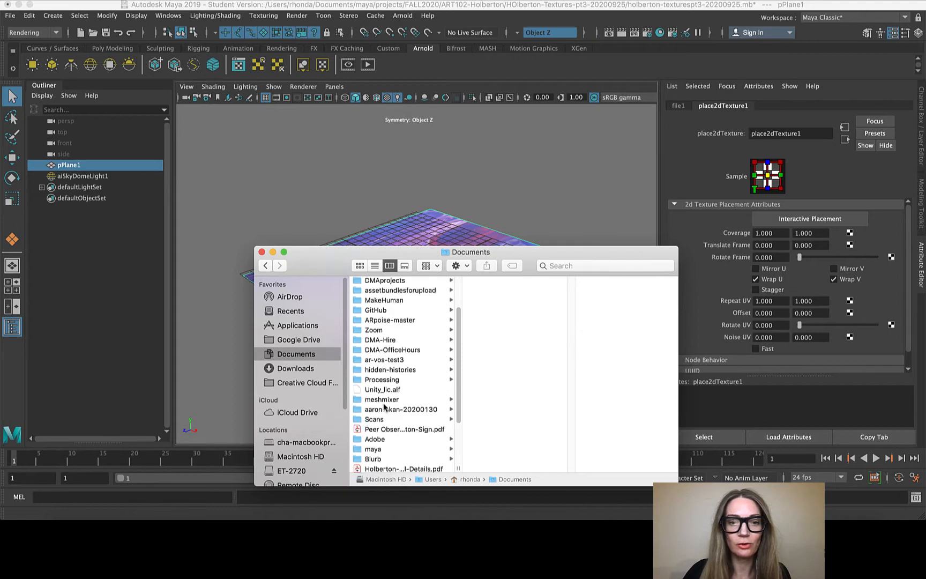
{"action": "left_click", "coordinate": [399, 450]}
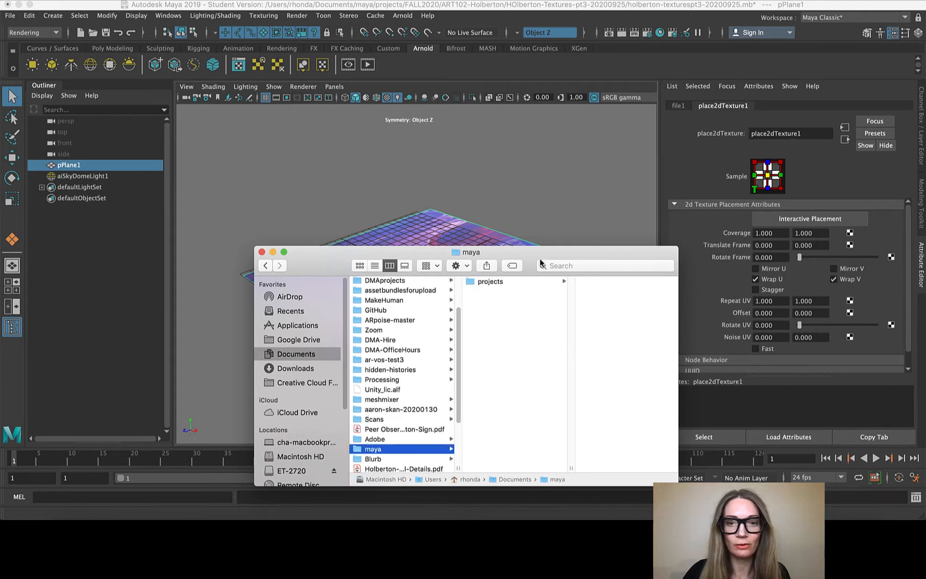
{"action": "left_click", "coordinate": [515, 280]}
{"action": "left_click", "coordinate": [610, 281]}
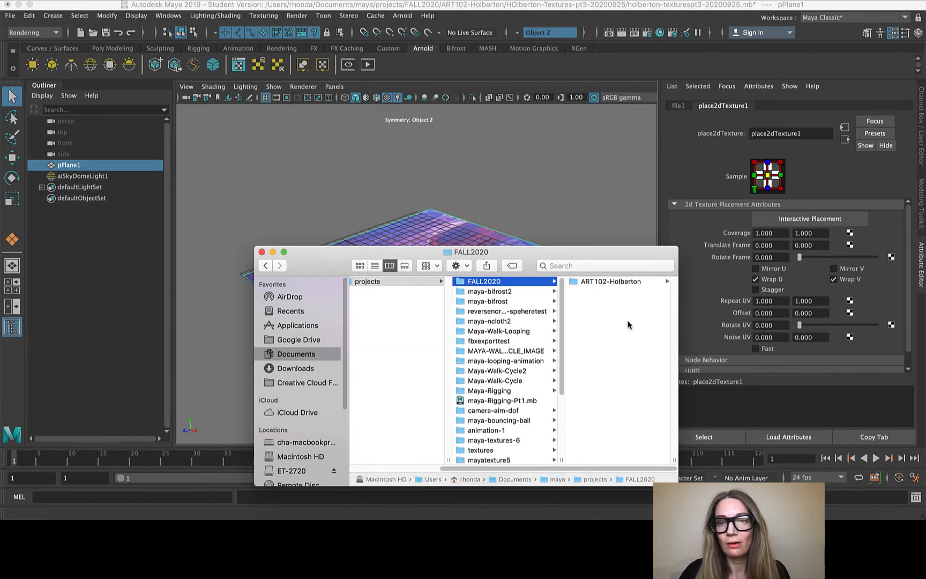
{"action": "left_click", "coordinate": [608, 281]}
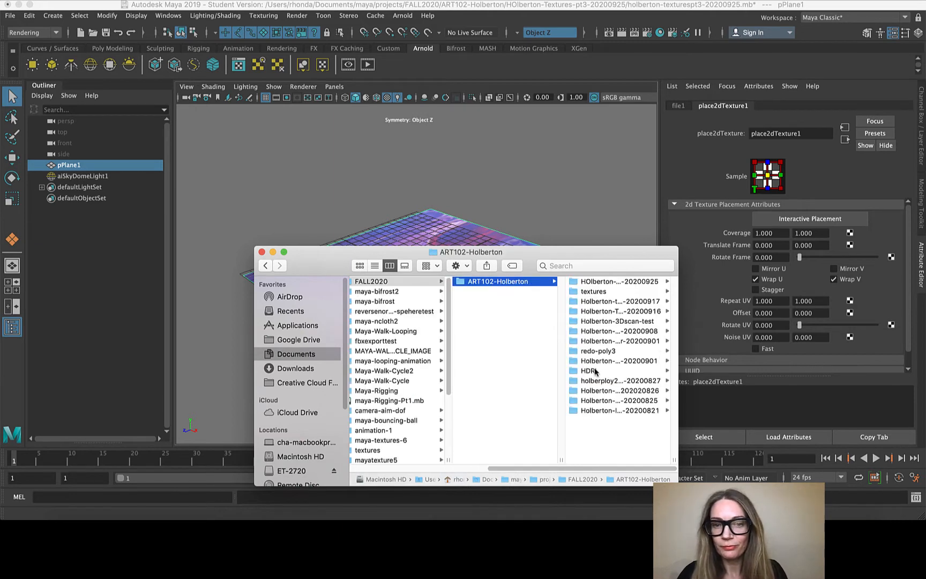
{"action": "left_click", "coordinate": [603, 292]}
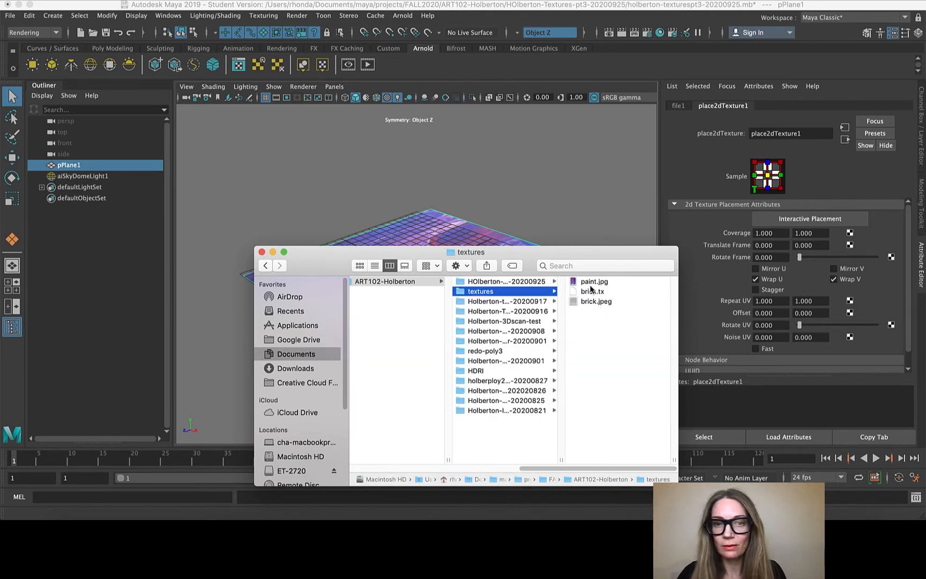
{"action": "double_click", "coordinate": [593, 281]}
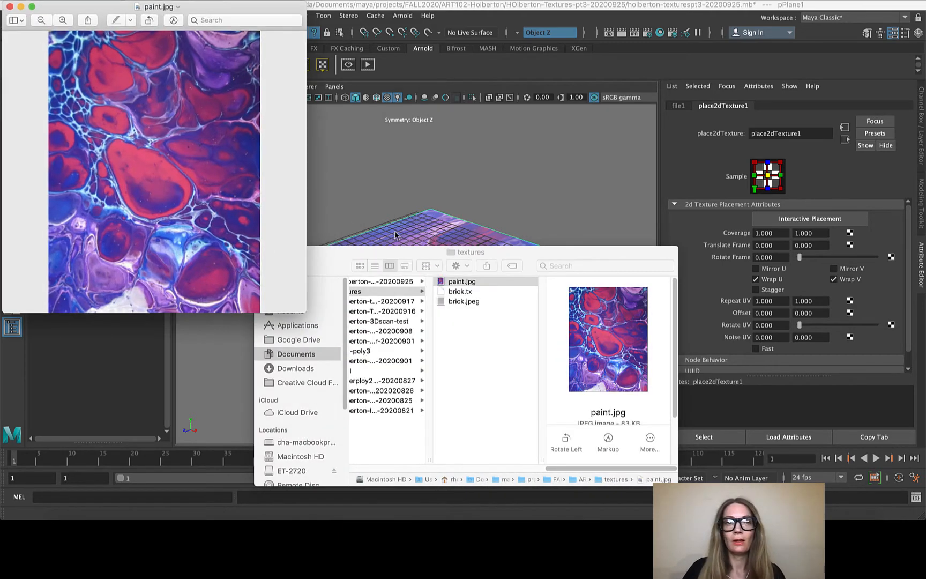
{"action": "left_click_drag", "start_coordinate": [306, 312], "coordinate": [518, 451]}
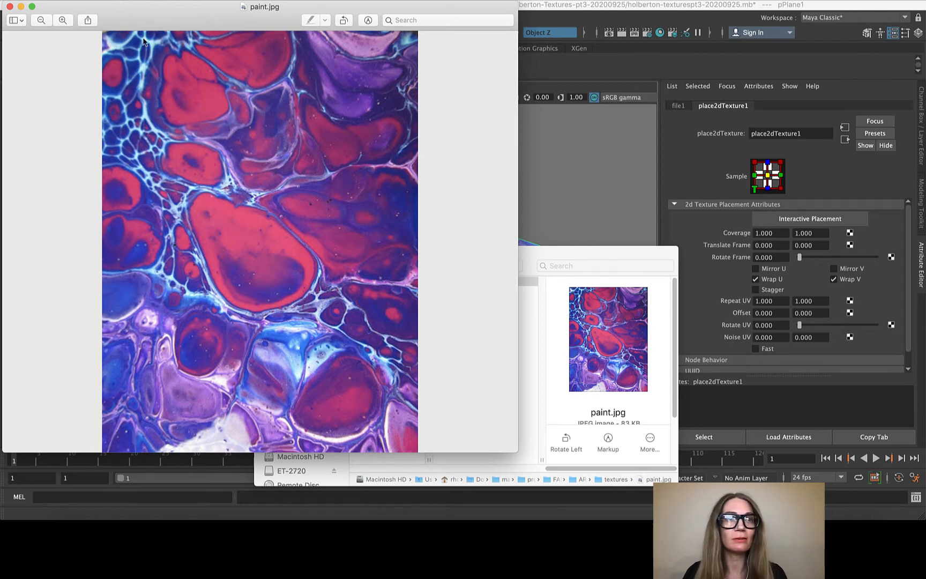
{"action": "left_click_drag", "start_coordinate": [85, 7], "coordinate": [452, 73]}
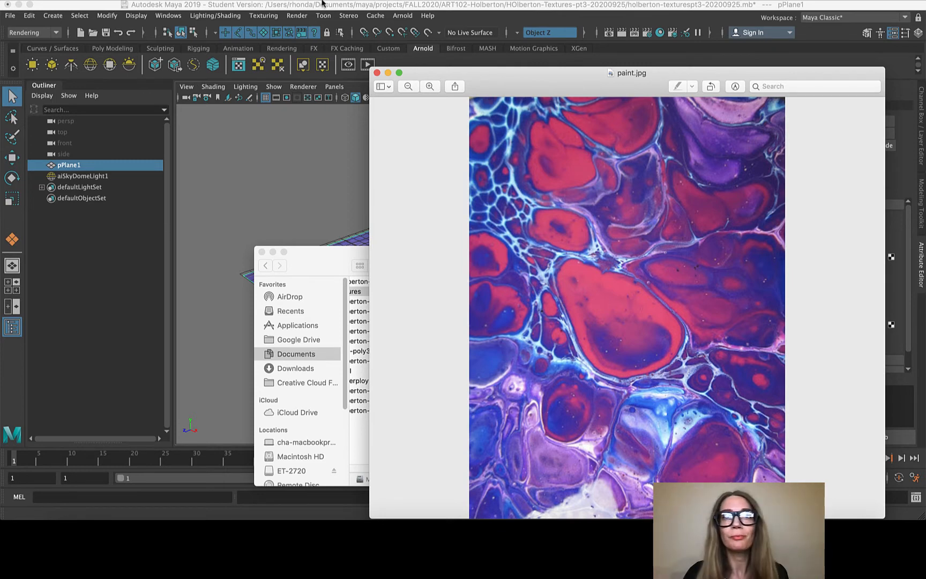
Close the paint.jpg preview and the Finder window to return to Maya
{"action": "left_click", "coordinate": [377, 74]}
{"action": "left_click_drag", "start_coordinate": [517, 256], "coordinate": [132, 208]}
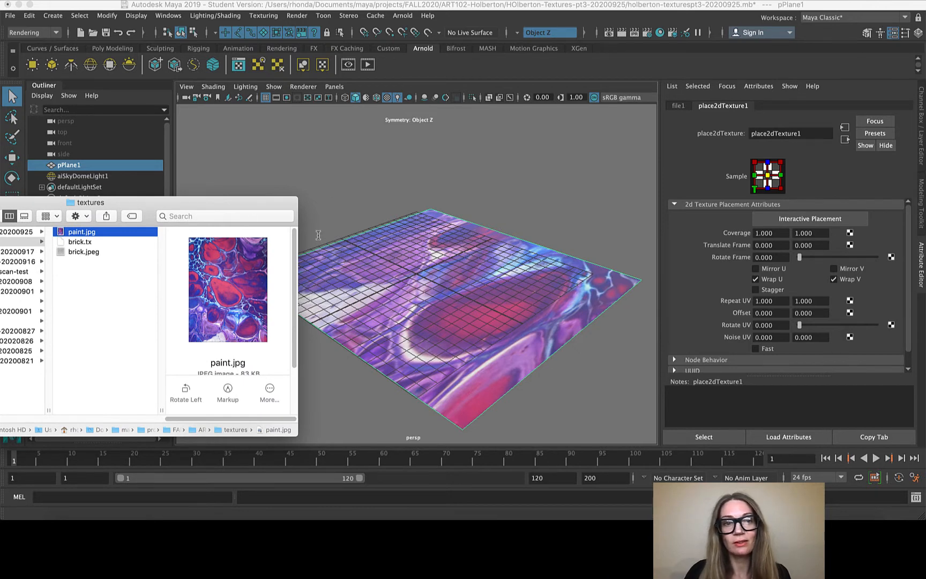
{"action": "left_click_drag", "start_coordinate": [220, 211], "coordinate": [455, 217]}
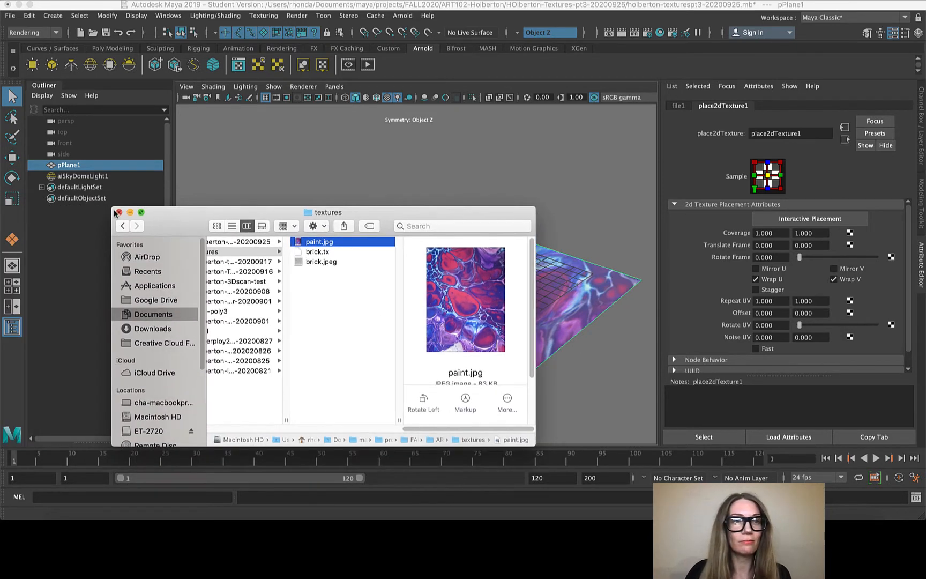
{"action": "left_click", "coordinate": [142, 204]}
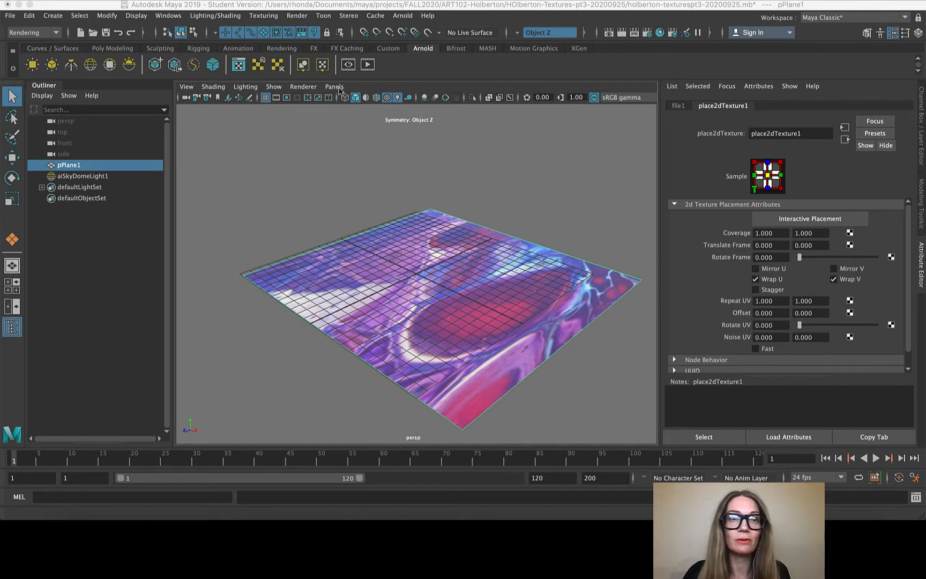
Switch the viewport to the orthographic top view to examine the texture on the plane
{"action": "left_click", "coordinate": [337, 88]}
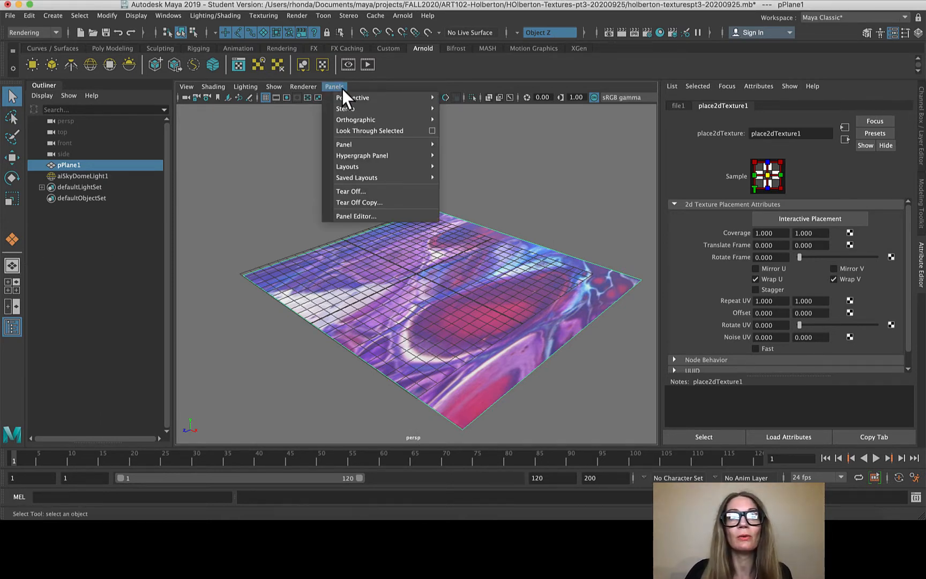
{"action": "mouse_move", "coordinate": [375, 120]}
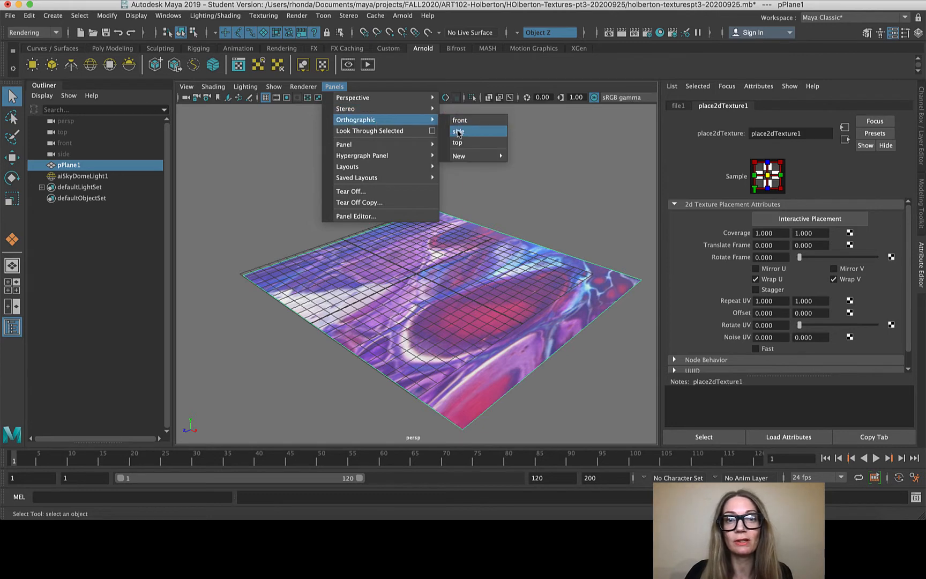
{"action": "left_click", "coordinate": [462, 142]}
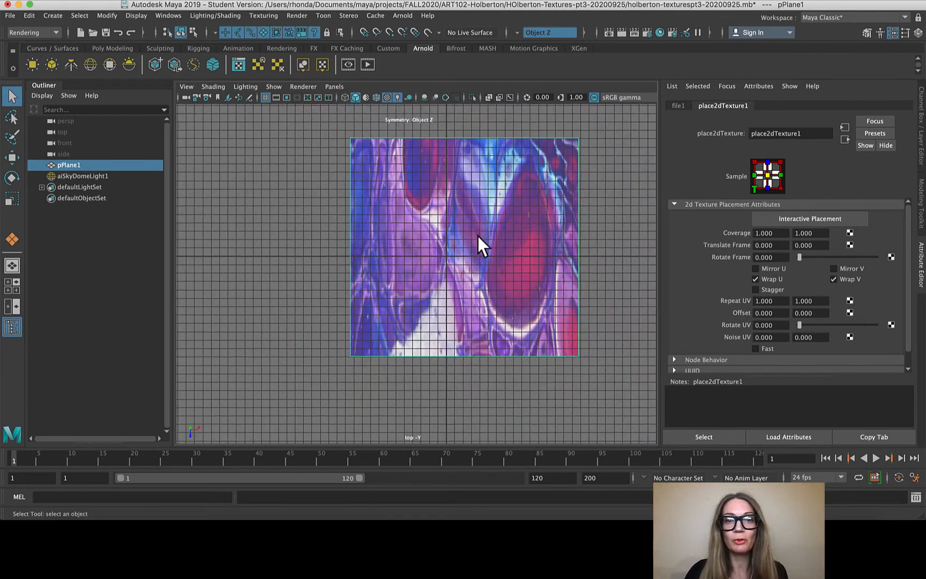
Stretch the plane along the Z axis only, to a scale of about 1.333, in the top view
{"action": "scroll", "coordinate": [477, 235], "scroll_direction": "down", "scroll_amount": 5}
{"action": "scroll", "coordinate": [521, 232], "scroll_direction": "up", "scroll_amount": 4}
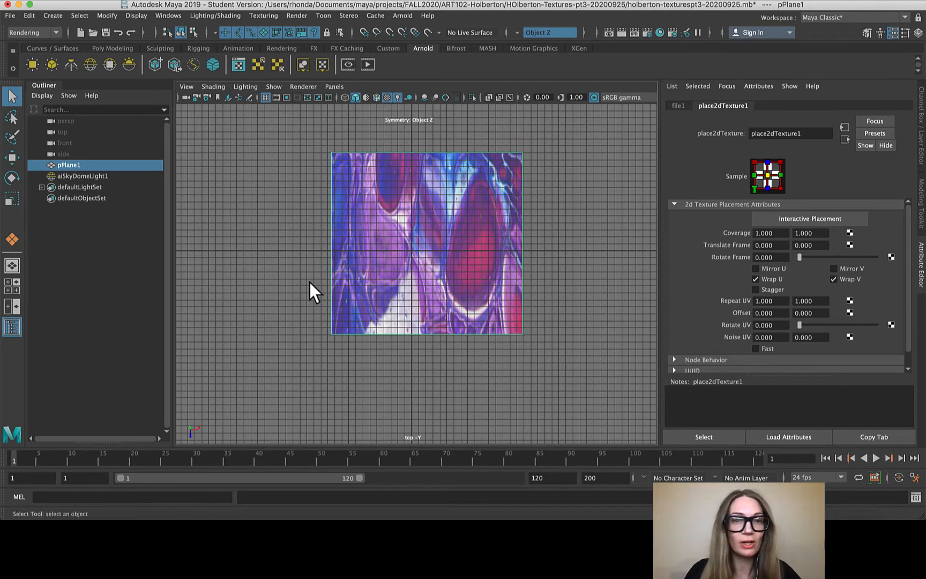
{"action": "key", "text": "w"}
{"action": "key", "text": "e"}
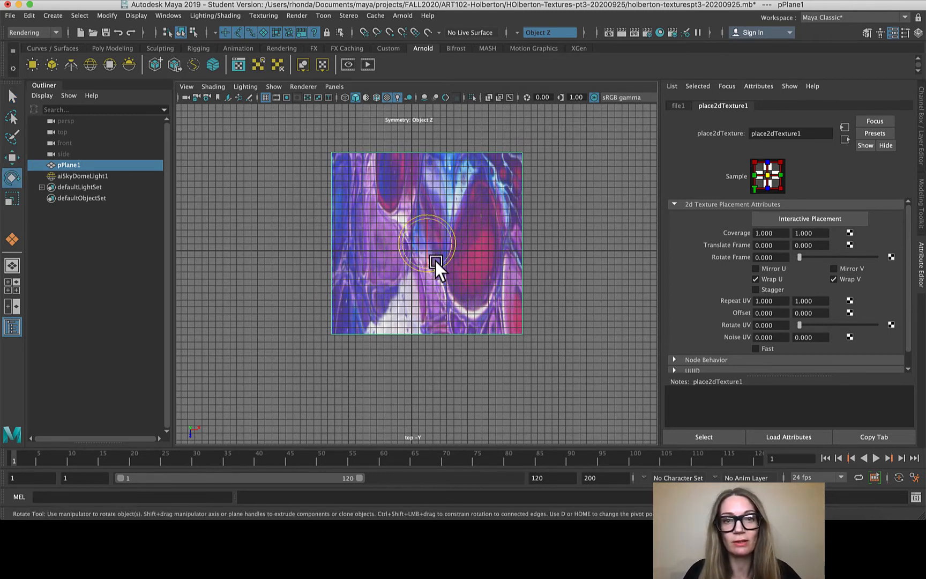
{"action": "key", "text": "r"}
{"action": "left_click_drag", "start_coordinate": [432, 271], "coordinate": [417, 277]}
{"action": "scroll", "coordinate": [417, 277], "scroll_direction": "down", "scroll_amount": 4}
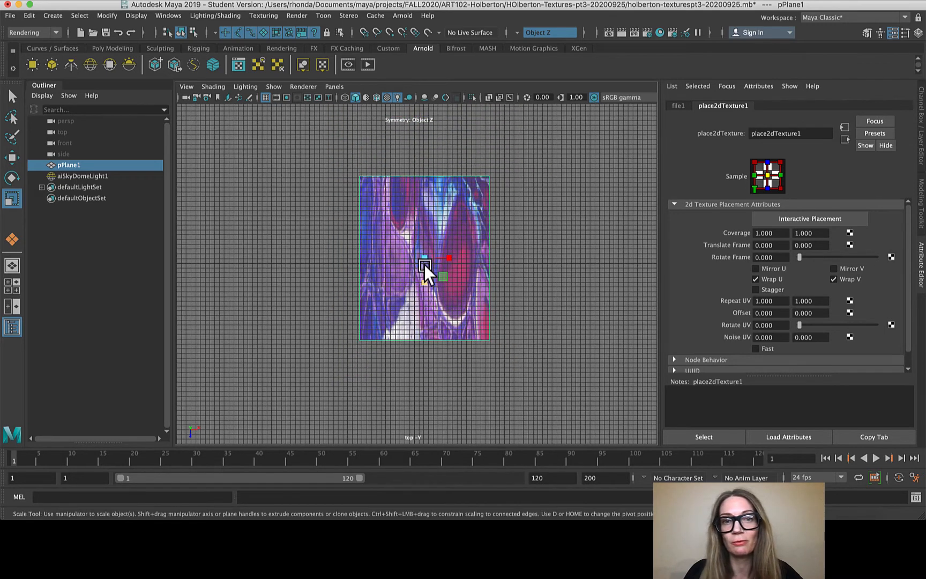
{"action": "scroll", "coordinate": [445, 220], "scroll_direction": "up", "scroll_amount": 3}
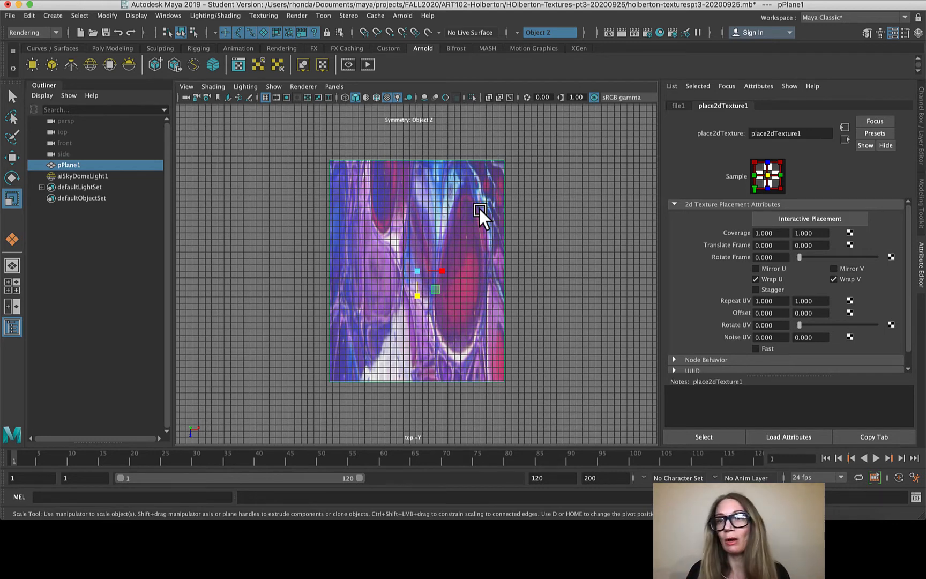
Check the plane's transform values, ending on its transform node attributes
{"action": "left_click", "coordinate": [922, 117]}
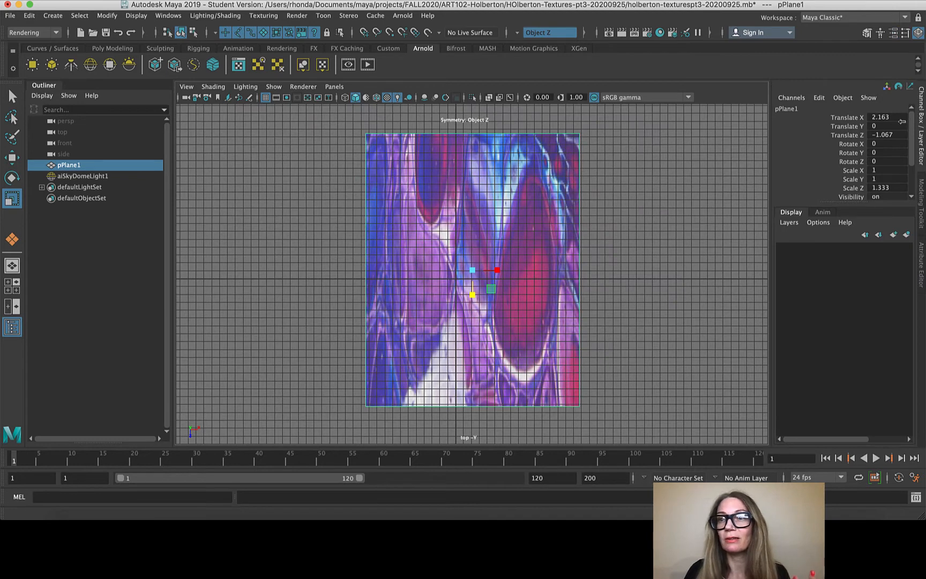
{"action": "left_click", "coordinate": [922, 263]}
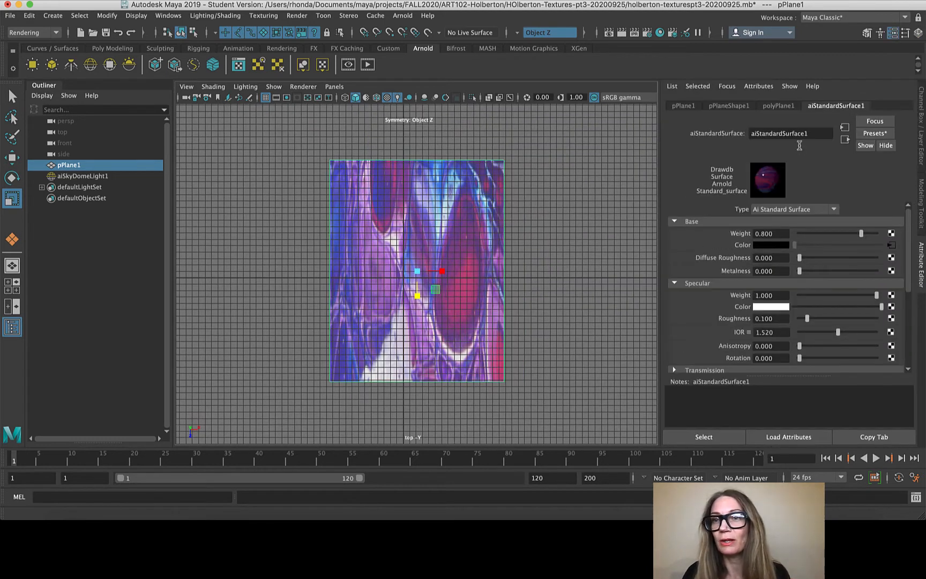
{"action": "left_click", "coordinate": [688, 107]}
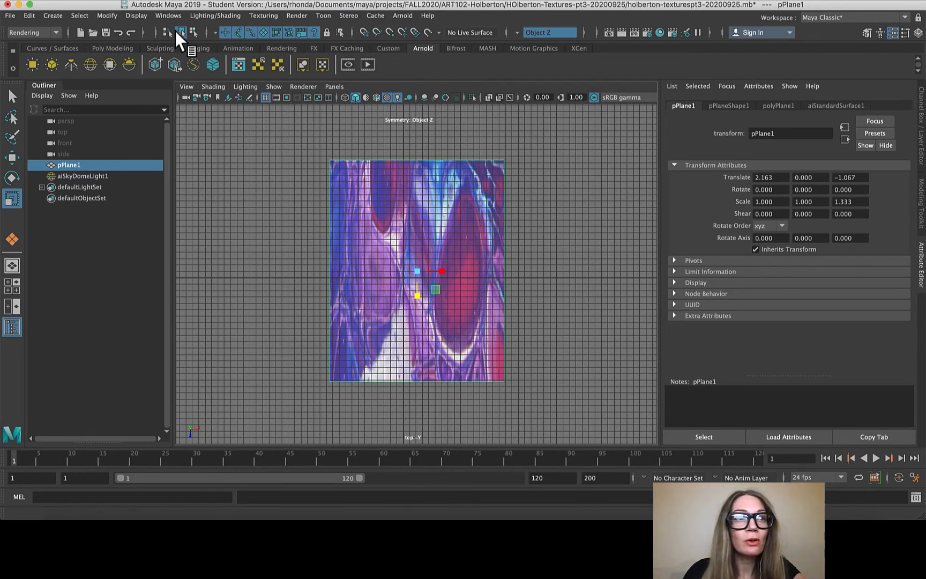
Switch to the Modeling menu set and create a camera-based UV projection on the plane
{"action": "left_click", "coordinate": [56, 33]}
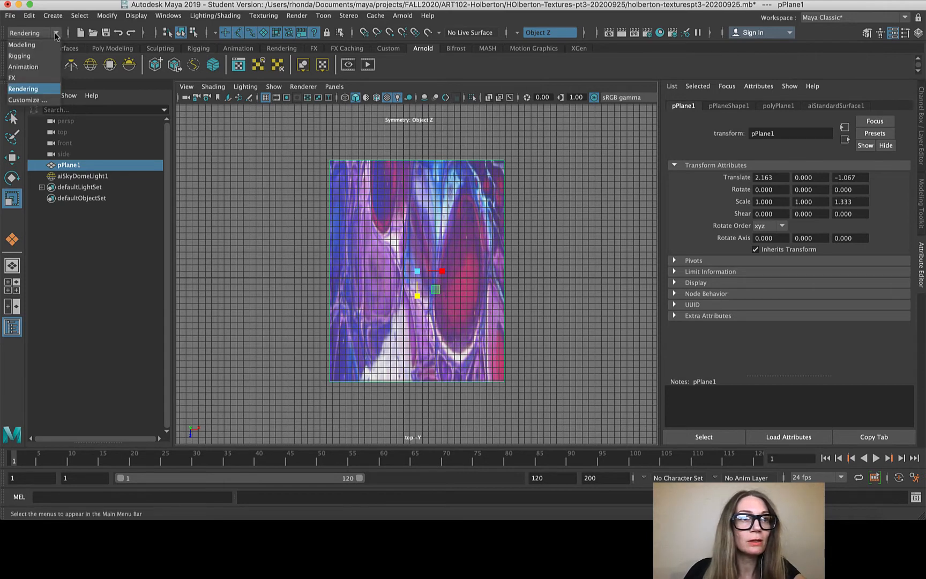
{"action": "left_click", "coordinate": [21, 44]}
{"action": "left_click", "coordinate": [436, 15]}
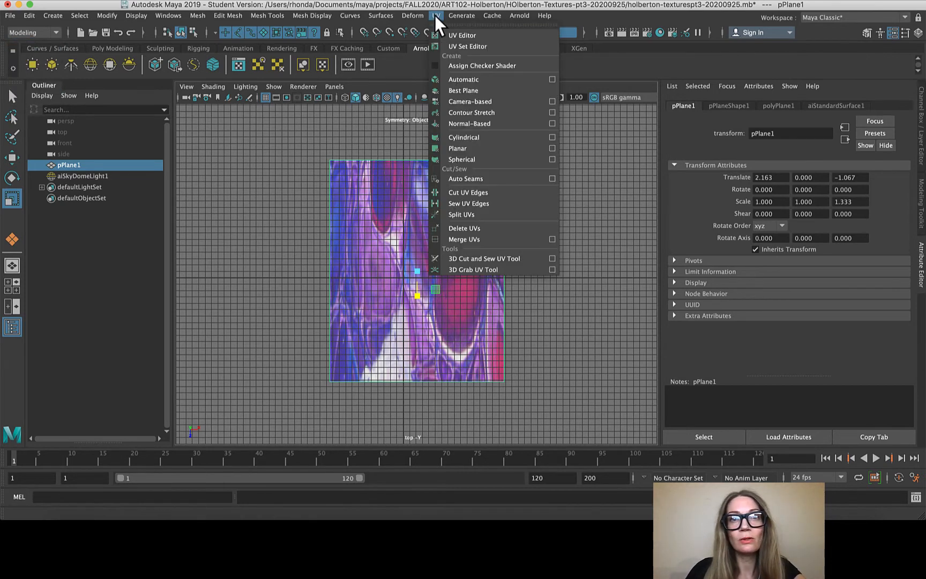
{"action": "left_click", "coordinate": [469, 101]}
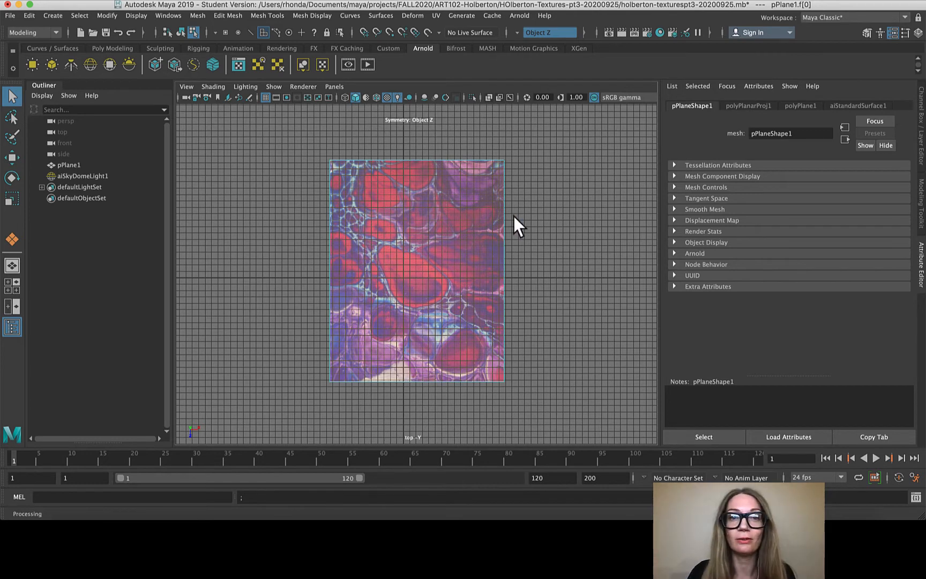
Undo back through the plane's Z scaling, and redo that scaling of 1.333
{"action": "key", "text": "ctrl+z"}
{"action": "key", "text": "ctrl+z"}
{"action": "key", "text": "ctrl+z"}
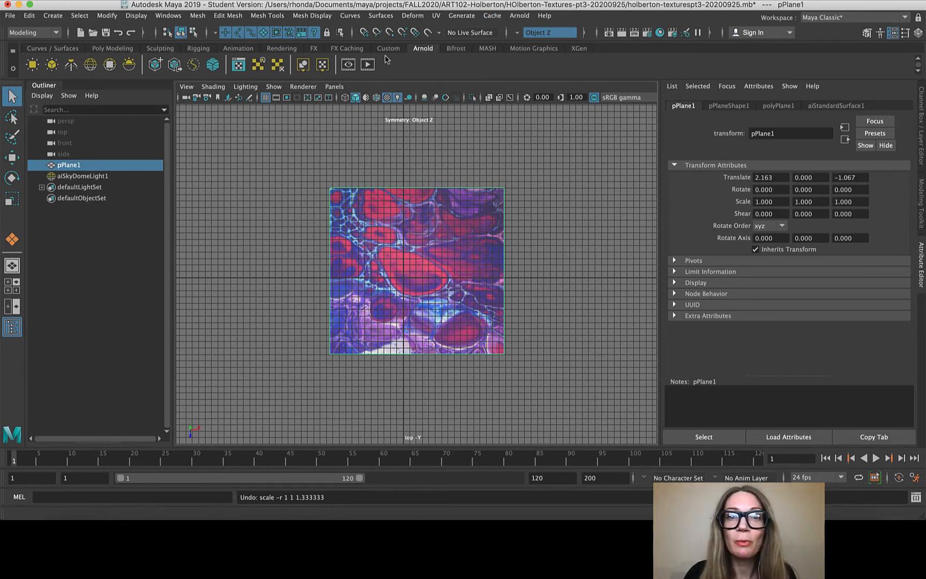
{"action": "key", "text": "shift+z"}
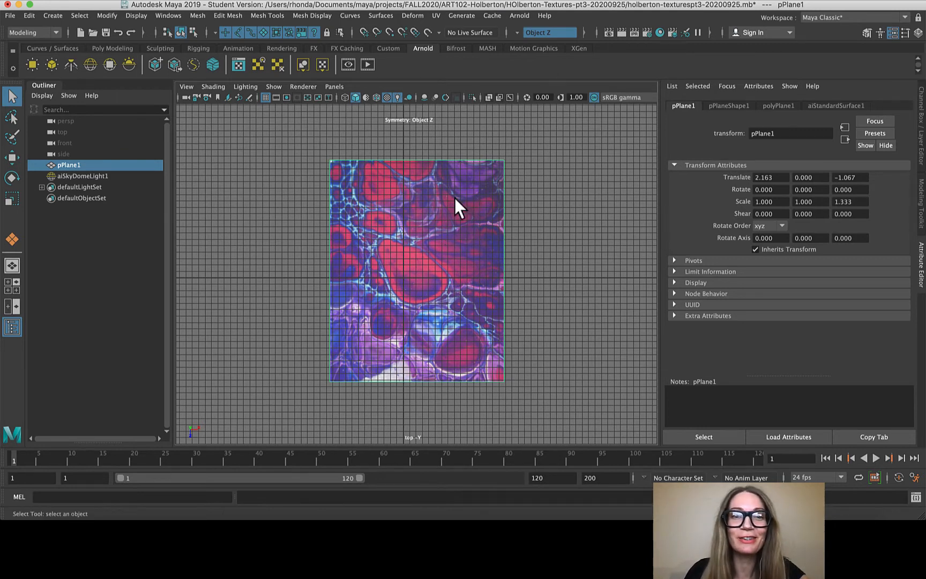
Open the UV Editor for the plane and move its window to clear the attributes
{"action": "left_click", "coordinate": [437, 16]}
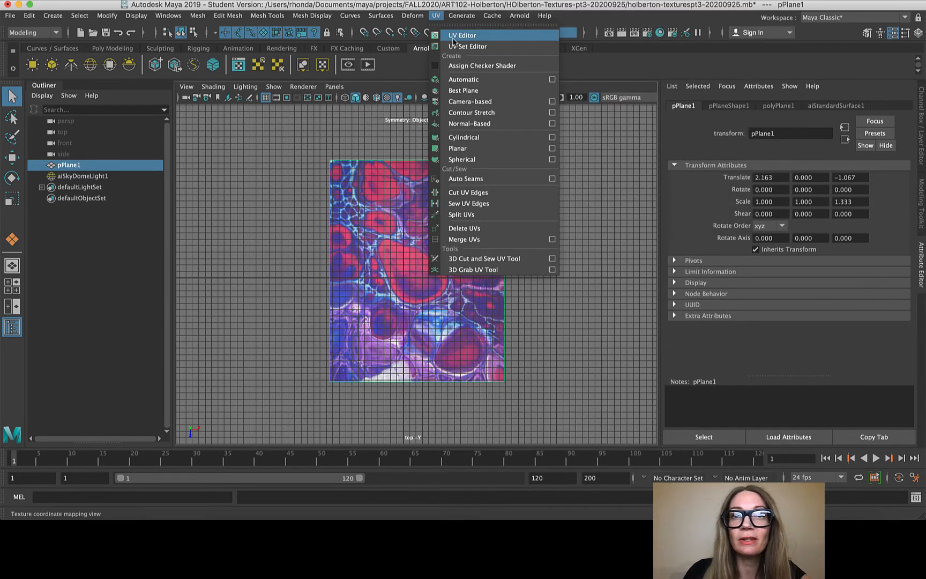
{"action": "left_click", "coordinate": [451, 36]}
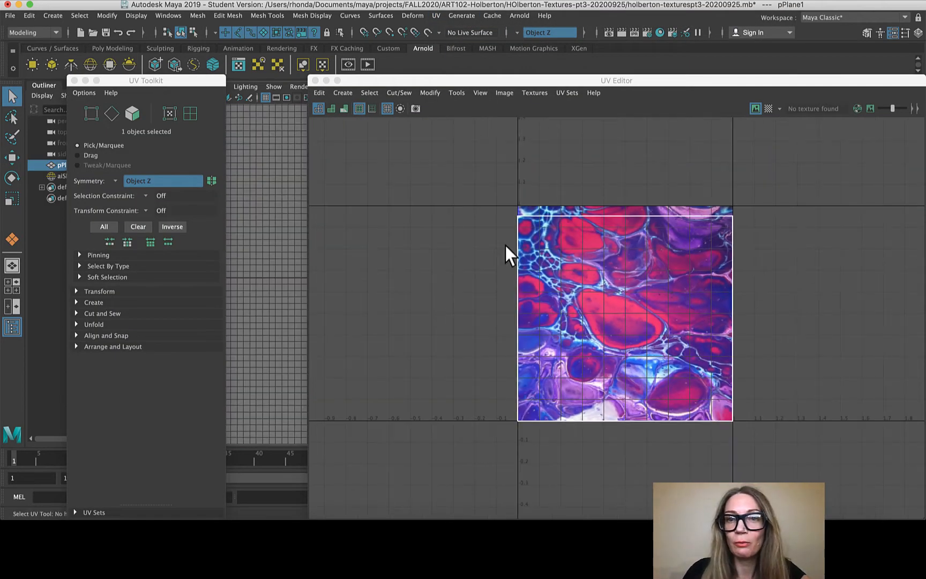
{"action": "left_click_drag", "start_coordinate": [791, 80], "coordinate": [604, 51]}
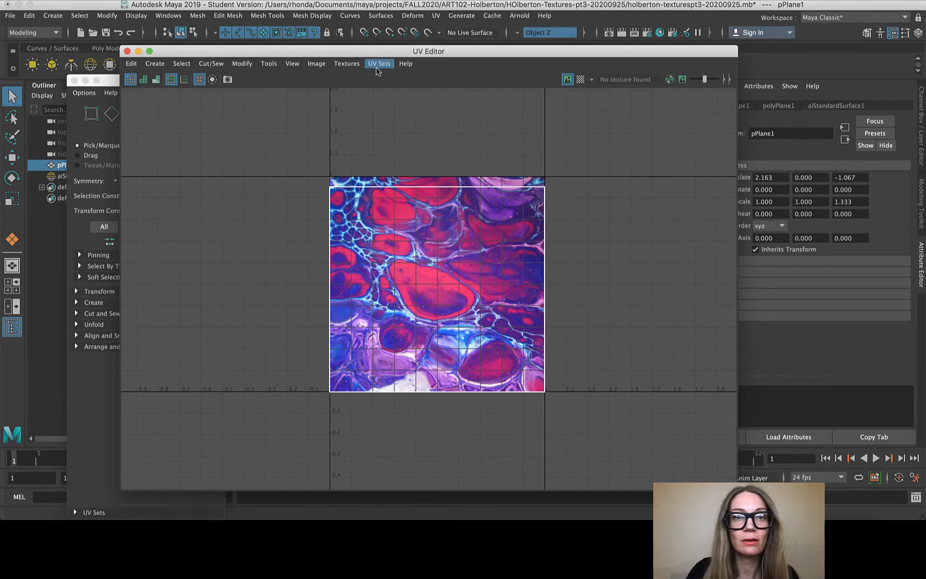
{"action": "left_click", "coordinate": [346, 63]}
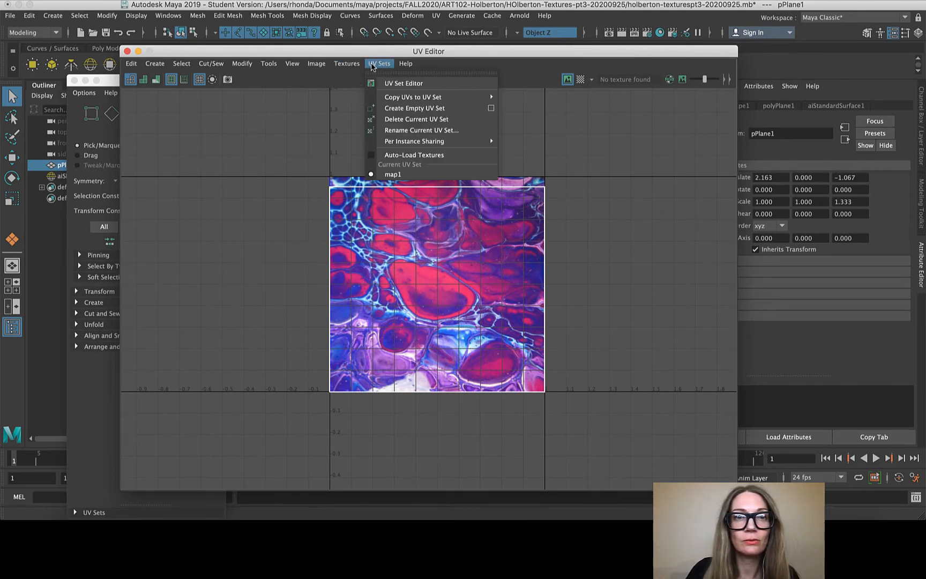
{"action": "left_click", "coordinate": [371, 63]}
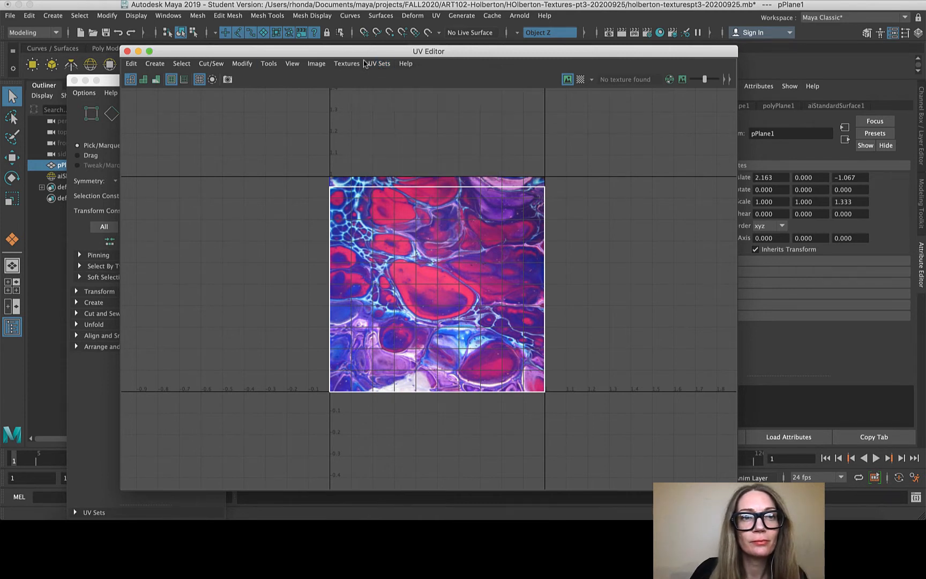
{"action": "left_click", "coordinate": [266, 64]}
{"action": "left_click", "coordinate": [265, 64]}
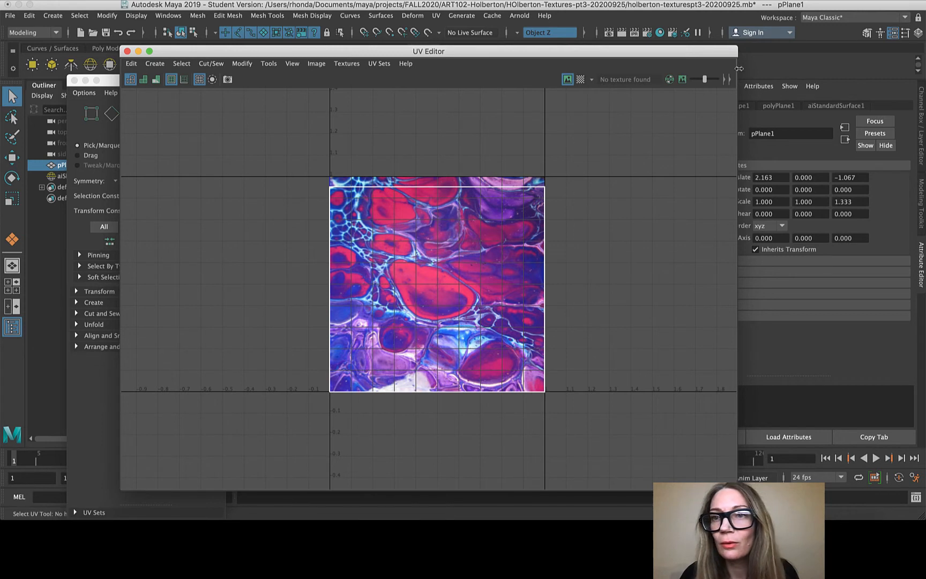
Expand the hidden toolbar sections of the UV Editor and turn on the UV statistics display
{"action": "left_click", "coordinate": [728, 80]}
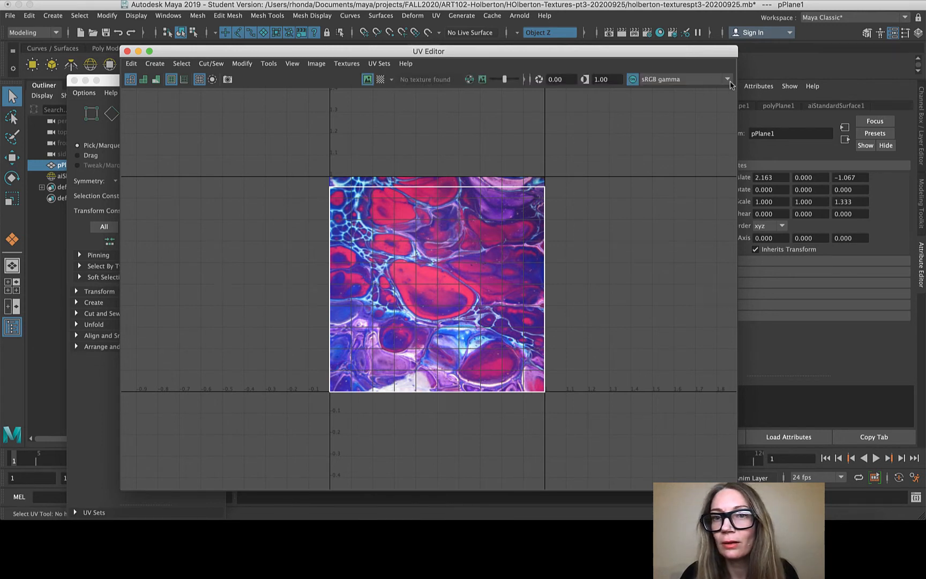
{"action": "left_click", "coordinate": [524, 80]}
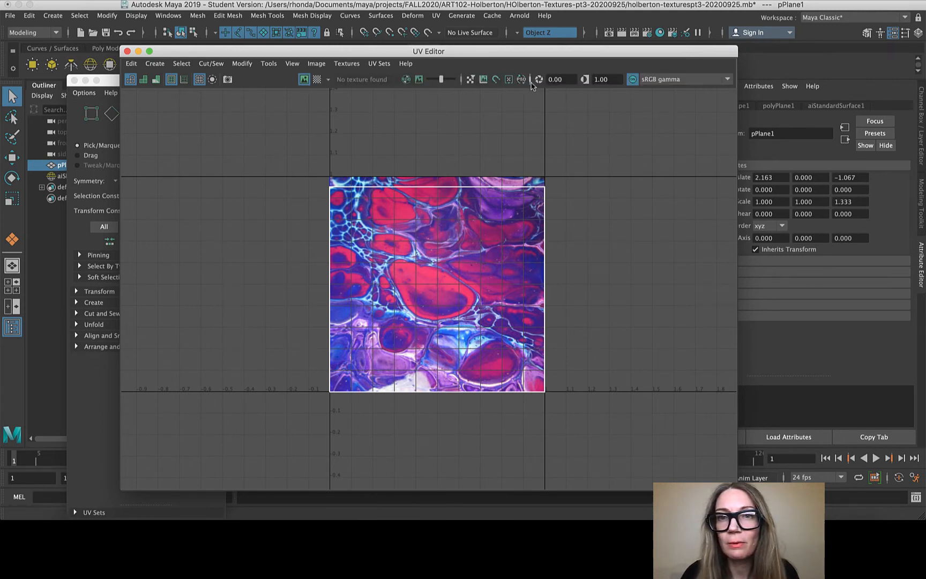
{"action": "left_click", "coordinate": [531, 83]}
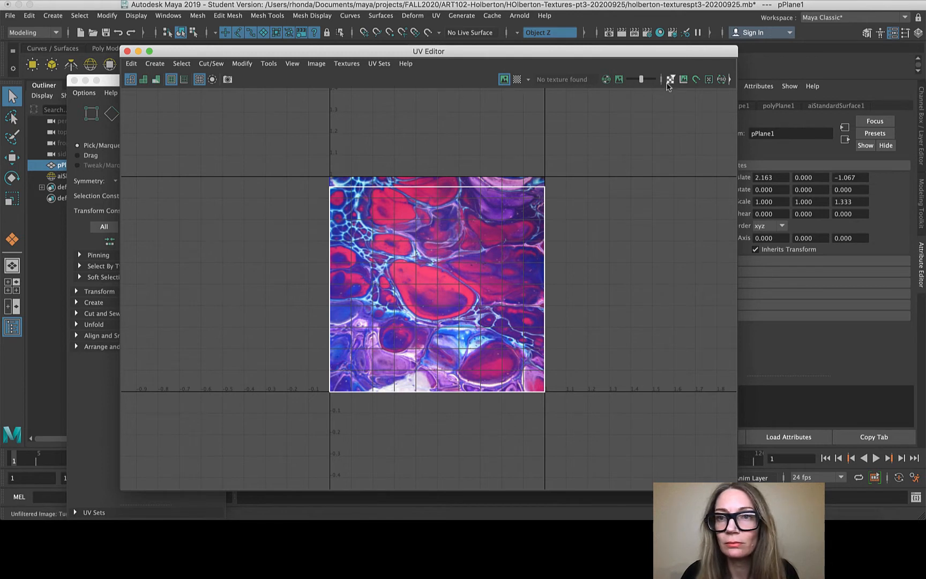
{"action": "left_click", "coordinate": [663, 80]}
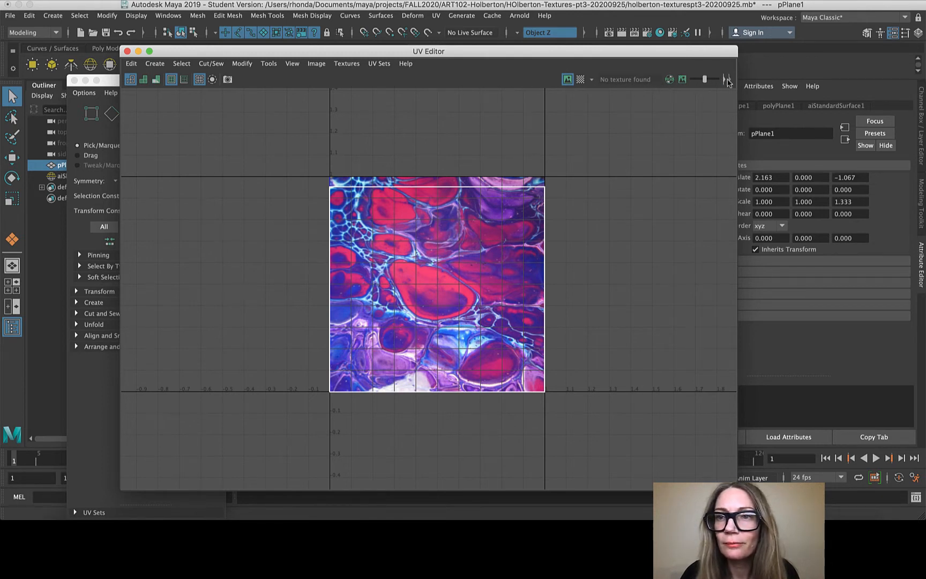
{"action": "left_click", "coordinate": [729, 81]}
{"action": "left_click", "coordinate": [729, 82]}
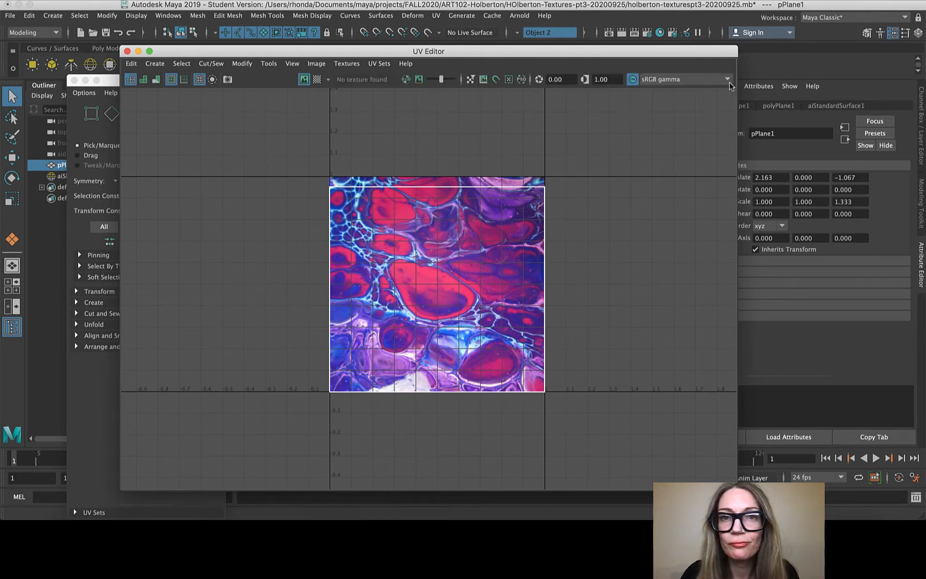
{"action": "left_click", "coordinate": [509, 80]}
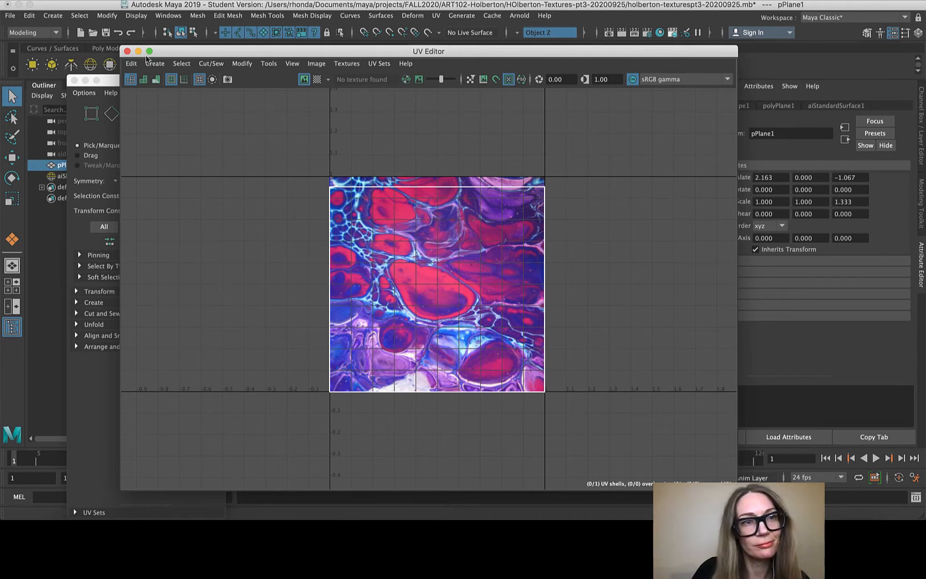
Close and reopen the UV Editor, and dock the UV Toolkit along its side
{"action": "left_click", "coordinate": [127, 51]}
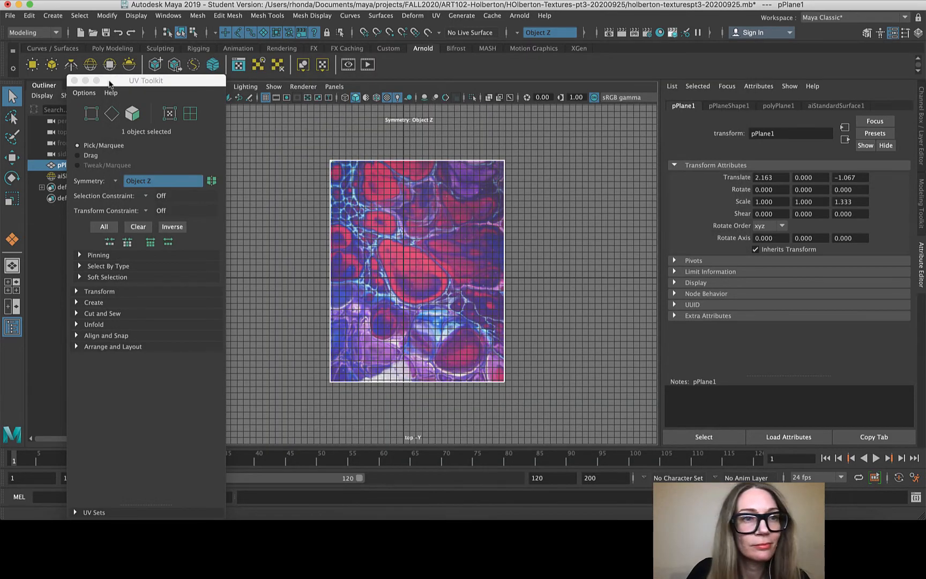
{"action": "left_click_drag", "start_coordinate": [119, 79], "coordinate": [732, 58]}
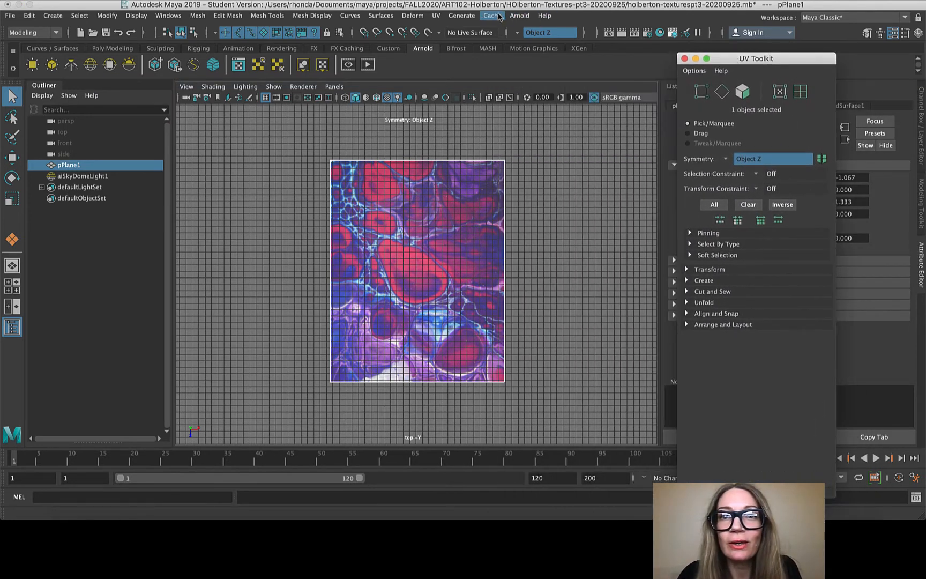
{"action": "left_click", "coordinate": [436, 15]}
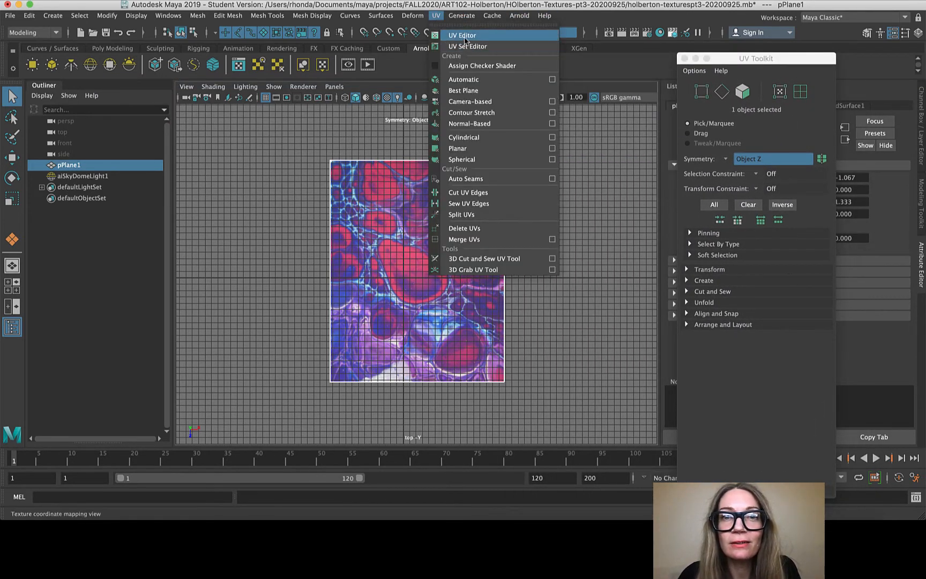
{"action": "left_click", "coordinate": [457, 35]}
{"action": "left_click_drag", "start_coordinate": [651, 53], "coordinate": [574, 55]}
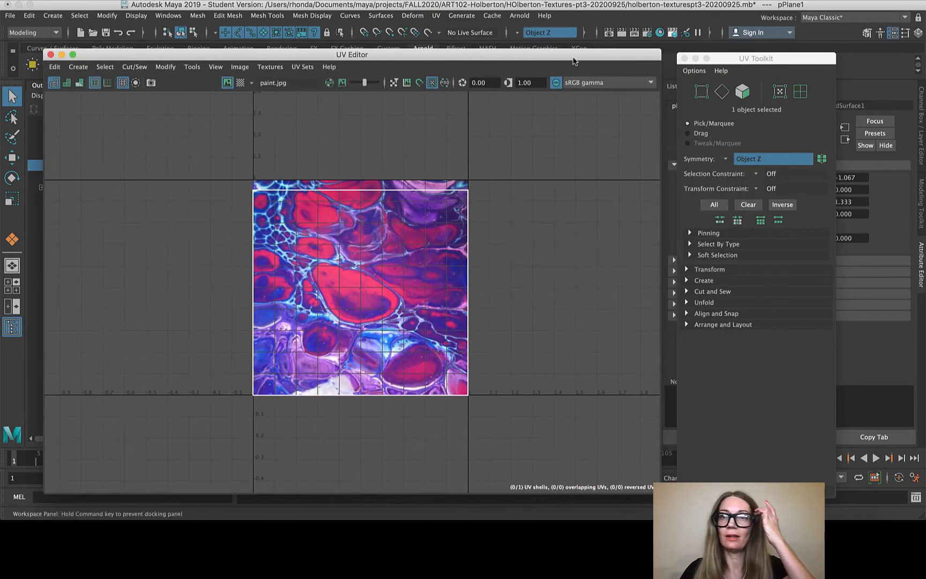
{"action": "left_click_drag", "start_coordinate": [781, 62], "coordinate": [656, 119]}
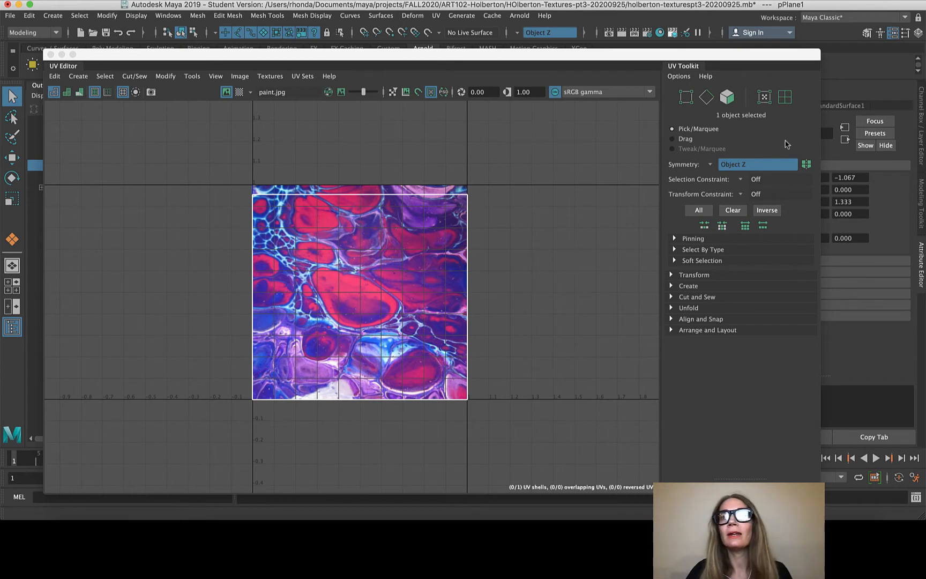
Switch to UV selection and select the UVs of the plane's shell in the UV Editor
{"action": "left_click", "coordinate": [765, 98]}
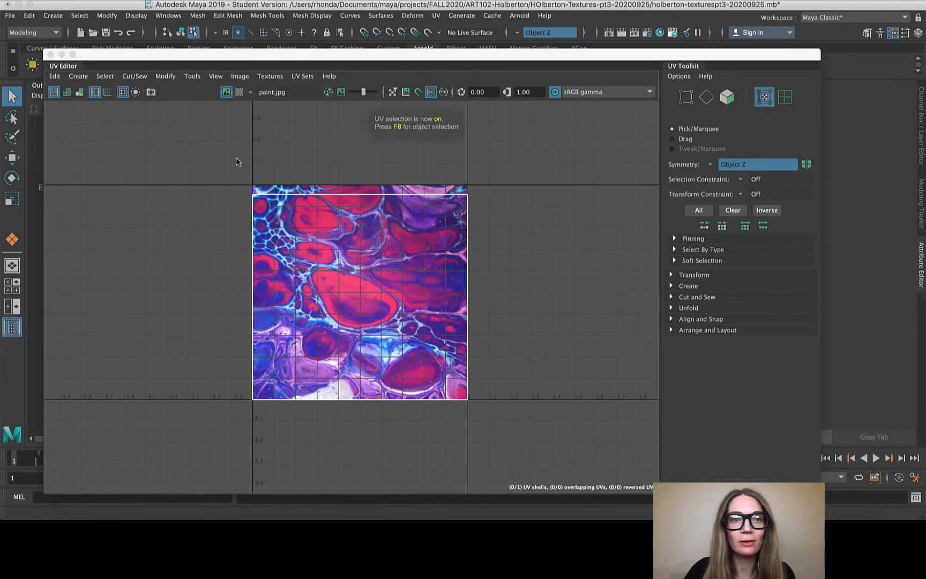
{"action": "left_click_drag", "start_coordinate": [236, 157], "coordinate": [445, 227]}
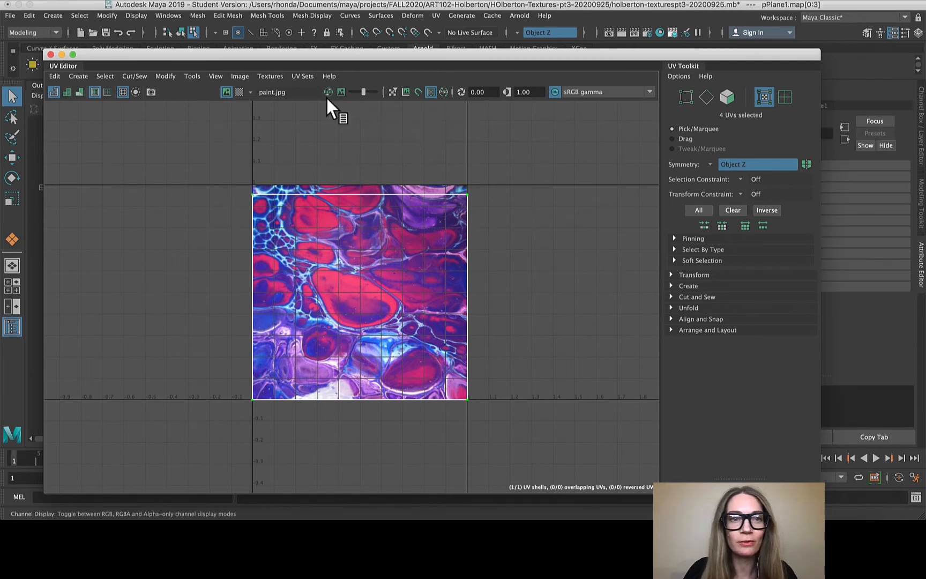
Narrow the UV Editor window and place it beside the plane in the top view, with the whole texture framed
{"action": "left_click_drag", "start_coordinate": [311, 58], "coordinate": [676, 74]}
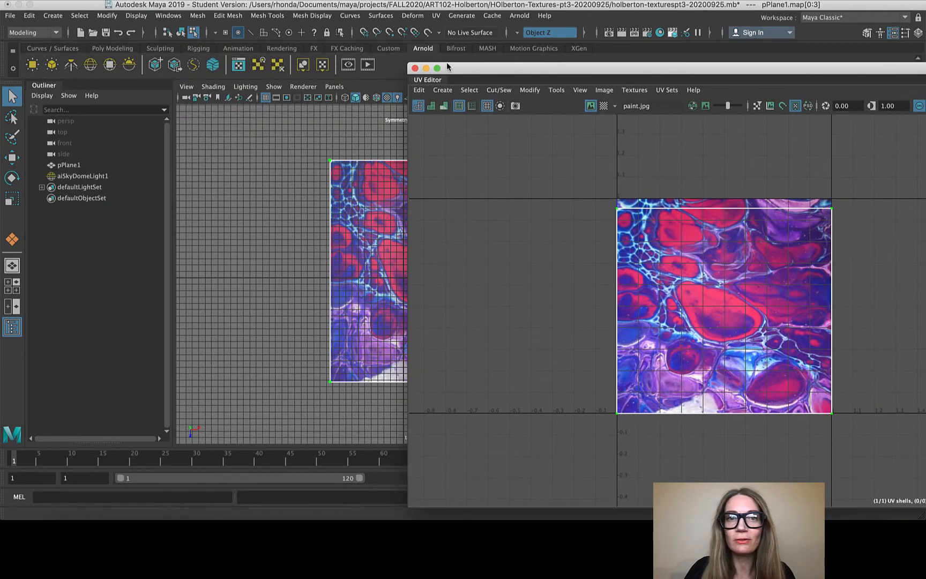
{"action": "left_click_drag", "start_coordinate": [408, 66], "coordinate": [707, 76]}
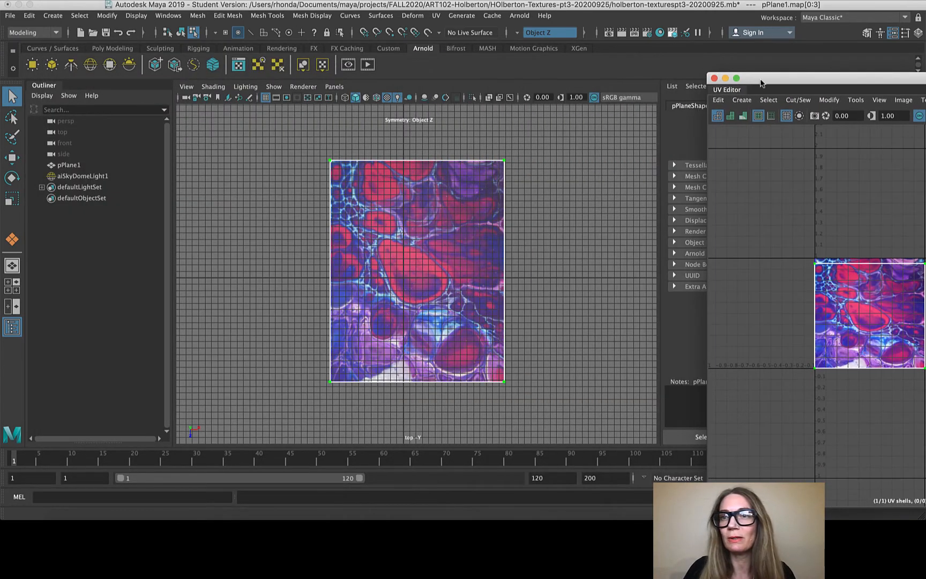
{"action": "left_click_drag", "start_coordinate": [788, 80], "coordinate": [623, 41]}
{"action": "scroll", "coordinate": [724, 316], "scroll_direction": "up", "scroll_amount": 5}
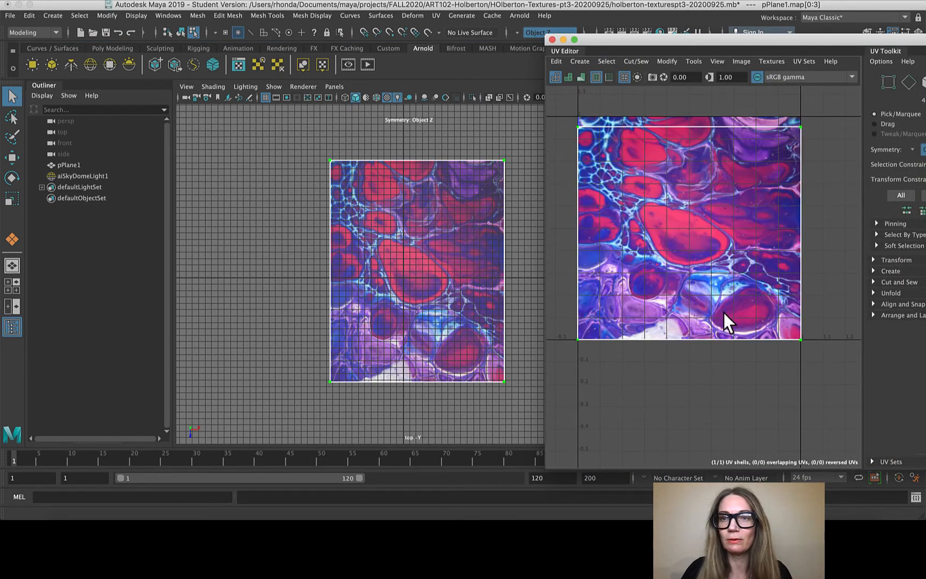
{"action": "scroll", "coordinate": [723, 313], "scroll_direction": "down", "scroll_amount": 2}
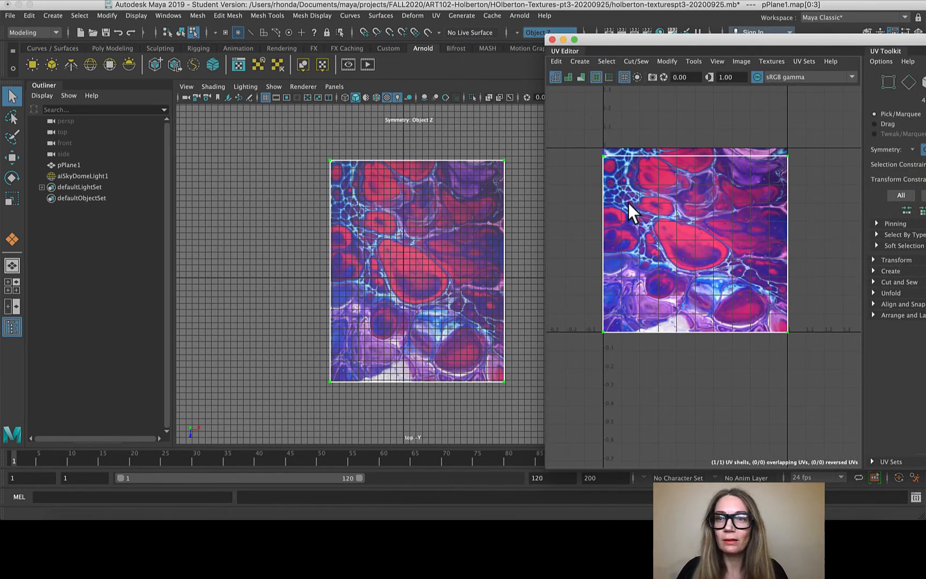
Scale the plane's UV shell vertically well beyond the texture tile and examine the image's repetition on the plane
{"action": "key", "text": "w"}
{"action": "key", "text": "e"}
{"action": "key", "text": "r"}
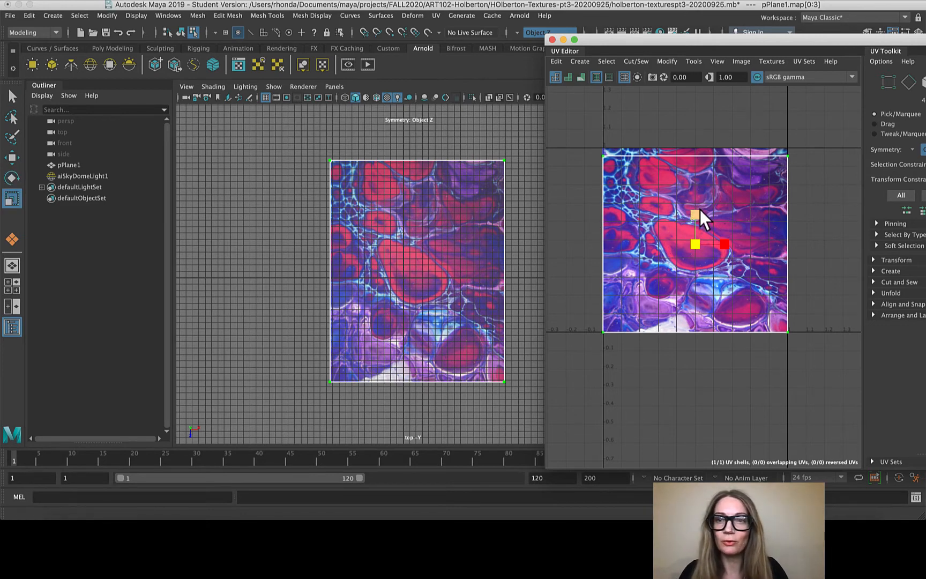
{"action": "left_click_drag", "start_coordinate": [699, 210], "coordinate": [692, 169]}
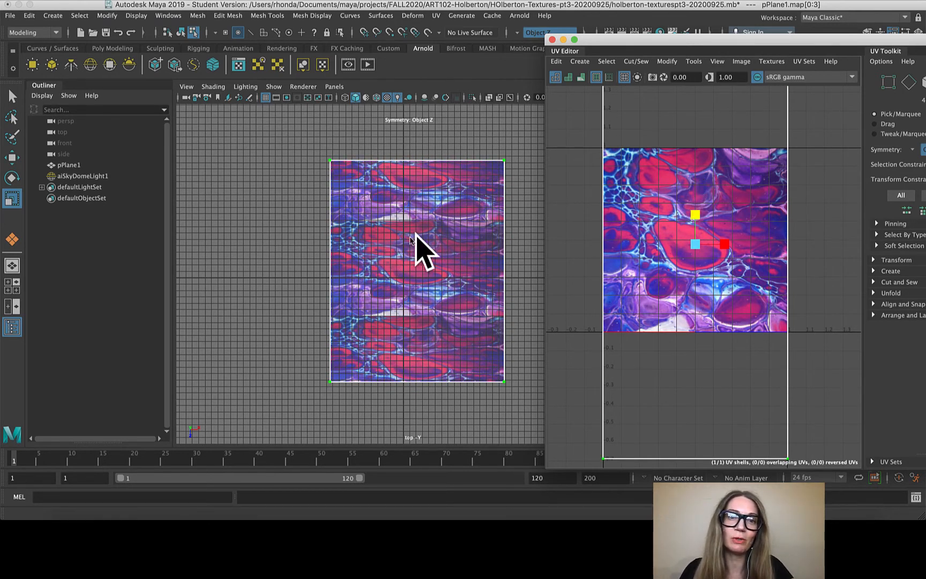
{"action": "scroll", "coordinate": [438, 227], "scroll_direction": "up", "scroll_amount": 8}
{"action": "scroll", "coordinate": [351, 208], "scroll_direction": "up", "scroll_amount": 5}
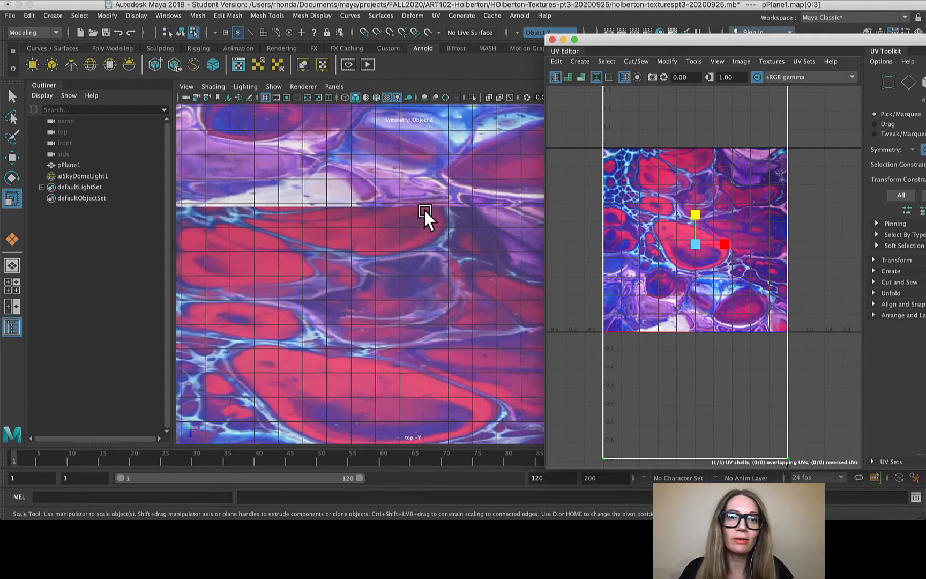
{"action": "scroll", "coordinate": [366, 203], "scroll_direction": "down", "scroll_amount": 10}
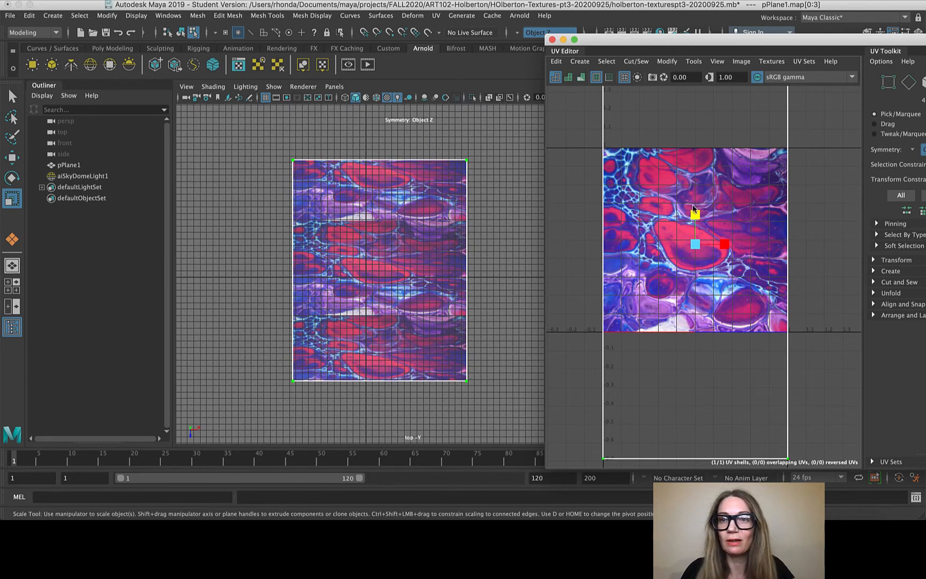
Scale the UV shell back down vertically until it extends only slightly above and below the texture, and switch to the Move tool
{"action": "mouse_move", "coordinate": [695, 216]}
{"action": "left_mouse_down"}
{"action": "mouse_move", "coordinate": [697, 242]}
{"action": "mouse_move", "coordinate": [693, 222]}
{"action": "left_mouse_up"}
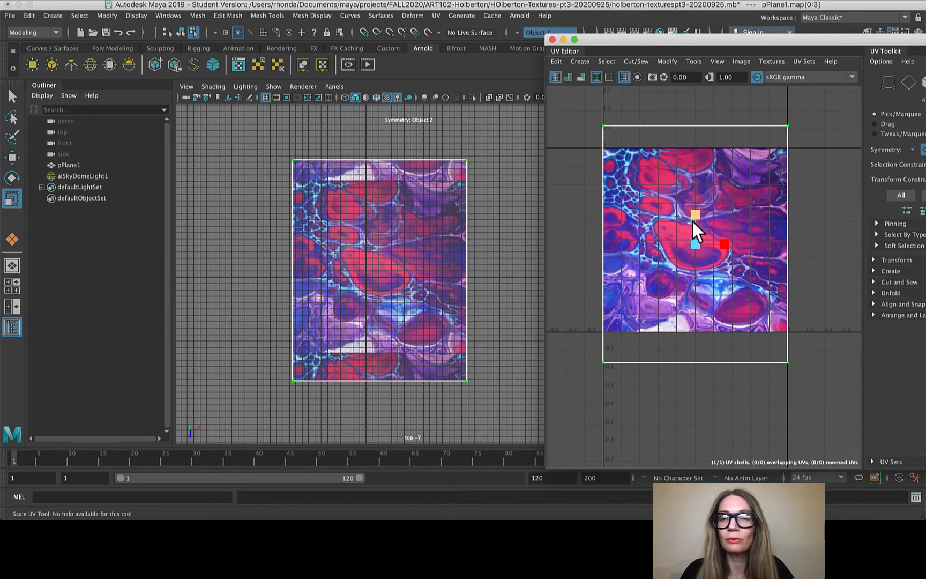
{"action": "left_click_drag", "start_coordinate": [590, 114], "coordinate": [830, 143]}
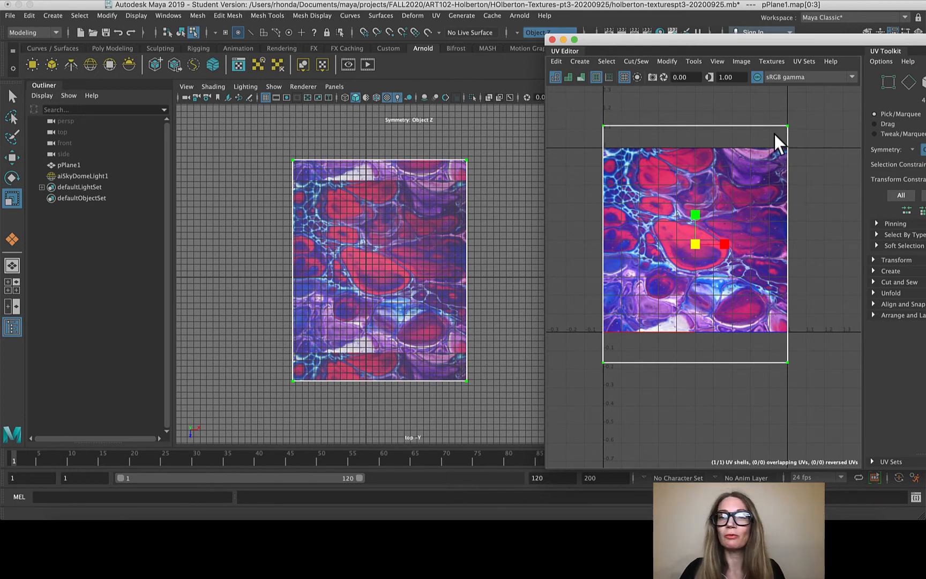
{"action": "key", "text": "w"}
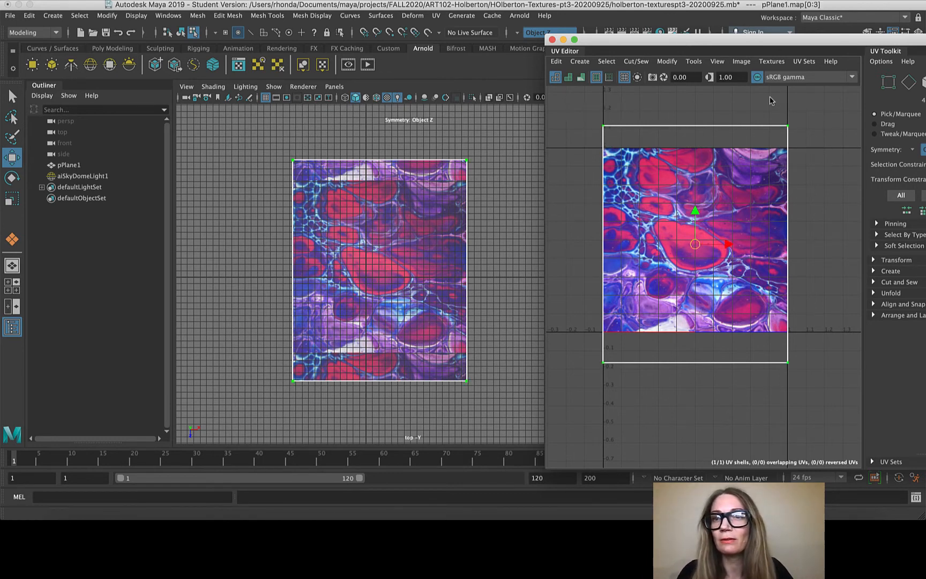
Dock the UV Editor above the workspace and detach it again as a floating window
{"action": "left_click_drag", "start_coordinate": [844, 41], "coordinate": [779, 36]}
{"action": "left_click_drag", "start_coordinate": [739, 30], "coordinate": [739, 32]}
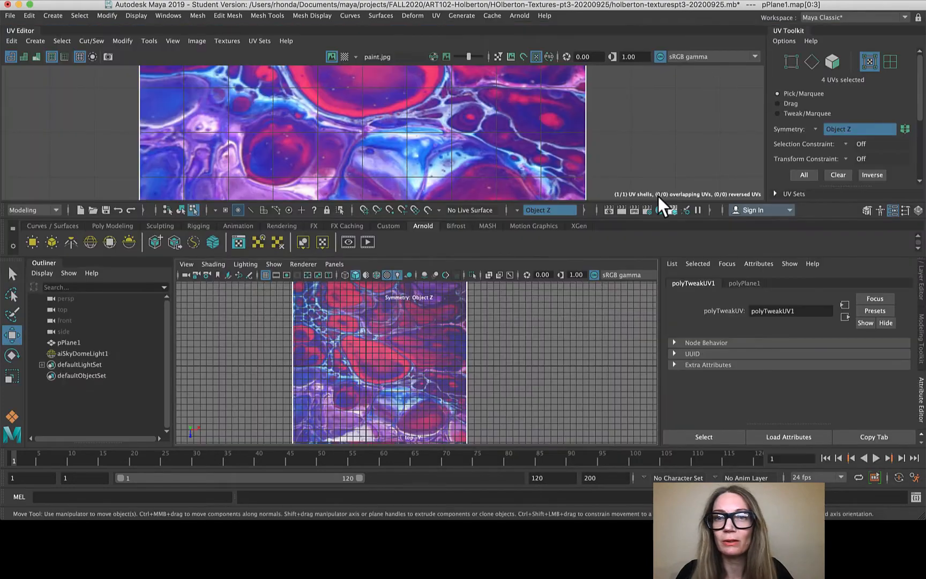
{"action": "scroll", "coordinate": [514, 332], "scroll_direction": "down", "scroll_amount": 5}
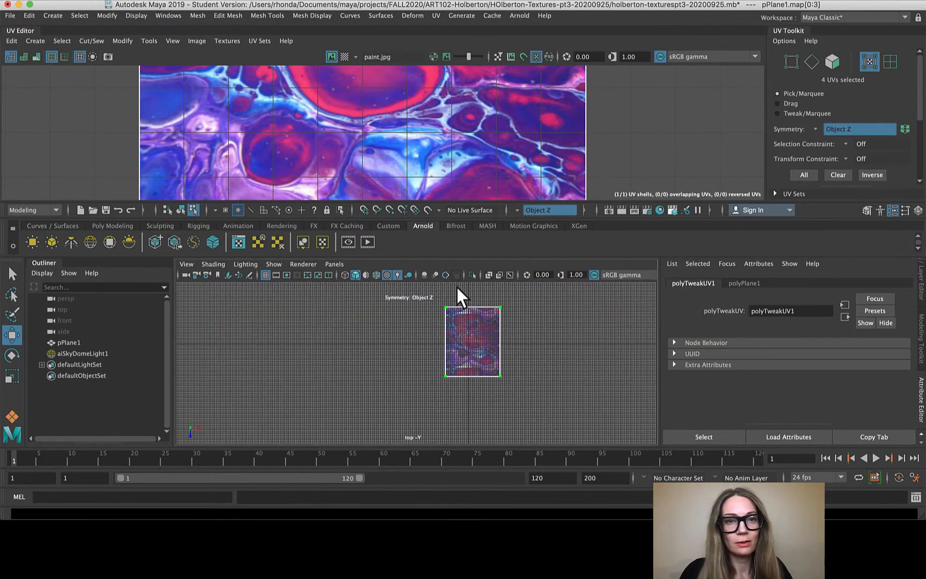
{"action": "left_click_drag", "start_coordinate": [19, 32], "coordinate": [94, 152]}
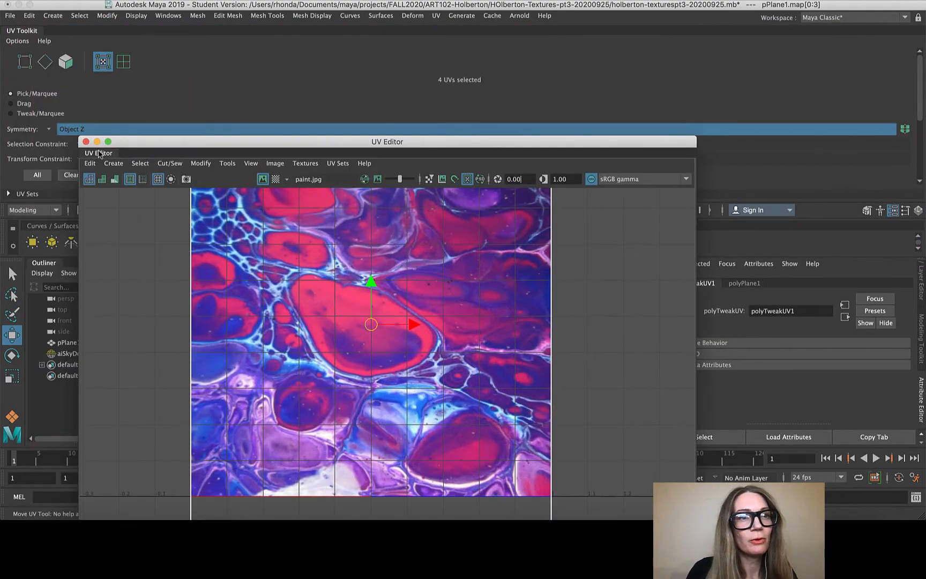
Move the UV shell down until its upper edge meets the texture's upper edge, and reposition the UV Editor window
{"action": "scroll", "coordinate": [476, 326], "scroll_direction": "down", "scroll_amount": 5}
{"action": "left_click_drag", "start_coordinate": [345, 222], "coordinate": [444, 288]}
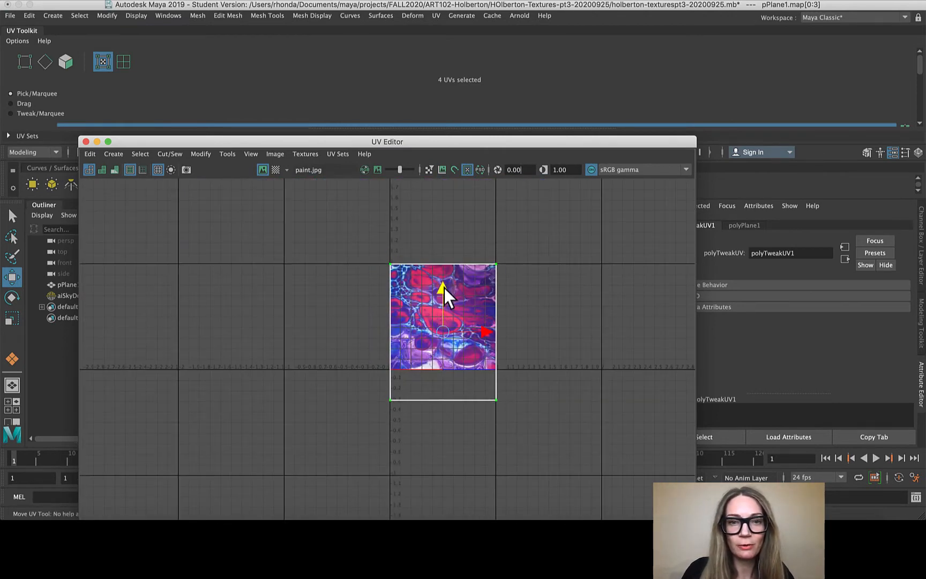
{"action": "left_click_drag", "start_coordinate": [532, 143], "coordinate": [737, 16]}
Scale the UV shell vertically to the texture's height and move it up to fit the texture tile exactly
{"action": "scroll", "coordinate": [694, 238], "scroll_direction": "up", "scroll_amount": 3}
{"action": "scroll", "coordinate": [694, 238], "scroll_direction": "up", "scroll_amount": 2}
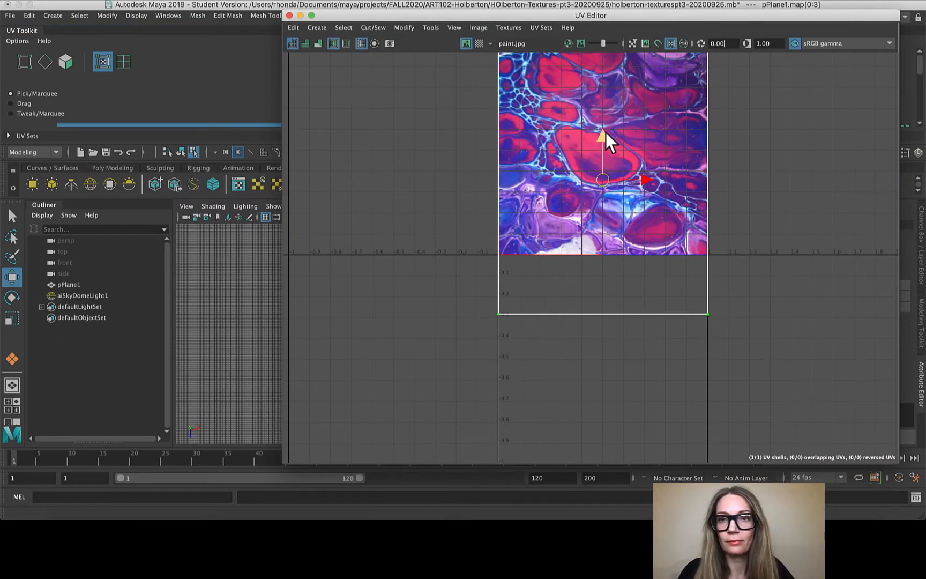
{"action": "key", "text": "e"}
{"action": "key", "text": "r"}
{"action": "left_click_drag", "start_coordinate": [605, 142], "coordinate": [607, 150]}
{"action": "scroll", "coordinate": [610, 161], "scroll_direction": "down", "scroll_amount": 3}
{"action": "scroll", "coordinate": [622, 149], "scroll_direction": "down", "scroll_amount": 1}
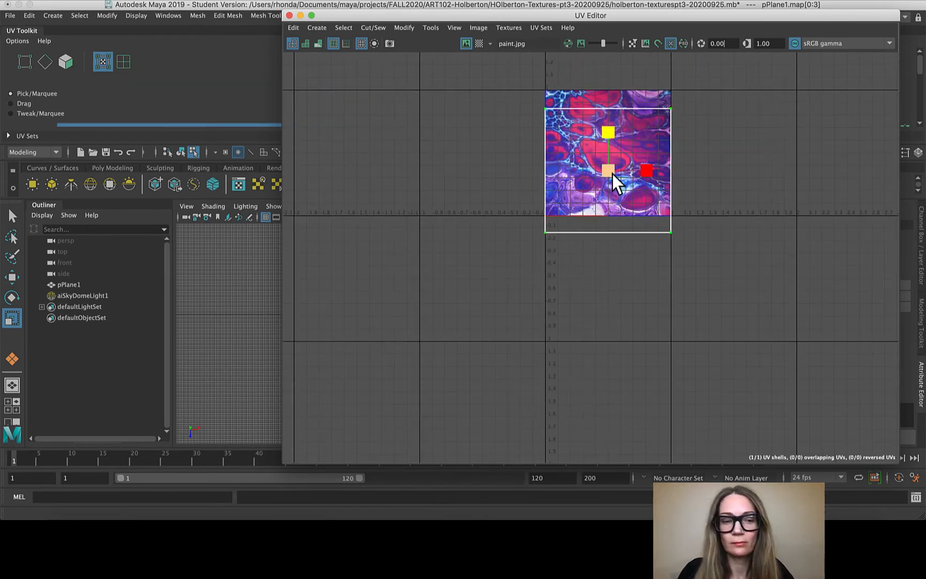
{"action": "key", "text": "w"}
{"action": "left_click_drag", "start_coordinate": [608, 138], "coordinate": [606, 120]}
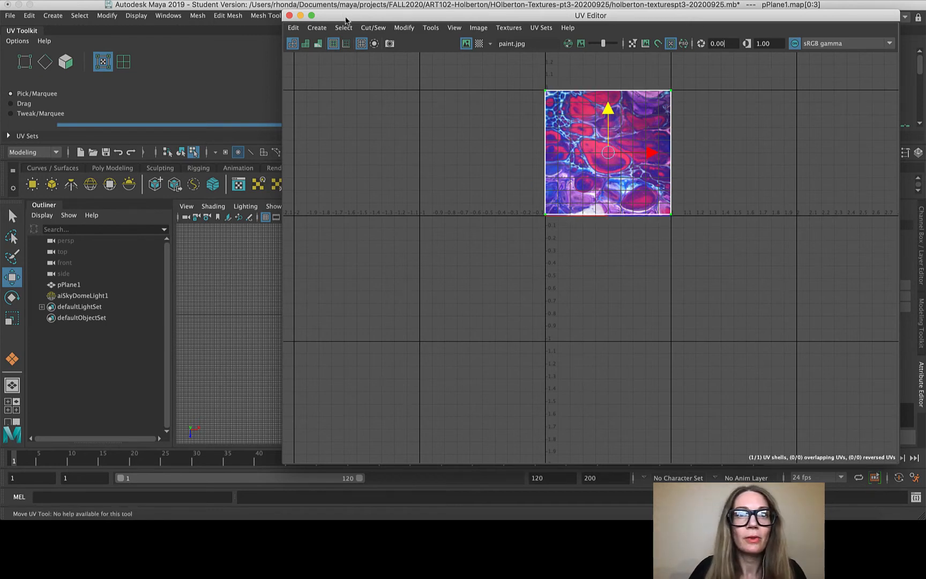
Close the UV Editor and deselect the plane's UVs in the top view
{"action": "left_click_drag", "start_coordinate": [346, 17], "coordinate": [576, 72]}
{"action": "left_click", "coordinate": [519, 70]}
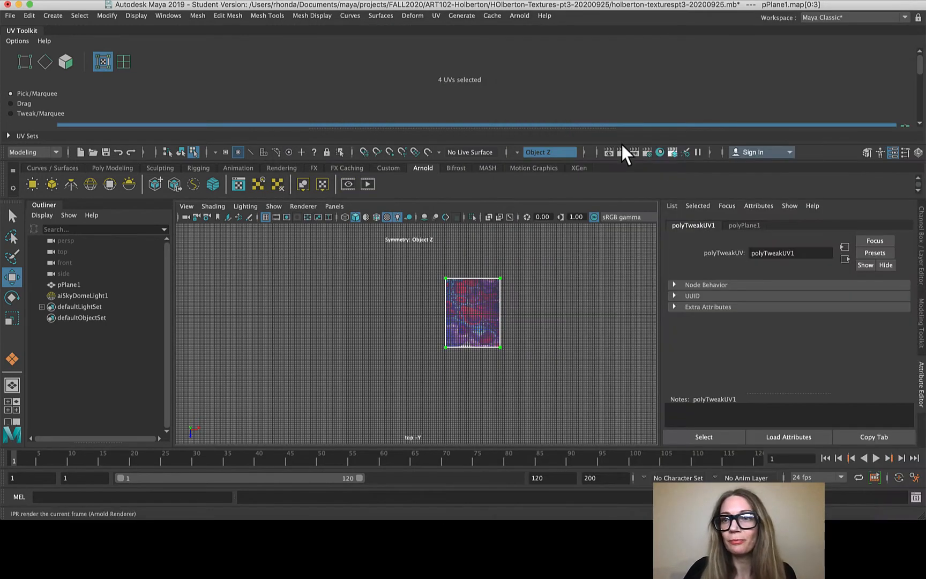
{"action": "scroll", "coordinate": [540, 289], "scroll_direction": "up", "scroll_amount": 8}
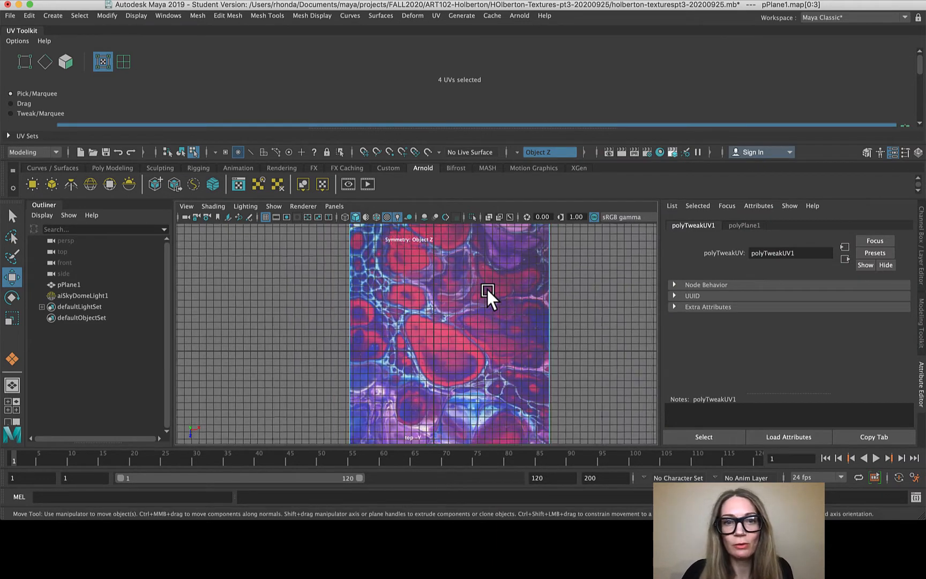
{"action": "scroll", "coordinate": [487, 290], "scroll_direction": "down", "scroll_amount": 2}
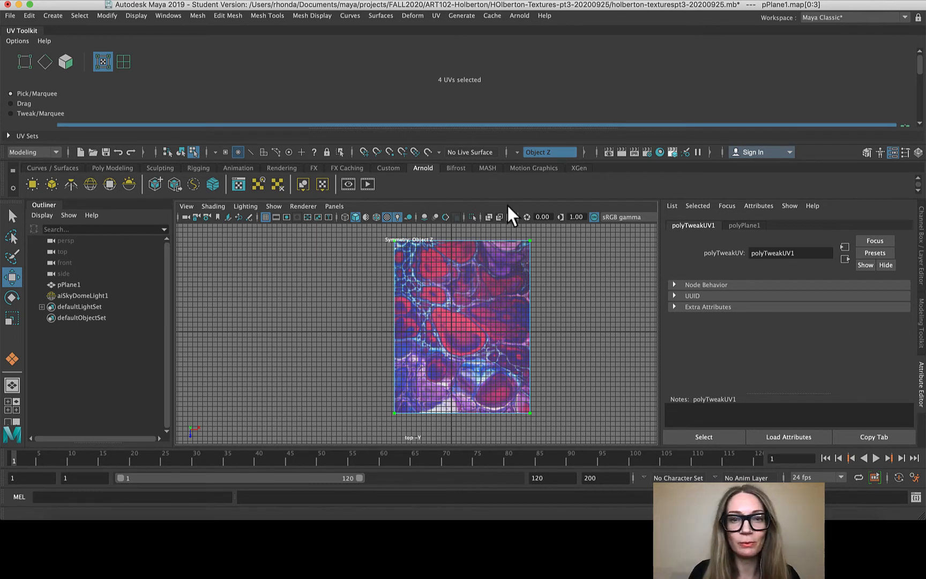
{"action": "left_click", "coordinate": [12, 215]}
{"action": "left_click", "coordinate": [307, 332]}
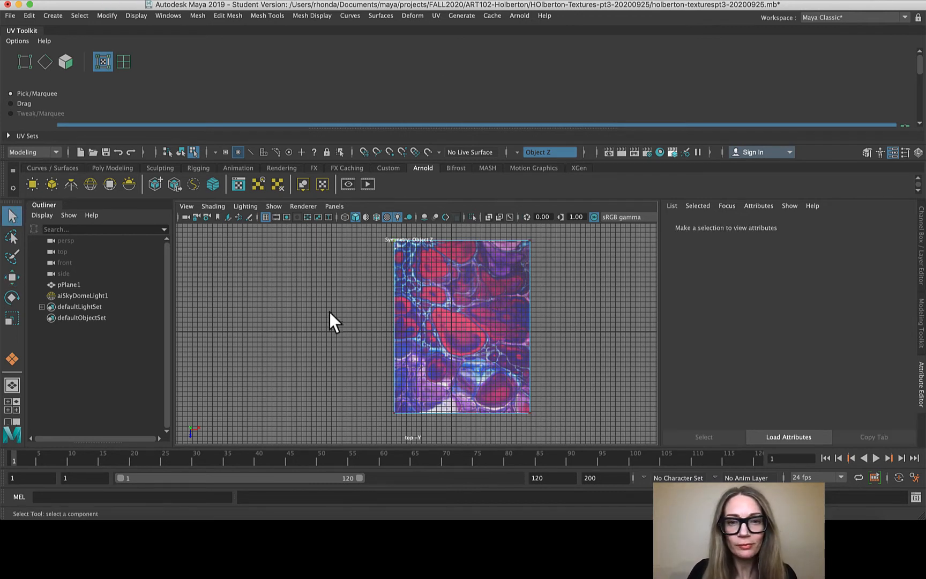
Return to the perspective view and switch the plane to object mode with the whole object selected
{"action": "left_click", "coordinate": [11, 386]}
{"action": "scroll", "coordinate": [335, 319], "scroll_direction": "down", "scroll_amount": 5}
{"action": "scroll", "coordinate": [342, 320], "scroll_direction": "up", "scroll_amount": 5}
{"action": "scroll", "coordinate": [339, 320], "scroll_direction": "down", "scroll_amount": 3}
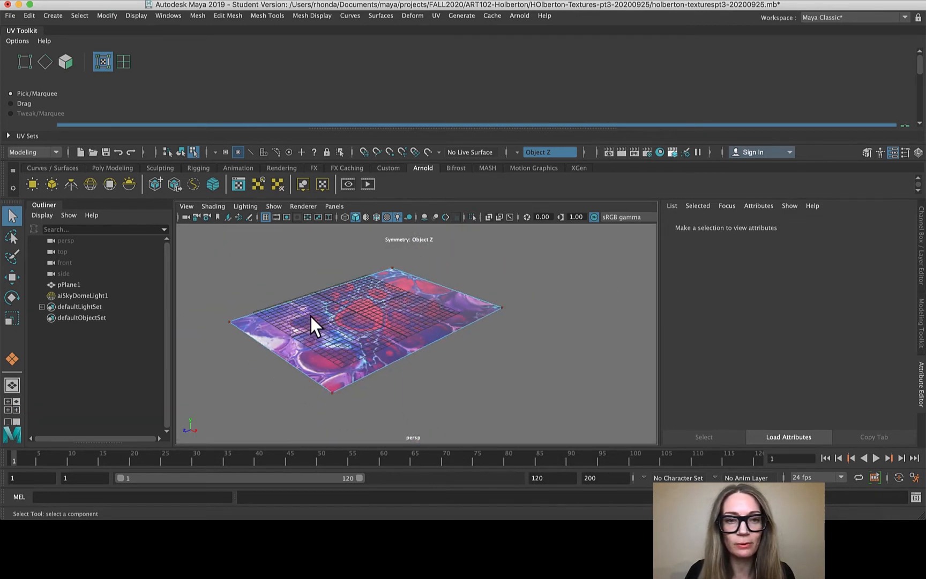
{"action": "right_click", "coordinate": [257, 273]}
{"action": "left_click", "coordinate": [321, 232]}
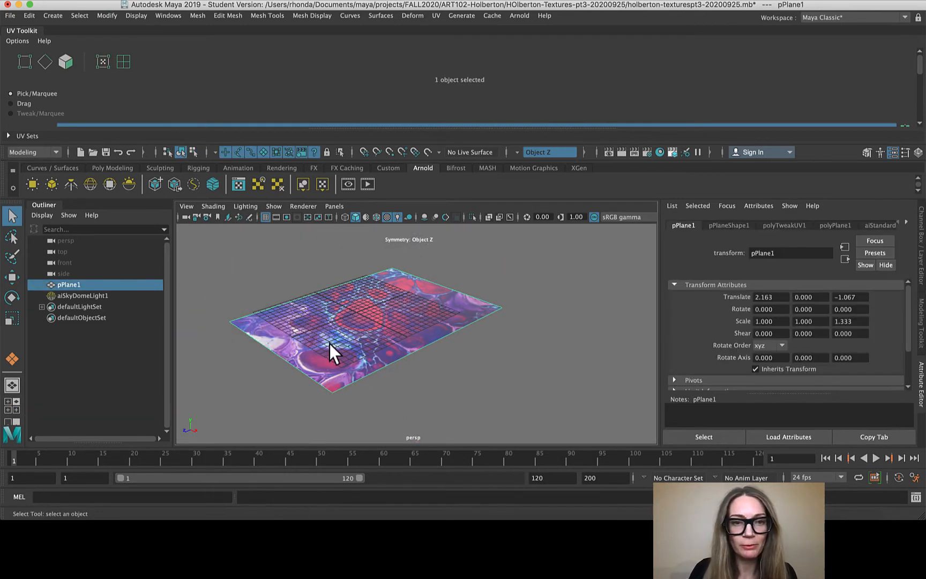
Open the 2D placement settings of the texture connected to the base color of aiStandardSurface1
{"action": "left_click", "coordinate": [905, 228]}
{"action": "scroll", "coordinate": [774, 343], "scroll_direction": "down", "scroll_amount": 3}
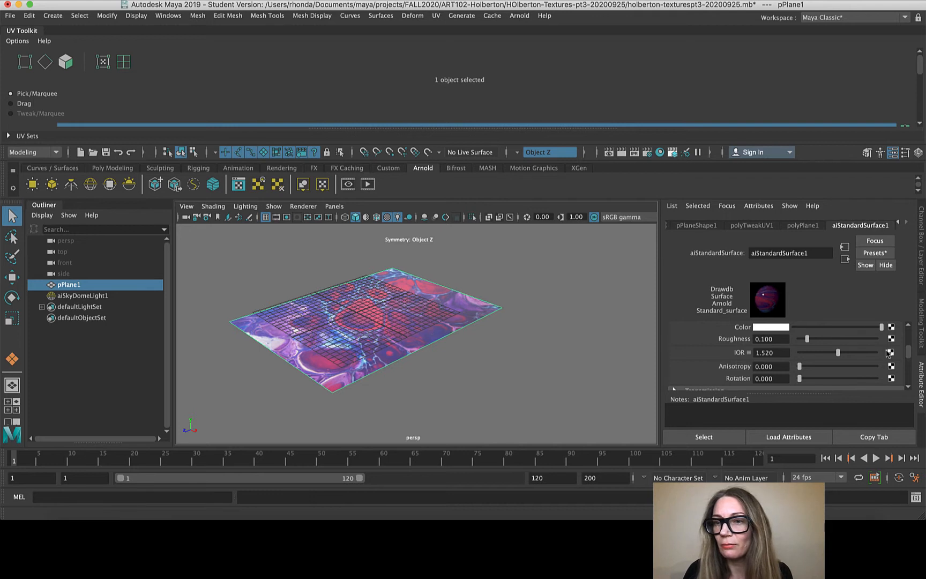
{"action": "scroll", "coordinate": [787, 346], "scroll_direction": "up", "scroll_amount": 3}
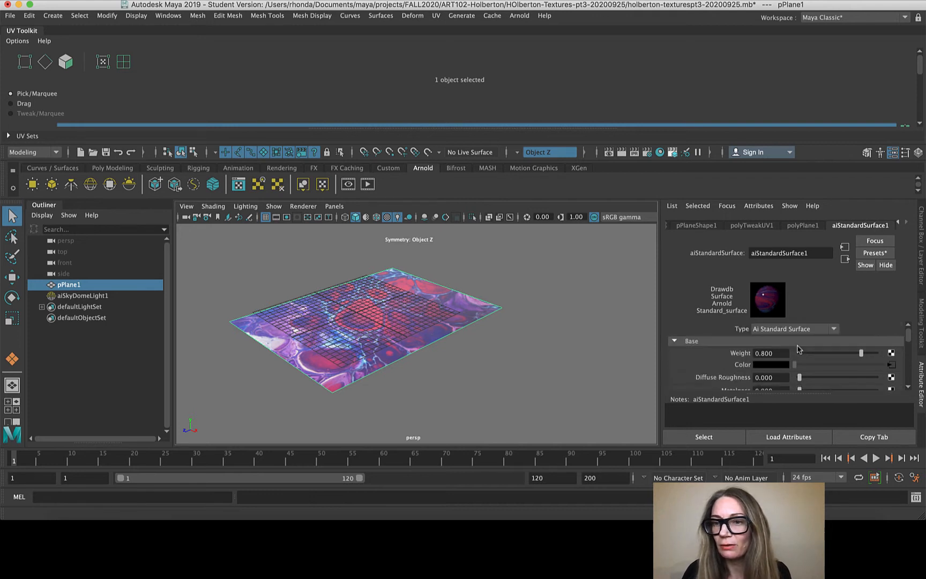
{"action": "left_click", "coordinate": [890, 365]}
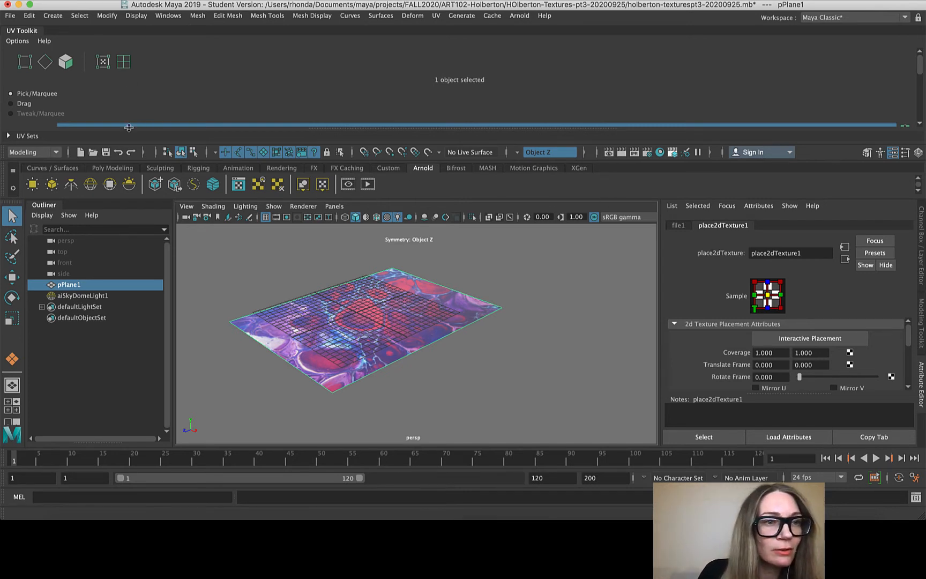
Detach the docked UV Toolkit from above the workspace and close it
{"action": "left_click", "coordinate": [50, 132]}
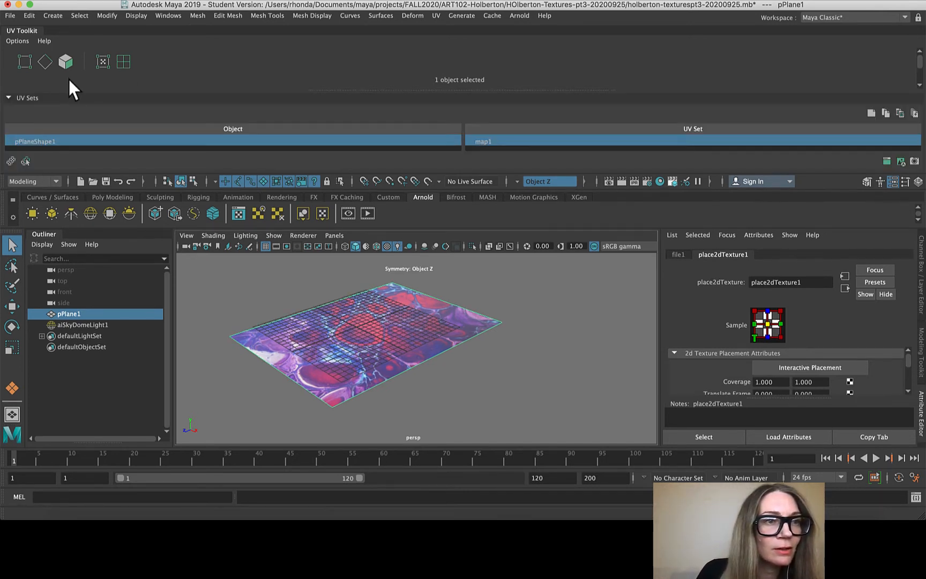
{"action": "left_click_drag", "start_coordinate": [24, 31], "coordinate": [96, 138]}
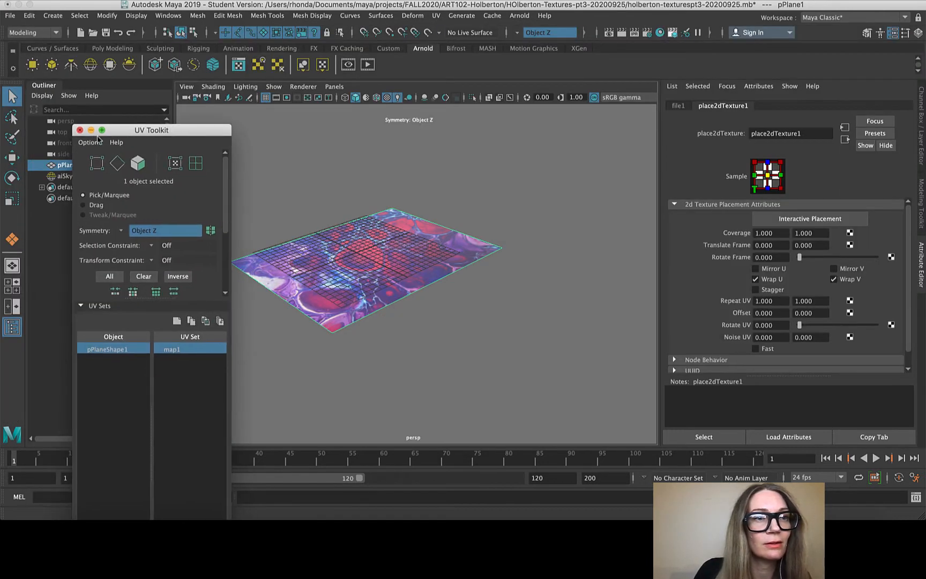
{"action": "left_click", "coordinate": [82, 135]}
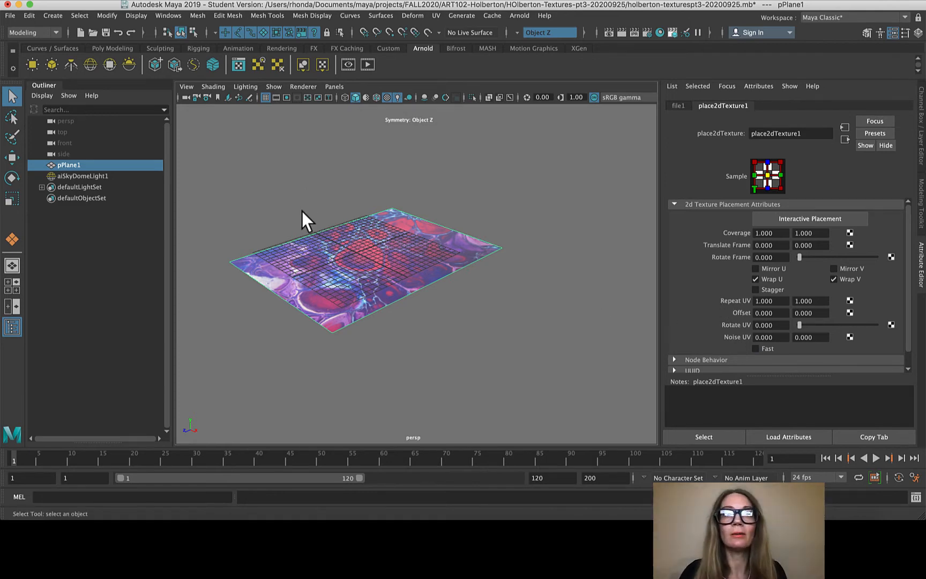
Set Repeat UV to 5 in both directions for the plane's texture placement
{"action": "scroll", "coordinate": [303, 228], "scroll_direction": "down", "scroll_amount": 5}
{"action": "scroll", "coordinate": [316, 240], "scroll_direction": "up", "scroll_amount": 5}
{"action": "scroll", "coordinate": [323, 240], "scroll_direction": "up", "scroll_amount": 3}
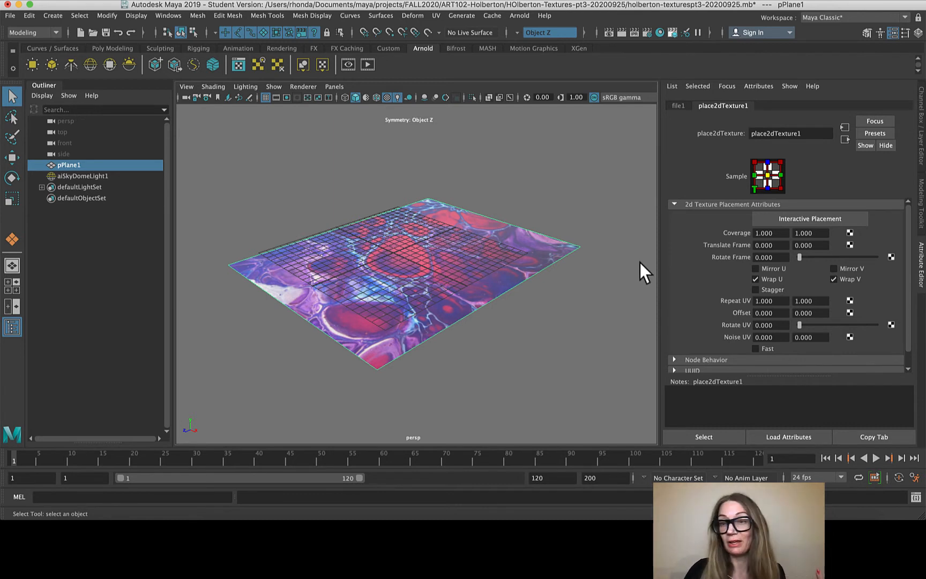
{"action": "scroll", "coordinate": [669, 309], "scroll_direction": "down", "scroll_amount": 1}
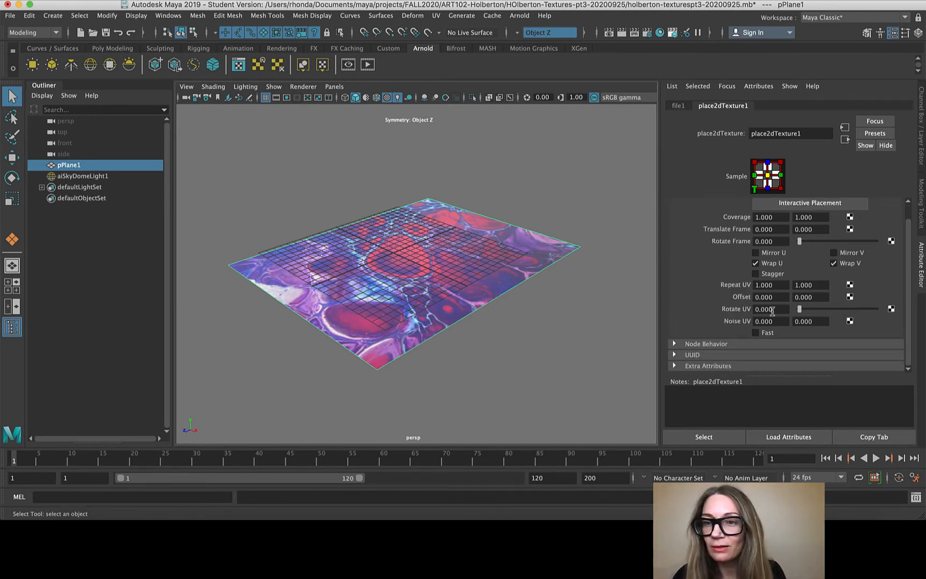
{"action": "left_click_drag", "start_coordinate": [779, 285], "coordinate": [707, 282]}
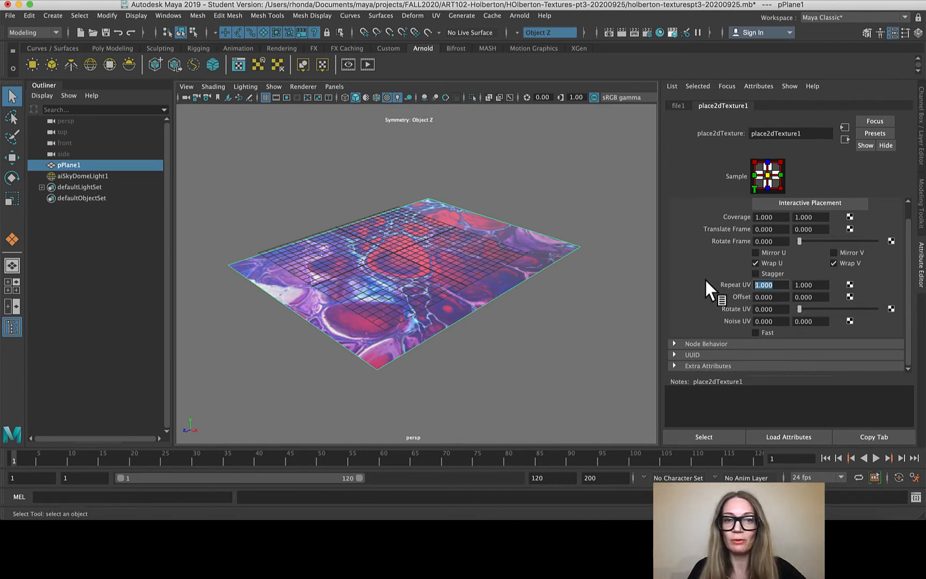
{"action": "type", "text": "5"}
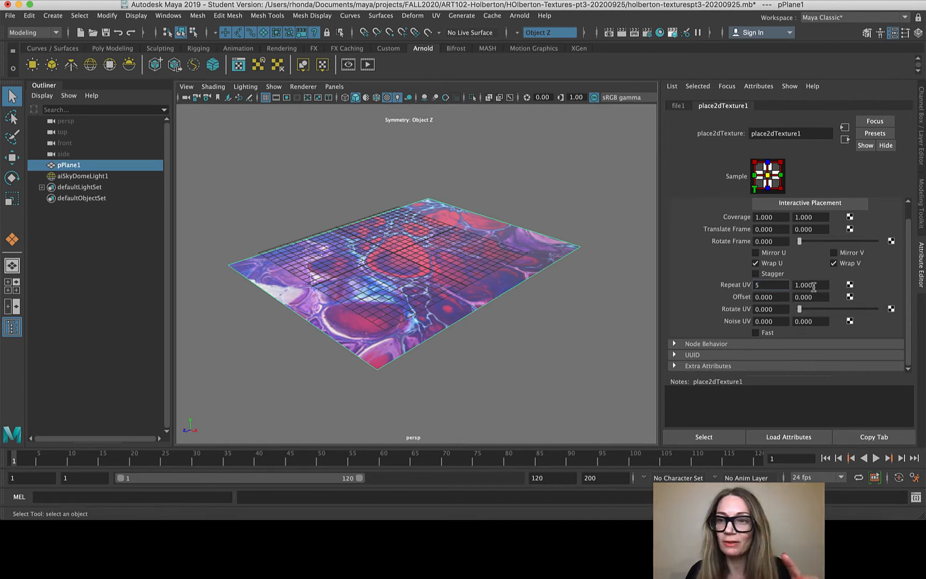
{"action": "key", "text": "Tab"}
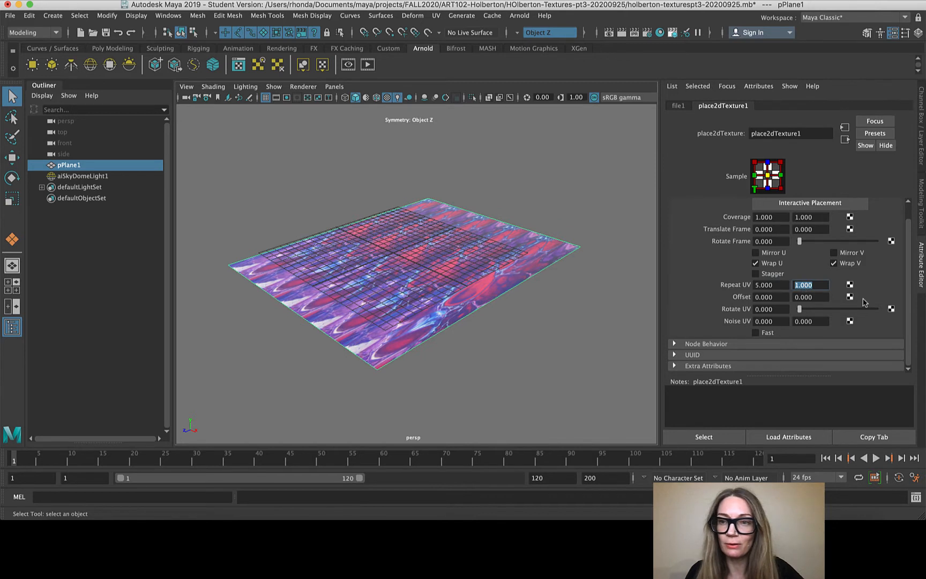
{"action": "type", "text": "5"}
{"action": "key", "text": "Return"}
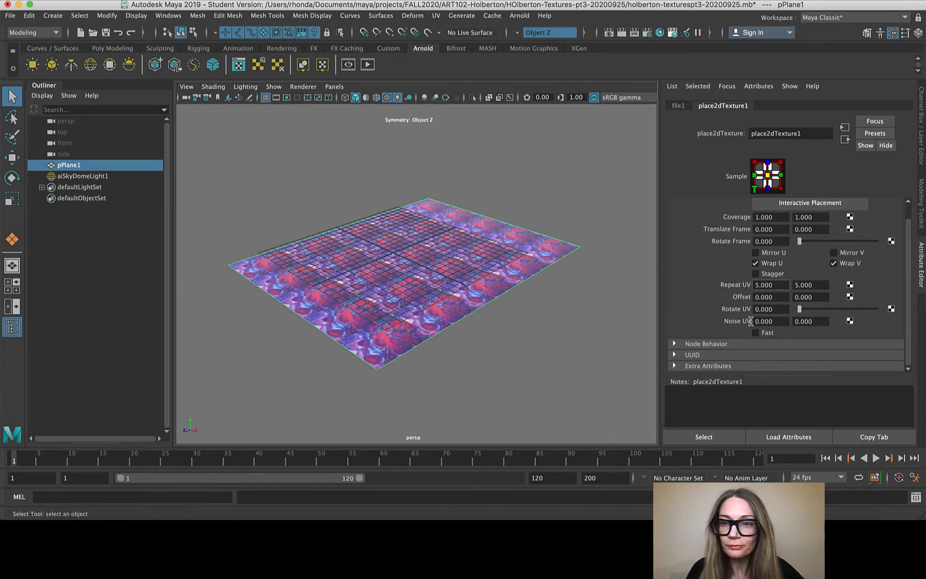
Examine the tile edges of the repeated texture on the plane up close and from farther away
{"action": "scroll", "coordinate": [384, 326], "scroll_direction": "up", "scroll_amount": 10}
{"action": "scroll", "coordinate": [390, 334], "scroll_direction": "down", "scroll_amount": 5}
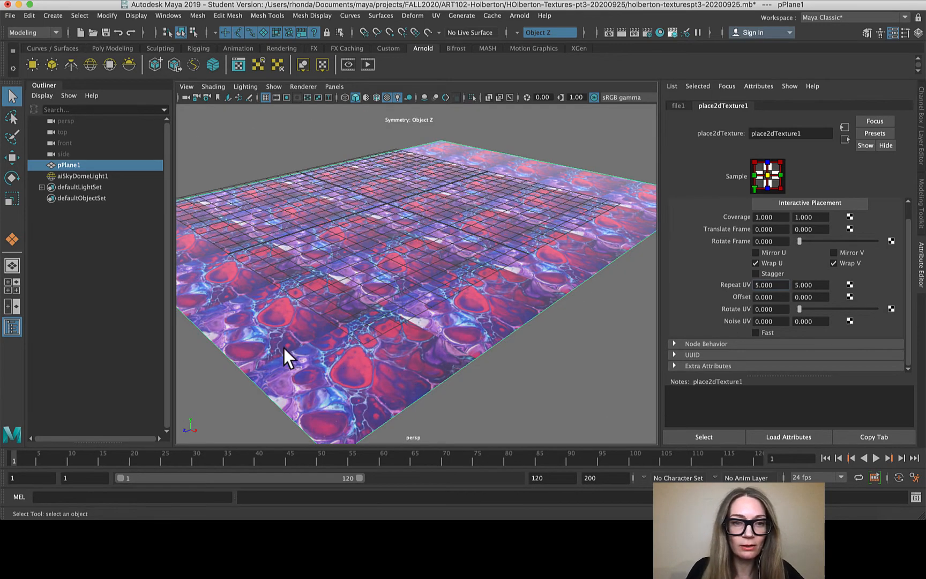
{"action": "scroll", "coordinate": [284, 348], "scroll_direction": "up", "scroll_amount": 5}
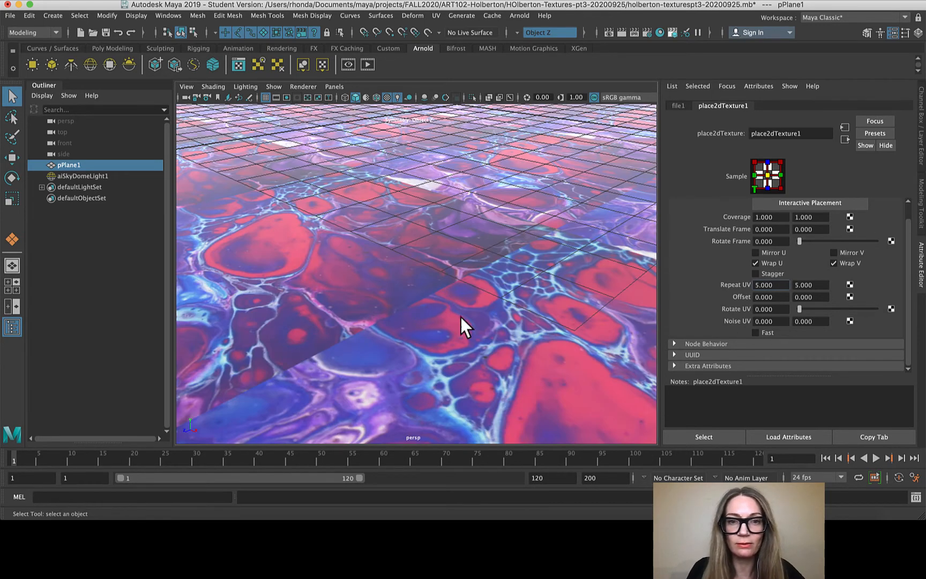
{"action": "scroll", "coordinate": [461, 318], "scroll_direction": "down", "scroll_amount": 10}
{"action": "scroll", "coordinate": [465, 316], "scroll_direction": "up", "scroll_amount": 3}
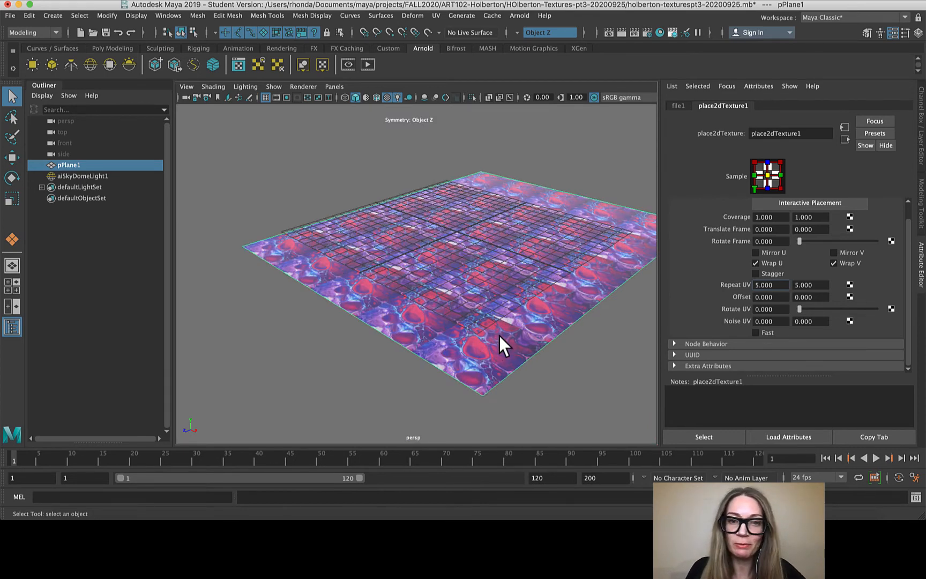
Turn on Stagger in the plane's texture placement and inspect the tile edges up close and from farther away
{"action": "scroll", "coordinate": [500, 335], "scroll_direction": "up", "scroll_amount": 6}
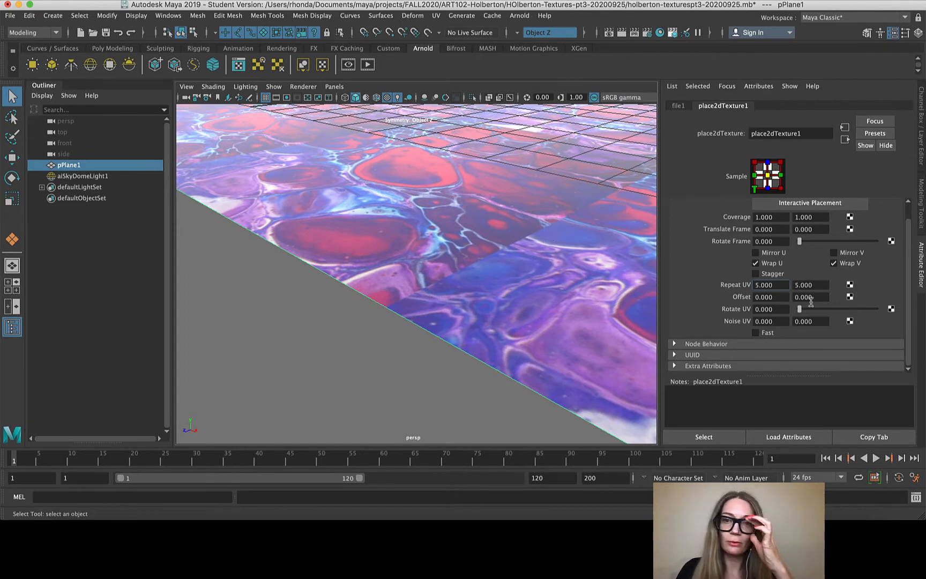
{"action": "scroll", "coordinate": [493, 341], "scroll_direction": "down", "scroll_amount": 8}
{"action": "scroll", "coordinate": [491, 328], "scroll_direction": "up", "scroll_amount": 7}
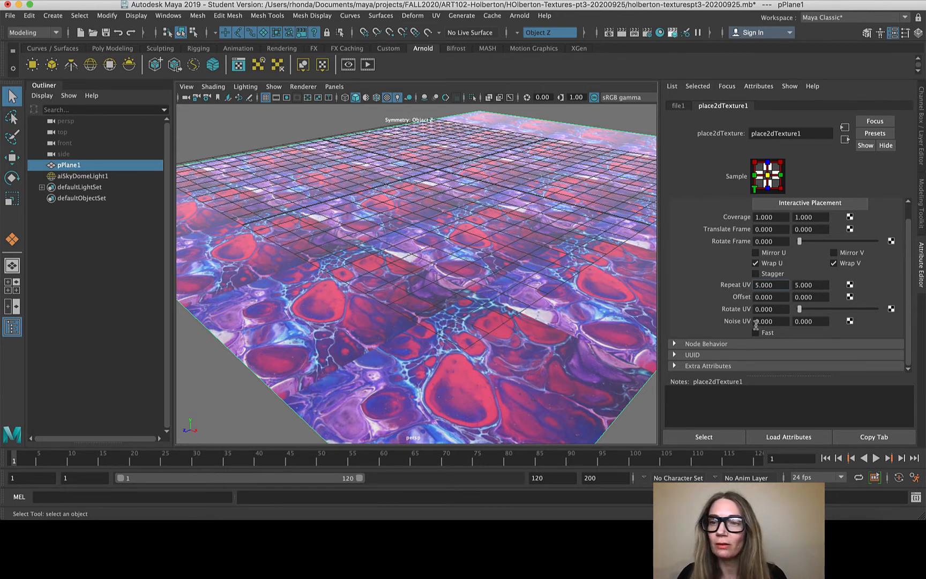
{"action": "left_click", "coordinate": [755, 274]}
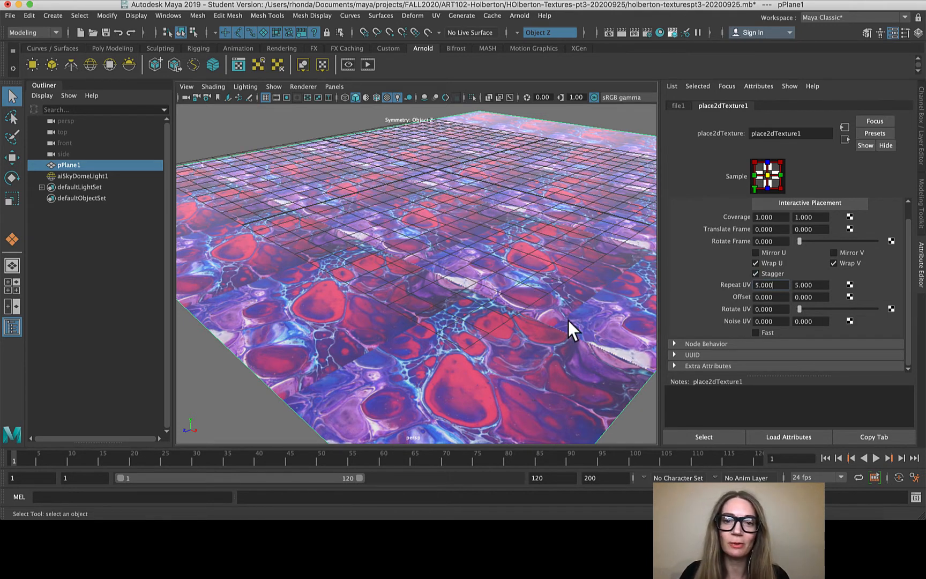
{"action": "scroll", "coordinate": [533, 340], "scroll_direction": "down", "scroll_amount": 5}
{"action": "scroll", "coordinate": [533, 339], "scroll_direction": "up", "scroll_amount": 4}
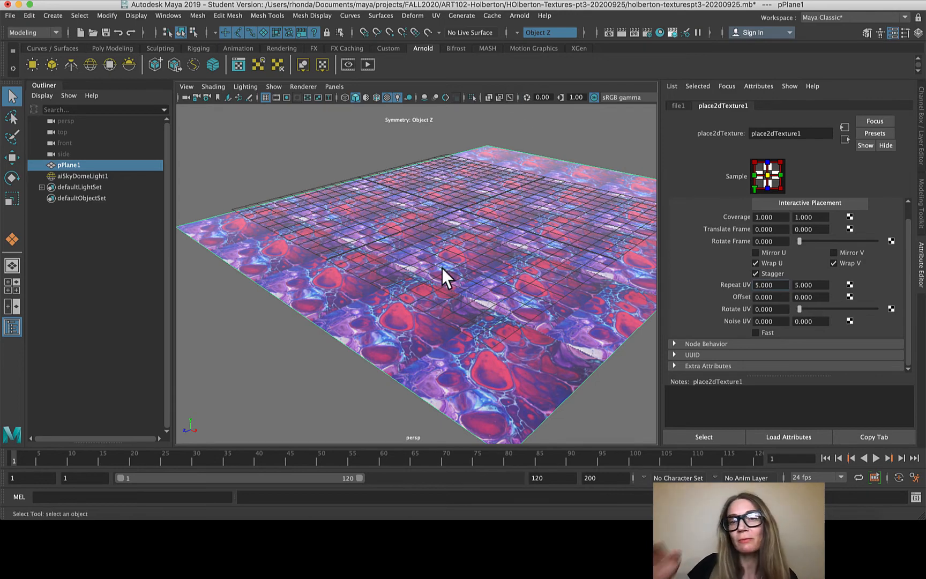
{"action": "scroll", "coordinate": [545, 329], "scroll_direction": "up", "scroll_amount": 4}
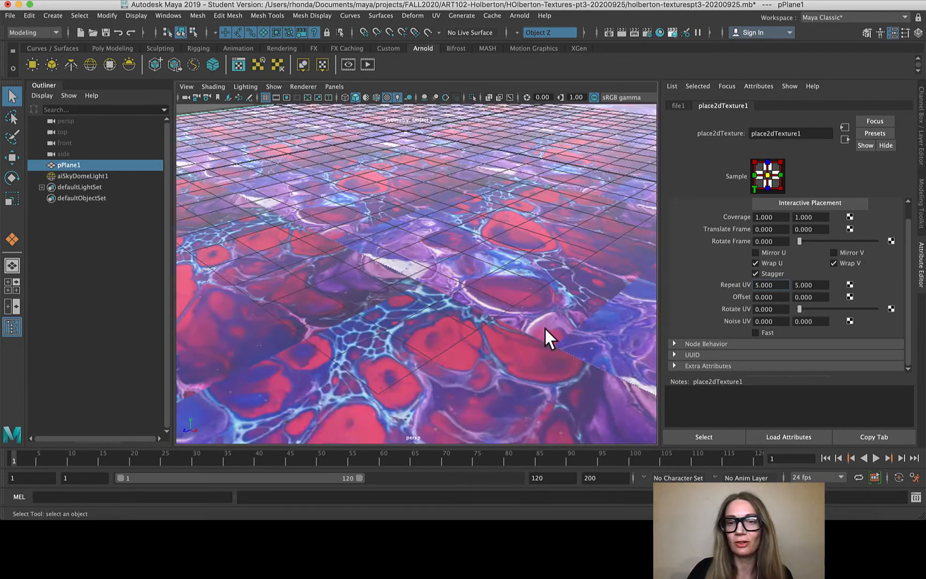
{"action": "scroll", "coordinate": [551, 331], "scroll_direction": "down", "scroll_amount": 3}
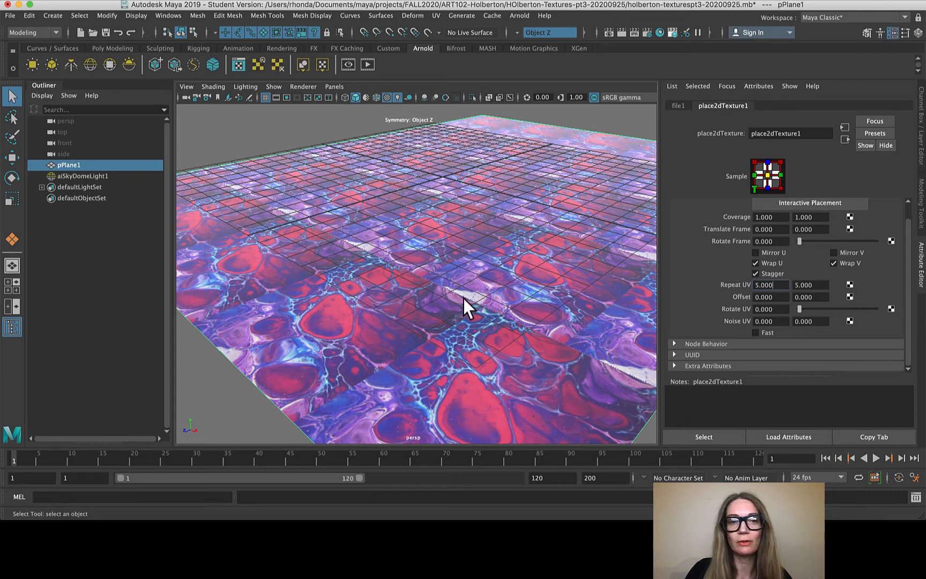
{"action": "scroll", "coordinate": [428, 265], "scroll_direction": "down", "scroll_amount": 4}
{"action": "scroll", "coordinate": [453, 283], "scroll_direction": "up", "scroll_amount": 2}
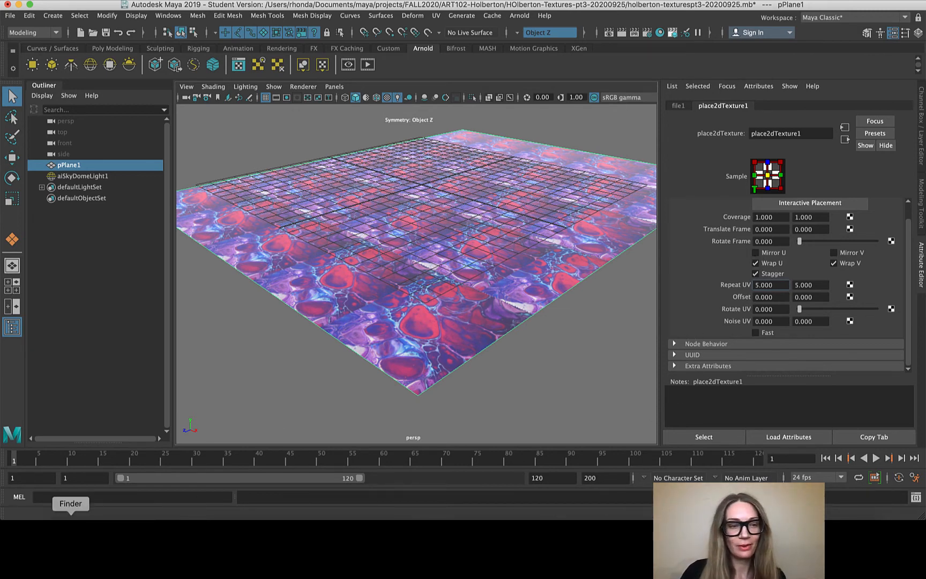
Switch to Finder and open the recent file paint.jpg in Adobe Photoshop CC 2019
{"action": "left_click", "coordinate": [70, 533]}
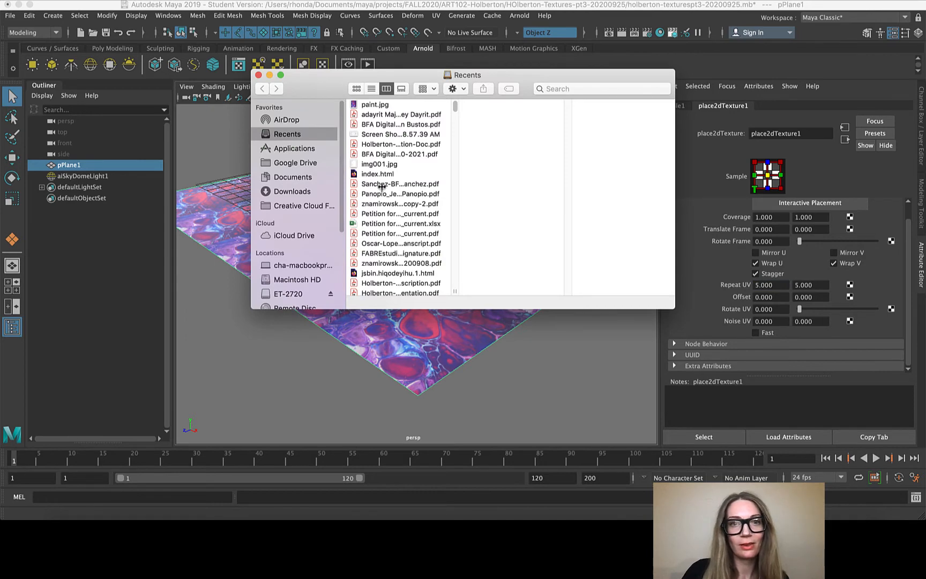
{"action": "left_click", "coordinate": [387, 105]}
{"action": "right_click", "coordinate": [386, 105]}
{"action": "mouse_move", "coordinate": [420, 121]}
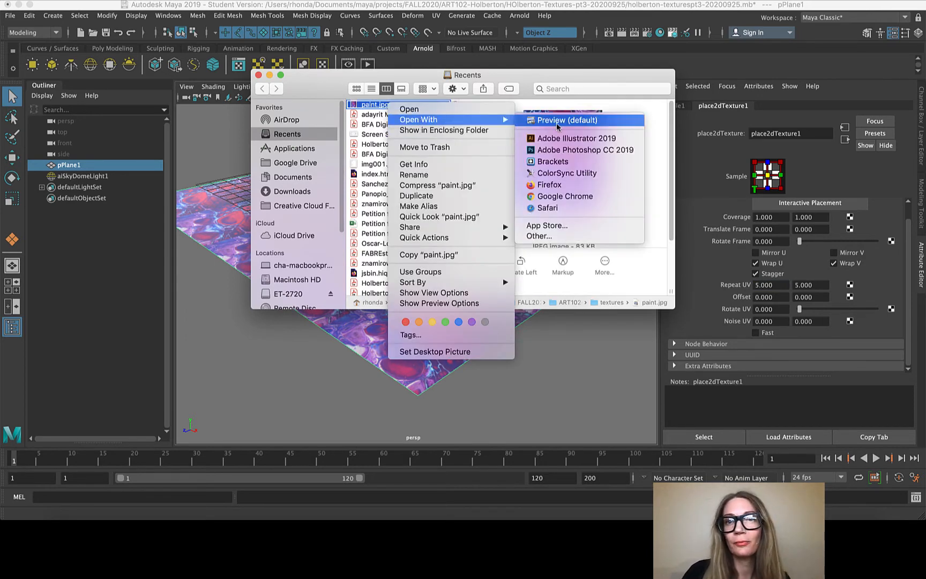
{"action": "left_click", "coordinate": [565, 153]}
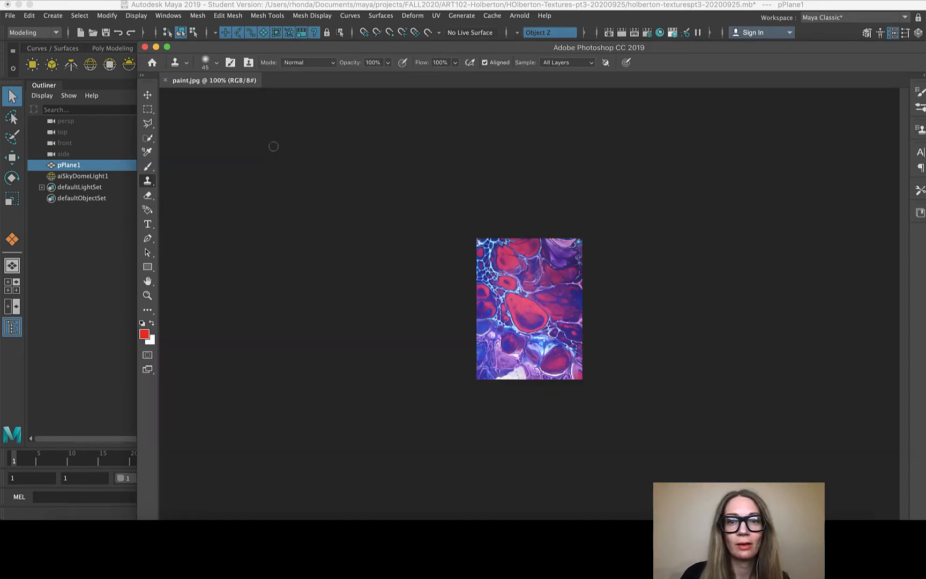
Reposition the Photoshop window so the image's properties and layers are in view
{"action": "left_click", "coordinate": [147, 95]}
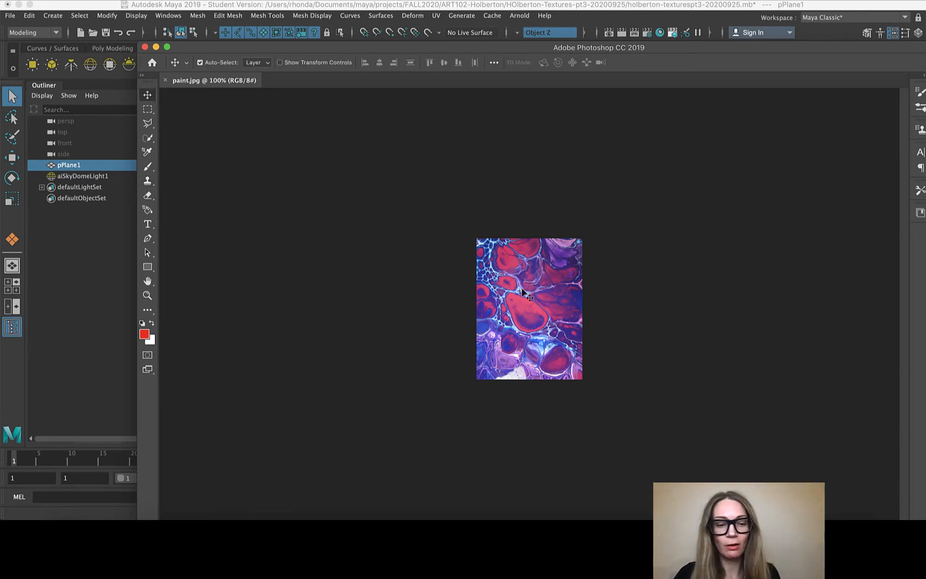
{"action": "key", "text": "super"}
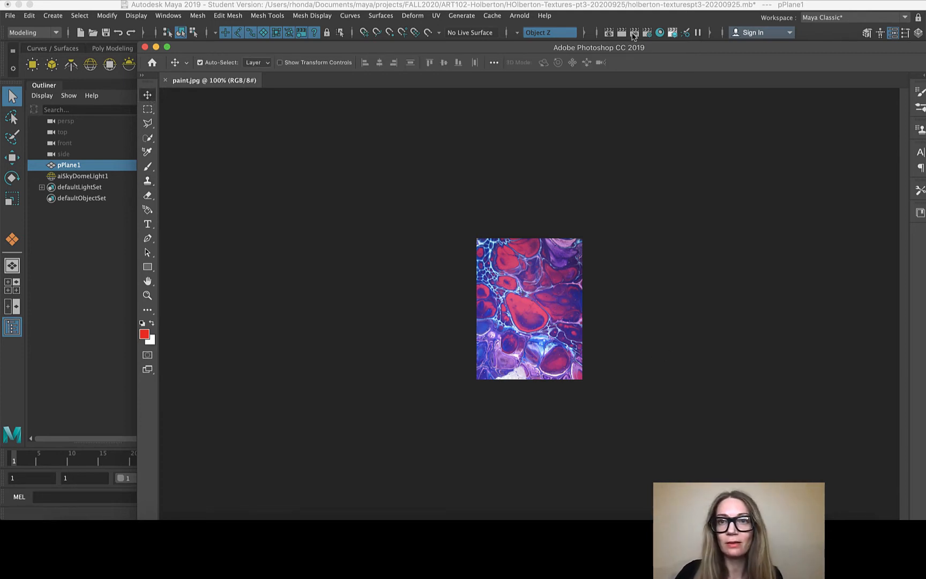
{"action": "double_click", "coordinate": [547, 49]}
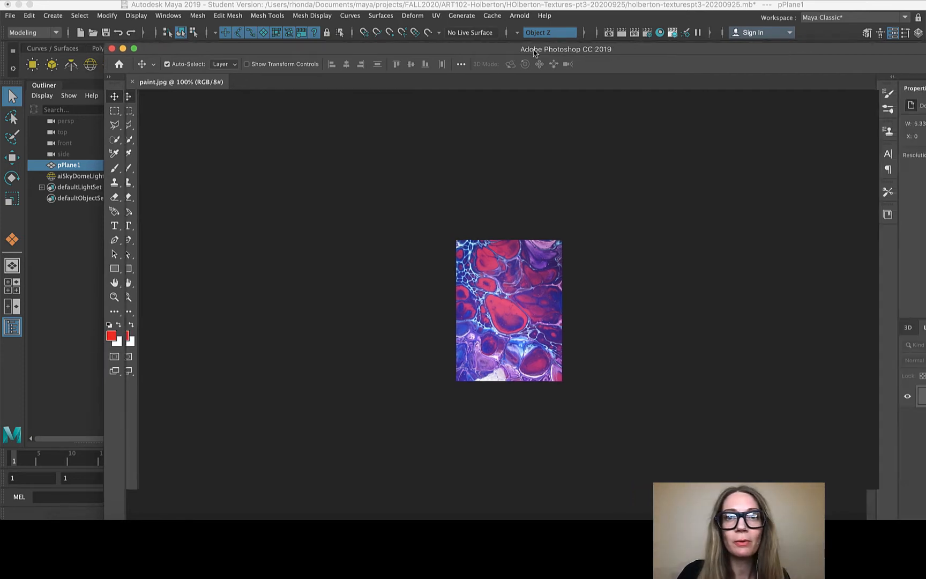
{"action": "left_click_drag", "start_coordinate": [424, 4], "coordinate": [436, 5]}
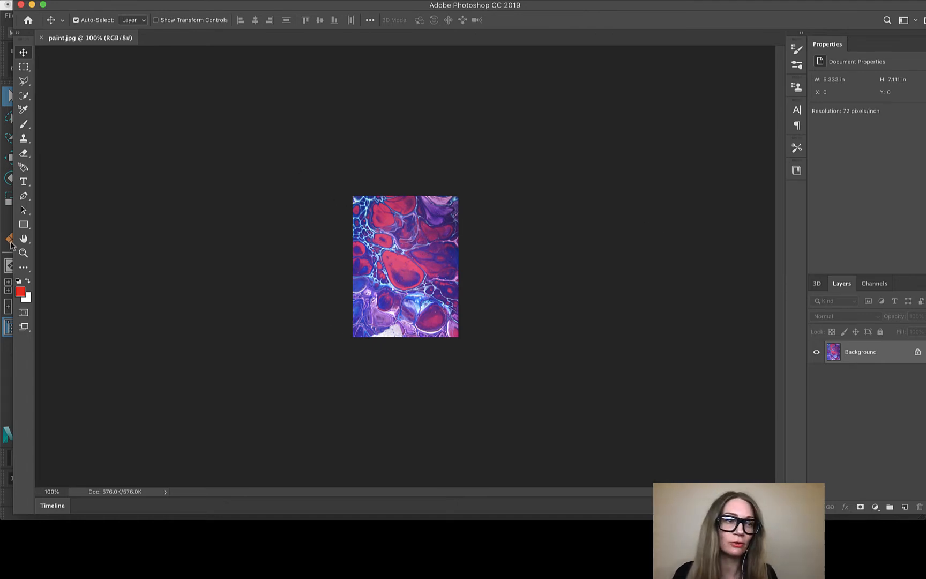
Copy the entire image onto a new layer and hide the Background layer
{"action": "left_click", "coordinate": [24, 65]}
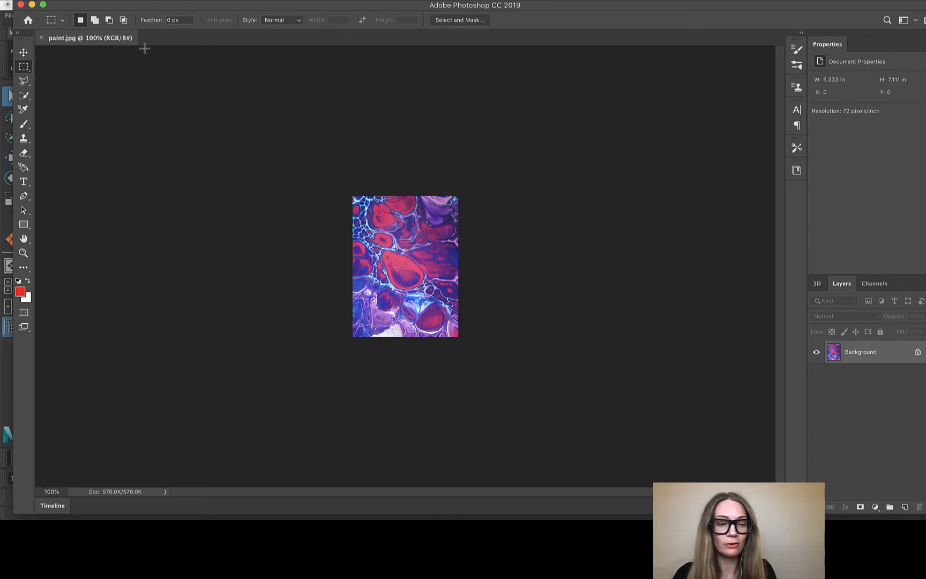
{"action": "key", "text": "super+a"}
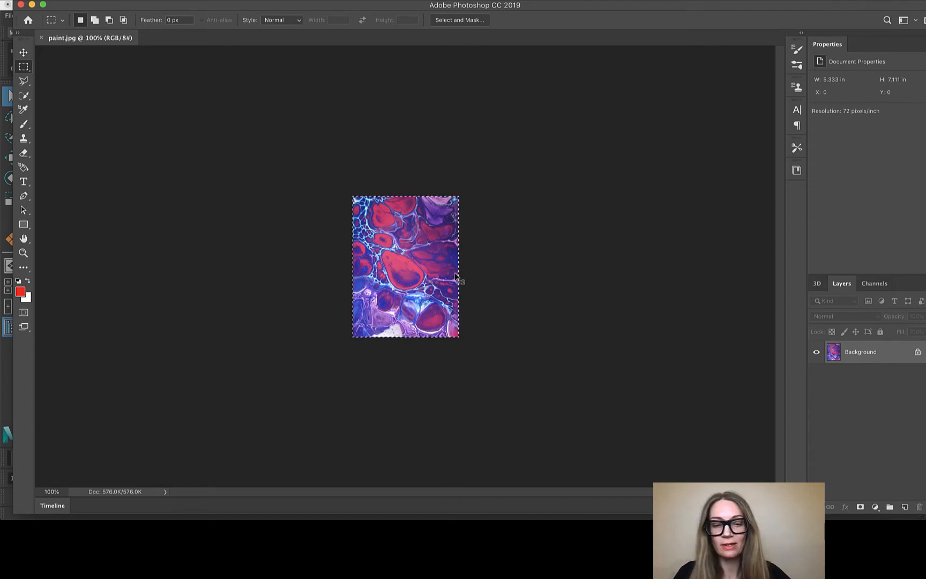
{"action": "key", "text": "super+j"}
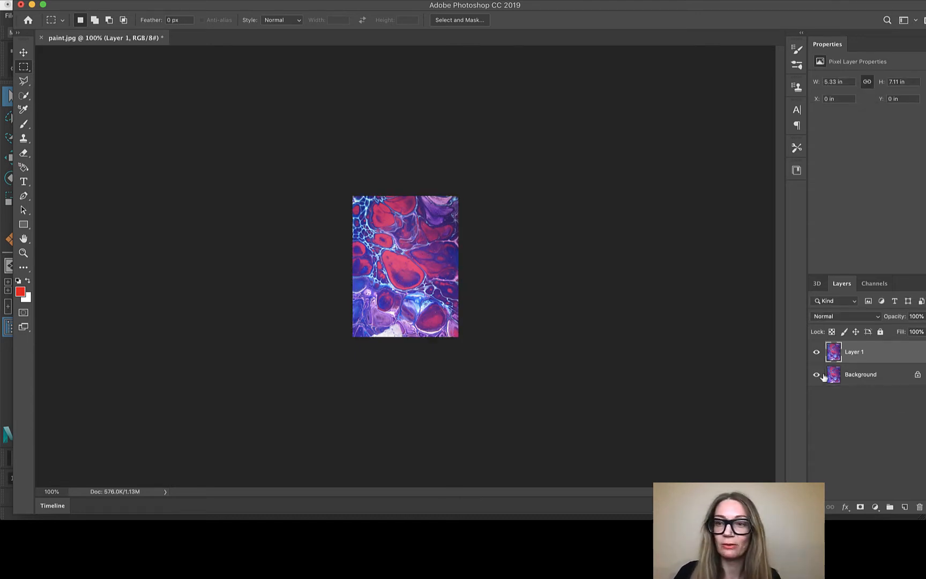
{"action": "left_click", "coordinate": [817, 376]}
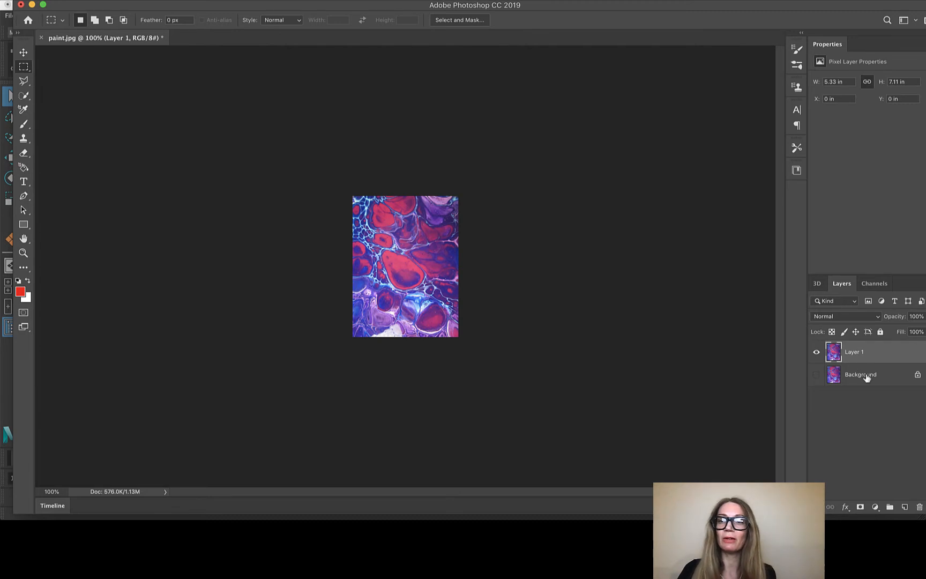
{"action": "left_click", "coordinate": [862, 375]}
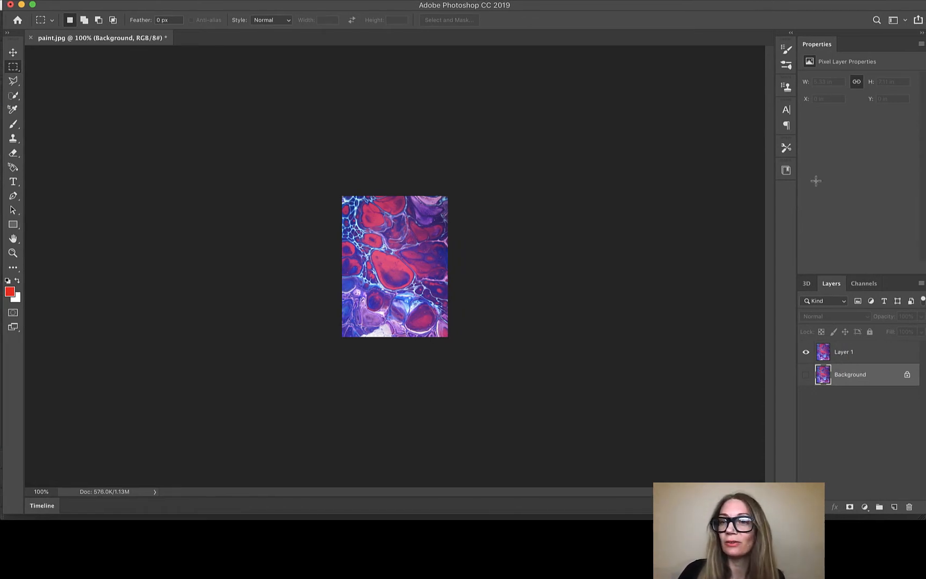
{"action": "left_click_drag", "start_coordinate": [716, 6], "coordinate": [680, 4]}
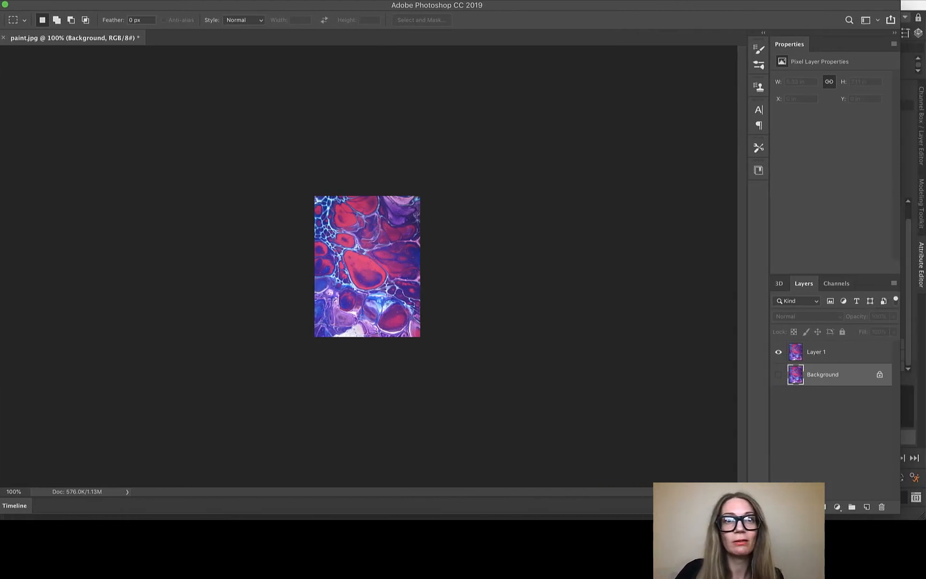
{"action": "left_click_drag", "start_coordinate": [338, 8], "coordinate": [366, 7]}
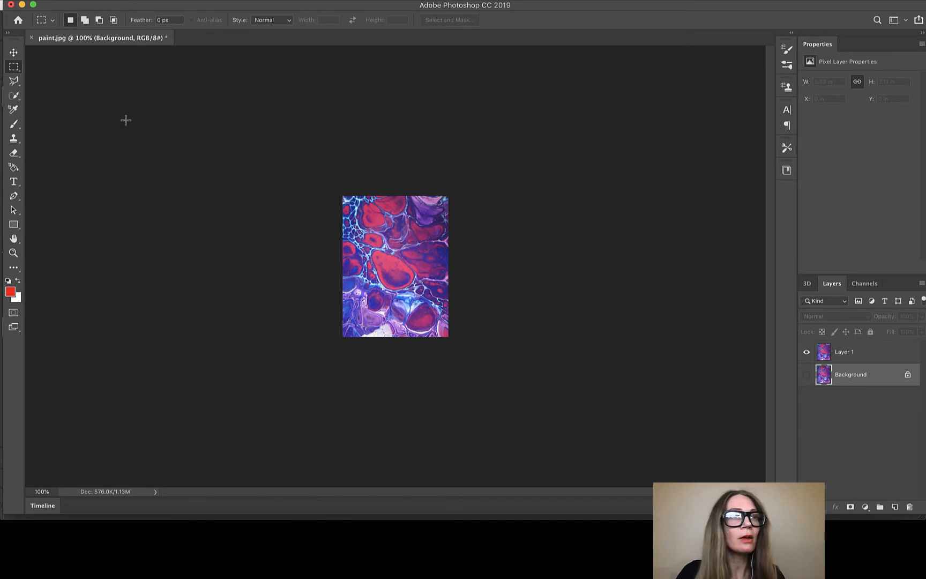
Move Layer 1 so it covers only the canvas's lower-left quarter, at X -2.67 in and Y 3.56 in
{"action": "left_click", "coordinate": [12, 54]}
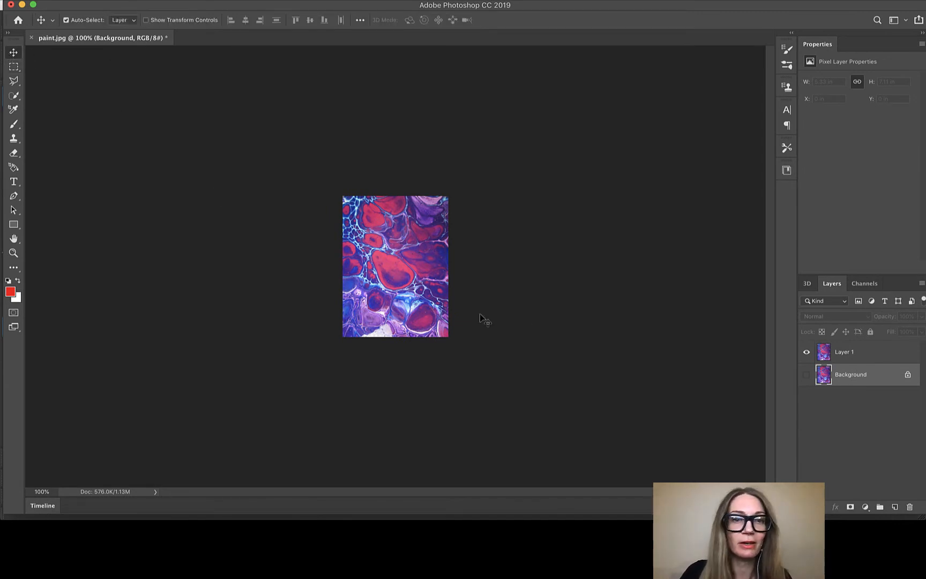
{"action": "left_click_drag", "start_coordinate": [412, 268], "coordinate": [356, 339]}
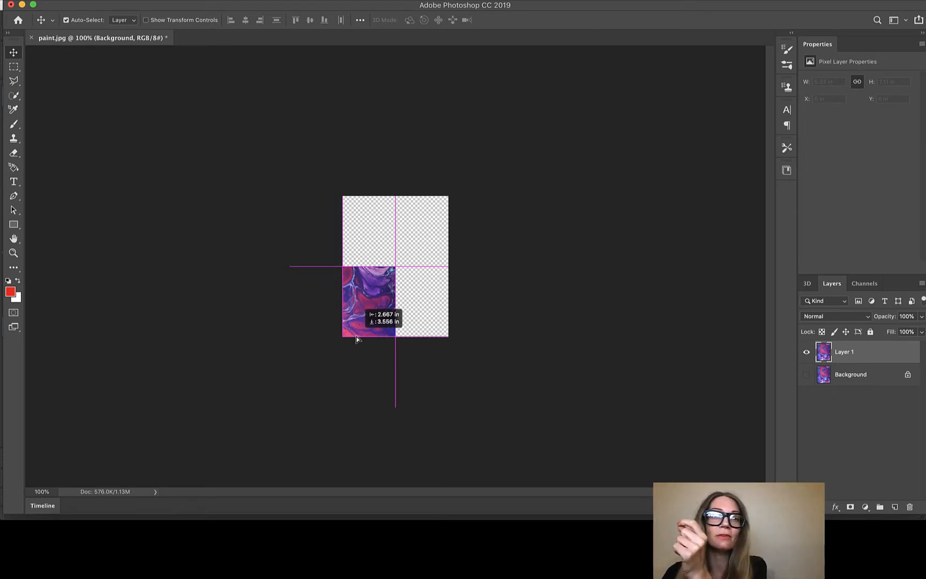
{"action": "left_click_drag", "start_coordinate": [356, 338], "coordinate": [357, 338]}
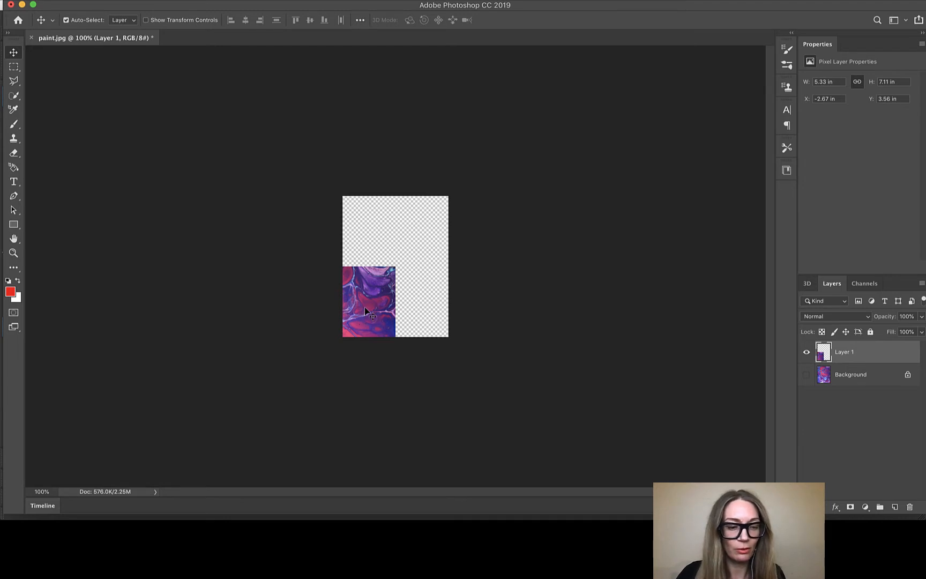
{"action": "key", "text": "super"}
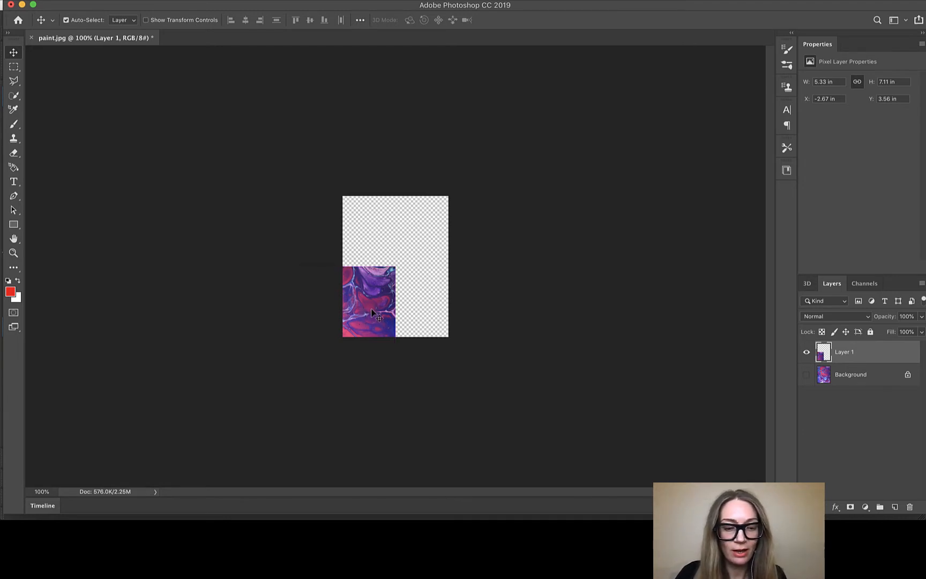
{"action": "key", "text": "super"}
{"action": "mouse_move", "coordinate": [371, 312]}
{"action": "left_mouse_down"}
{"action": "mouse_move", "coordinate": [462, 326]}
{"action": "mouse_move", "coordinate": [364, 315]}
{"action": "left_mouse_up"}
{"action": "key", "text": "super+z"}
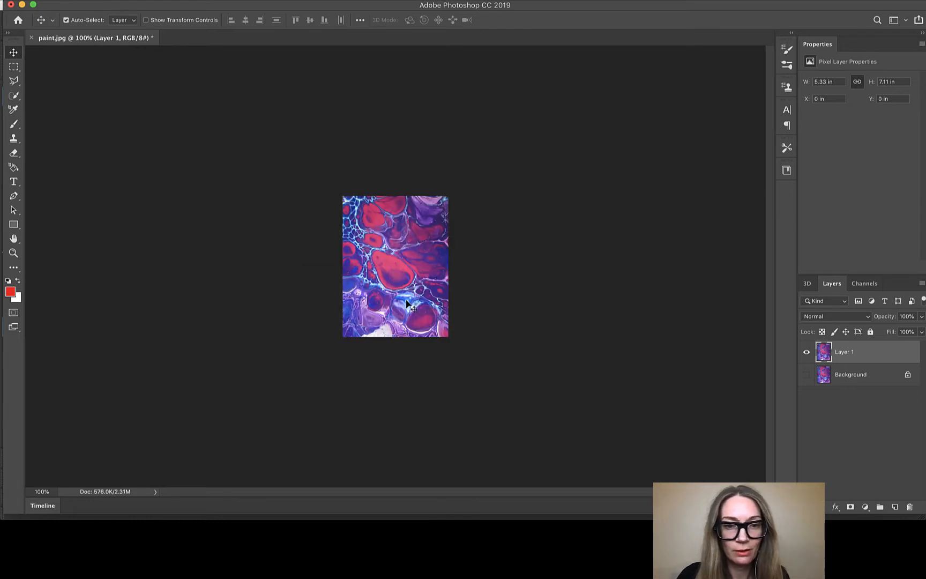
{"action": "key", "text": "super+z"}
{"action": "key", "text": "super+z"}
{"action": "key", "text": "super+z"}
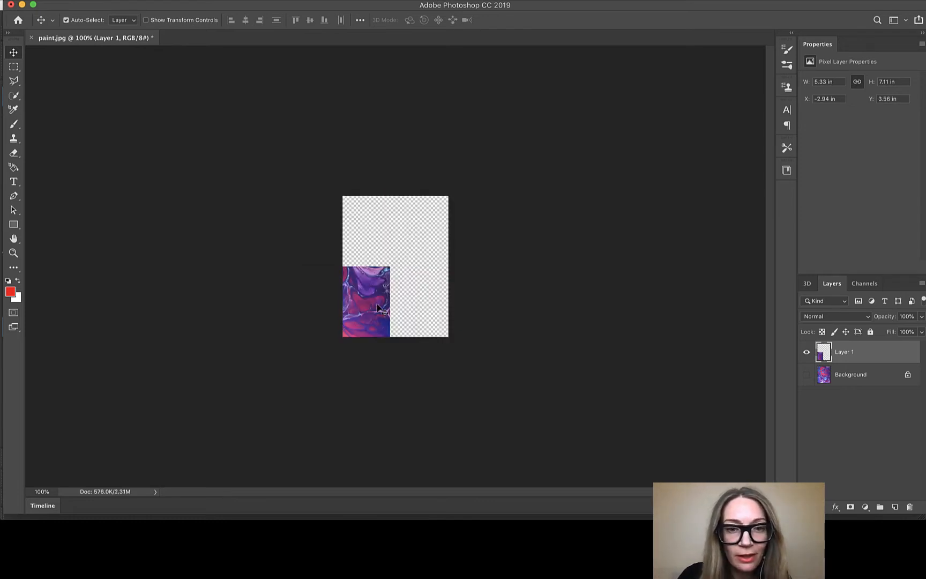
{"action": "left_click_drag", "start_coordinate": [377, 305], "coordinate": [385, 306]}
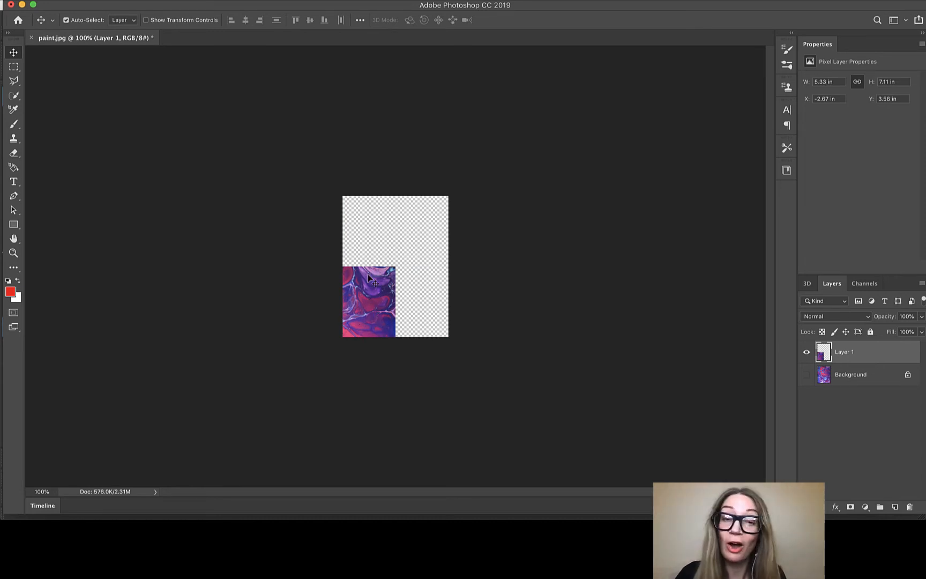
Duplicate Layer 1 three times, aligning the copies to the lower-right, upper-right and upper-left quarters of the canvas, and clear the layer selection
{"action": "left_click_drag", "start_coordinate": [362, 295], "coordinate": [471, 299]}
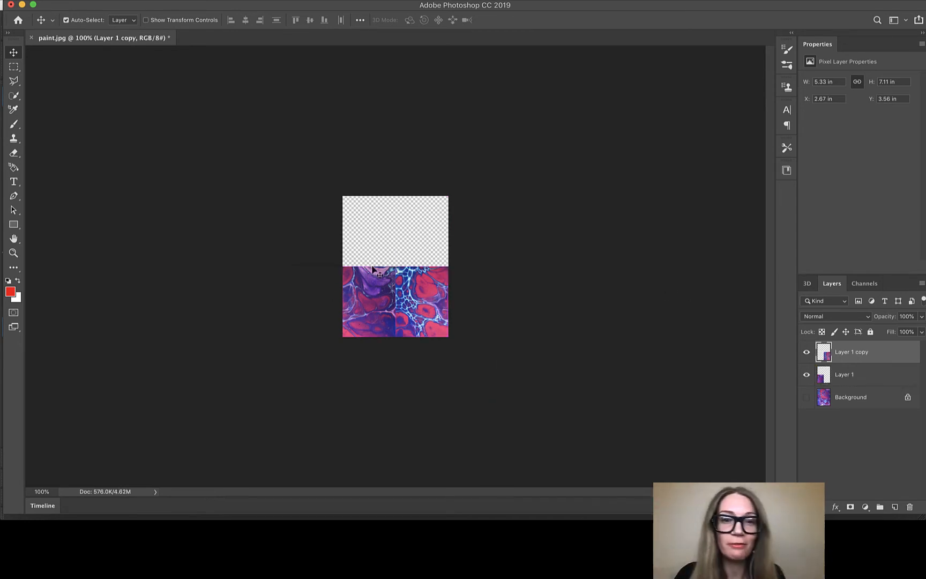
{"action": "left_click_drag", "start_coordinate": [419, 320], "coordinate": [415, 176]}
{"action": "left_click_drag", "start_coordinate": [438, 254], "coordinate": [321, 239]}
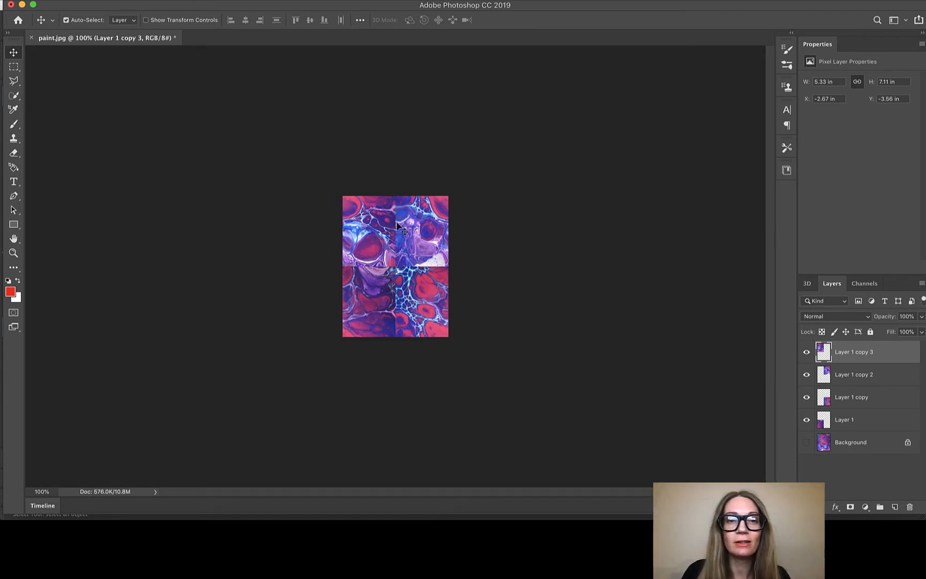
{"action": "left_click", "coordinate": [351, 265]}
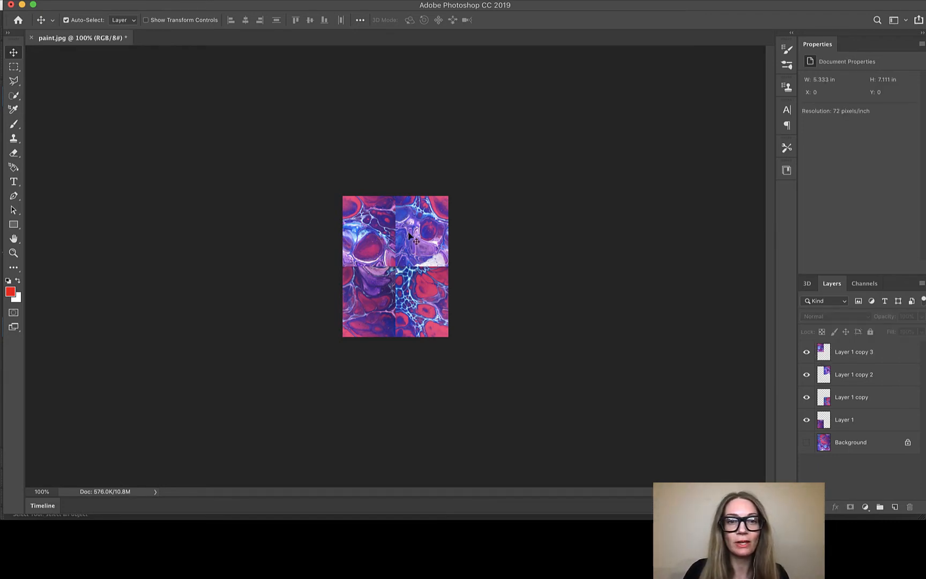
Select Layer 1 and activate the Clone Stamp Tool with the image magnified to 400%
{"action": "key", "text": "super+equal"}
{"action": "key", "text": "super+equal"}
{"action": "key", "text": "super+equal"}
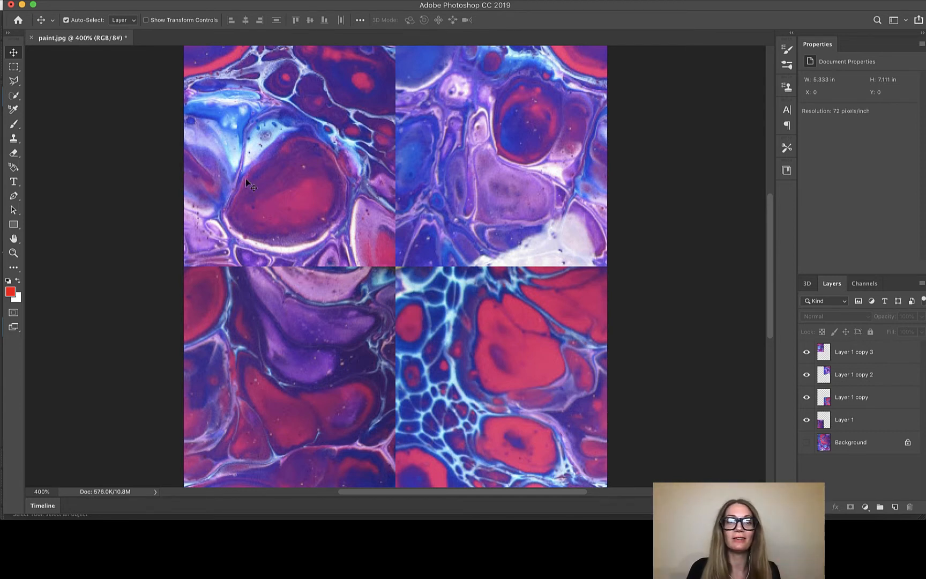
{"action": "mouse_move", "coordinate": [282, 415]}
{"action": "left_mouse_down"}
{"action": "mouse_move", "coordinate": [381, 253]}
{"action": "mouse_move", "coordinate": [425, 319]}
{"action": "mouse_move", "coordinate": [520, 321]}
{"action": "mouse_move", "coordinate": [423, 318]}
{"action": "mouse_move", "coordinate": [415, 308]}
{"action": "mouse_move", "coordinate": [450, 323]}
{"action": "mouse_move", "coordinate": [300, 434]}
{"action": "mouse_move", "coordinate": [272, 400]}
{"action": "left_mouse_up"}
{"action": "scroll", "coordinate": [398, 236], "scroll_direction": "up", "scroll_amount": 6}
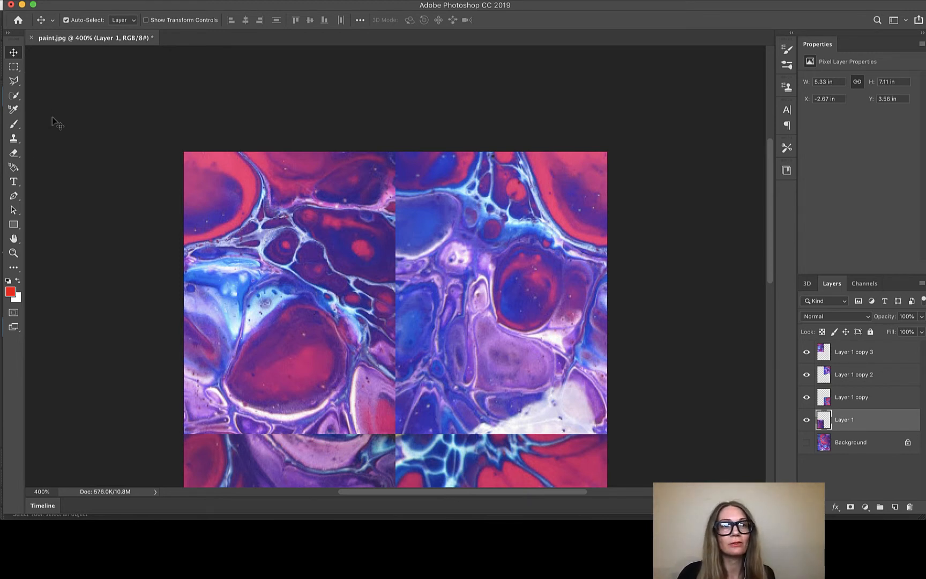
{"action": "left_click", "coordinate": [17, 139]}
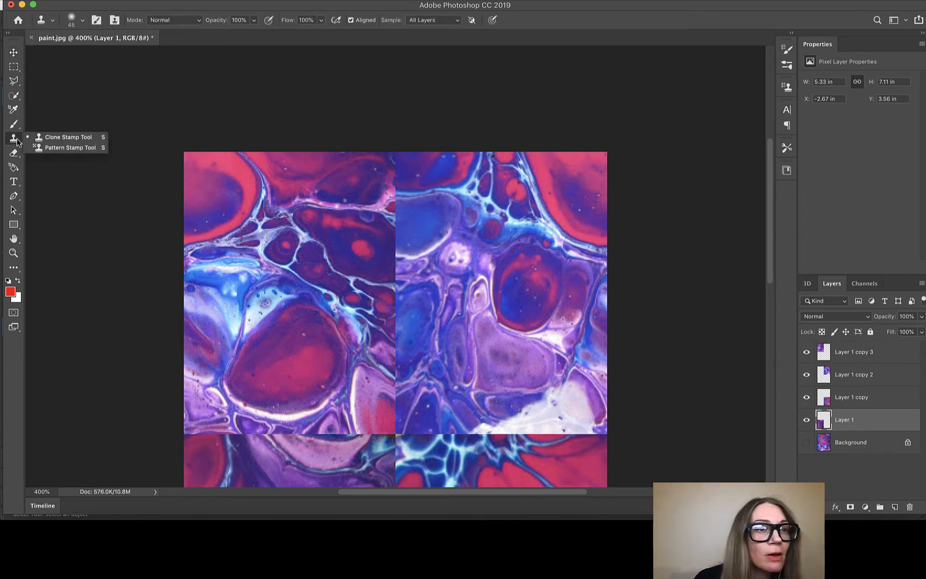
{"action": "left_click", "coordinate": [49, 136]}
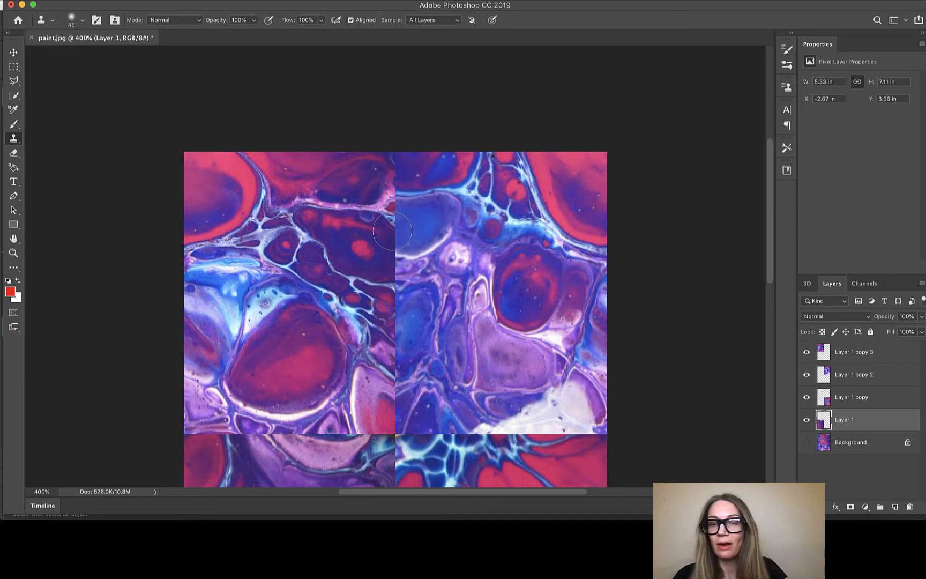
Reduce the Clone Stamp brush to size 20 and clone the blue cell leftward across the upper vertical seam on Layer 1
{"action": "key", "text": "bracketleft"}
{"action": "key", "text": "bracketleft"}
{"action": "key", "text": "bracketleft"}
{"action": "key", "text": "bracketleft"}
{"action": "key", "text": "bracketleft"}
{"action": "scroll", "coordinate": [400, 236], "scroll_direction": "up", "scroll_amount": 1}
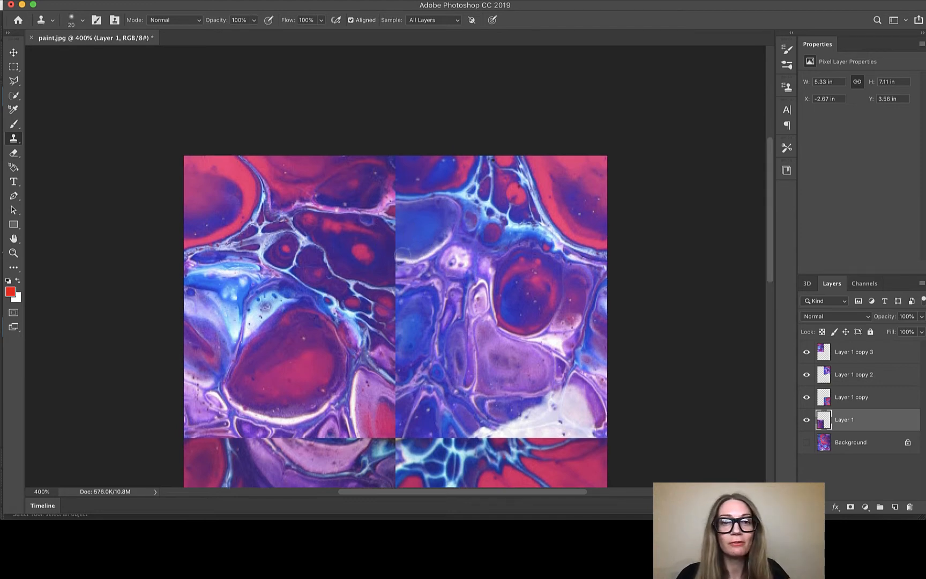
{"action": "key", "text": "super+equal"}
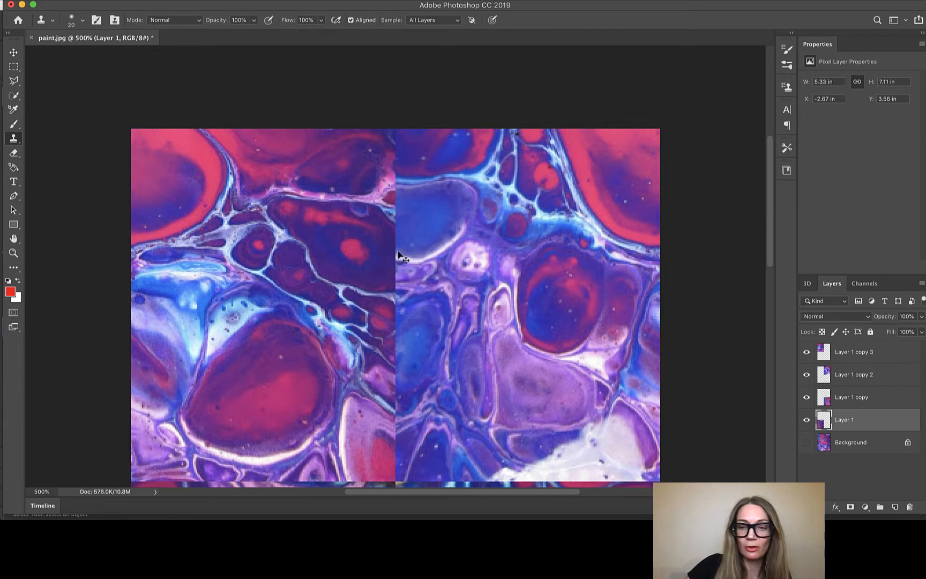
{"action": "scroll", "coordinate": [398, 253], "scroll_direction": "up", "scroll_amount": 6}
{"action": "scroll", "coordinate": [398, 252], "scroll_direction": "down", "scroll_amount": 5}
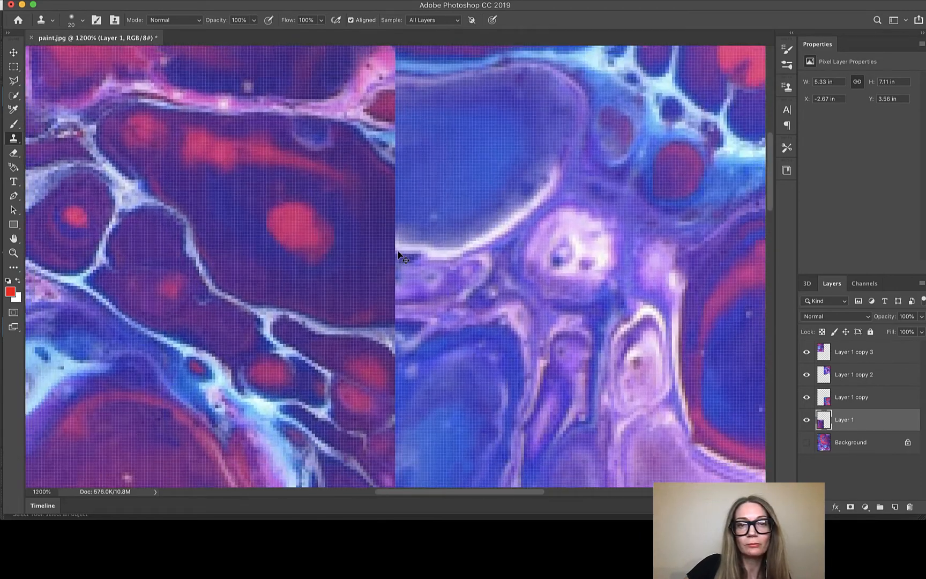
{"action": "scroll", "coordinate": [398, 253], "scroll_direction": "up", "scroll_amount": 9}
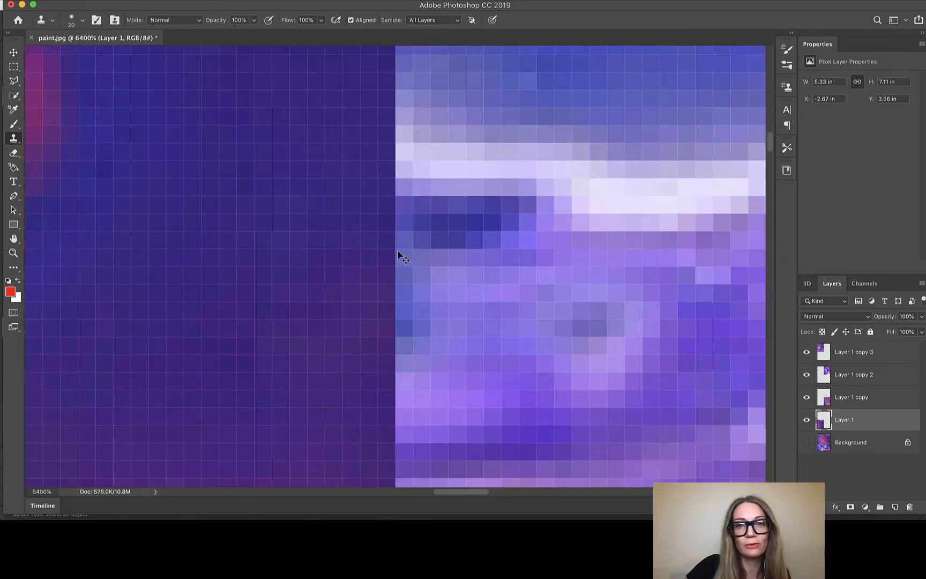
{"action": "scroll", "coordinate": [398, 253], "scroll_direction": "down", "scroll_amount": 8}
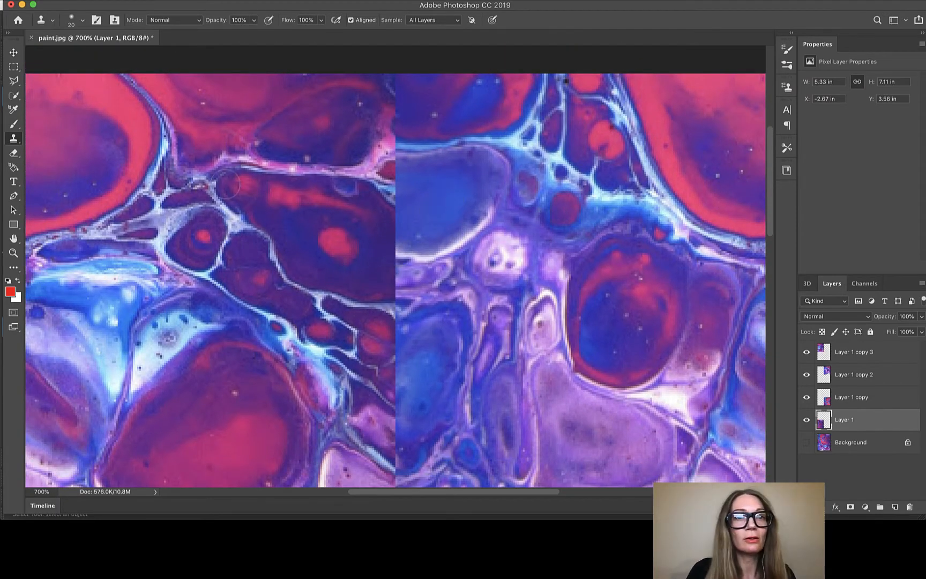
{"action": "left_click", "coordinate": [435, 219], "text": "alt"}
{"action": "left_click_drag", "start_coordinate": [396, 229], "coordinate": [384, 231]}
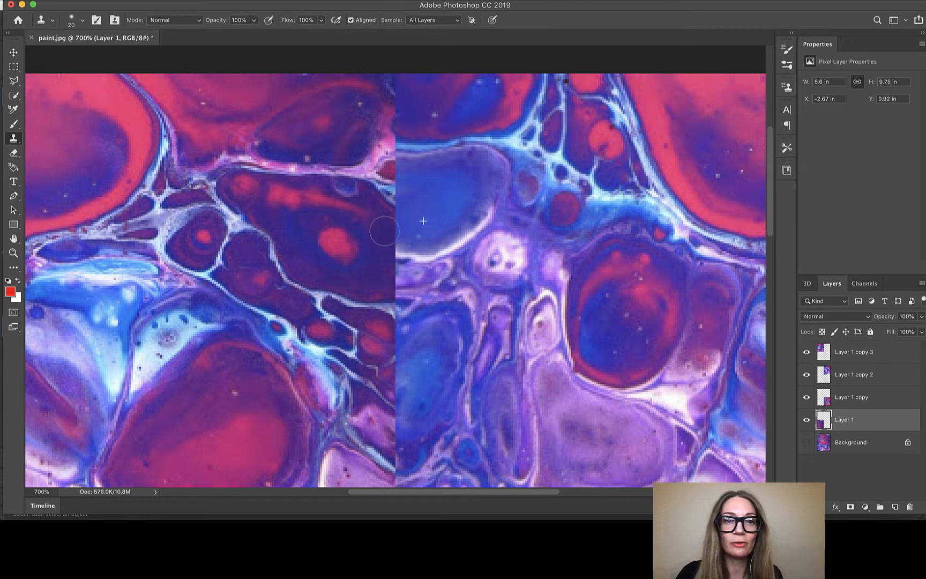
Add an empty layer above Layer 1 copy 3 for the retouching and keep the Clone Stamp sampling All Layers
{"action": "left_click", "coordinate": [873, 350]}
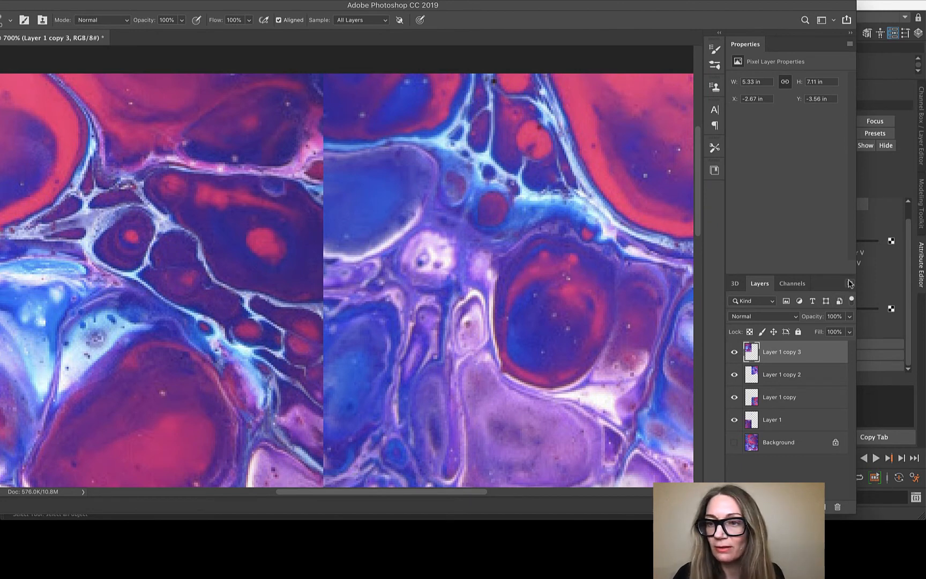
{"action": "left_click", "coordinate": [848, 283]}
{"action": "left_click", "coordinate": [896, 435]}
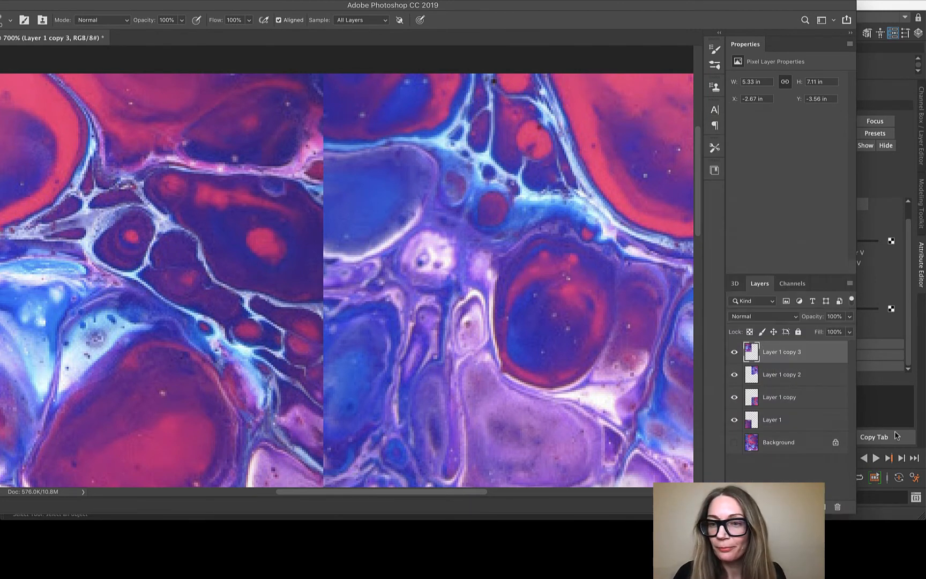
{"action": "left_click", "coordinate": [563, 216]}
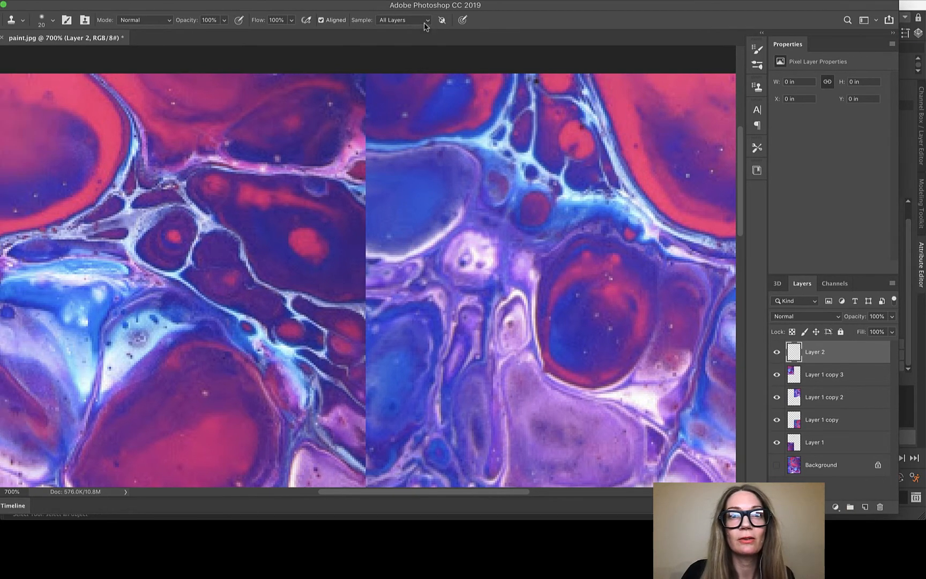
{"action": "left_click", "coordinate": [384, 21]}
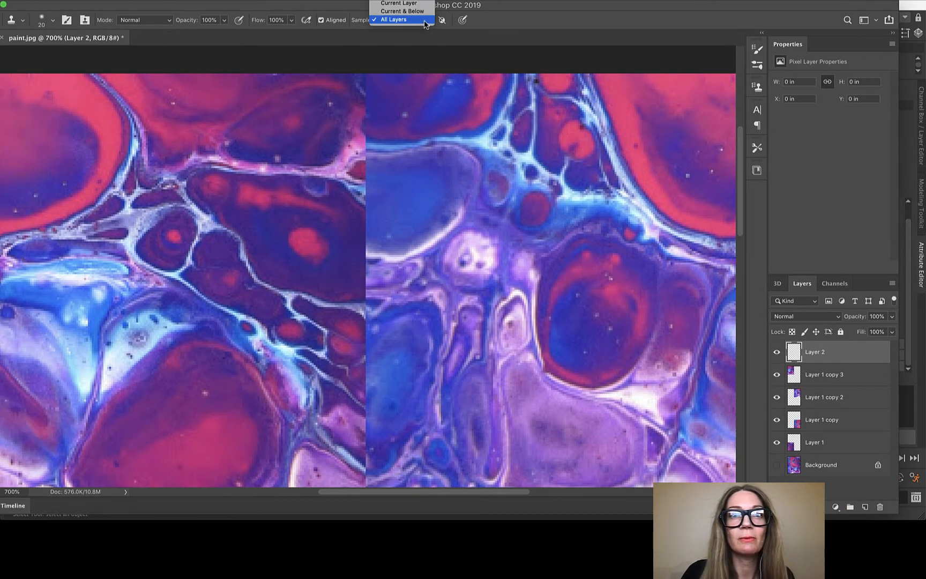
{"action": "left_click", "coordinate": [393, 20]}
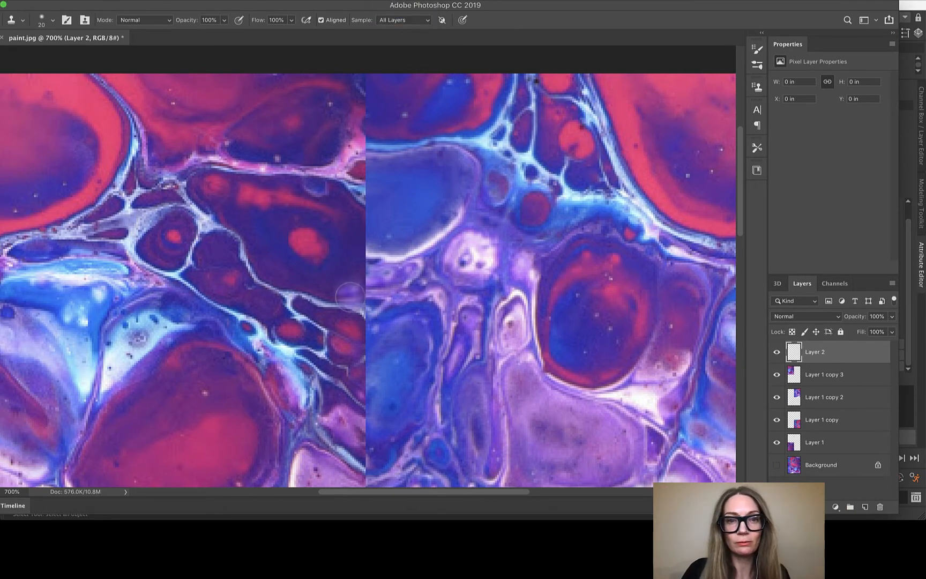
Try cloning the blue cell and the red area across the upper vertical seam on the empty layer, and undo the strokes
{"action": "left_click", "coordinate": [398, 213], "text": "alt"}
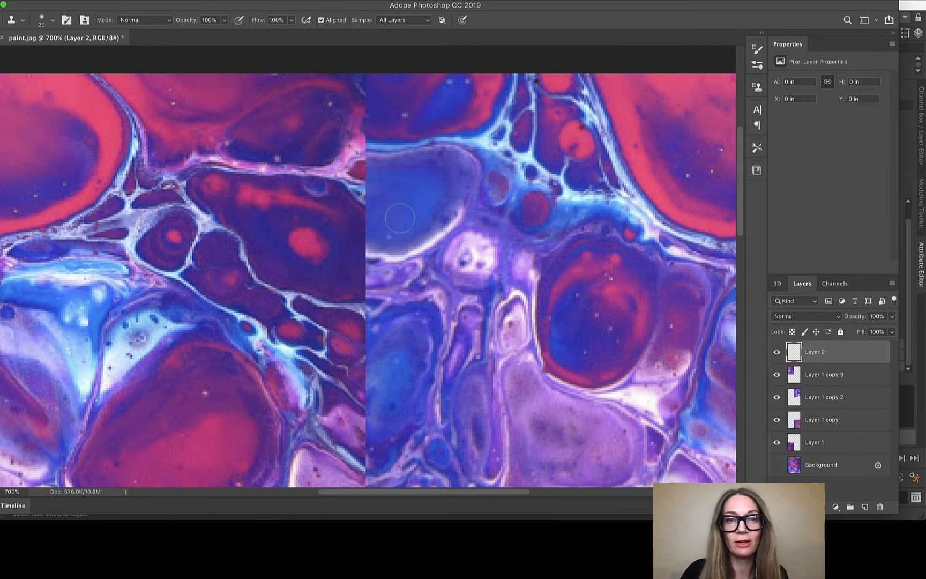
{"action": "mouse_move", "coordinate": [353, 230]}
{"action": "left_mouse_down"}
{"action": "mouse_move", "coordinate": [340, 240]}
{"action": "mouse_move", "coordinate": [367, 237]}
{"action": "mouse_move", "coordinate": [377, 169]}
{"action": "mouse_move", "coordinate": [354, 173]}
{"action": "mouse_move", "coordinate": [353, 188]}
{"action": "mouse_move", "coordinate": [331, 199]}
{"action": "mouse_move", "coordinate": [387, 198]}
{"action": "mouse_move", "coordinate": [292, 177]}
{"action": "mouse_move", "coordinate": [315, 163]}
{"action": "mouse_move", "coordinate": [359, 250]}
{"action": "left_mouse_up"}
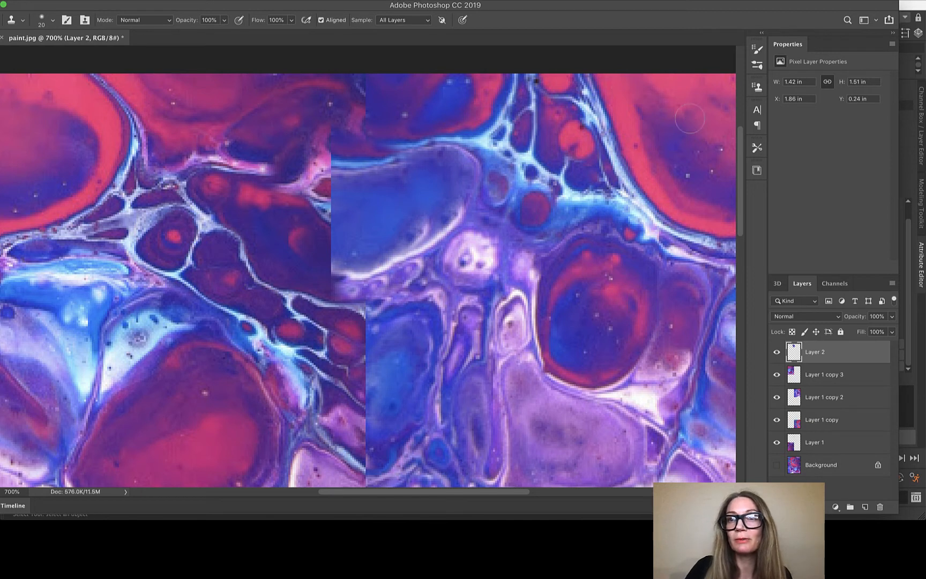
{"action": "mouse_move", "coordinate": [384, 215]}
{"action": "left_mouse_down"}
{"action": "mouse_move", "coordinate": [355, 208]}
{"action": "mouse_move", "coordinate": [379, 175]}
{"action": "mouse_move", "coordinate": [393, 205]}
{"action": "mouse_move", "coordinate": [375, 249]}
{"action": "left_mouse_up"}
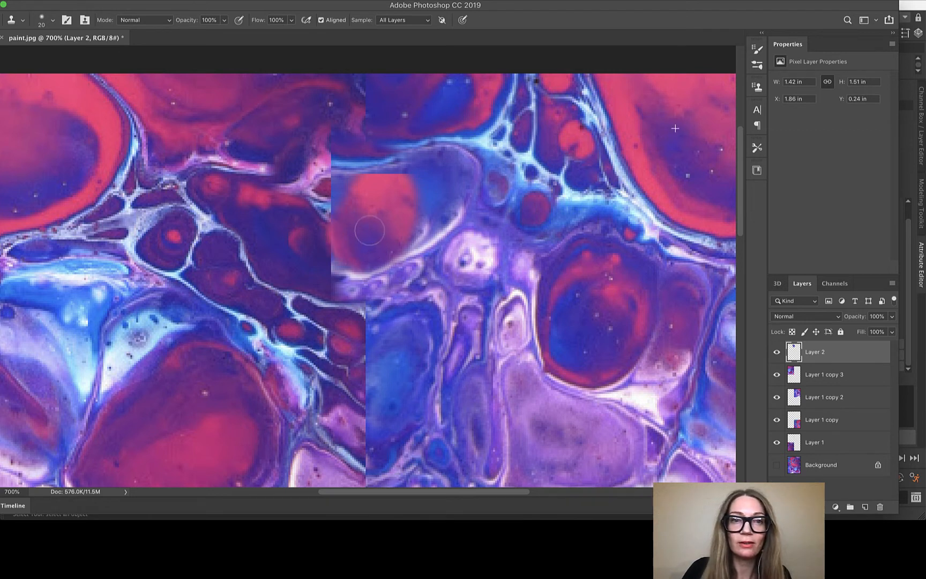
{"action": "mouse_move", "coordinate": [369, 230]}
{"action": "left_mouse_down"}
{"action": "mouse_move", "coordinate": [316, 226]}
{"action": "mouse_move", "coordinate": [362, 217]}
{"action": "mouse_move", "coordinate": [345, 238]}
{"action": "mouse_move", "coordinate": [324, 238]}
{"action": "mouse_move", "coordinate": [370, 227]}
{"action": "mouse_move", "coordinate": [361, 256]}
{"action": "mouse_move", "coordinate": [364, 237]}
{"action": "mouse_move", "coordinate": [378, 236]}
{"action": "mouse_move", "coordinate": [359, 223]}
{"action": "mouse_move", "coordinate": [372, 245]}
{"action": "mouse_move", "coordinate": [380, 217]}
{"action": "mouse_move", "coordinate": [352, 229]}
{"action": "mouse_move", "coordinate": [378, 206]}
{"action": "mouse_move", "coordinate": [379, 233]}
{"action": "left_mouse_up"}
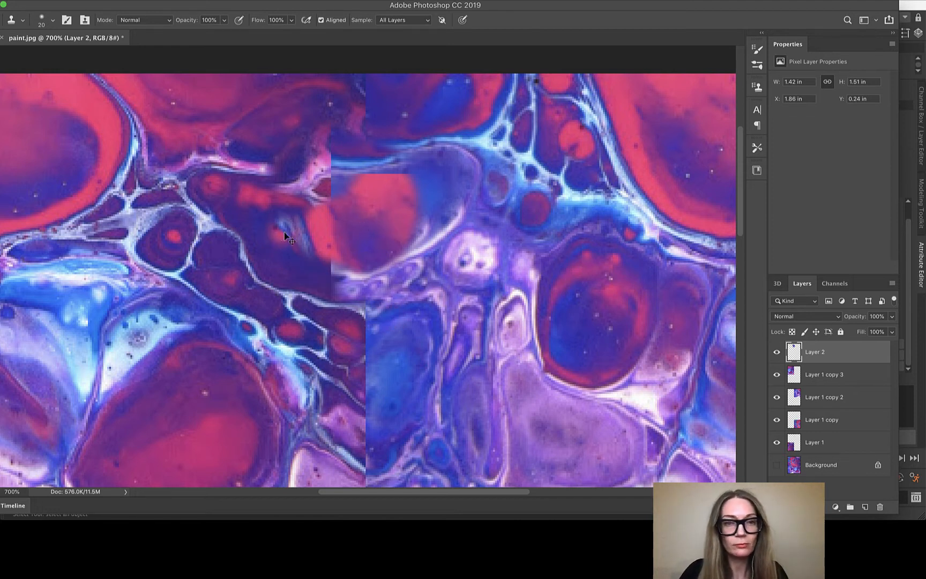
{"action": "key", "text": "super+z"}
{"action": "key", "text": "super+z"}
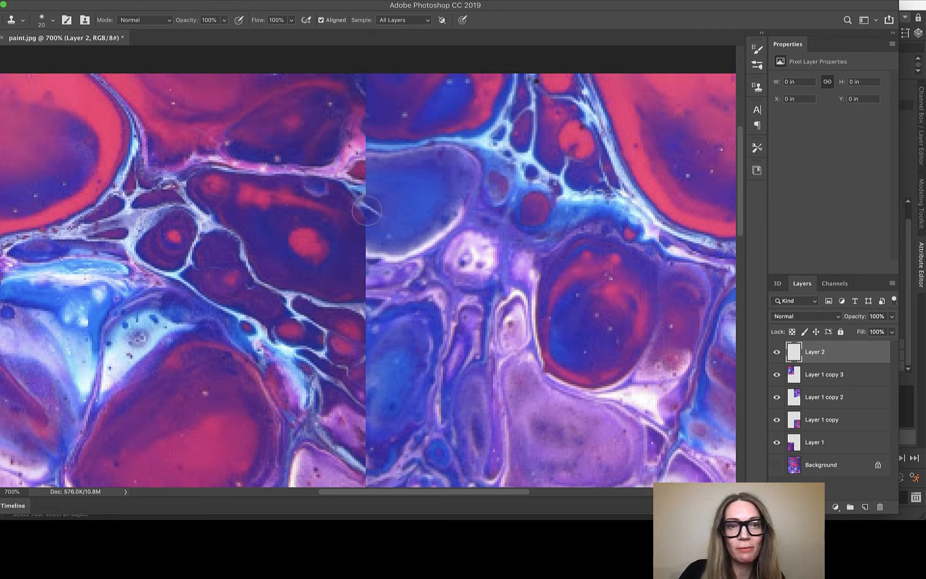
Clone the dark purple cell and its light outline over the upper vertical seam, and cover the seam above it with pink and purple texture
{"action": "mouse_move", "coordinate": [368, 210]}
{"action": "left_mouse_down"}
{"action": "mouse_move", "coordinate": [374, 218]}
{"action": "mouse_move", "coordinate": [358, 244]}
{"action": "mouse_move", "coordinate": [378, 284]}
{"action": "mouse_move", "coordinate": [375, 265]}
{"action": "mouse_move", "coordinate": [366, 287]}
{"action": "mouse_move", "coordinate": [379, 291]}
{"action": "mouse_move", "coordinate": [348, 286]}
{"action": "left_mouse_up"}
{"action": "left_click", "coordinate": [291, 272], "text": "alt"}
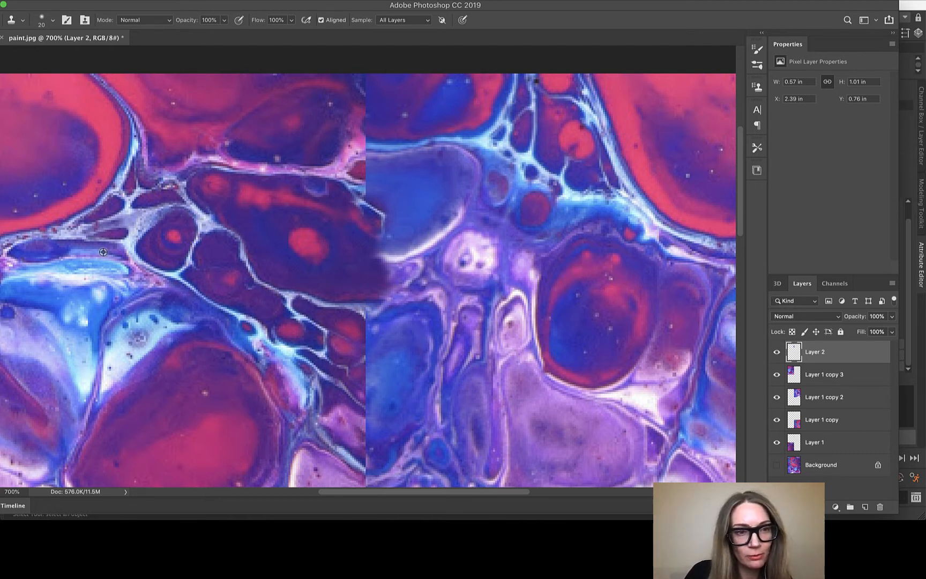
{"action": "left_click", "coordinate": [382, 297]}
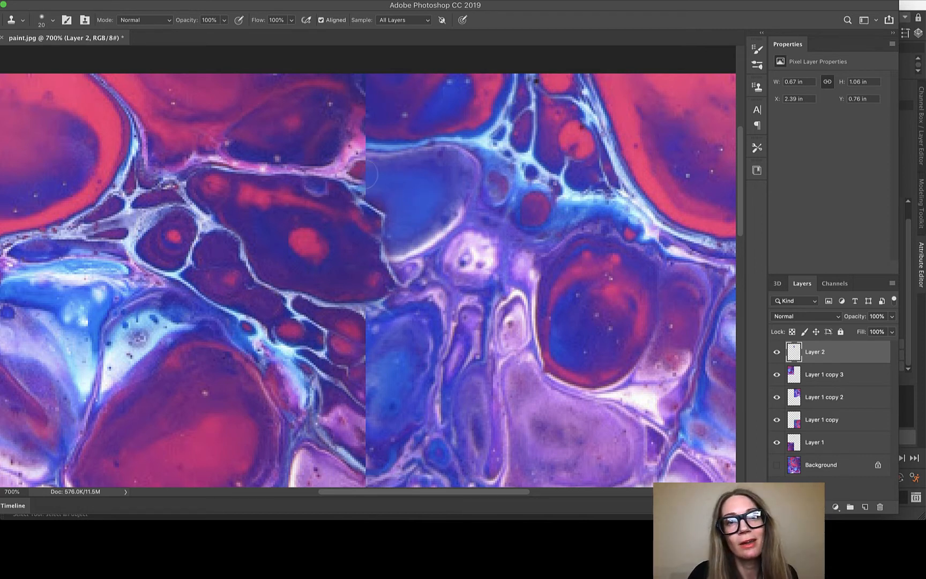
{"action": "mouse_move", "coordinate": [377, 179]}
{"action": "left_mouse_down"}
{"action": "mouse_move", "coordinate": [345, 147]}
{"action": "mouse_move", "coordinate": [357, 168]}
{"action": "mouse_move", "coordinate": [352, 133]}
{"action": "mouse_move", "coordinate": [367, 138]}
{"action": "mouse_move", "coordinate": [370, 115]}
{"action": "left_mouse_up"}
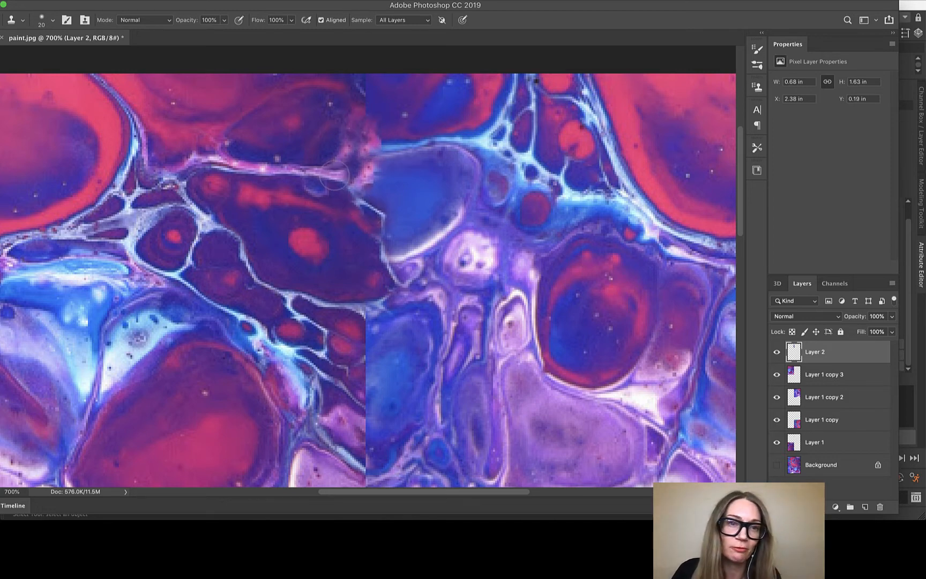
Blend the vertical seam beside the blue cells with the Smudge Tool at size 30 and 50% strength, sampling all layers
{"action": "scroll", "coordinate": [397, 276], "scroll_direction": "down", "scroll_amount": 5}
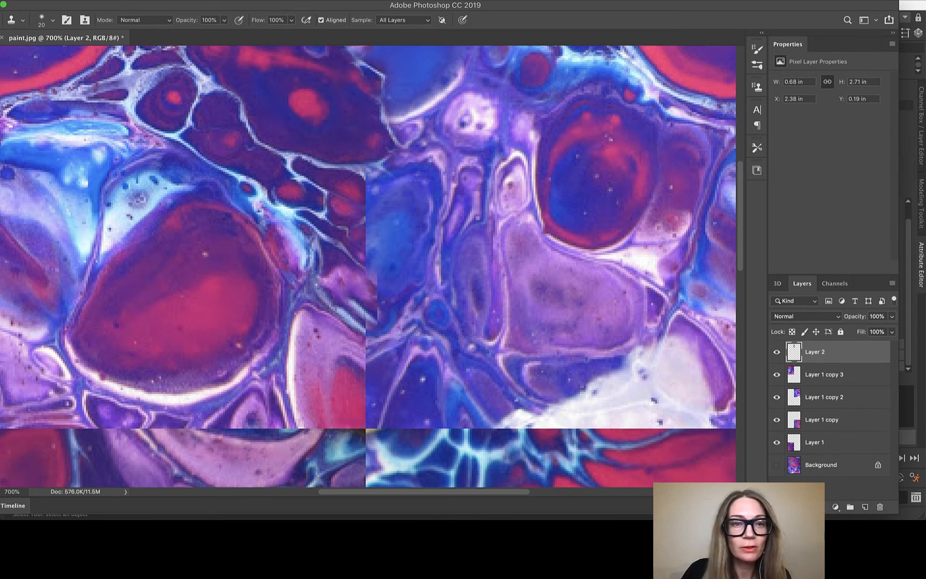
{"action": "left_click_drag", "start_coordinate": [168, 5], "coordinate": [196, 6]}
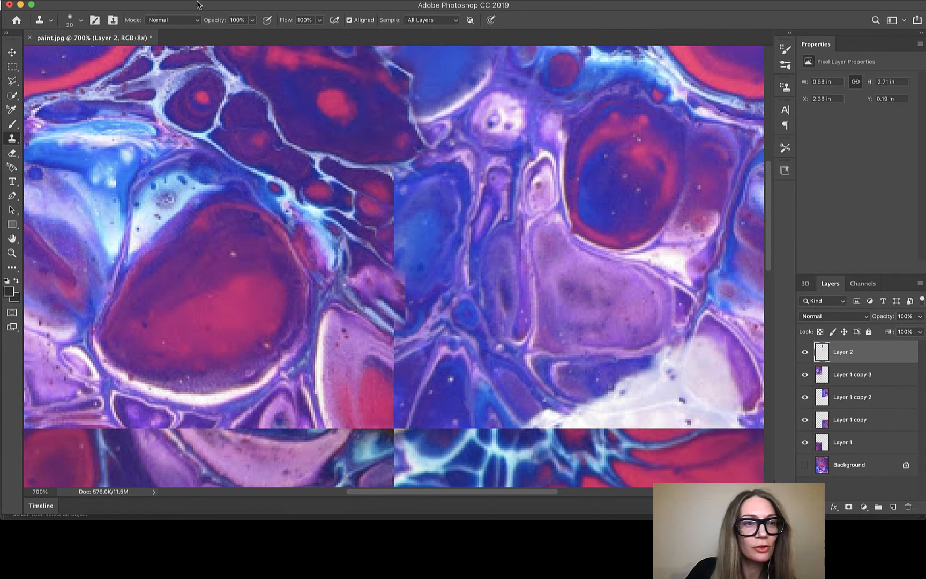
{"action": "left_click", "coordinate": [17, 269]}
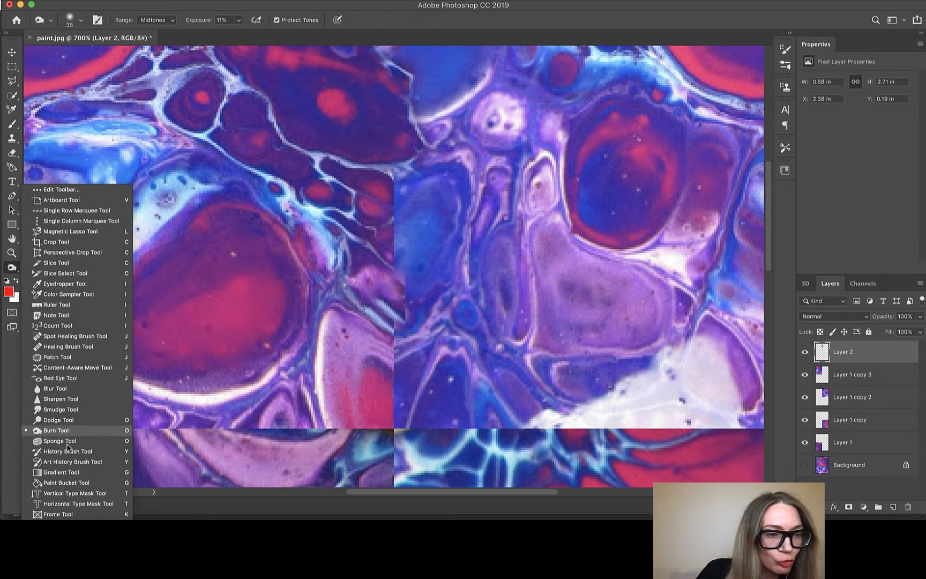
{"action": "left_click", "coordinate": [60, 408]}
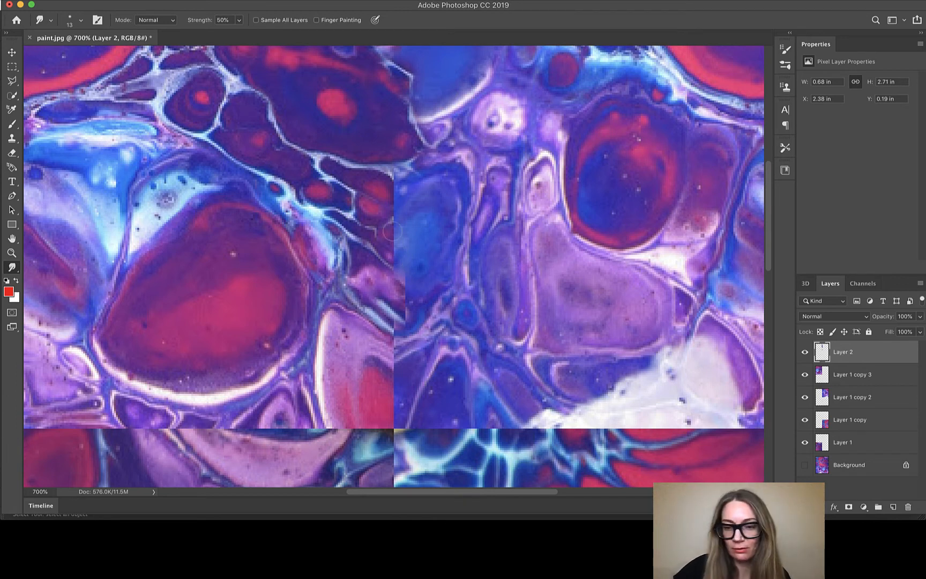
{"action": "key", "text": "bracketright"}
{"action": "key", "text": "bracketright"}
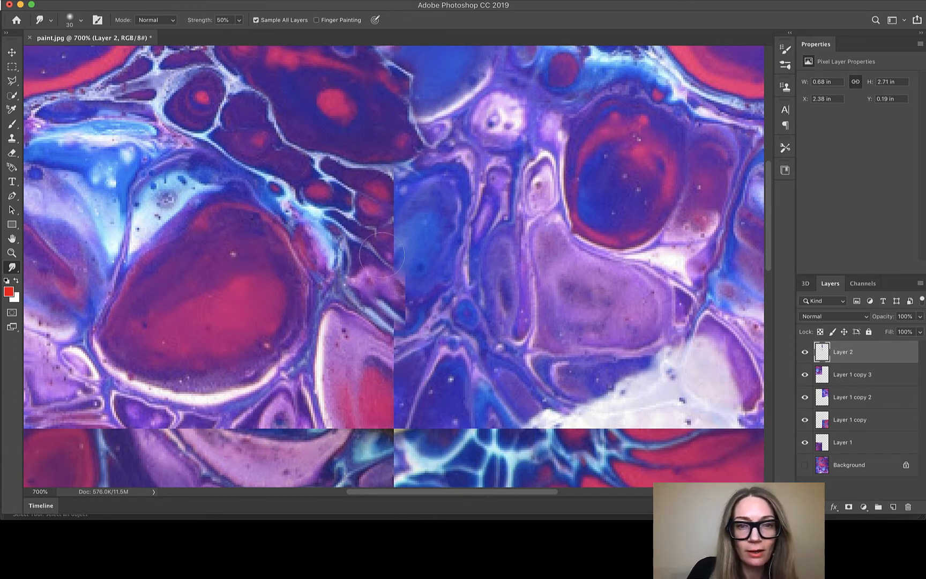
{"action": "mouse_move", "coordinate": [382, 254]}
{"action": "left_mouse_down"}
{"action": "mouse_move", "coordinate": [404, 256]}
{"action": "mouse_move", "coordinate": [414, 239]}
{"action": "mouse_move", "coordinate": [397, 237]}
{"action": "mouse_move", "coordinate": [415, 201]}
{"action": "mouse_move", "coordinate": [391, 190]}
{"action": "left_mouse_up"}
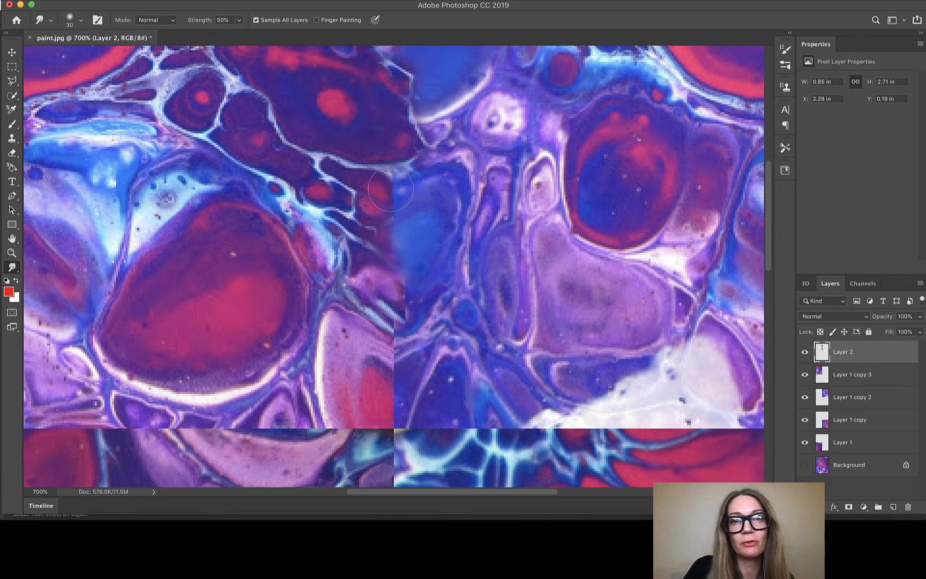
{"action": "scroll", "coordinate": [387, 401], "scroll_direction": "down", "scroll_amount": 2}
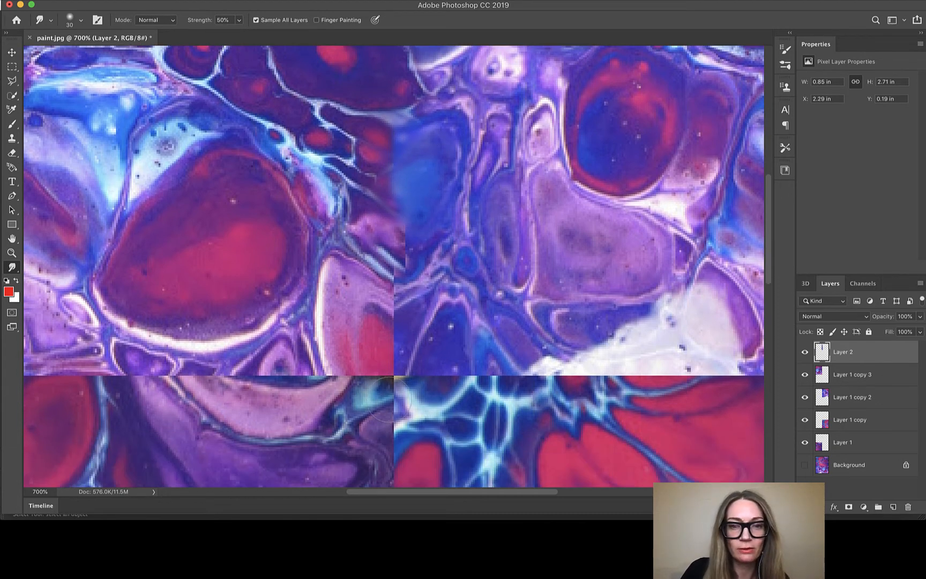
{"action": "mouse_move", "coordinate": [414, 262]}
{"action": "left_mouse_down"}
{"action": "mouse_move", "coordinate": [399, 291]}
{"action": "mouse_move", "coordinate": [390, 269]}
{"action": "mouse_move", "coordinate": [411, 250]}
{"action": "left_mouse_up"}
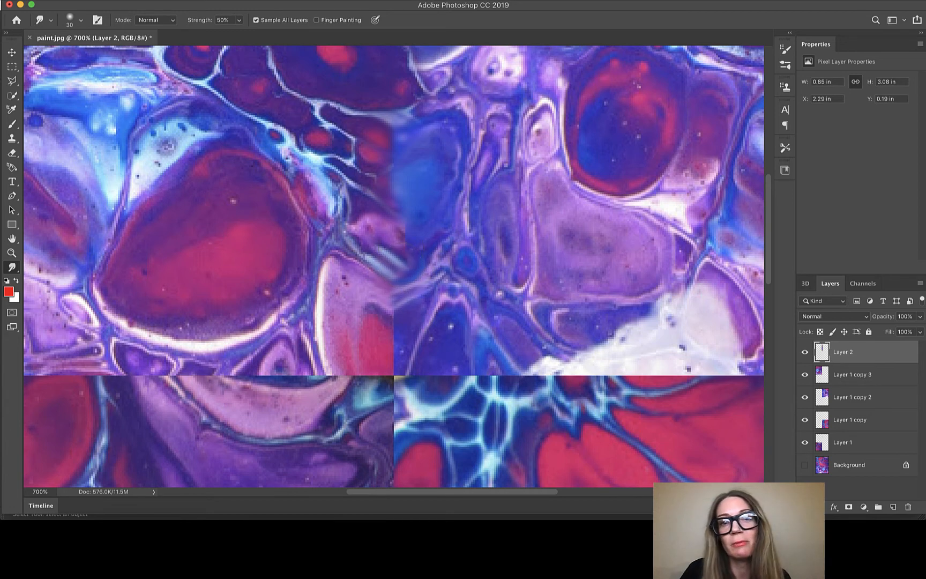
Select a rectangular patch of the purple cells in the upper-right quarter, just above the horizontal seam, and copy it merged from all visible layers
{"action": "scroll", "coordinate": [451, 327], "scroll_direction": "down", "scroll_amount": 5}
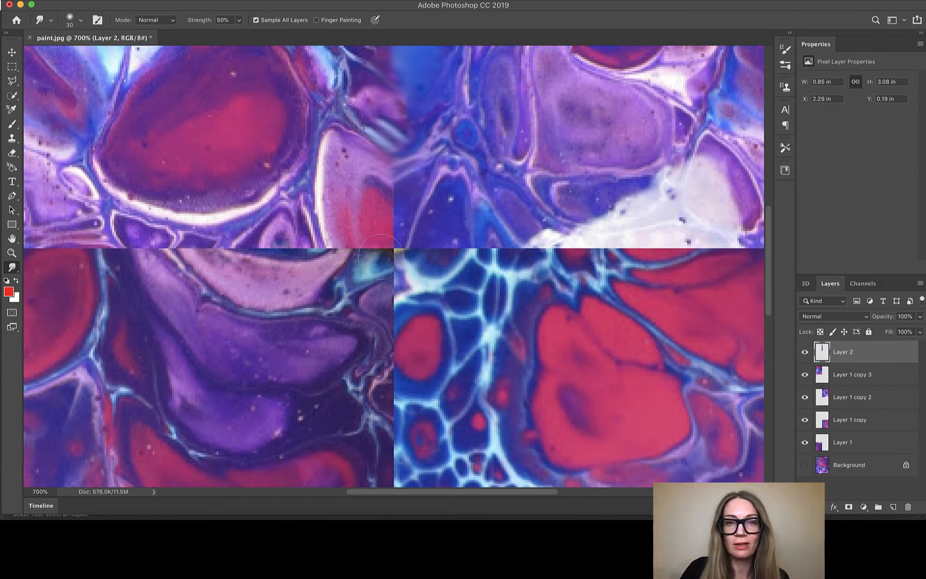
{"action": "scroll", "coordinate": [379, 257], "scroll_direction": "down", "scroll_amount": 2}
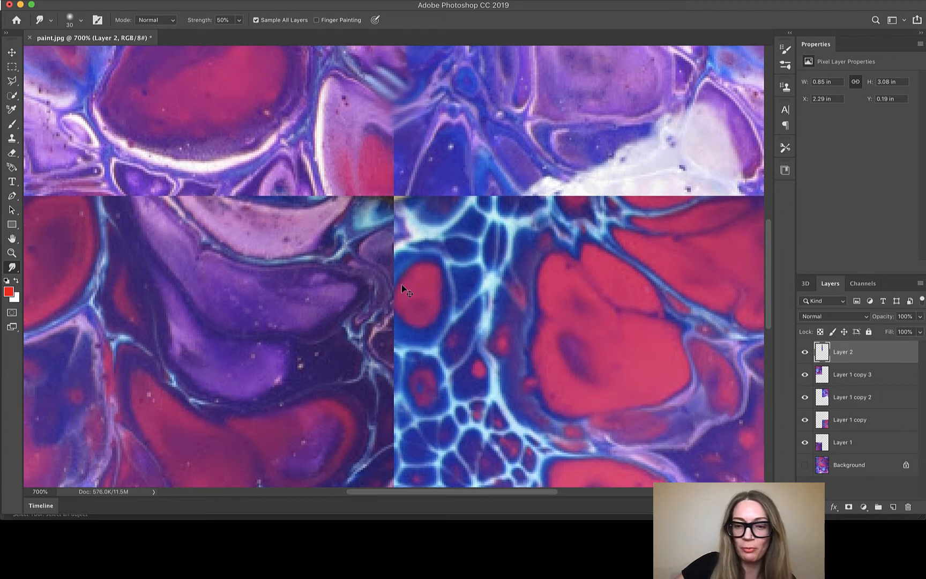
{"action": "key", "text": "super+minus"}
{"action": "key", "text": "super+minus"}
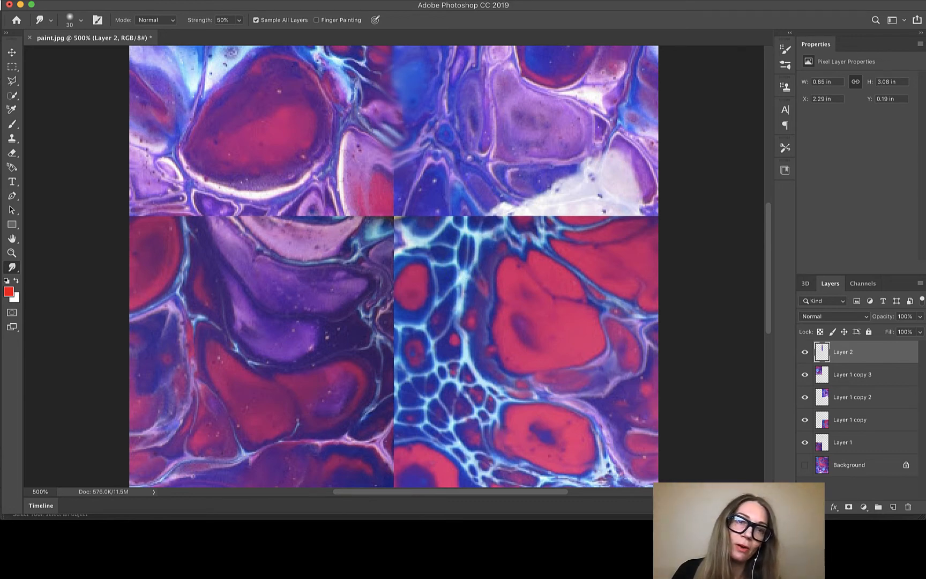
{"action": "scroll", "coordinate": [398, 271], "scroll_direction": "up", "scroll_amount": 5}
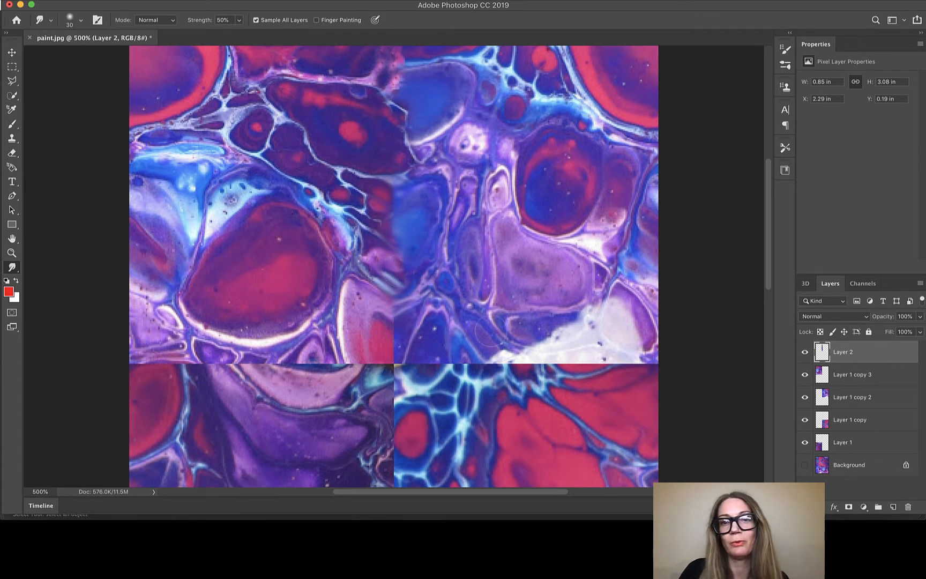
{"action": "left_click", "coordinate": [12, 68]}
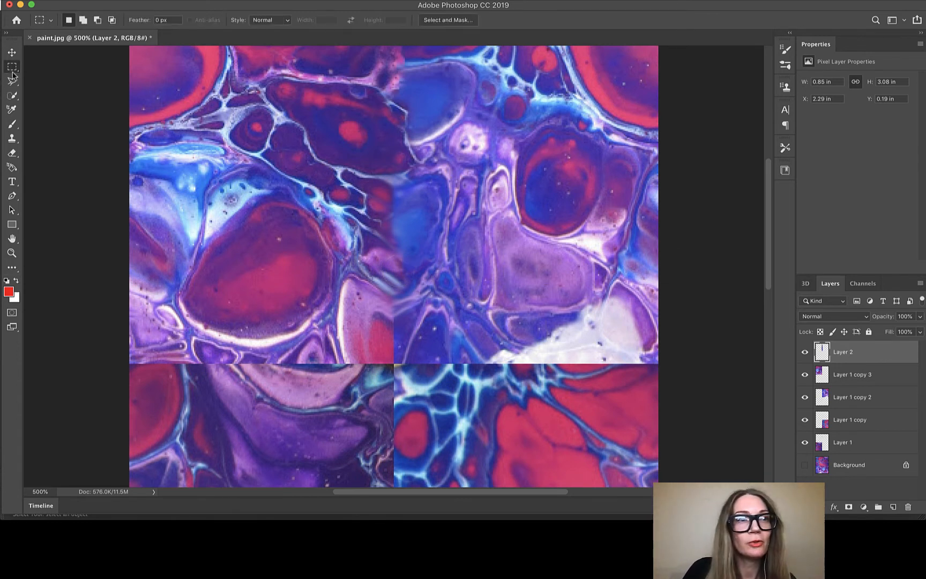
{"action": "left_click_drag", "start_coordinate": [443, 233], "coordinate": [555, 344]}
{"action": "left_click_drag", "start_coordinate": [503, 300], "coordinate": [496, 305]}
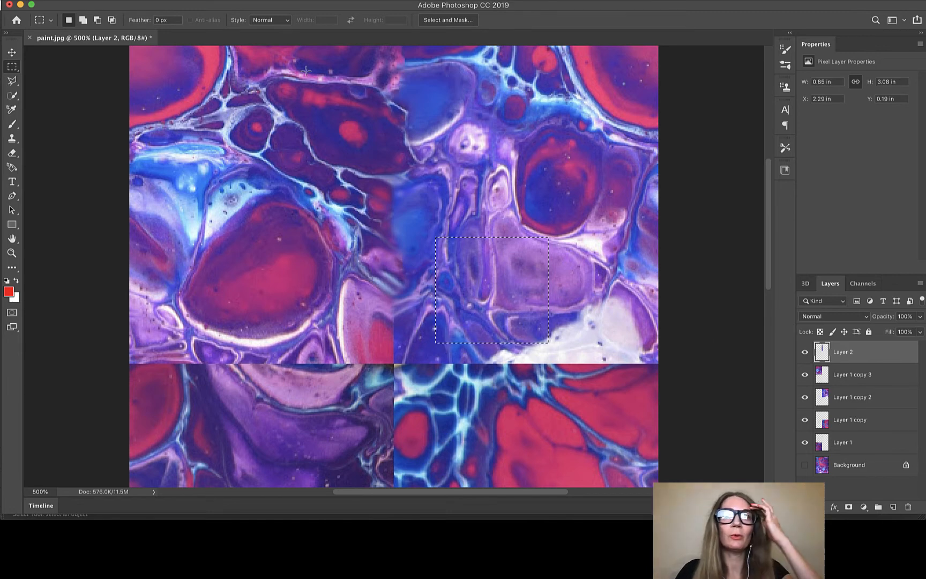
{"action": "left_click", "coordinate": [123, 0]}
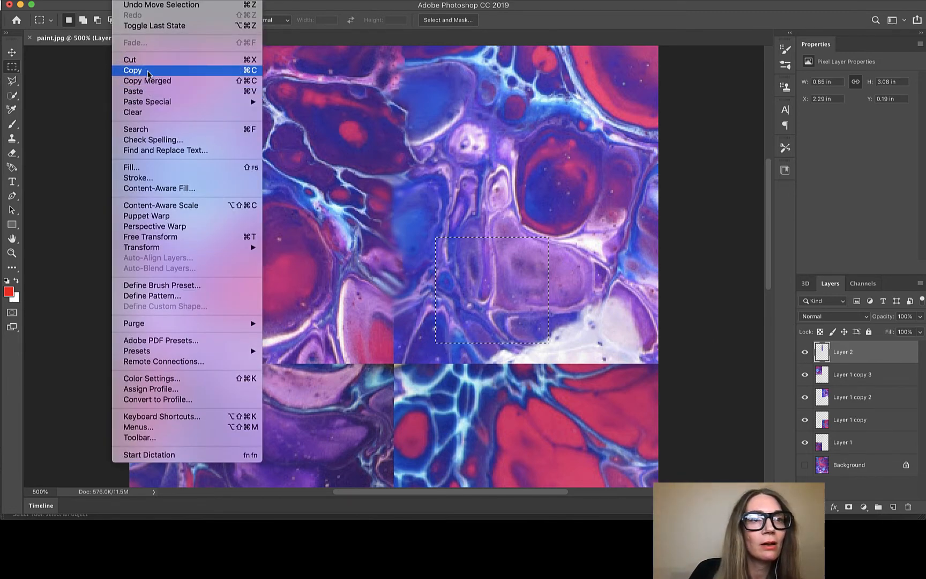
{"action": "left_click", "coordinate": [160, 84]}
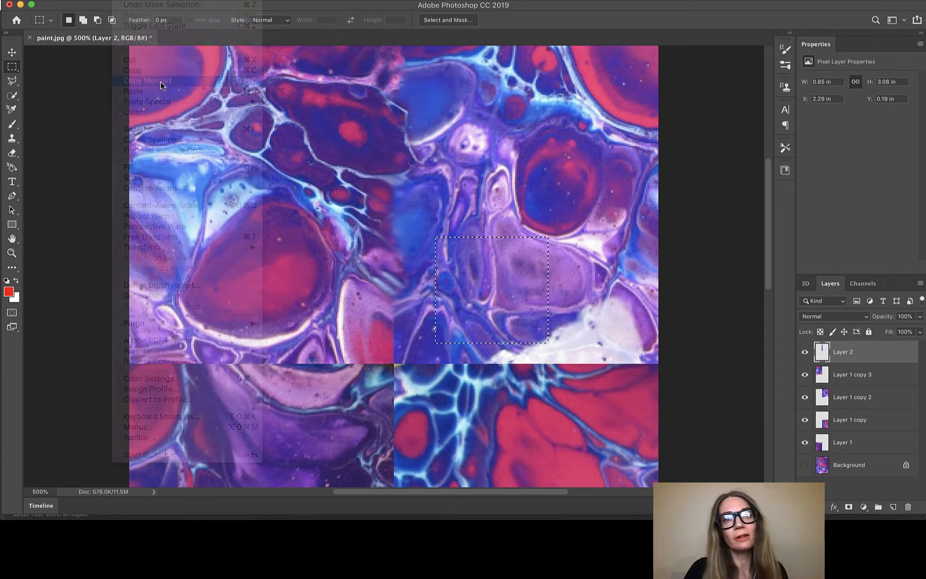
Paste the copied purple-cell patch and move it over the point where the vertical and horizontal seams cross
{"action": "key", "text": "super+v"}
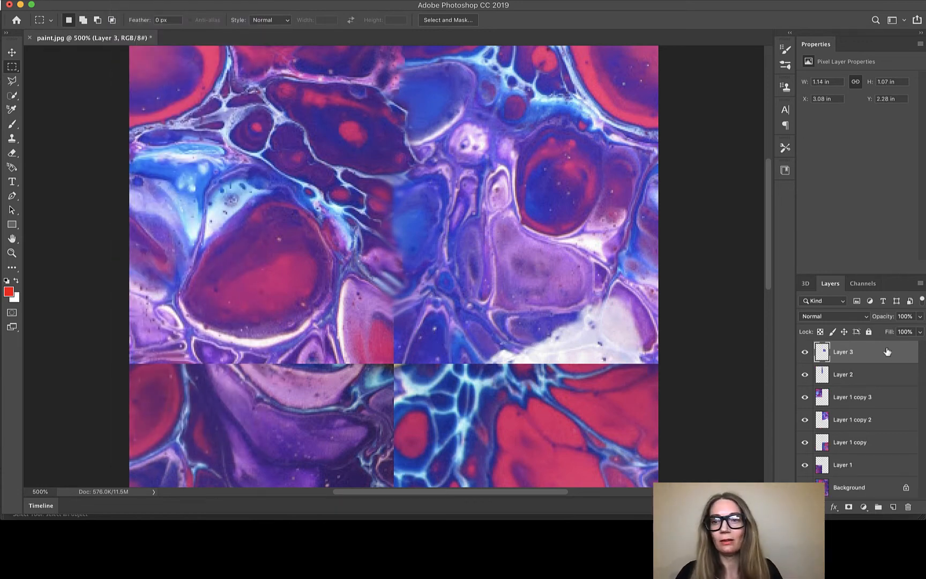
{"action": "left_click", "coordinate": [11, 53]}
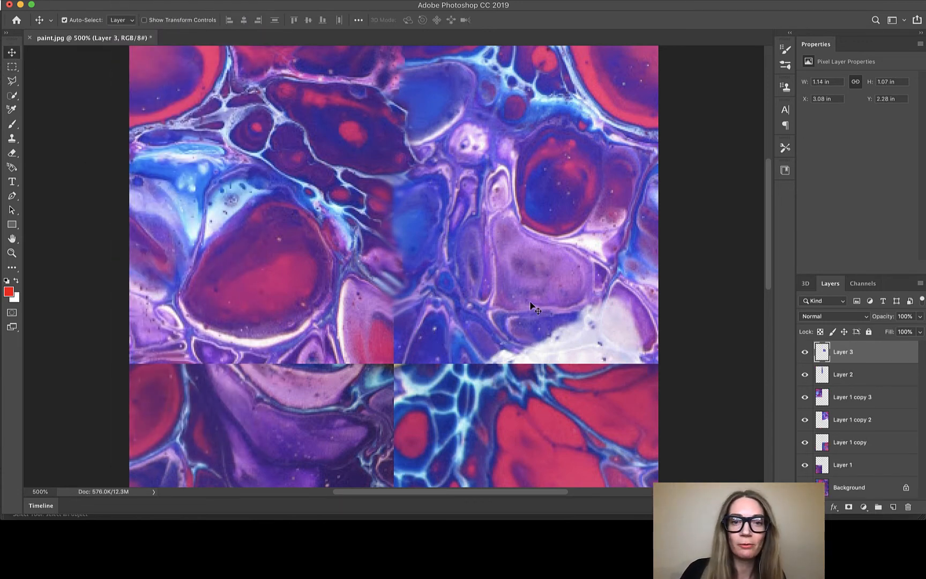
{"action": "left_click_drag", "start_coordinate": [530, 303], "coordinate": [434, 376]}
{"action": "scroll", "coordinate": [439, 321], "scroll_direction": "down", "scroll_amount": 2}
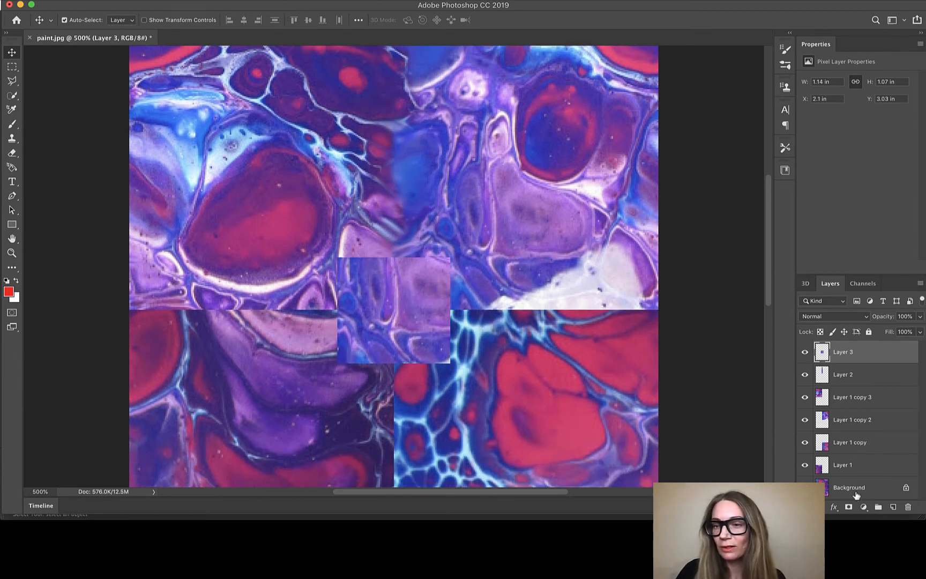
Add a layer mask to the pasted patch and paint its hard edges away in black with an 86 px brush at 0% hardness
{"action": "left_click", "coordinate": [849, 508]}
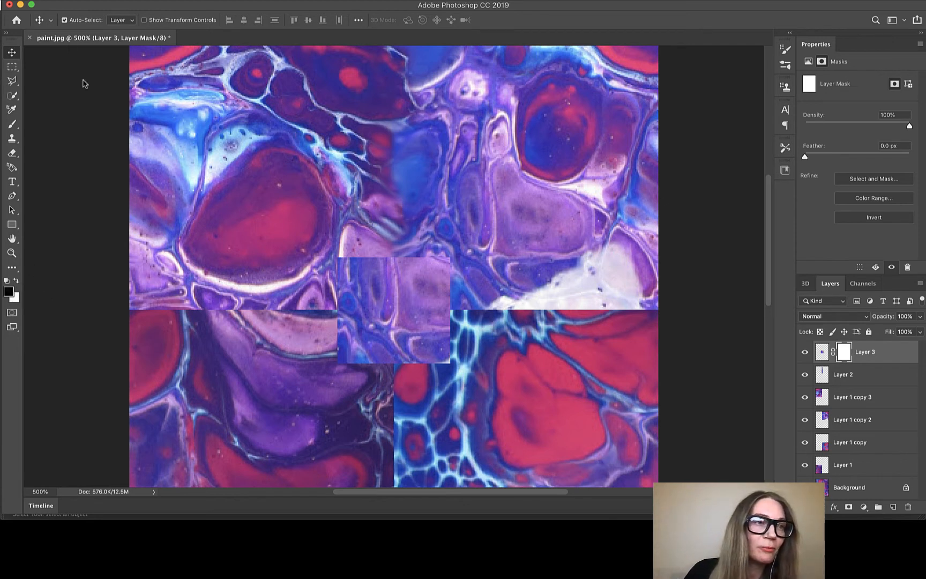
{"action": "left_click", "coordinate": [15, 125]}
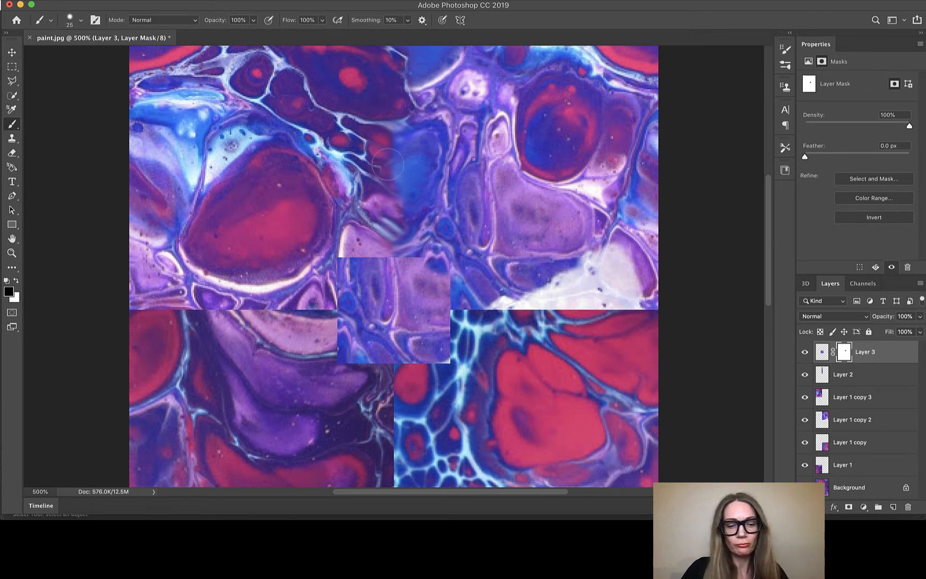
{"action": "left_click", "coordinate": [74, 22]}
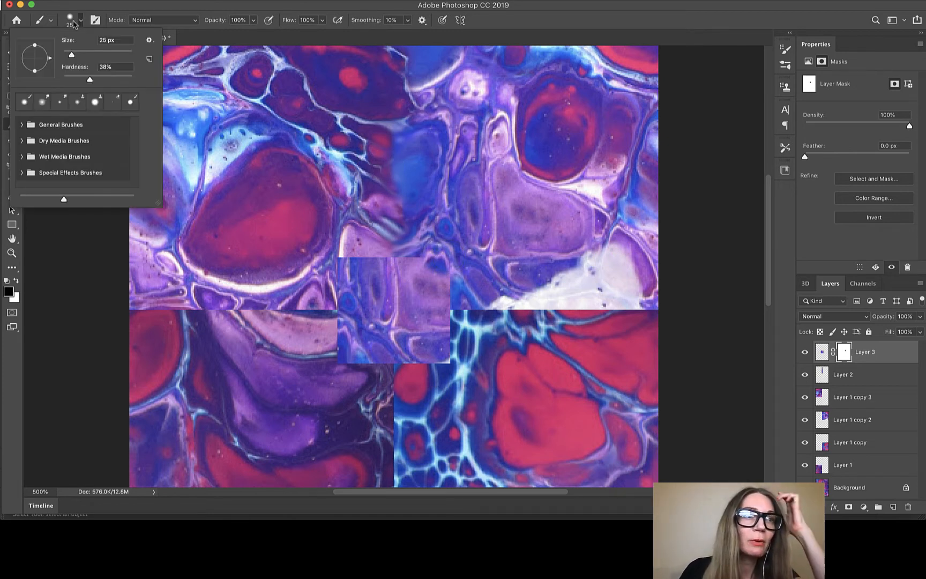
{"action": "mouse_move", "coordinate": [68, 83]}
{"action": "left_mouse_down"}
{"action": "mouse_move", "coordinate": [33, 78]}
{"action": "mouse_move", "coordinate": [59, 59]}
{"action": "left_mouse_up"}
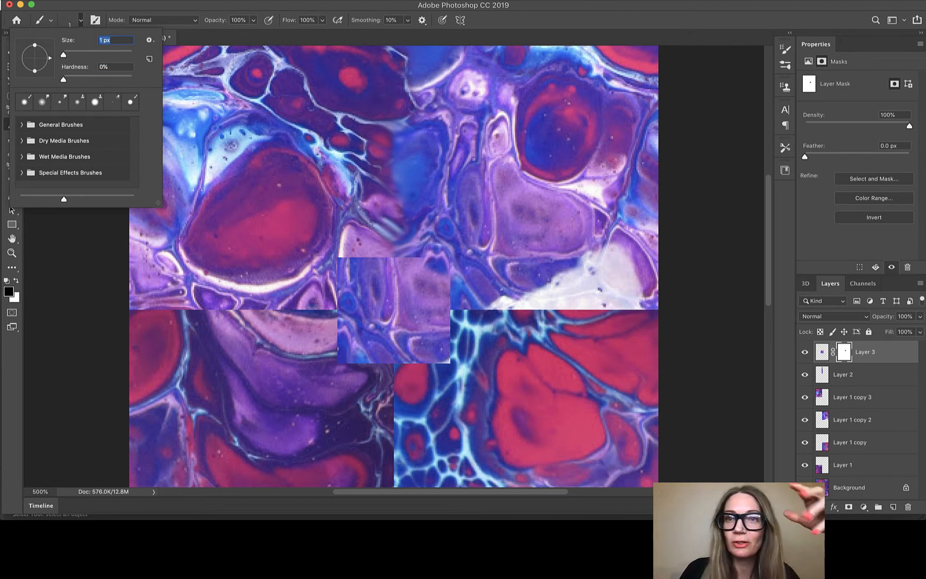
{"action": "left_click", "coordinate": [844, 356]}
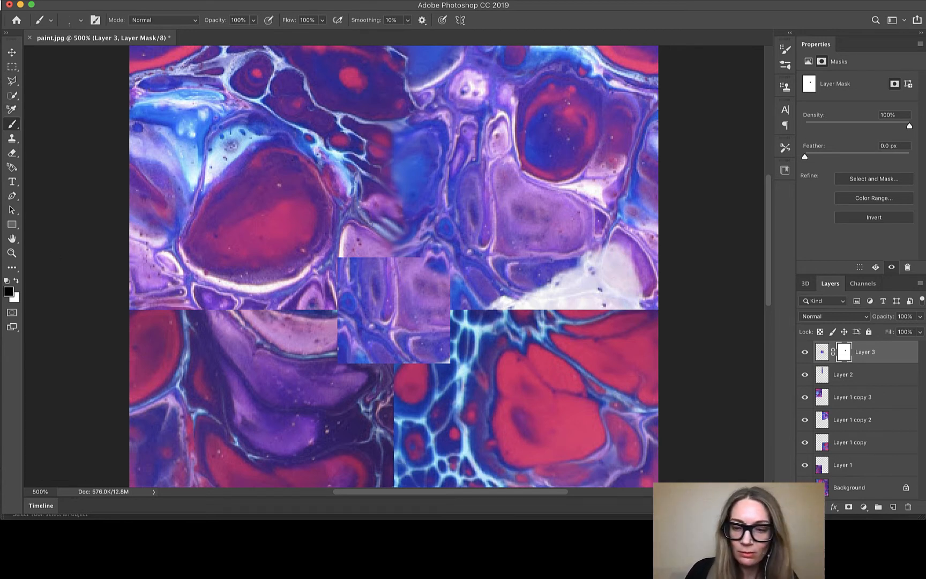
{"action": "left_click", "coordinate": [79, 21]}
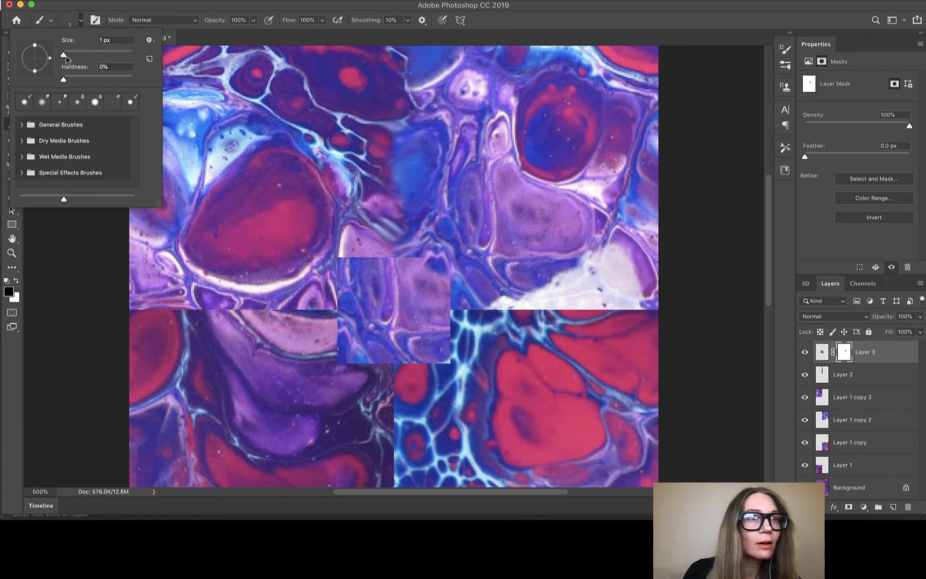
{"action": "left_click_drag", "start_coordinate": [64, 55], "coordinate": [100, 55]}
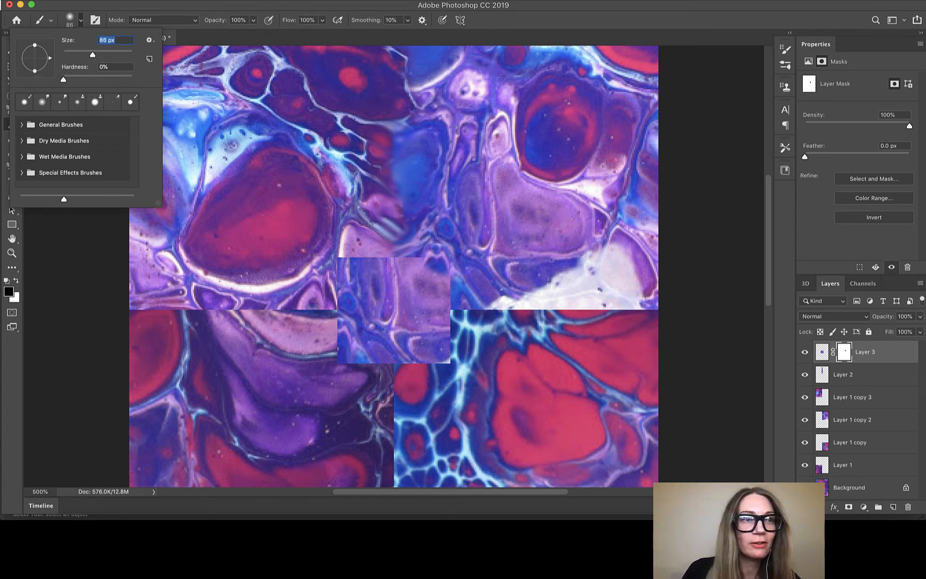
{"action": "mouse_move", "coordinate": [445, 274]}
{"action": "left_mouse_down"}
{"action": "mouse_move", "coordinate": [475, 255]}
{"action": "mouse_move", "coordinate": [493, 286]}
{"action": "mouse_move", "coordinate": [478, 347]}
{"action": "left_mouse_up"}
{"action": "mouse_move", "coordinate": [391, 212]}
{"action": "left_mouse_down"}
{"action": "mouse_move", "coordinate": [390, 232]}
{"action": "mouse_move", "coordinate": [286, 214]}
{"action": "mouse_move", "coordinate": [283, 236]}
{"action": "mouse_move", "coordinate": [302, 237]}
{"action": "mouse_move", "coordinate": [334, 391]}
{"action": "mouse_move", "coordinate": [321, 408]}
{"action": "mouse_move", "coordinate": [423, 380]}
{"action": "mouse_move", "coordinate": [415, 404]}
{"action": "mouse_move", "coordinate": [471, 386]}
{"action": "mouse_move", "coordinate": [515, 333]}
{"action": "left_mouse_up"}
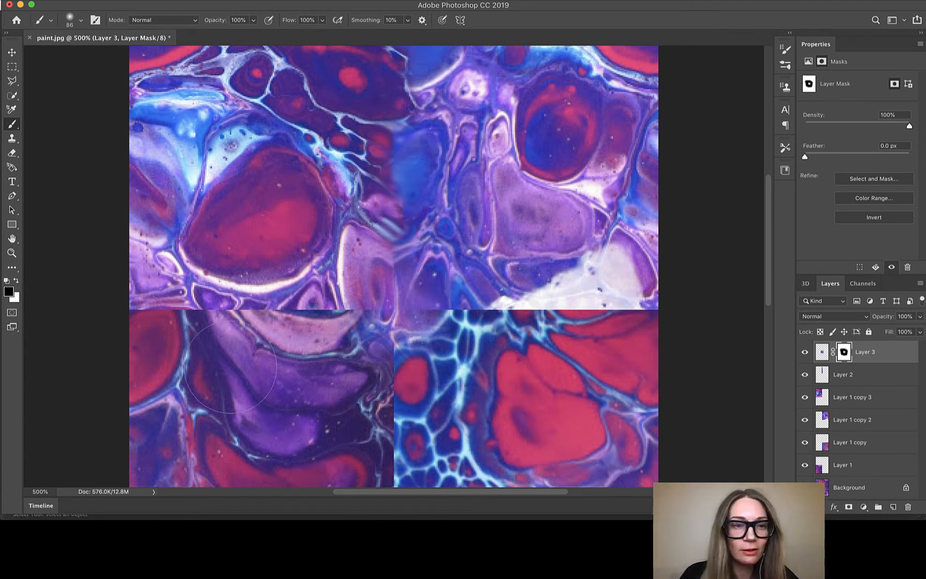
{"action": "scroll", "coordinate": [445, 337], "scroll_direction": "up", "scroll_amount": 1}
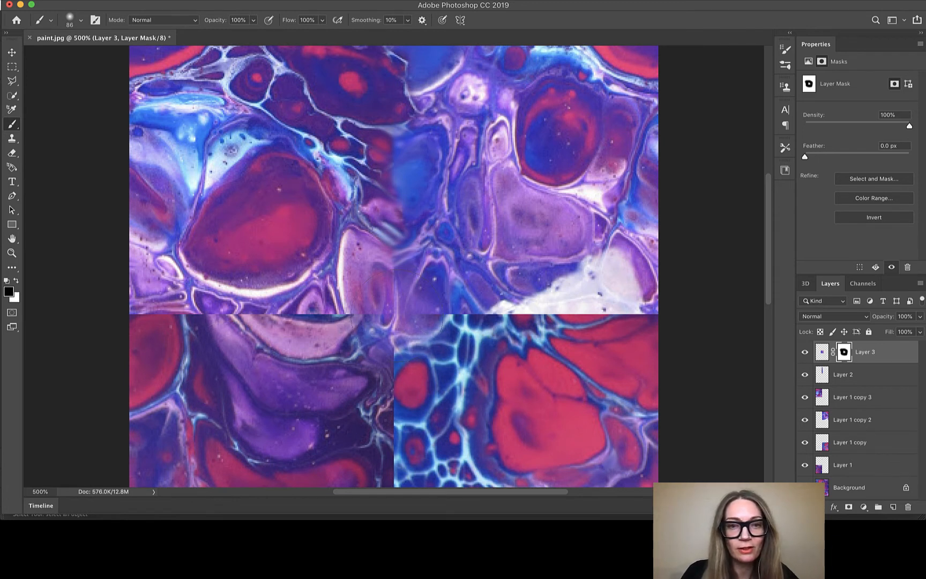
Reduce the mask brush to 30 px and switch the painting colour to white
{"action": "key", "text": "bracketleft"}
{"action": "key", "text": "bracketleft"}
{"action": "key", "text": "bracketleft"}
{"action": "key", "text": "bracketleft"}
{"action": "key", "text": "bracketleft"}
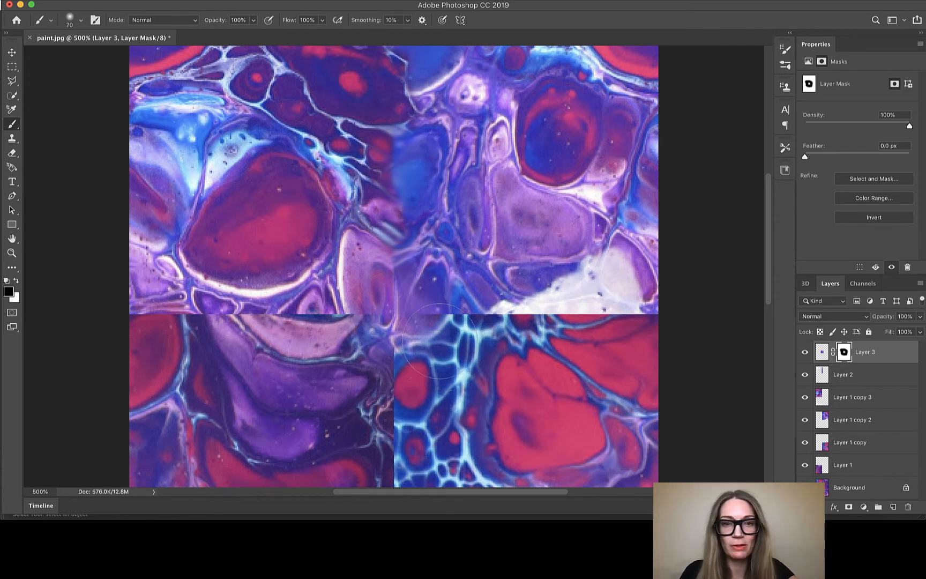
{"action": "key", "text": "bracketleft"}
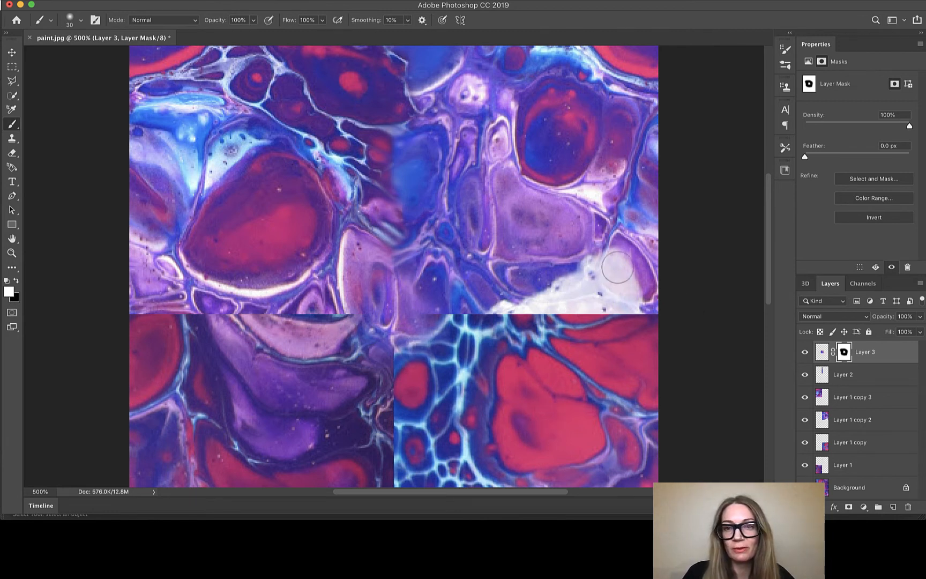
{"action": "scroll", "coordinate": [615, 292], "scroll_direction": "up", "scroll_amount": 2}
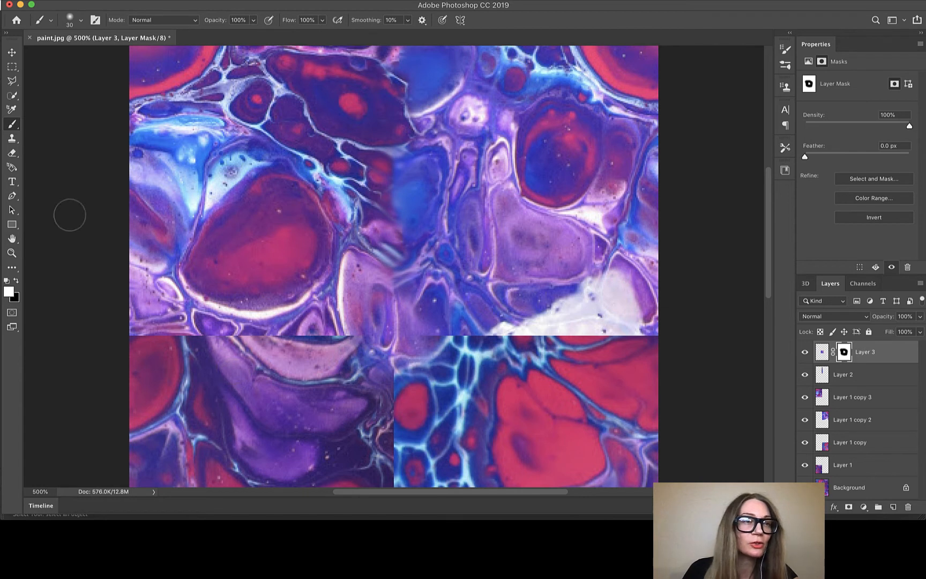
Switch to the Clone Stamp and create a new empty layer above the masked patch
{"action": "left_click", "coordinate": [12, 138]}
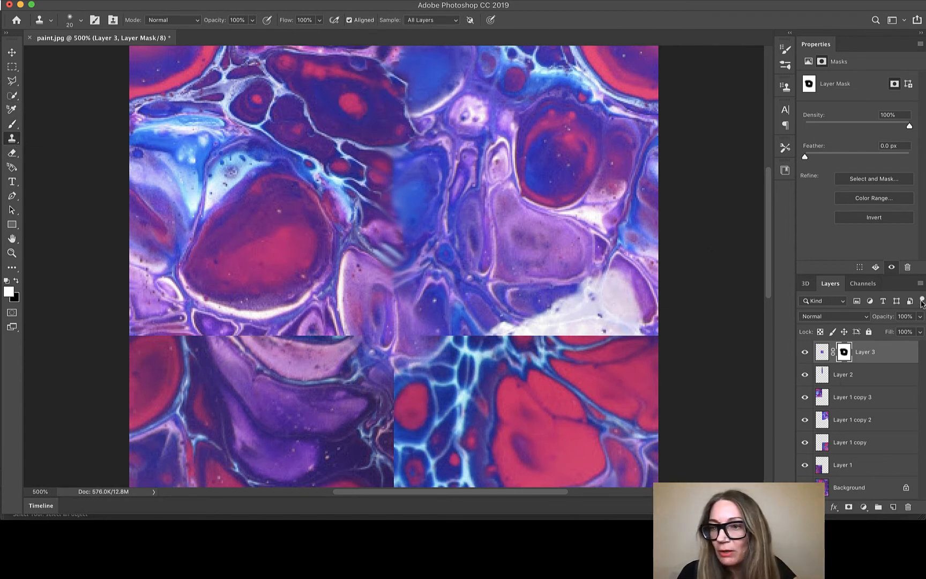
{"action": "left_click", "coordinate": [919, 285]}
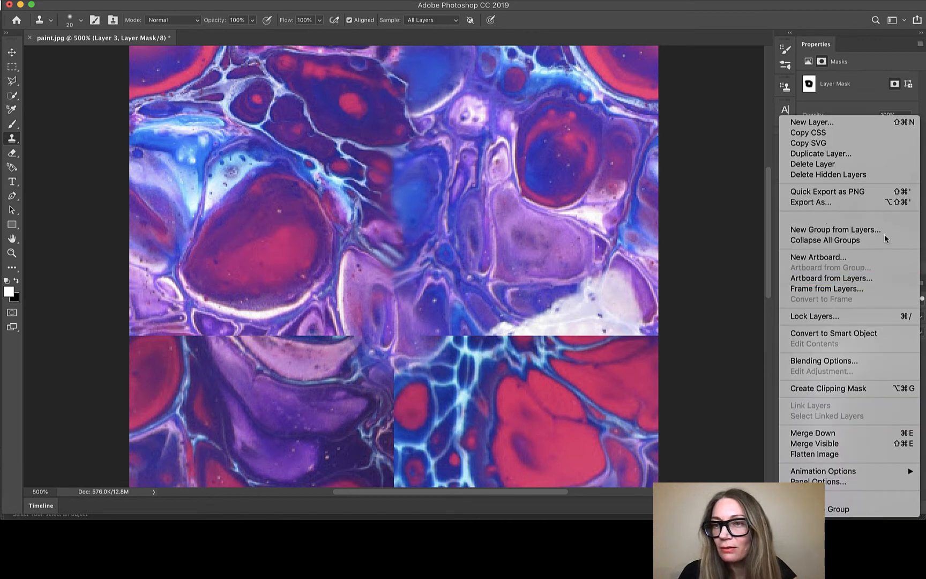
{"action": "left_click", "coordinate": [824, 122]}
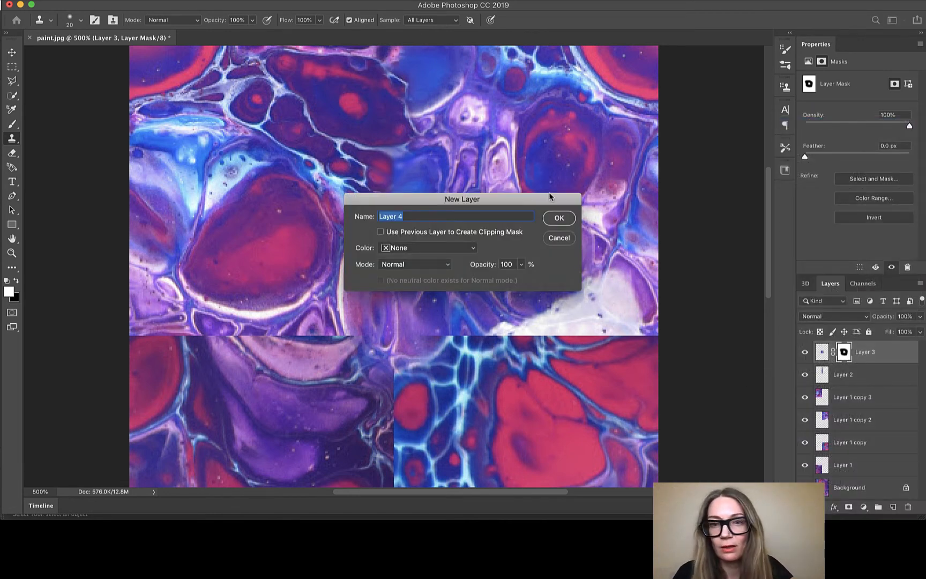
{"action": "left_click", "coordinate": [559, 218]}
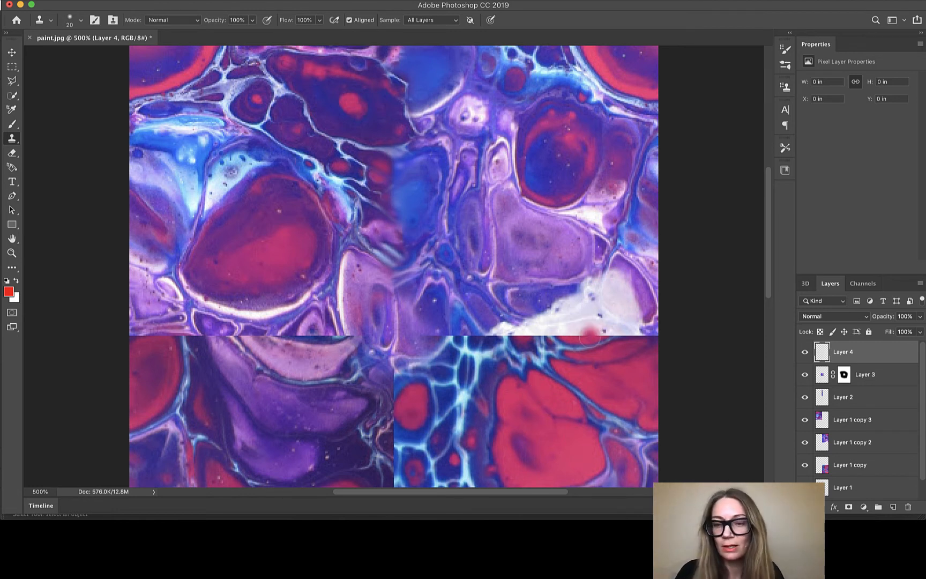
Clone the red cells and their blue outline over the white area above the right-hand horizontal seam with an 80 px brush
{"action": "key", "text": "bracketright"}
{"action": "key", "text": "bracketright"}
{"action": "key", "text": "bracketright"}
{"action": "key", "text": "bracketright"}
{"action": "key", "text": "bracketright"}
{"action": "key", "text": "bracketright"}
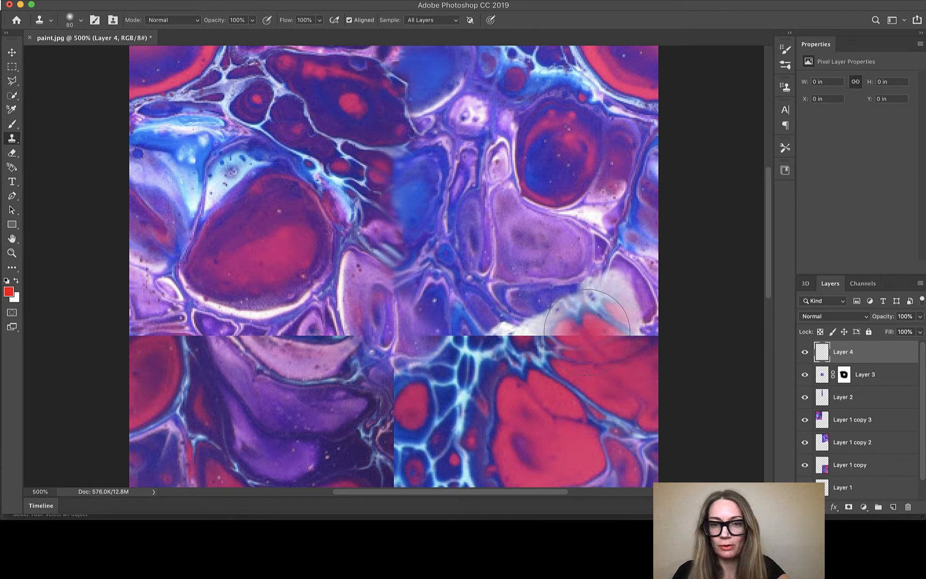
{"action": "mouse_move", "coordinate": [594, 326]}
{"action": "left_mouse_down"}
{"action": "mouse_move", "coordinate": [568, 323]}
{"action": "mouse_move", "coordinate": [584, 307]}
{"action": "left_mouse_up"}
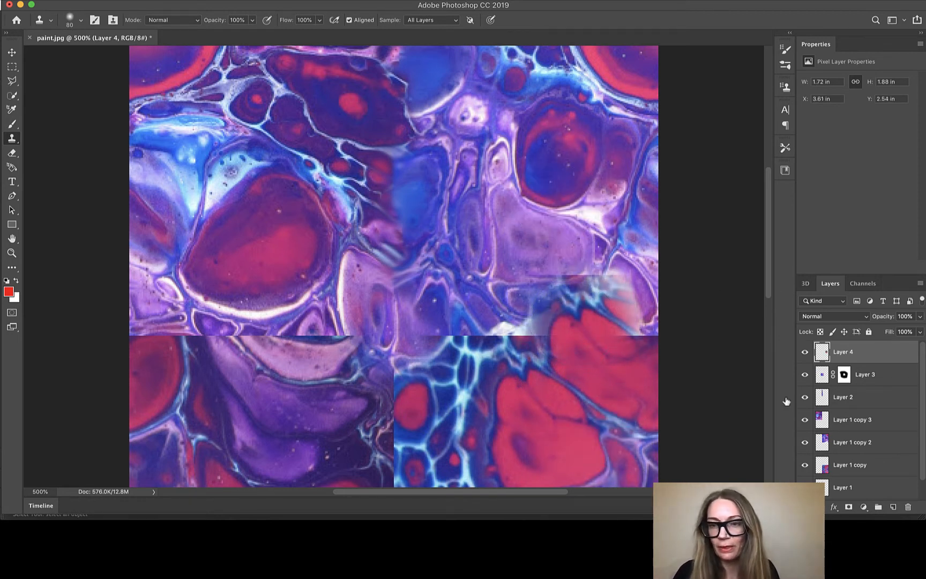
Add a mask to the cloned red-cell layer and paint away the clone's upper edge in black with a 30 px brush
{"action": "left_click", "coordinate": [849, 506]}
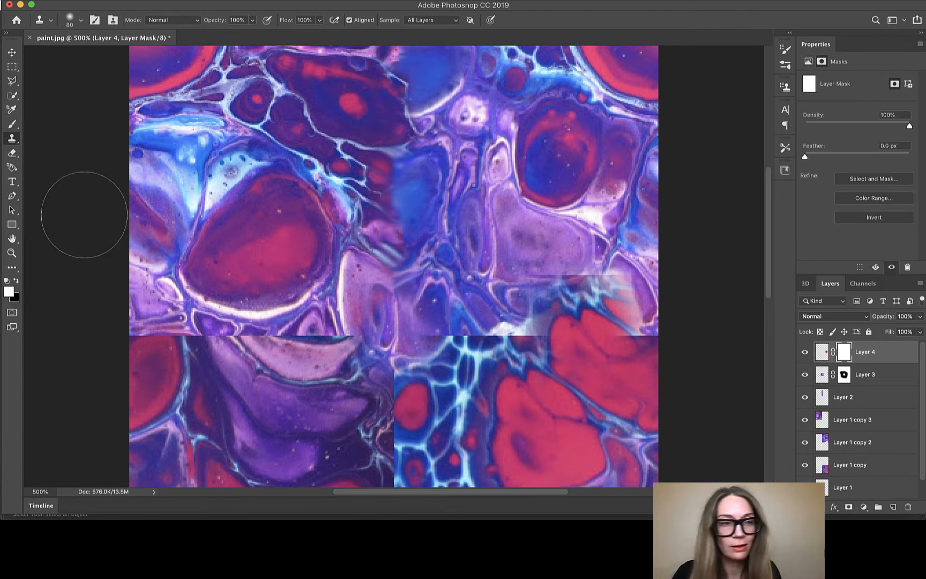
{"action": "key", "text": "d"}
{"action": "left_click", "coordinate": [16, 281]}
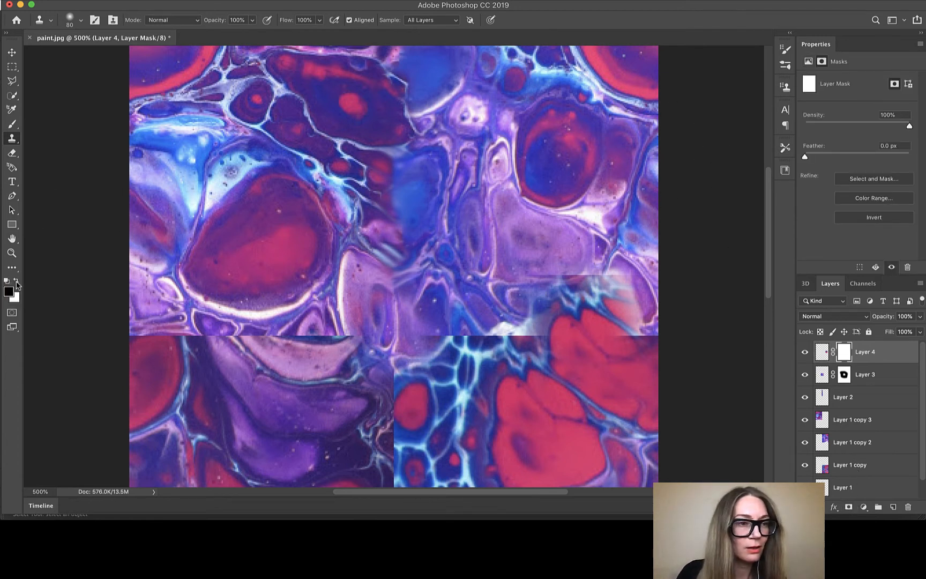
{"action": "left_click", "coordinate": [14, 126]}
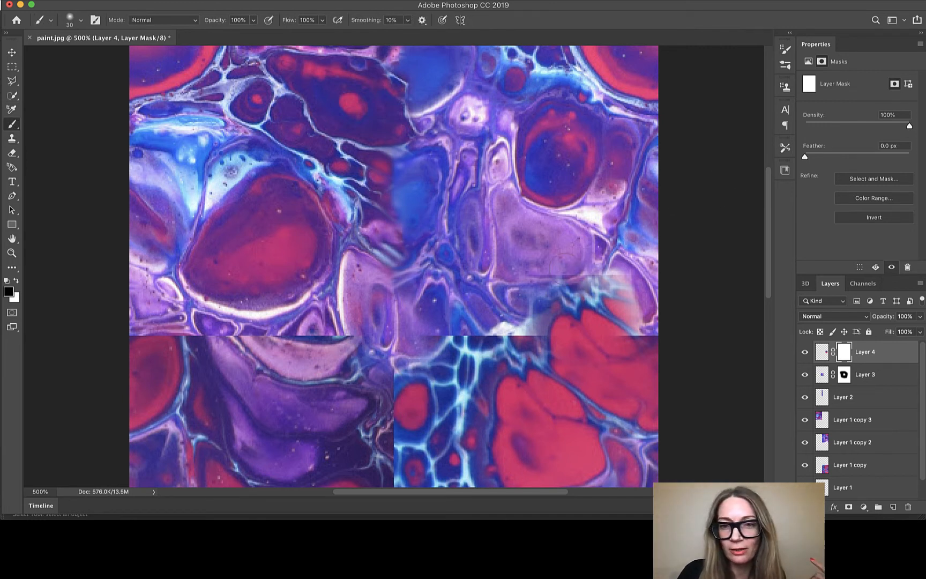
{"action": "left_click_drag", "start_coordinate": [578, 253], "coordinate": [583, 242]}
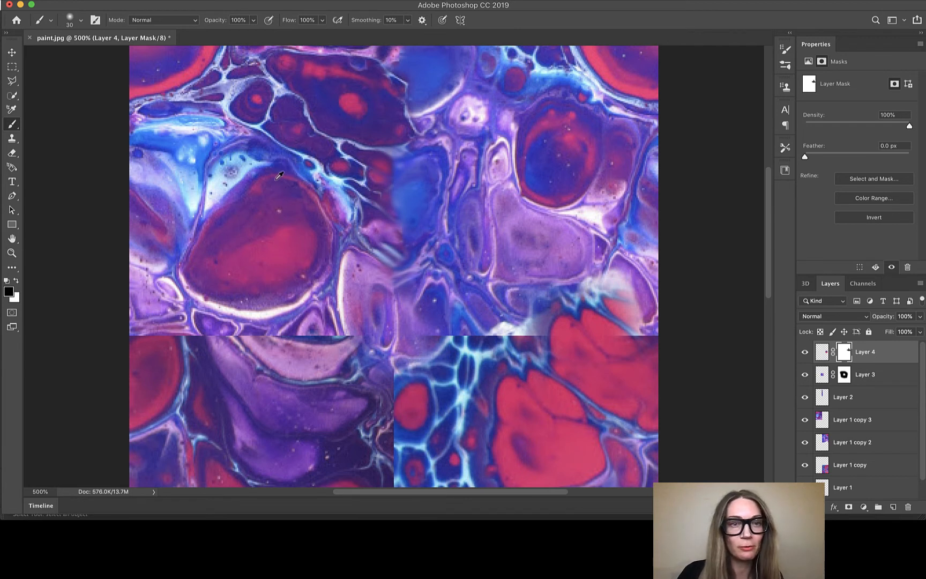
Return to the Clone Stamp and set its brush size to 50 px
{"action": "left_click", "coordinate": [12, 138]}
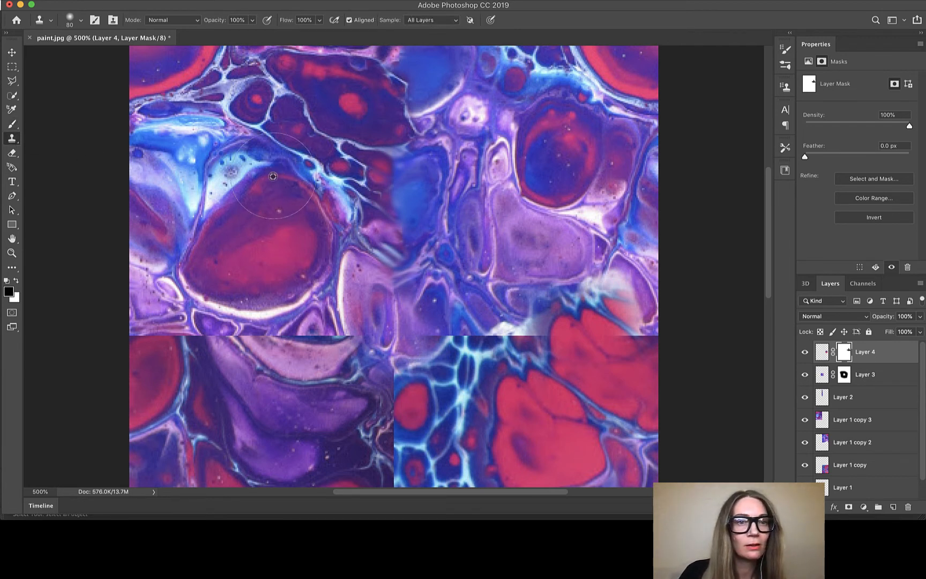
{"action": "key", "text": "bracketleft"}
{"action": "key", "text": "bracketleft"}
{"action": "key", "text": "bracketleft"}
{"action": "key", "text": "bracketleft"}
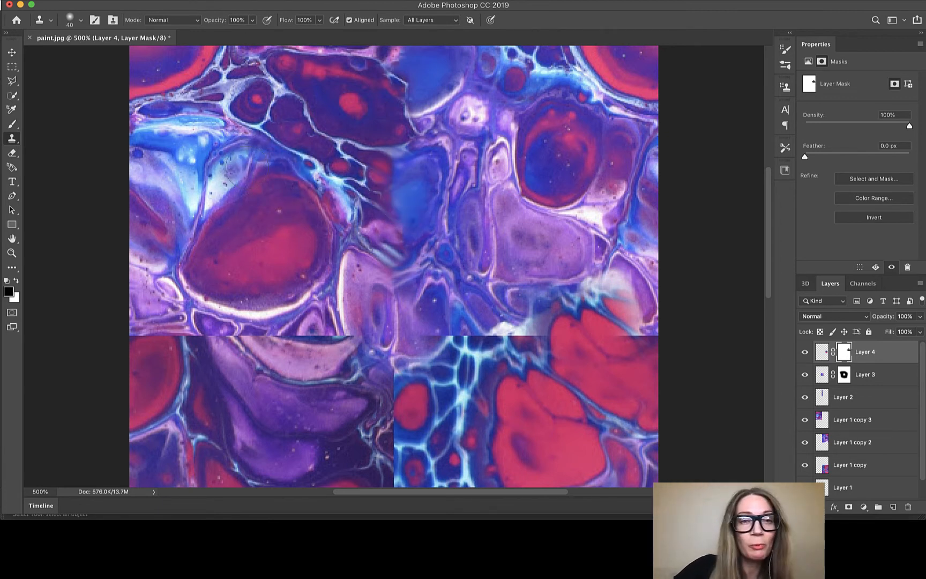
{"action": "key", "text": "bracketright"}
{"action": "key", "text": "bracketright"}
{"action": "key", "text": "bracketright"}
{"action": "key", "text": "bracketright"}
{"action": "key", "text": "bracketright"}
{"action": "key", "text": "bracketright"}
{"action": "key", "text": "bracketright"}
{"action": "key", "text": "bracketright"}
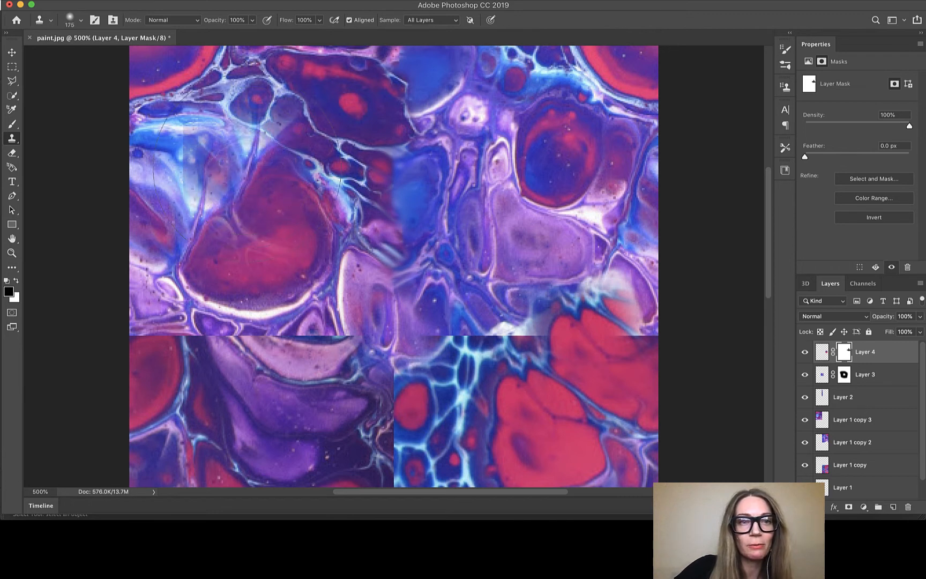
{"action": "key", "text": "bracketleft"}
{"action": "key", "text": "bracketleft"}
{"action": "key", "text": "bracketleft"}
{"action": "key", "text": "bracketleft"}
{"action": "key", "text": "bracketleft"}
{"action": "key", "text": "bracketleft"}
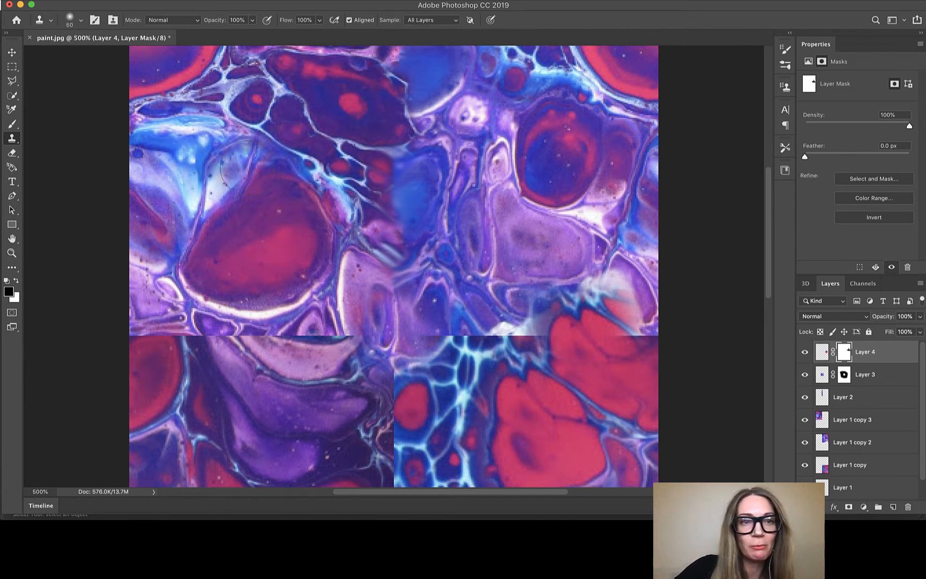
{"action": "key", "text": "bracketright"}
{"action": "key", "text": "bracketright"}
{"action": "key", "text": "bracketright"}
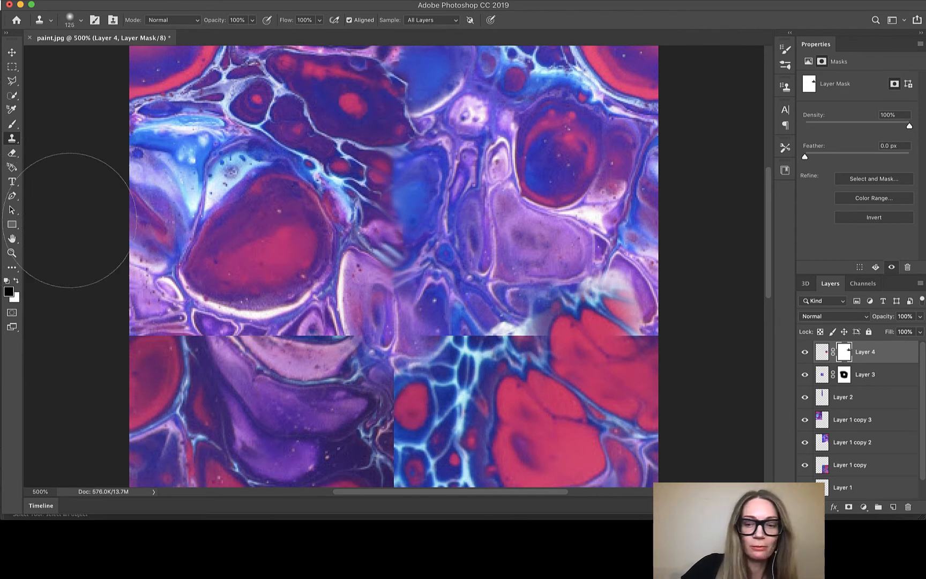
{"action": "key", "text": "bracketleft"}
{"action": "key", "text": "bracketleft"}
{"action": "key", "text": "bracketleft"}
{"action": "key", "text": "bracketleft"}
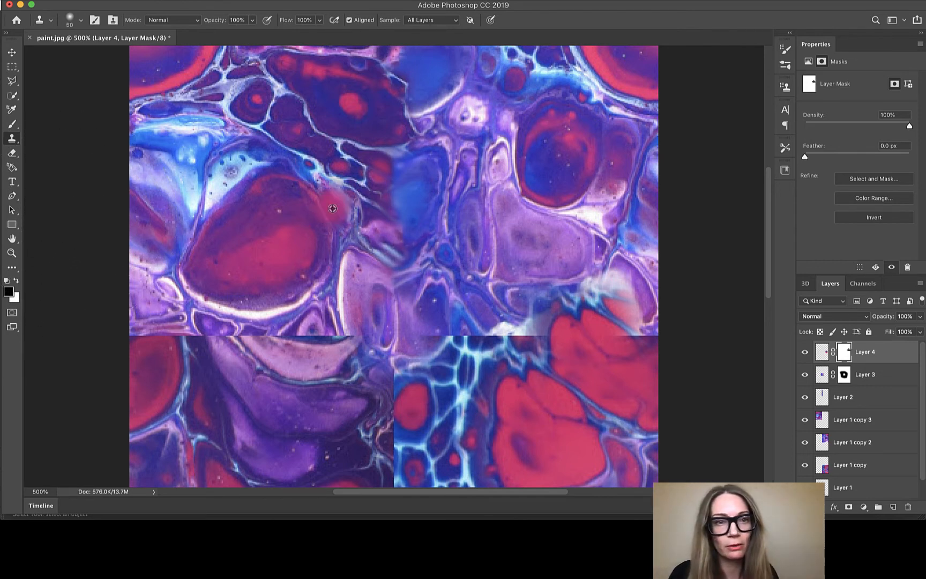
Target the pixels of Layer 4 instead of its mask and clone purple and red paint over the horizontal seam at the image's right edge
{"action": "left_click", "coordinate": [261, 174], "text": "alt"}
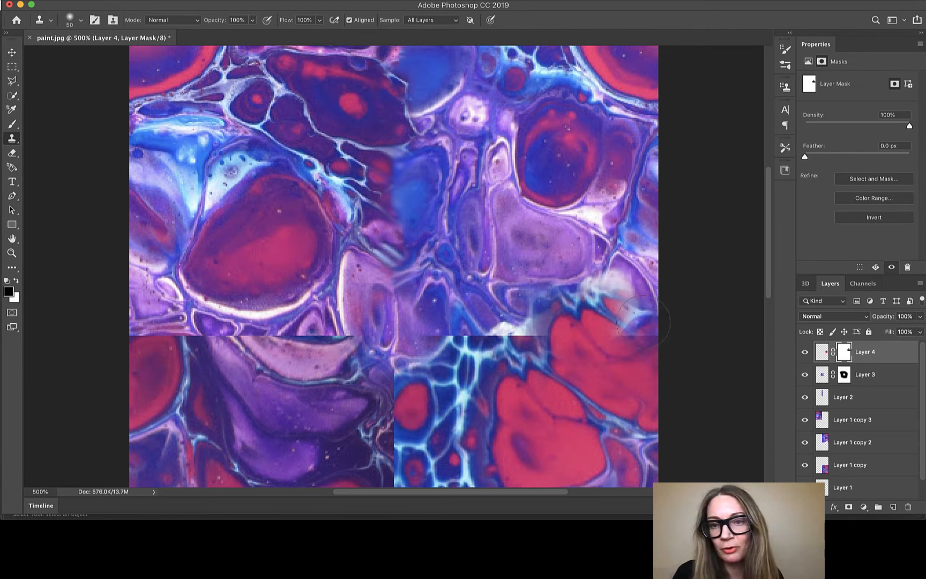
{"action": "left_click", "coordinate": [567, 100], "text": "alt"}
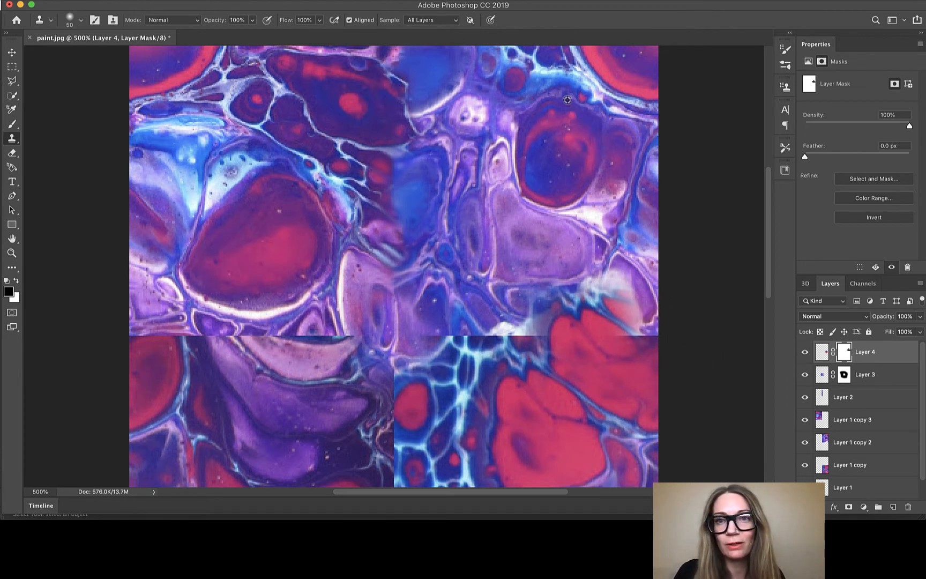
{"action": "left_click", "coordinate": [551, 103], "text": "alt"}
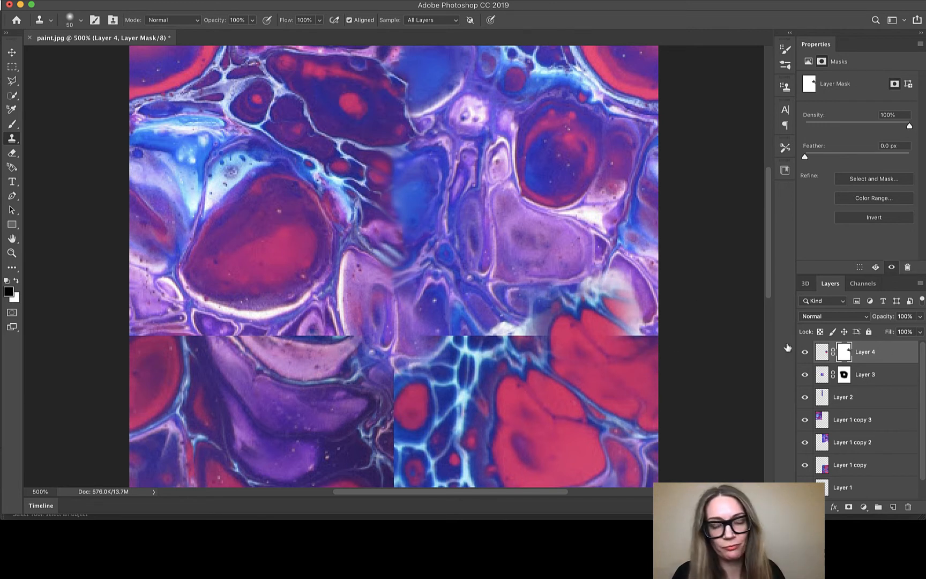
{"action": "left_click", "coordinate": [823, 356]}
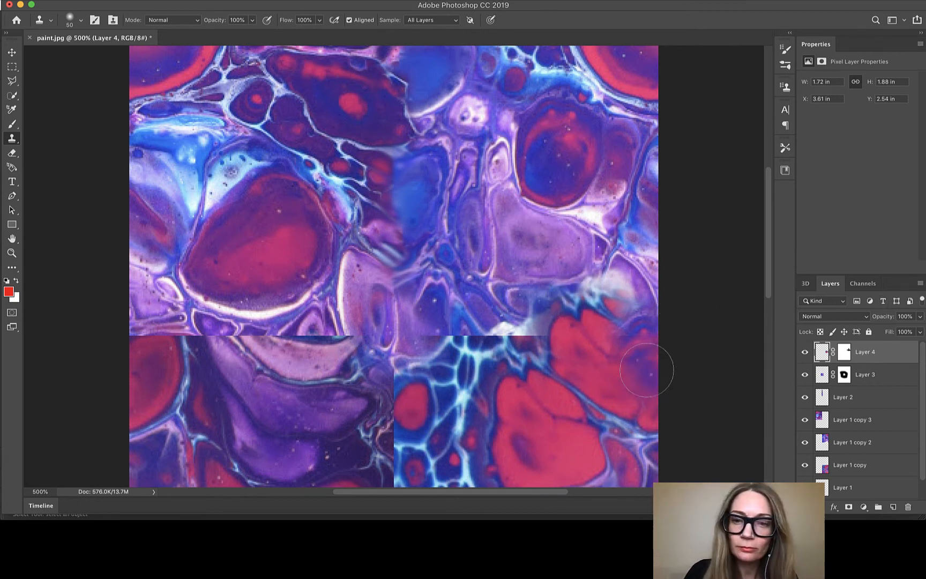
{"action": "left_click", "coordinate": [629, 368], "text": "alt"}
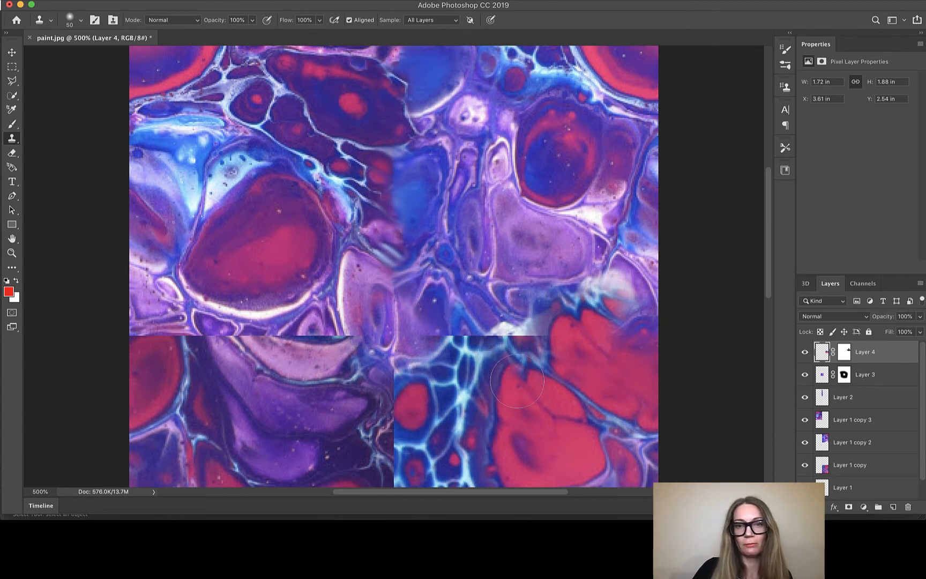
Clone the blue webbing and purple paint over the horizontal seam between the image centre and the red cells
{"action": "mouse_move", "coordinate": [467, 367]}
{"action": "left_mouse_down"}
{"action": "mouse_move", "coordinate": [474, 329]}
{"action": "mouse_move", "coordinate": [506, 332]}
{"action": "left_mouse_up"}
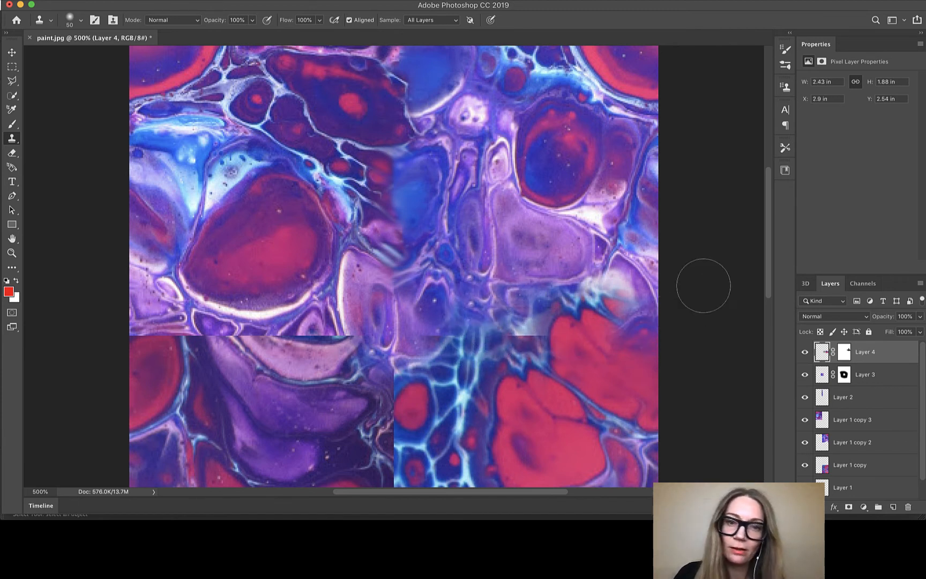
{"action": "left_click", "coordinate": [508, 322], "text": "alt"}
{"action": "left_click_drag", "start_coordinate": [518, 336], "coordinate": [523, 336]}
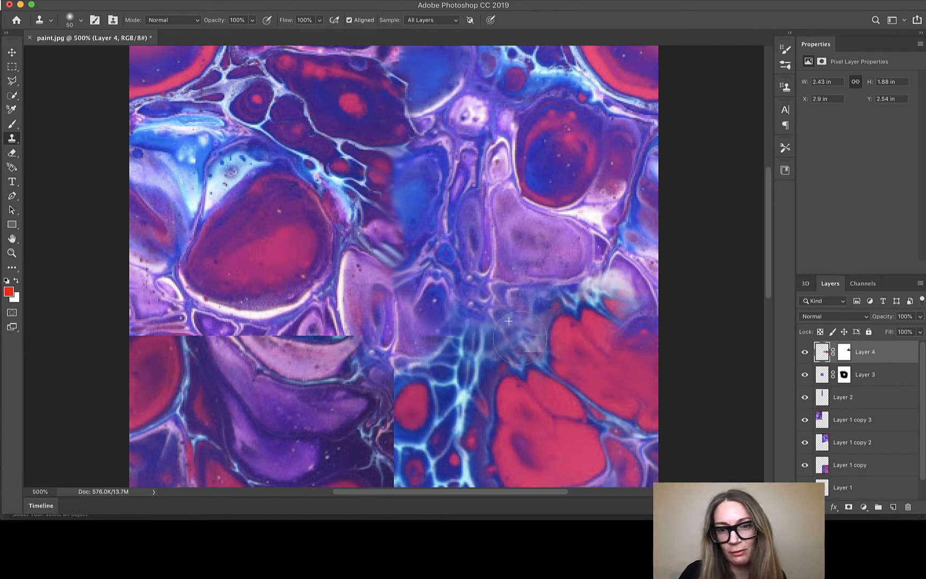
{"action": "left_click", "coordinate": [447, 364], "text": "alt"}
{"action": "left_click", "coordinate": [449, 351]}
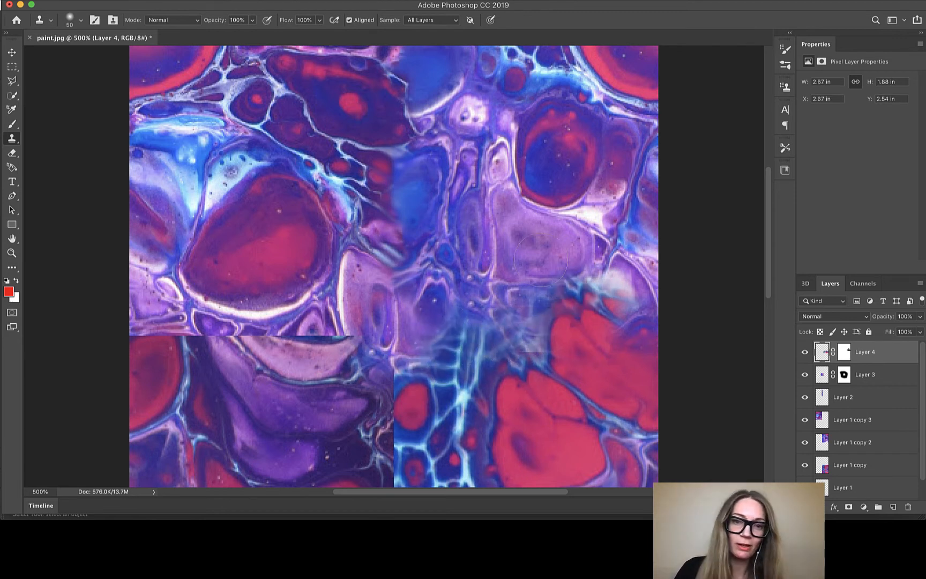
{"action": "left_click", "coordinate": [532, 347]}
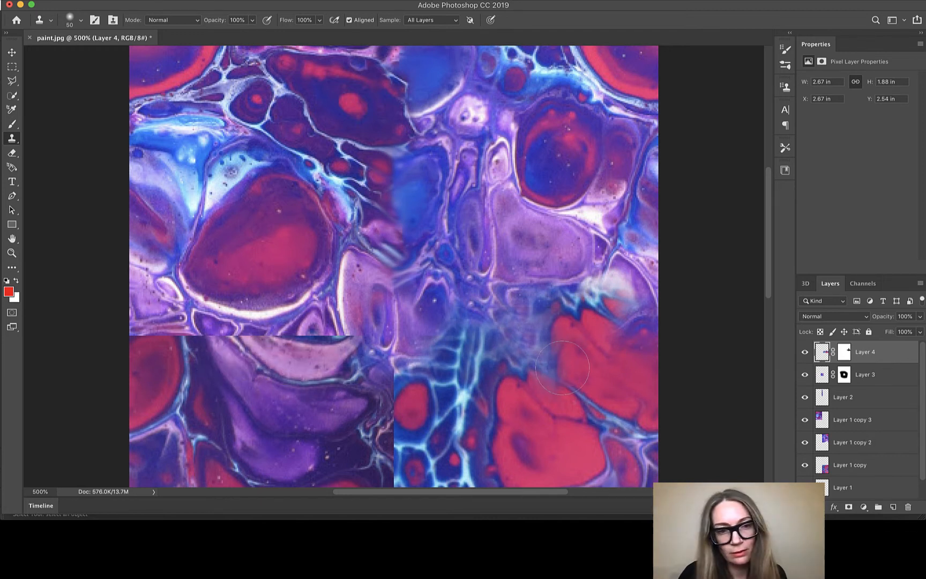
Switch to the Smudge tool and try smudging the horizontal seam above the pink cell
{"action": "scroll", "coordinate": [835, 450], "scroll_direction": "down", "scroll_amount": 1}
{"action": "scroll", "coordinate": [835, 449], "scroll_direction": "down", "scroll_amount": 2}
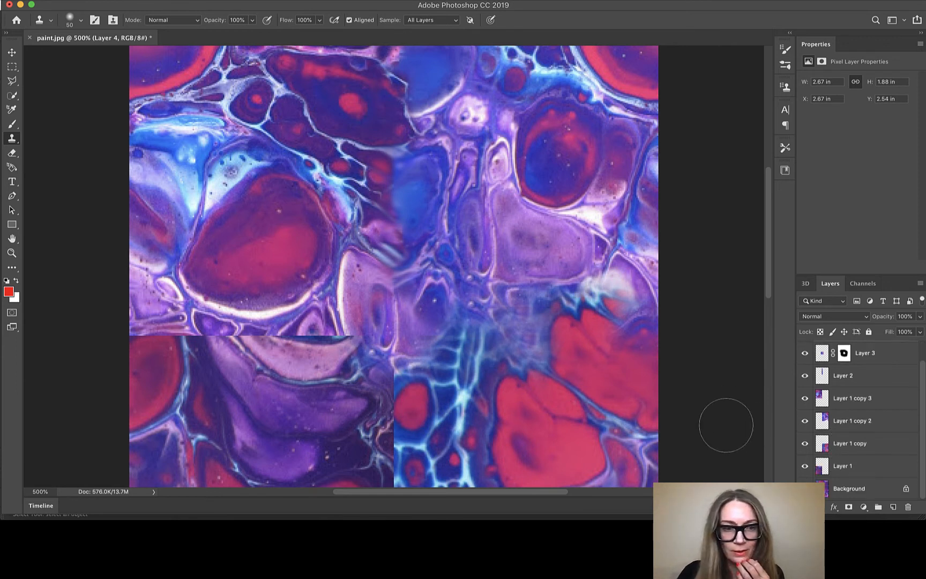
{"action": "left_click", "coordinate": [12, 238]}
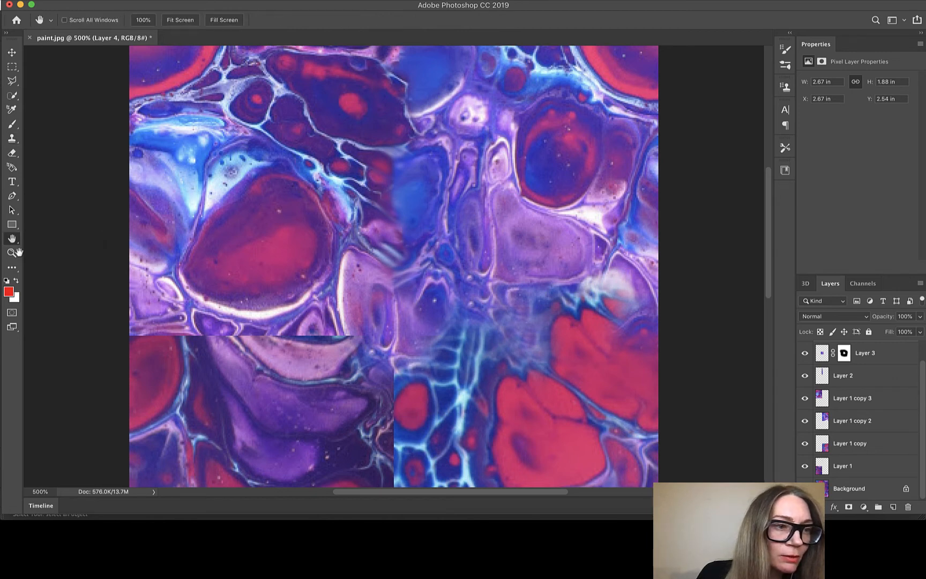
{"action": "left_click", "coordinate": [12, 267]}
{"action": "left_click", "coordinate": [9, 267]}
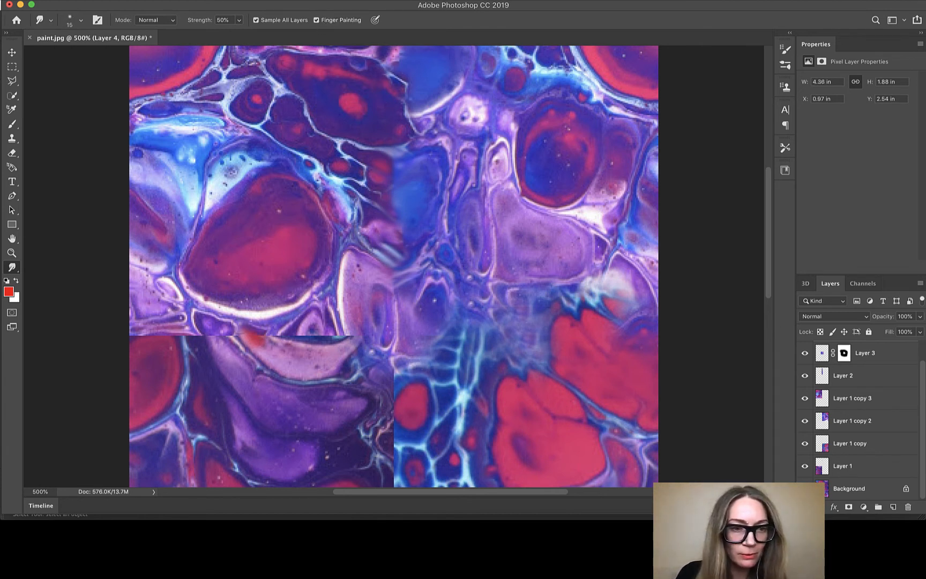
Undo the red smudges, turn off Finger Painting and smudge the horizontal seam along the pink cell's upper edge at 50% strength
{"action": "key", "text": "super+z"}
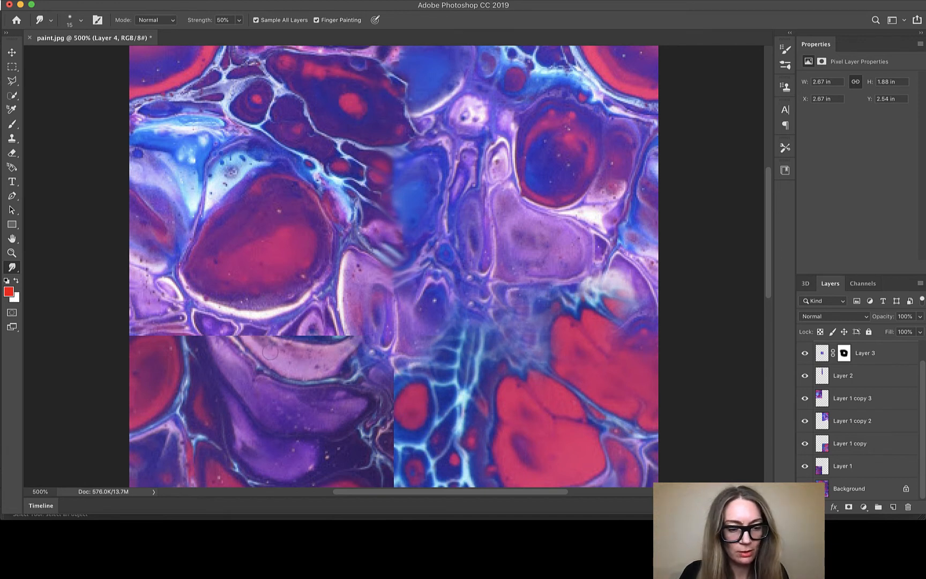
{"action": "left_click_drag", "start_coordinate": [267, 350], "coordinate": [254, 342]}
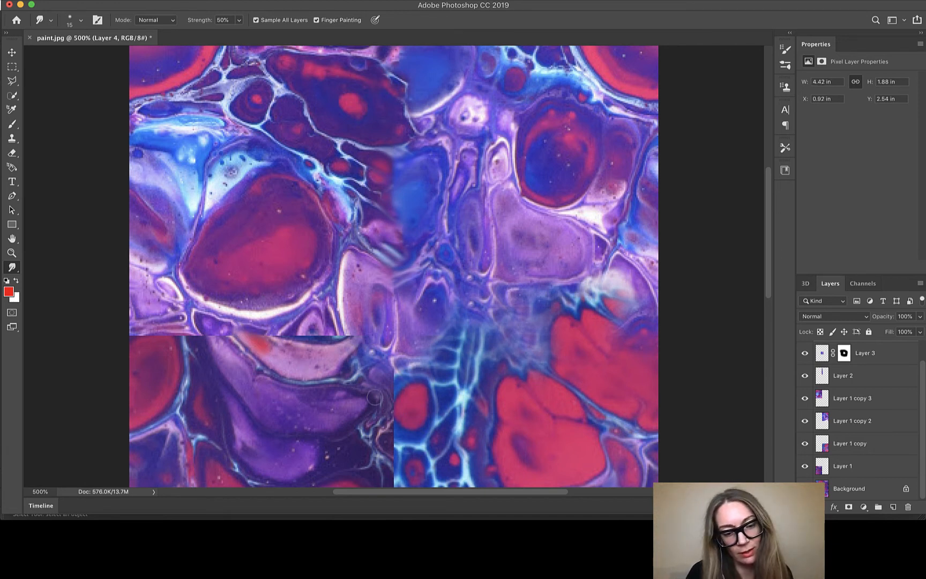
{"action": "key", "text": "super+z"}
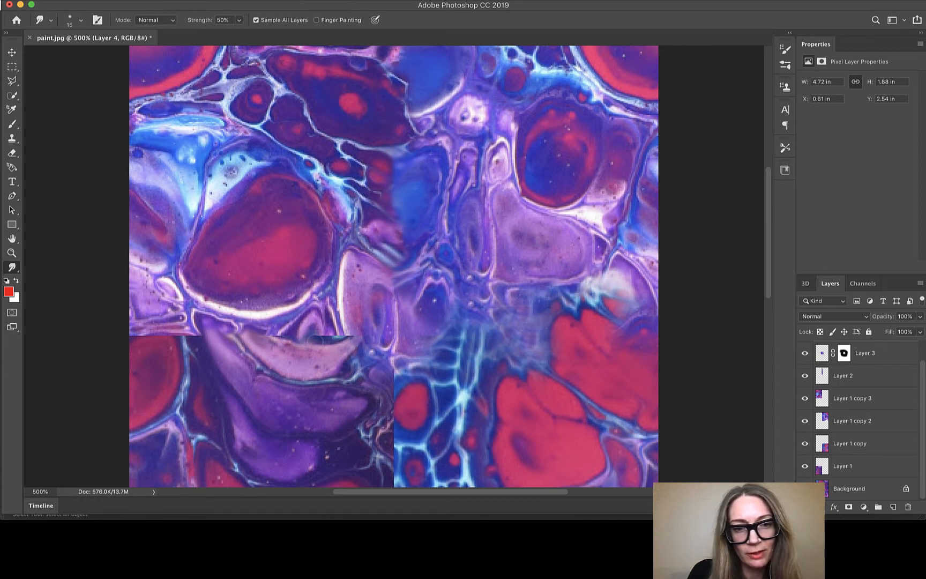
{"action": "left_click_drag", "start_coordinate": [325, 339], "coordinate": [333, 333]}
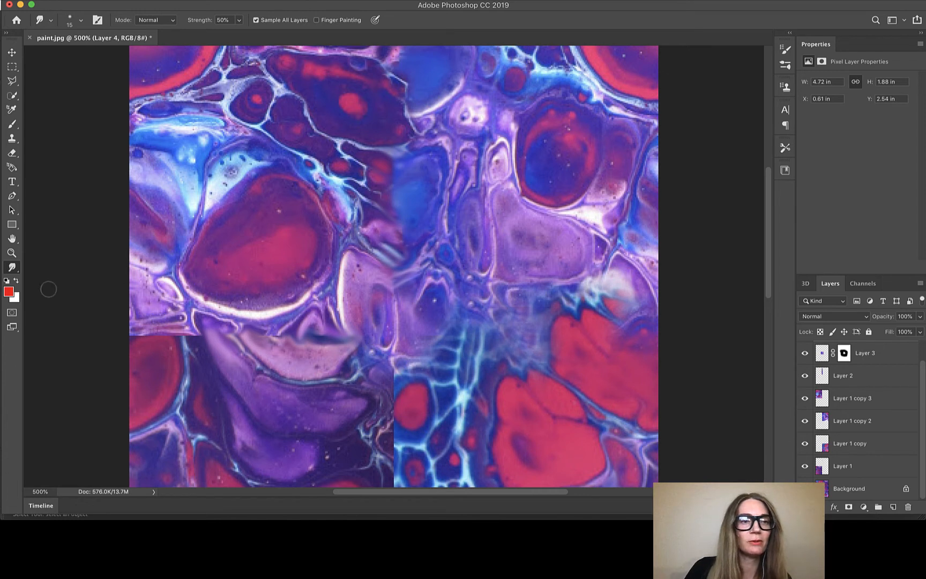
Return to the Clone Stamp and clone blue outline and dark purple paint over the left end of the horizontal seam
{"action": "left_click", "coordinate": [12, 138]}
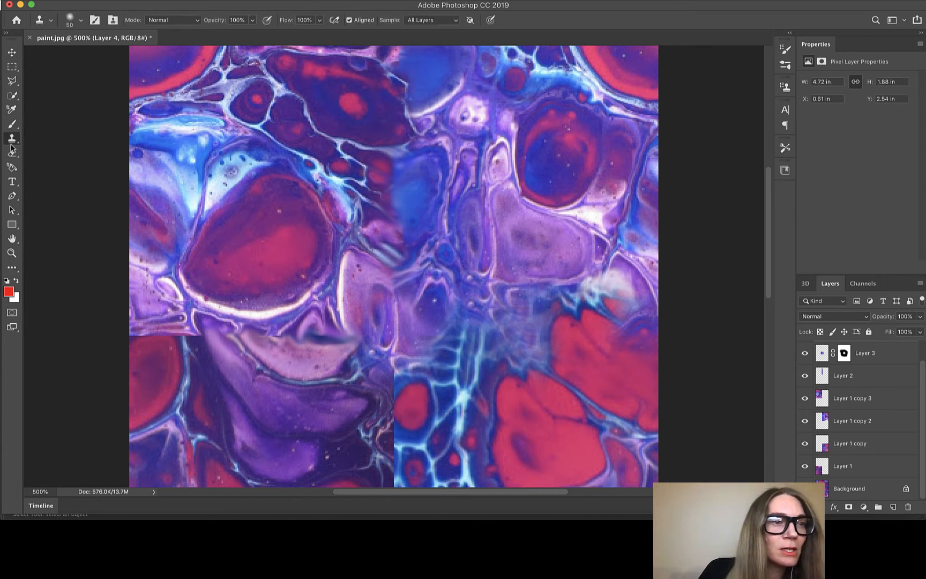
{"action": "left_click_drag", "start_coordinate": [225, 147], "coordinate": [277, 170]}
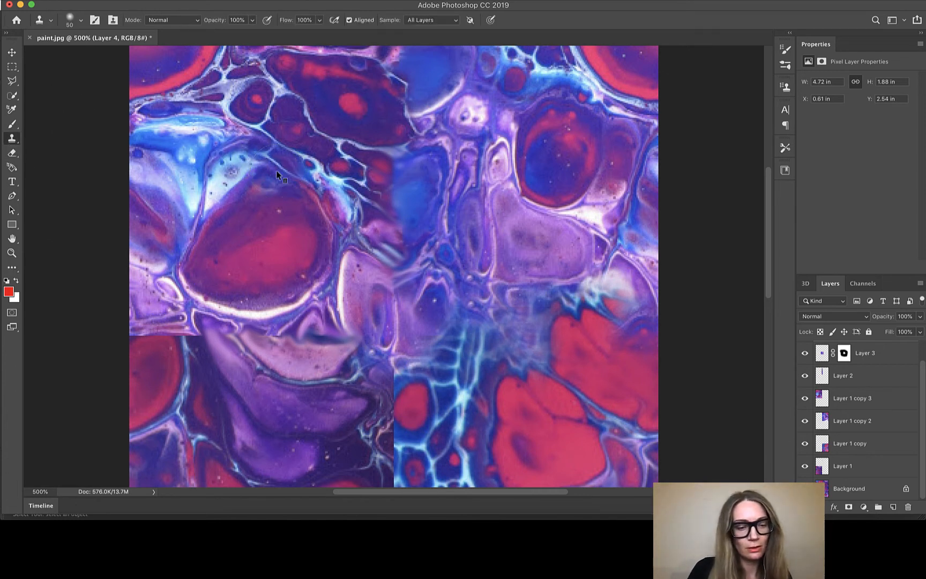
{"action": "key", "text": "super+z"}
{"action": "mouse_move", "coordinate": [155, 335]}
{"action": "left_mouse_down"}
{"action": "mouse_move", "coordinate": [160, 316]}
{"action": "mouse_move", "coordinate": [163, 336]}
{"action": "left_mouse_up"}
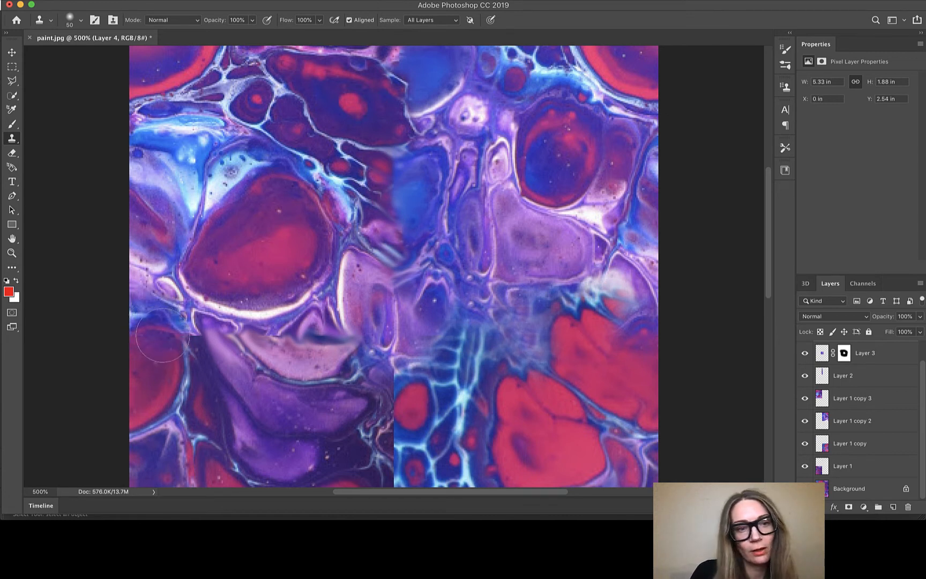
{"action": "scroll", "coordinate": [528, 139], "scroll_direction": "down", "scroll_amount": 3}
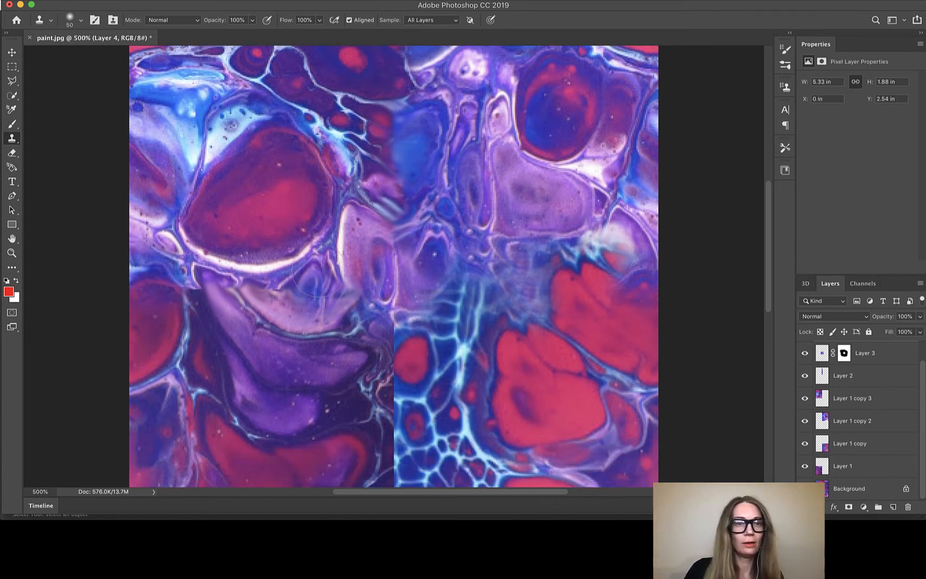
{"action": "left_click", "coordinate": [200, 312], "text": "alt"}
{"action": "mouse_move", "coordinate": [201, 260]}
{"action": "left_mouse_down"}
{"action": "mouse_move", "coordinate": [191, 295]}
{"action": "mouse_move", "coordinate": [199, 300]}
{"action": "left_mouse_up"}
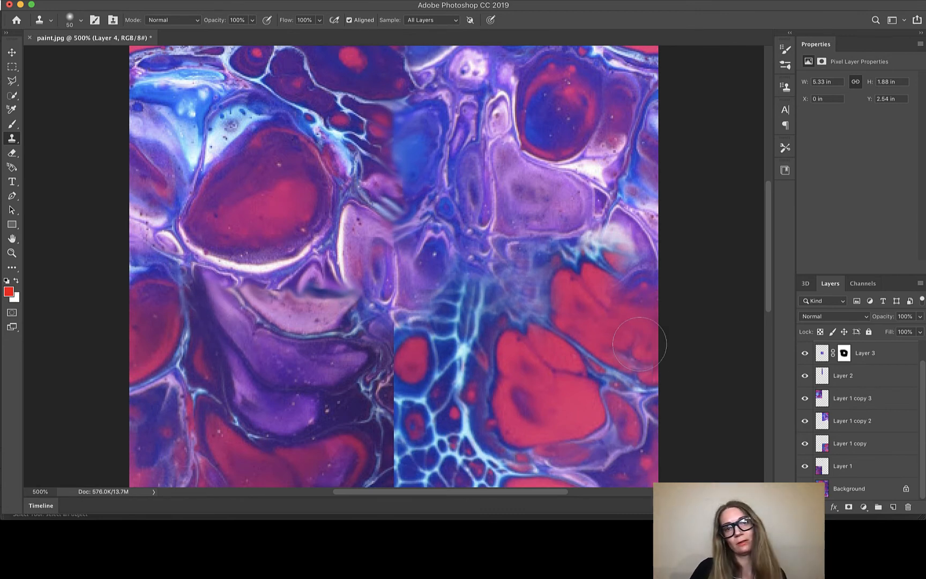
Clone over the vertical seam along the left edge of the blue cell in the upper half of the image
{"action": "scroll", "coordinate": [423, 346], "scroll_direction": "up", "scroll_amount": 5}
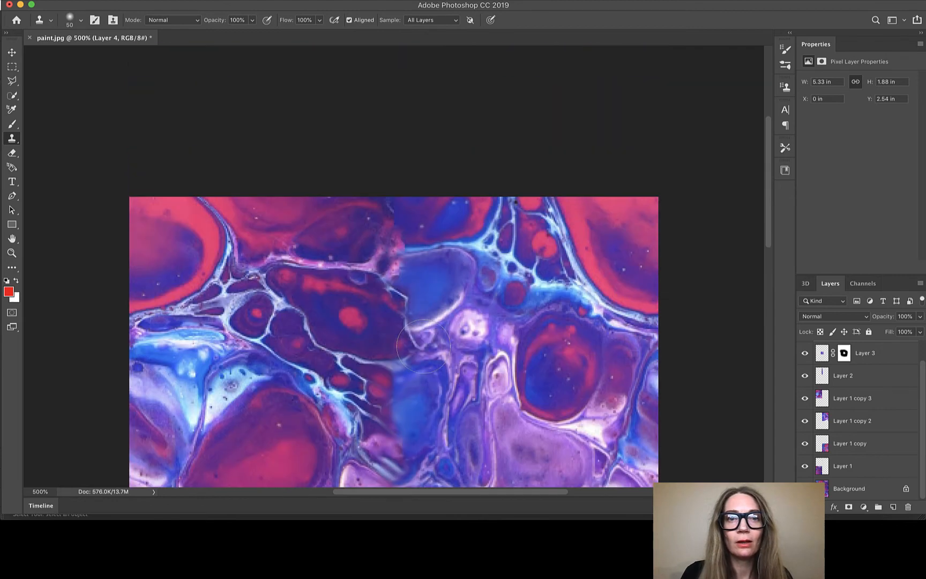
{"action": "scroll", "coordinate": [424, 347], "scroll_direction": "down", "scroll_amount": 3}
{"action": "mouse_move", "coordinate": [385, 212]}
{"action": "left_mouse_down"}
{"action": "mouse_move", "coordinate": [383, 220]}
{"action": "mouse_move", "coordinate": [425, 214]}
{"action": "left_mouse_up"}
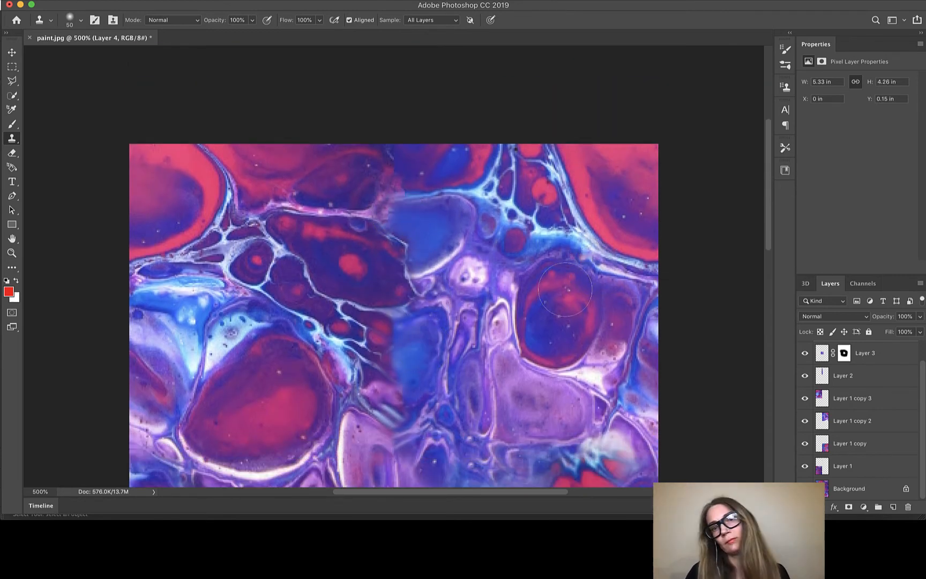
Check the patches against the original quarters by hiding and reshowing Layer 2, Layer 3, Layer 1 copy 3 and Layer 1 copy 2
{"action": "scroll", "coordinate": [522, 337], "scroll_direction": "down", "scroll_amount": 10}
{"action": "scroll", "coordinate": [521, 338], "scroll_direction": "down", "scroll_amount": 5}
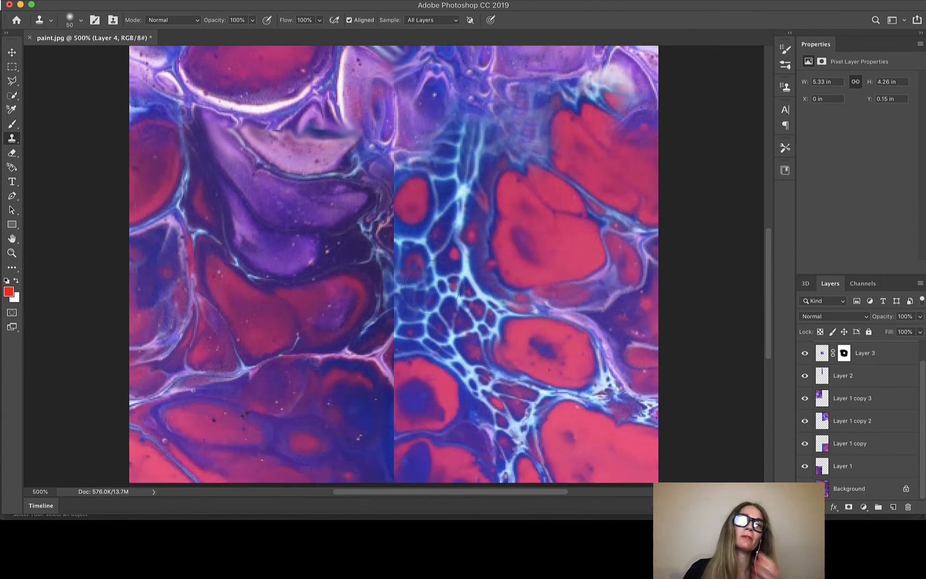
{"action": "scroll", "coordinate": [494, 261], "scroll_direction": "up", "scroll_amount": 5}
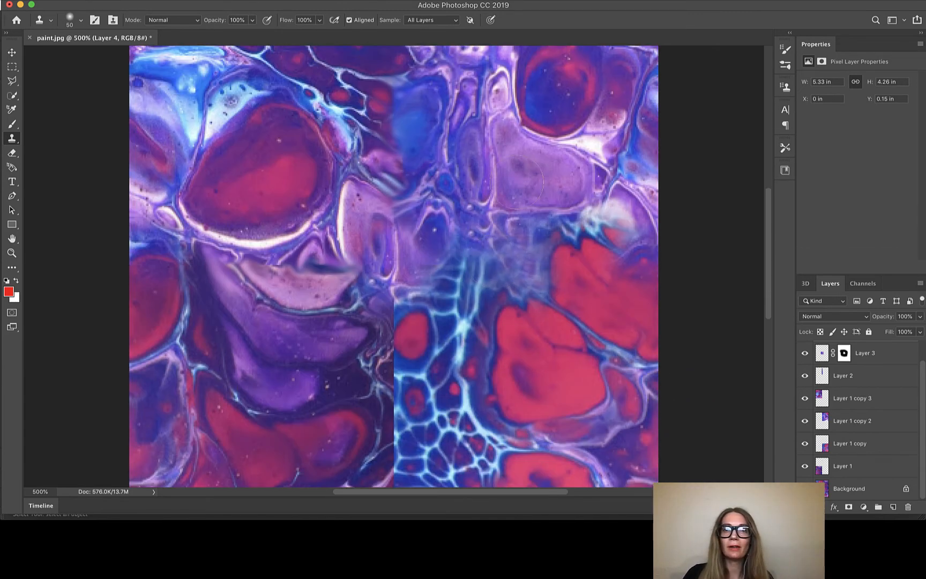
{"action": "scroll", "coordinate": [416, 327], "scroll_direction": "down", "scroll_amount": 2}
{"action": "scroll", "coordinate": [416, 327], "scroll_direction": "down", "scroll_amount": 1}
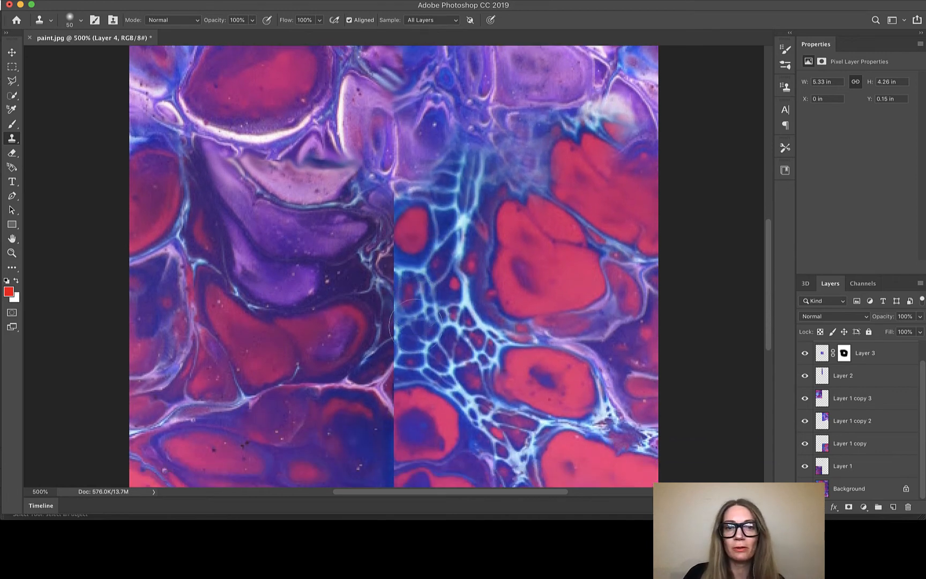
{"action": "left_click", "coordinate": [805, 375]}
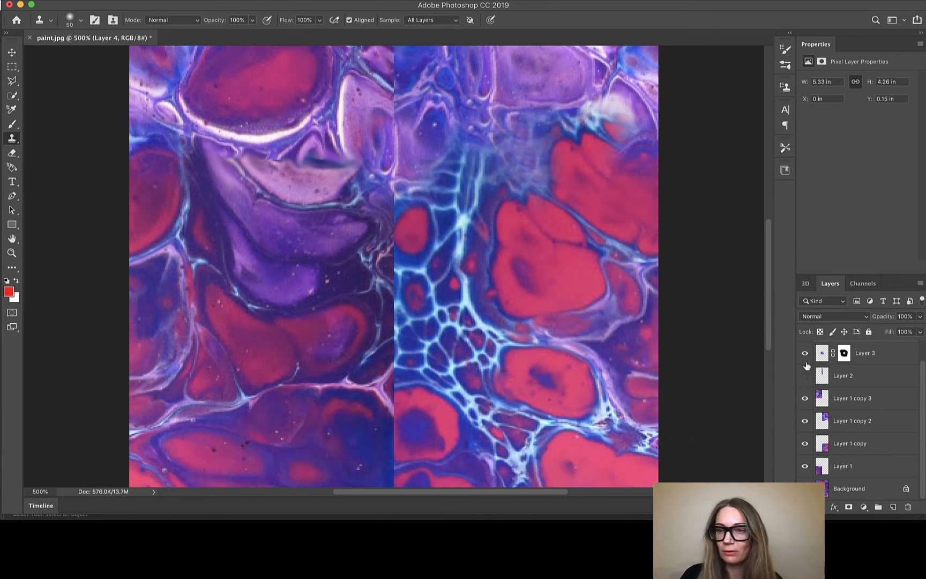
{"action": "left_click", "coordinate": [804, 352]}
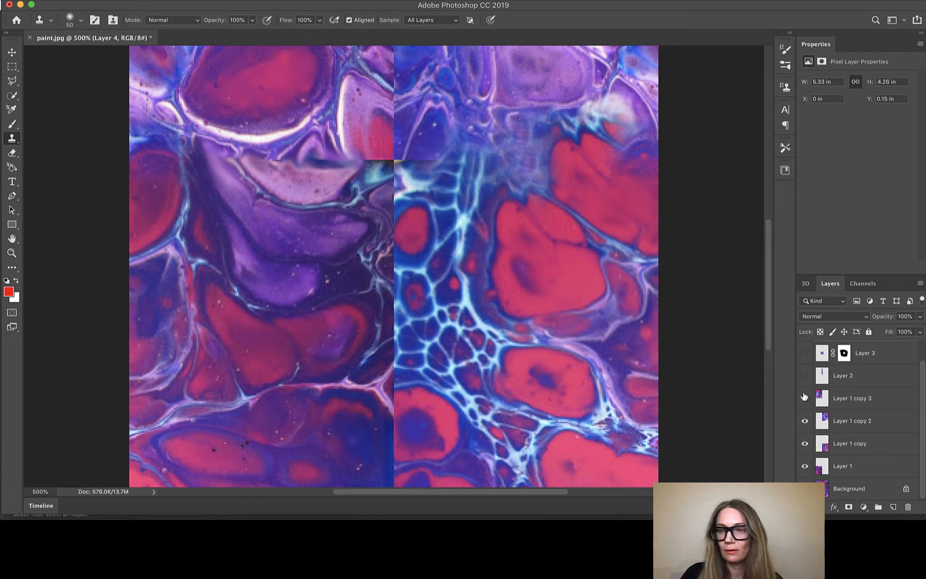
{"action": "left_click", "coordinate": [804, 398]}
{"action": "left_click", "coordinate": [804, 398]}
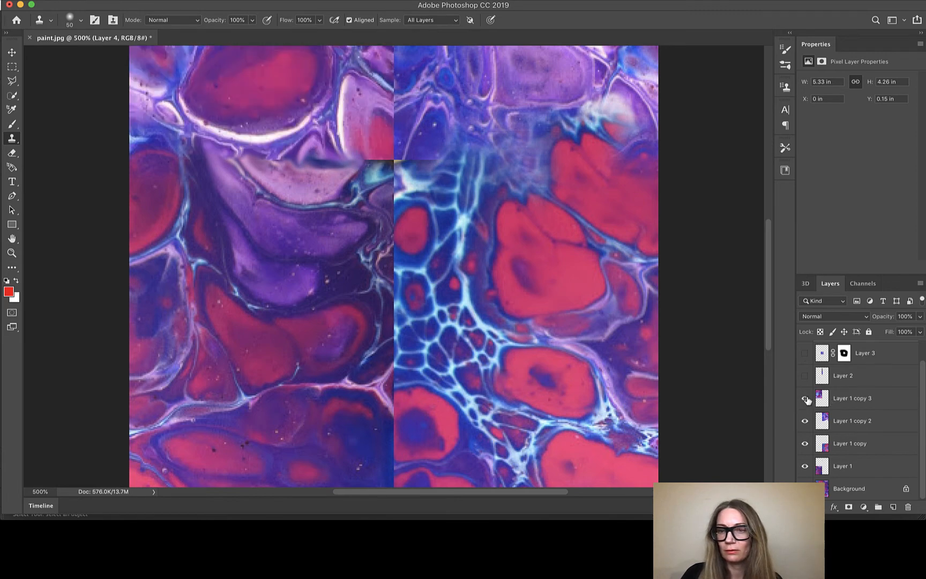
{"action": "left_click", "coordinate": [805, 421]}
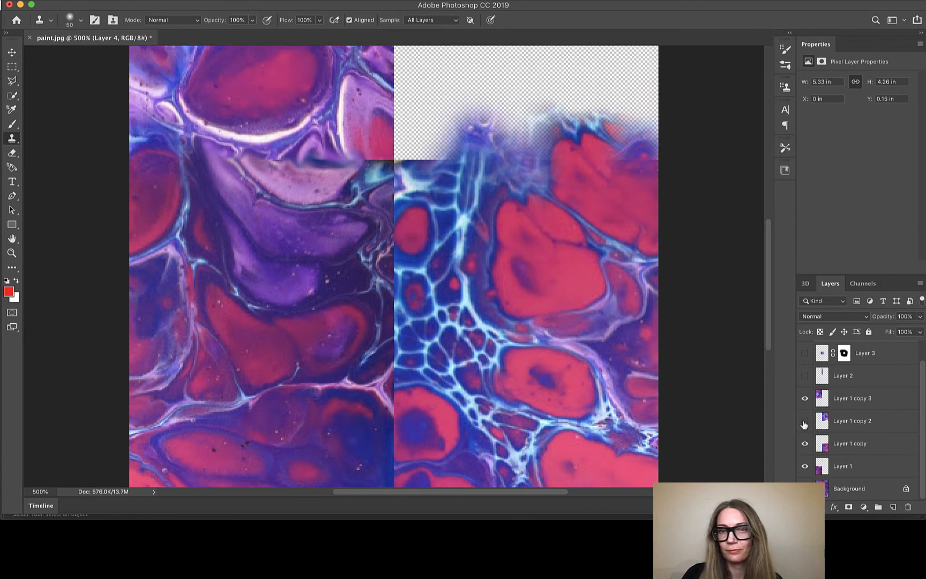
{"action": "left_click", "coordinate": [805, 420]}
{"action": "left_click", "coordinate": [806, 402]}
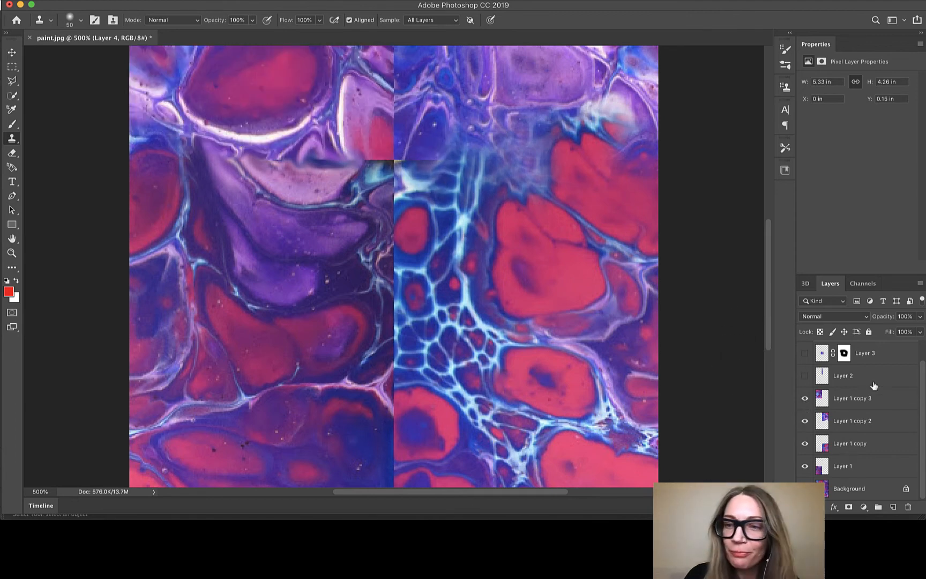
{"action": "left_click", "coordinate": [804, 376]}
{"action": "left_click", "coordinate": [804, 353]}
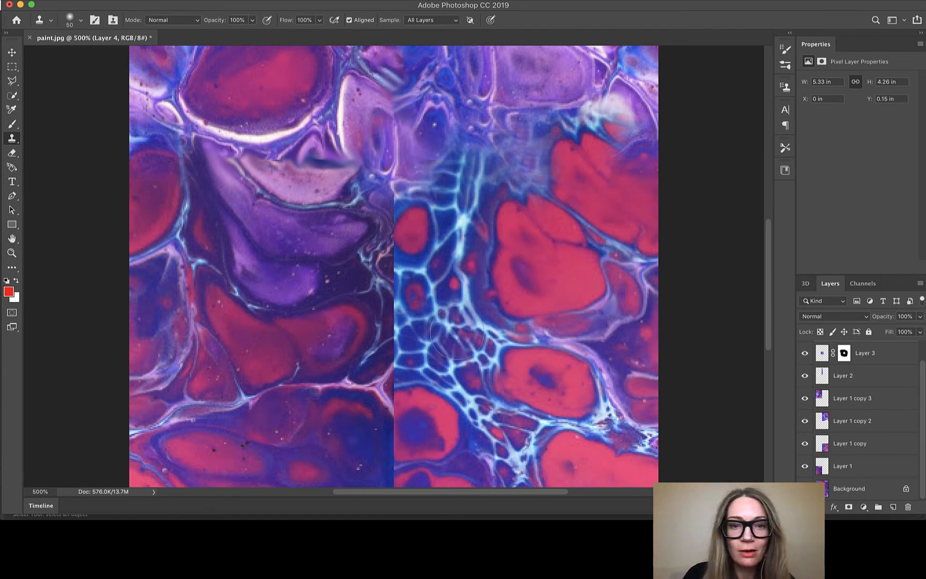
Try to clone paint across the lower vertical seam beside the small red cell
{"action": "scroll", "coordinate": [419, 264], "scroll_direction": "down", "scroll_amount": 3}
{"action": "scroll", "coordinate": [419, 264], "scroll_direction": "up", "scroll_amount": 4}
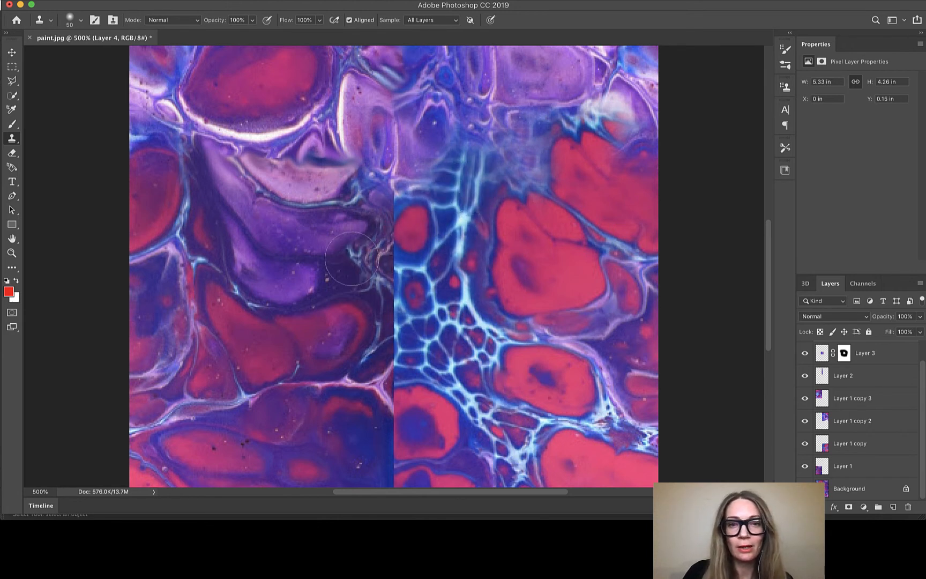
{"action": "left_click", "coordinate": [375, 235]}
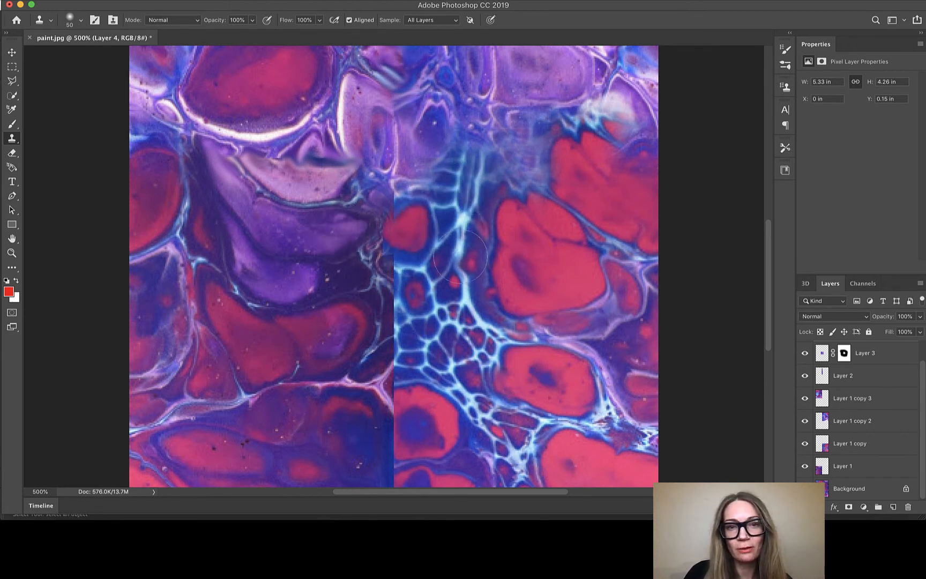
{"action": "key", "text": "super+z"}
{"action": "left_click", "coordinate": [370, 268]}
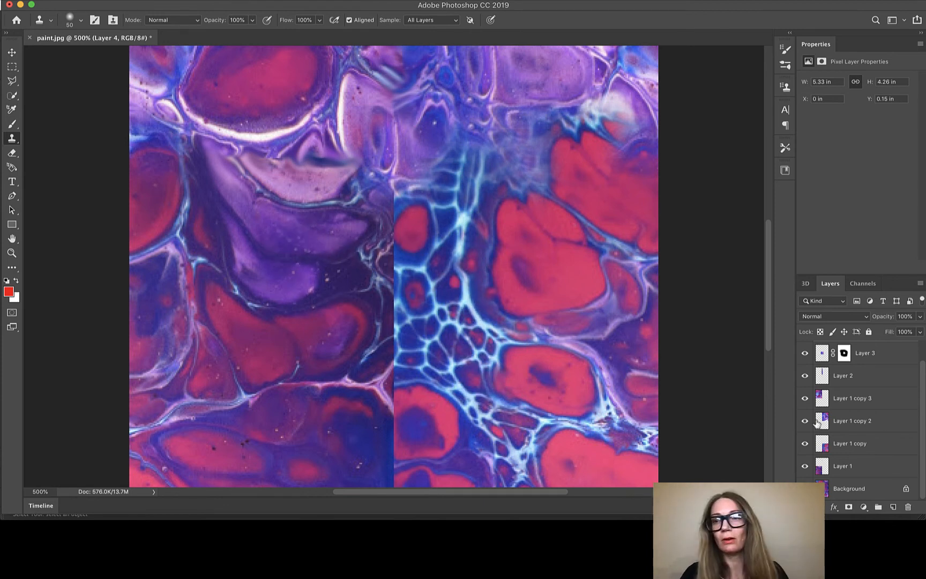
Select the blue web area right of the lower vertical seam and paste Layer 4's copied pixels in place as a new layer
{"action": "left_click", "coordinate": [12, 66]}
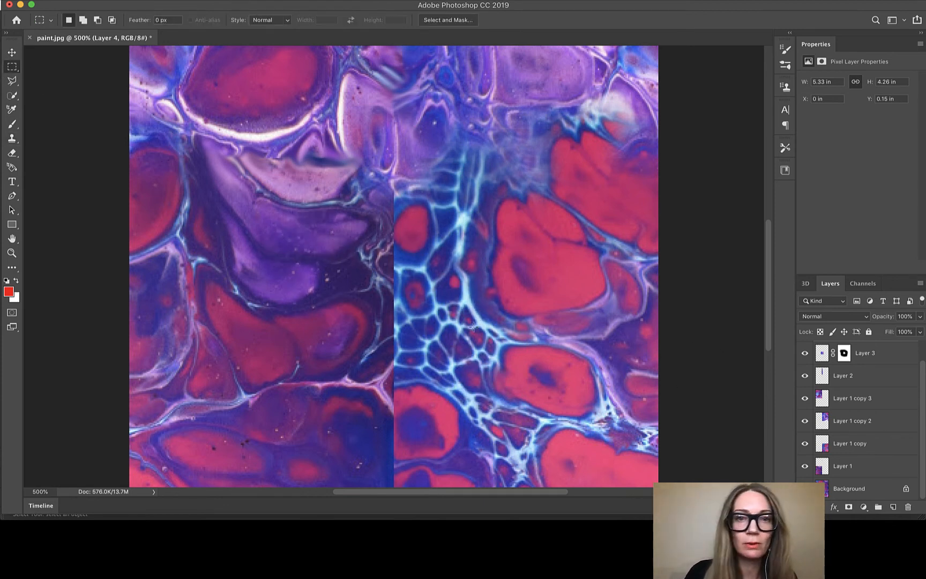
{"action": "left_click_drag", "start_coordinate": [394, 187], "coordinate": [522, 390]}
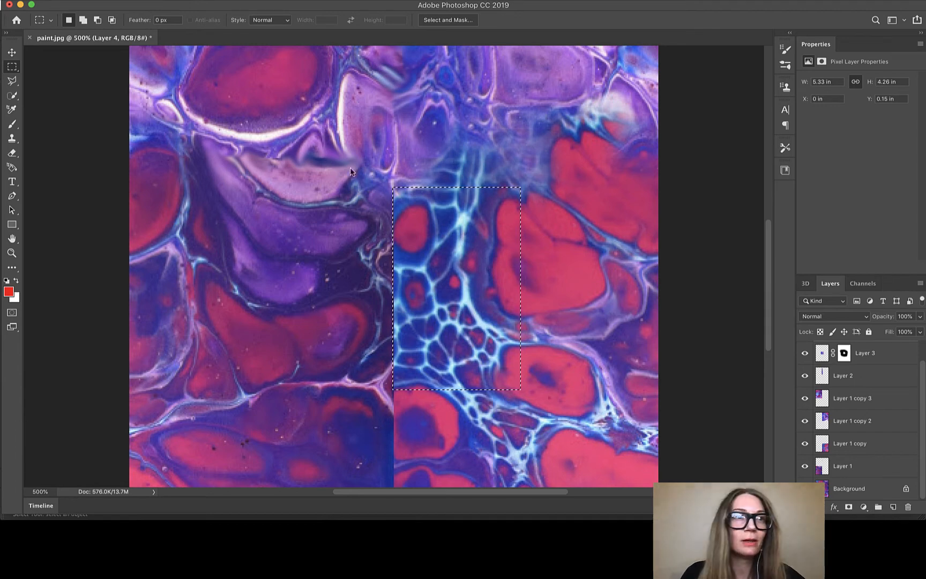
{"action": "left_click", "coordinate": [134, 1]}
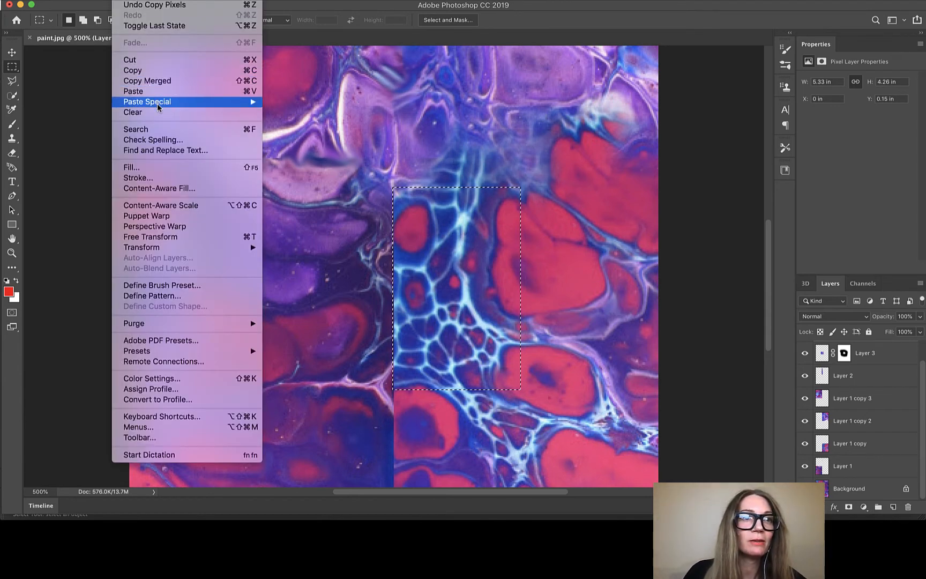
{"action": "mouse_move", "coordinate": [249, 101]}
{"action": "left_click", "coordinate": [298, 112]}
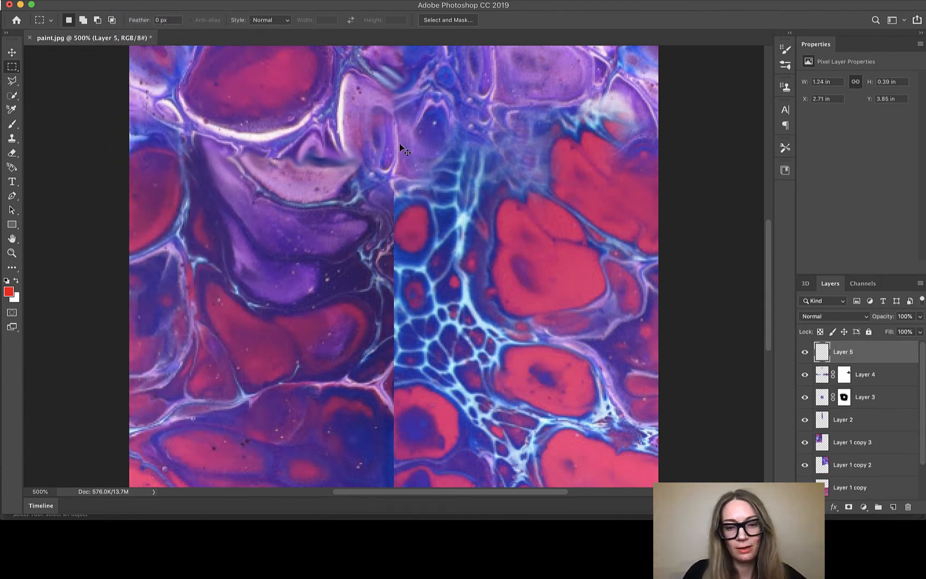
{"action": "key", "text": "super+t"}
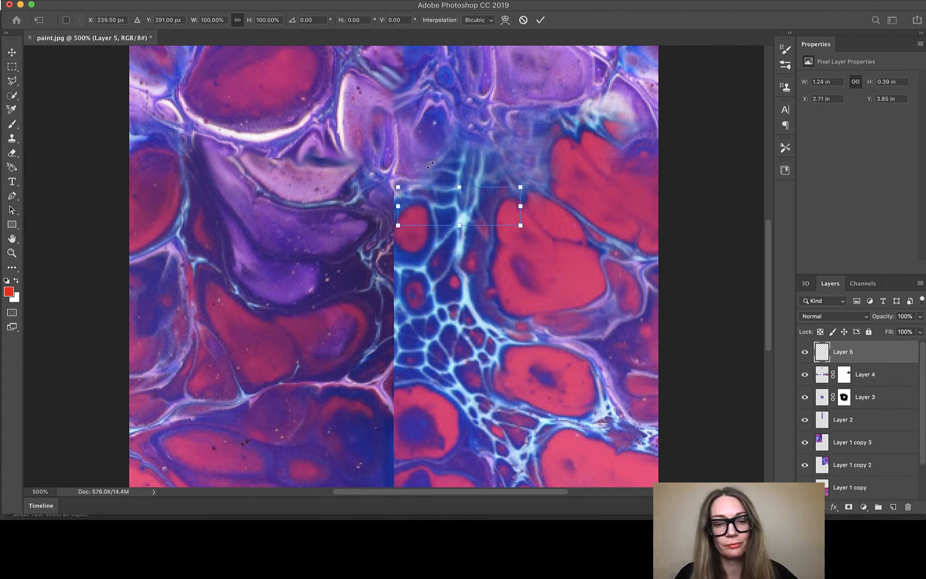
{"action": "key", "text": "Return"}
{"action": "key", "text": "m"}
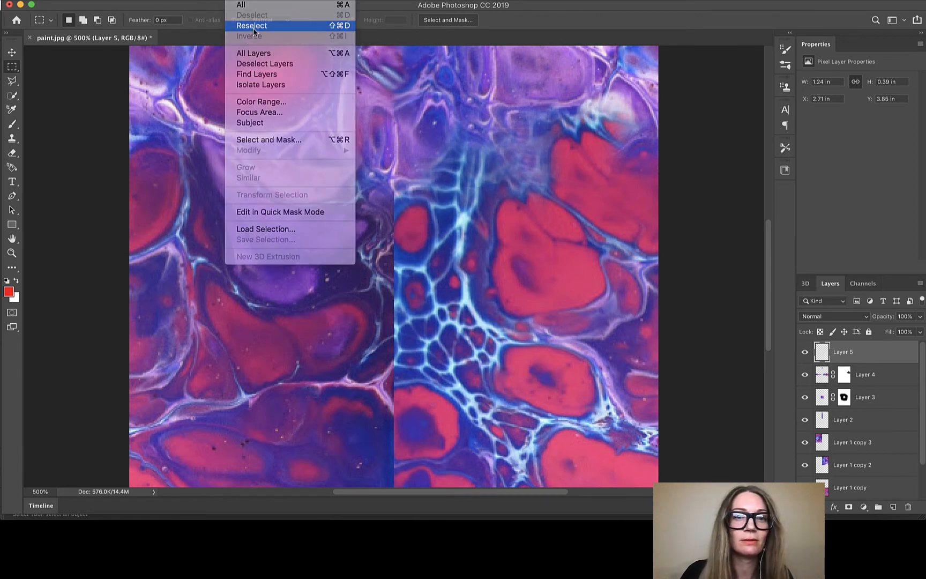
Reselect the same blue web area, copy it merged from all layers, and paste it in place as a new layer
{"action": "left_click", "coordinate": [257, 24]}
{"action": "left_click", "coordinate": [126, 1]}
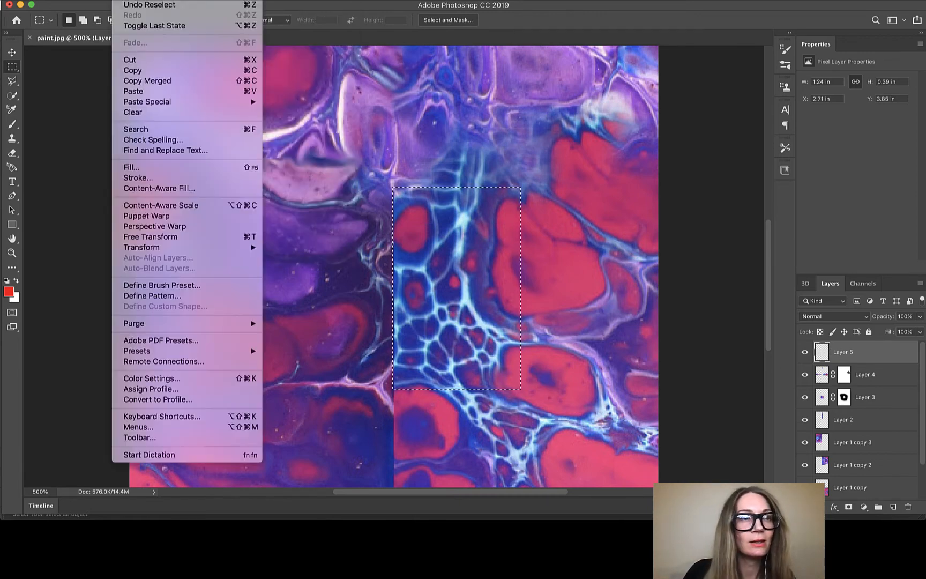
{"action": "left_click", "coordinate": [145, 82]}
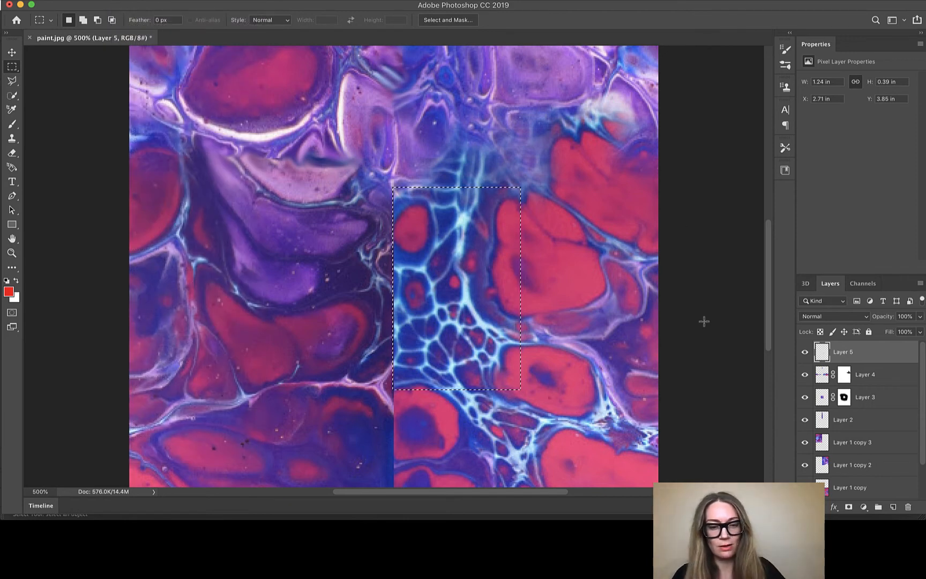
{"action": "left_click", "coordinate": [126, 1]}
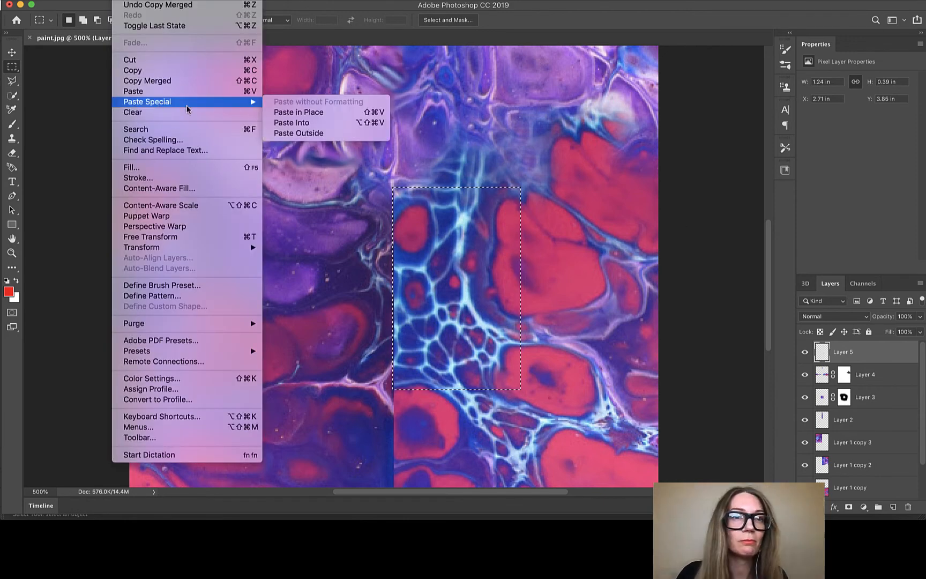
{"action": "left_click", "coordinate": [306, 117]}
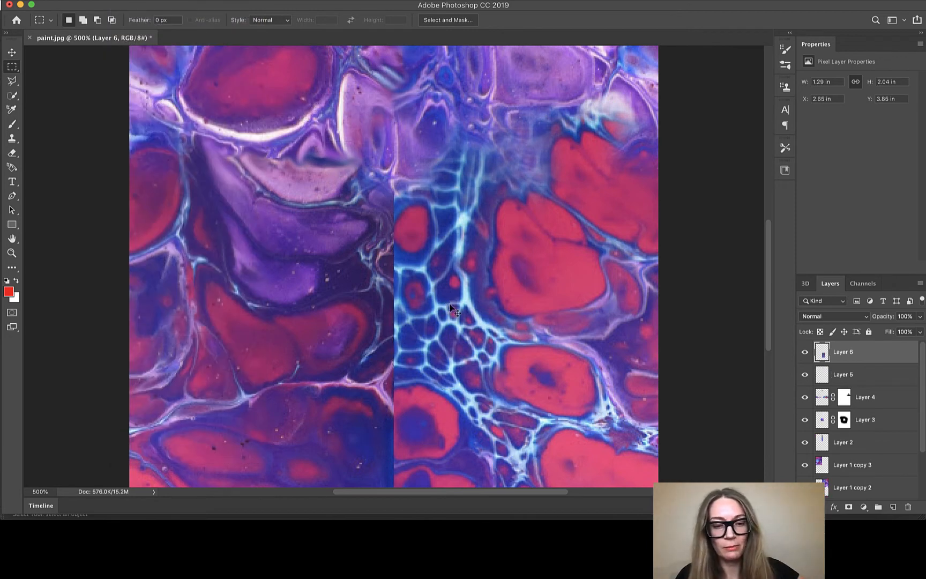
Stretch the pasted patch leftwards across the vertical seam to about 146% width, keeping its height
{"action": "key", "text": "super+t"}
{"action": "left_click_drag", "start_coordinate": [392, 288], "coordinate": [331, 286]}
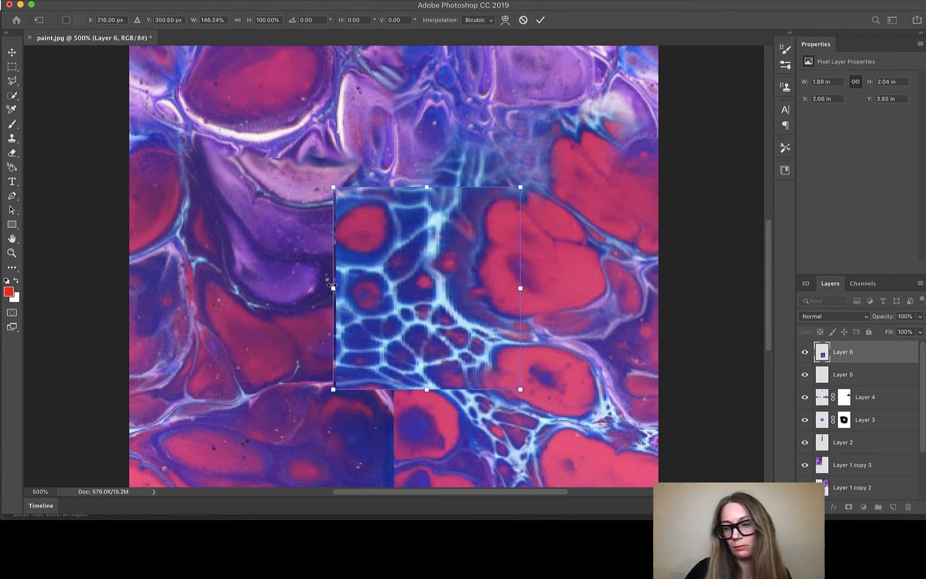
{"action": "key", "text": "Return"}
{"action": "key", "text": "m"}
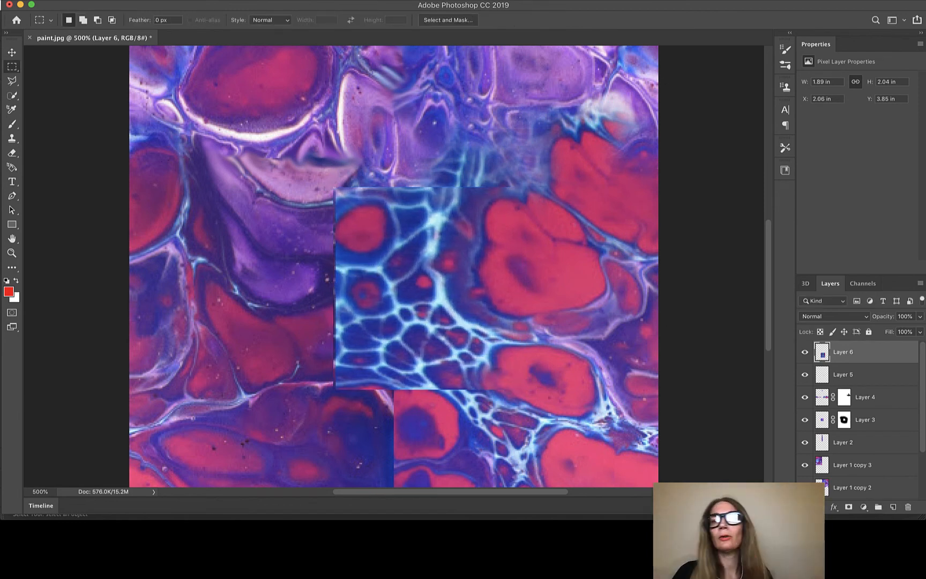
Add a layer mask to the stretched patch and hide its hard top and left edges with a 60 px black brush
{"action": "left_click", "coordinate": [848, 507]}
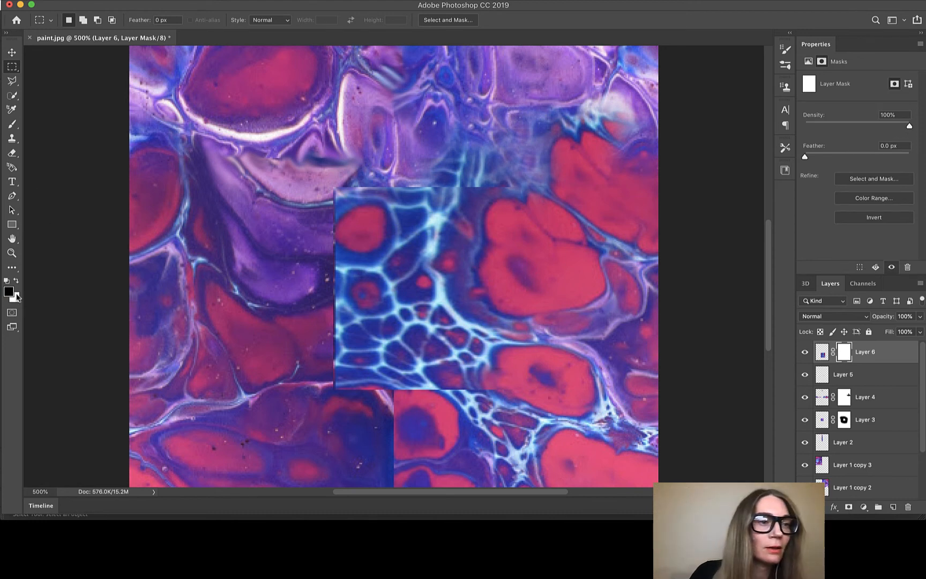
{"action": "left_click", "coordinate": [12, 126]}
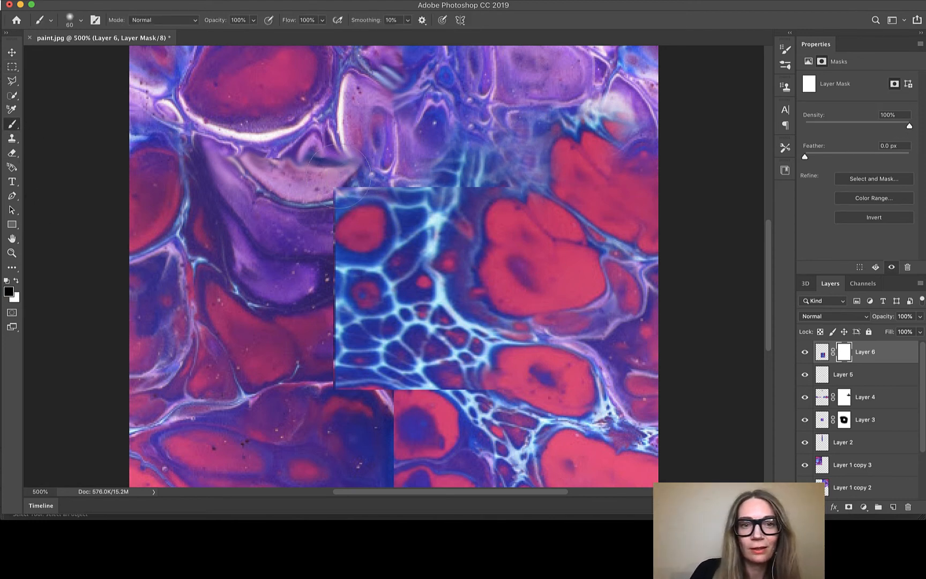
{"action": "left_click_drag", "start_coordinate": [343, 182], "coordinate": [450, 190]}
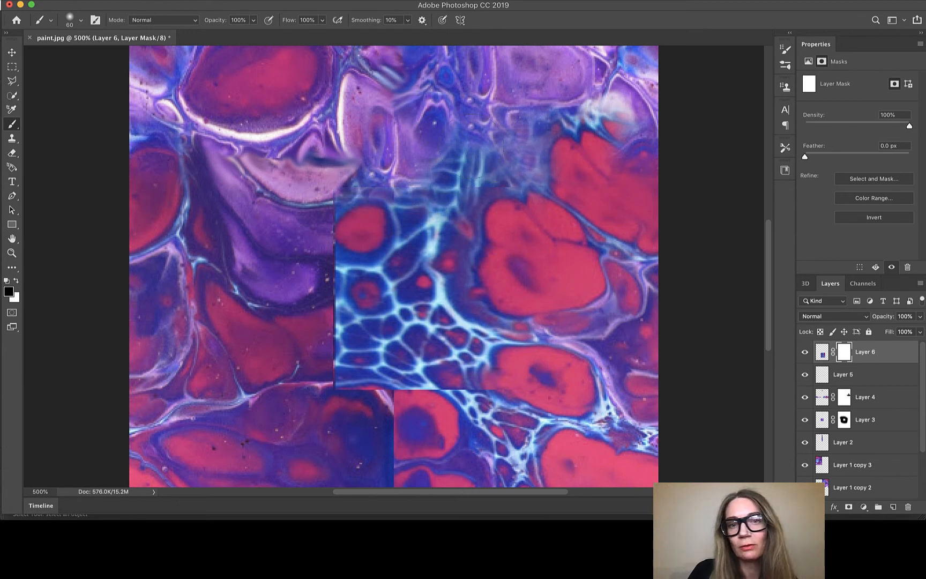
{"action": "mouse_move", "coordinate": [303, 292]}
{"action": "left_mouse_down"}
{"action": "mouse_move", "coordinate": [328, 298]}
{"action": "mouse_move", "coordinate": [300, 279]}
{"action": "mouse_move", "coordinate": [307, 321]}
{"action": "mouse_move", "coordinate": [298, 350]}
{"action": "mouse_move", "coordinate": [327, 377]}
{"action": "mouse_move", "coordinate": [303, 365]}
{"action": "mouse_move", "coordinate": [319, 405]}
{"action": "mouse_move", "coordinate": [353, 431]}
{"action": "mouse_move", "coordinate": [300, 345]}
{"action": "left_mouse_up"}
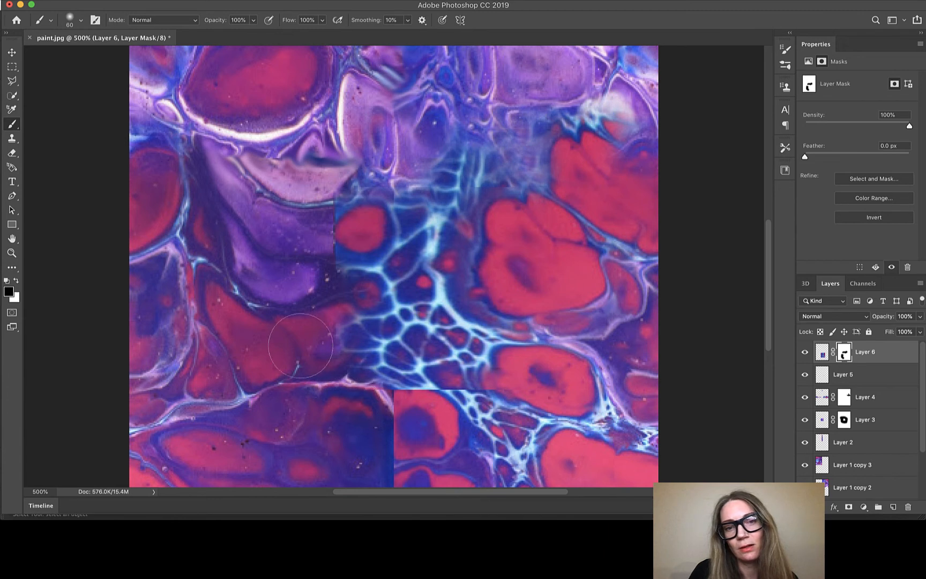
Refine the mask along the patch's left side with a 25 px brush, and restore the small red cell's edge in white
{"action": "key", "text": "bracketleft"}
{"action": "key", "text": "bracketleft"}
{"action": "key", "text": "bracketleft"}
{"action": "key", "text": "bracketleft"}
{"action": "key", "text": "bracketleft"}
{"action": "key", "text": "bracketleft"}
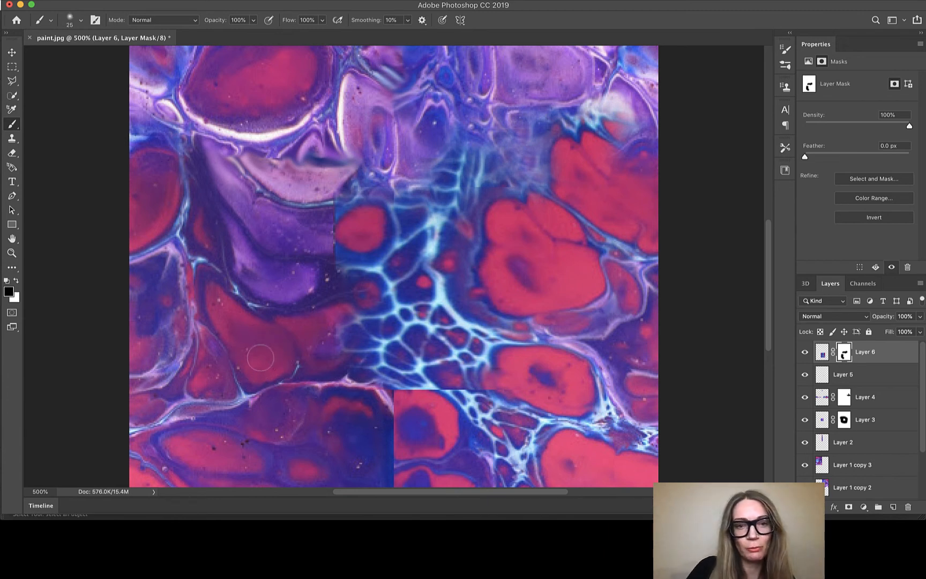
{"action": "mouse_move", "coordinate": [328, 322]}
{"action": "left_mouse_down"}
{"action": "mouse_move", "coordinate": [341, 351]}
{"action": "mouse_move", "coordinate": [347, 315]}
{"action": "mouse_move", "coordinate": [352, 325]}
{"action": "mouse_move", "coordinate": [339, 362]}
{"action": "mouse_move", "coordinate": [363, 333]}
{"action": "mouse_move", "coordinate": [333, 311]}
{"action": "mouse_move", "coordinate": [359, 317]}
{"action": "mouse_move", "coordinate": [335, 363]}
{"action": "left_mouse_up"}
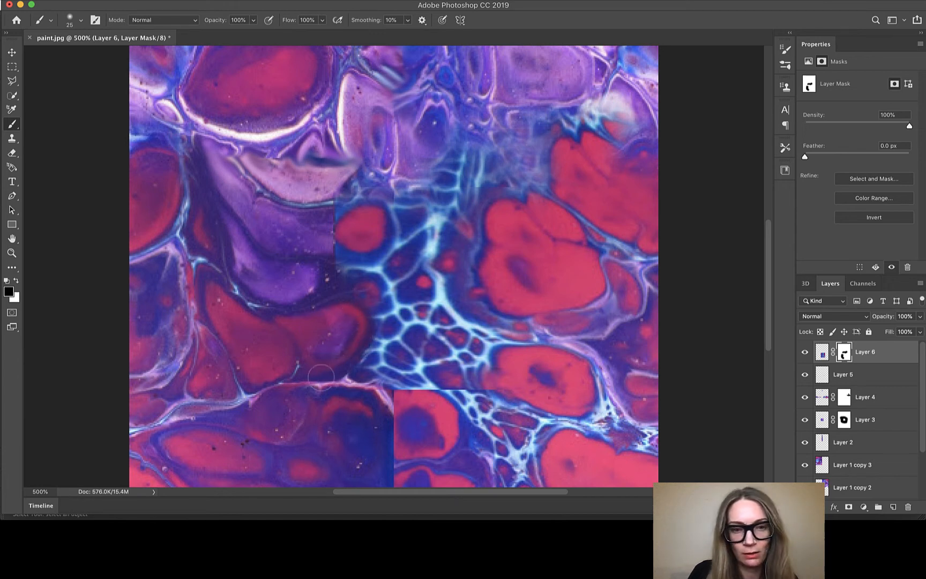
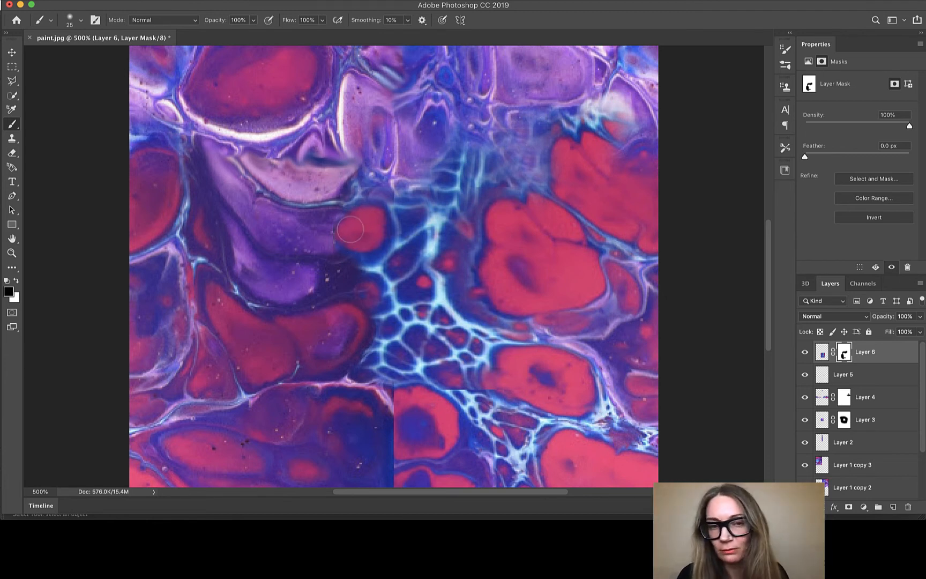
{"action": "left_click", "coordinate": [16, 280]}
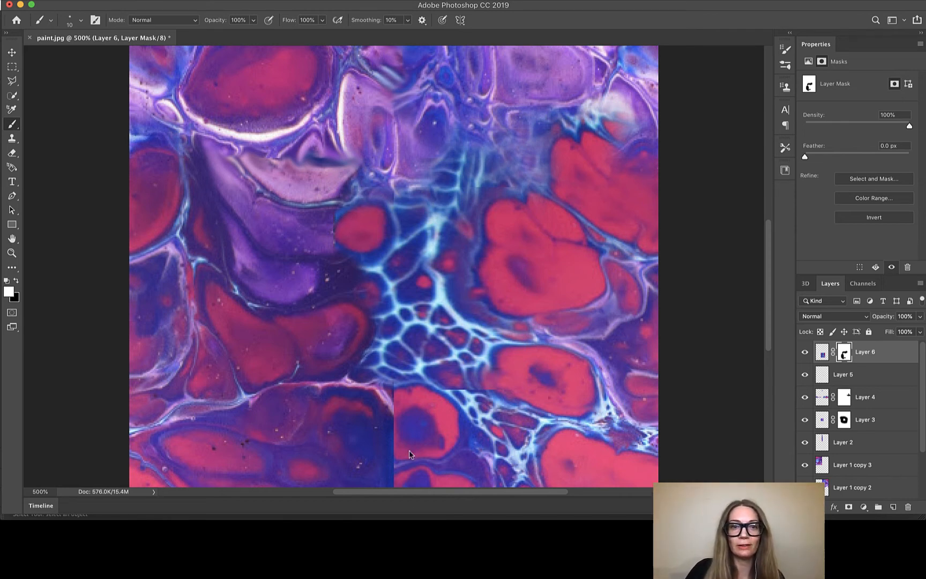
Clone web and cell paint over the patch's bottom edge on Layer 6's pixels with a 35 px Clone Stamp
{"action": "scroll", "coordinate": [409, 454], "scroll_direction": "down", "scroll_amount": 5}
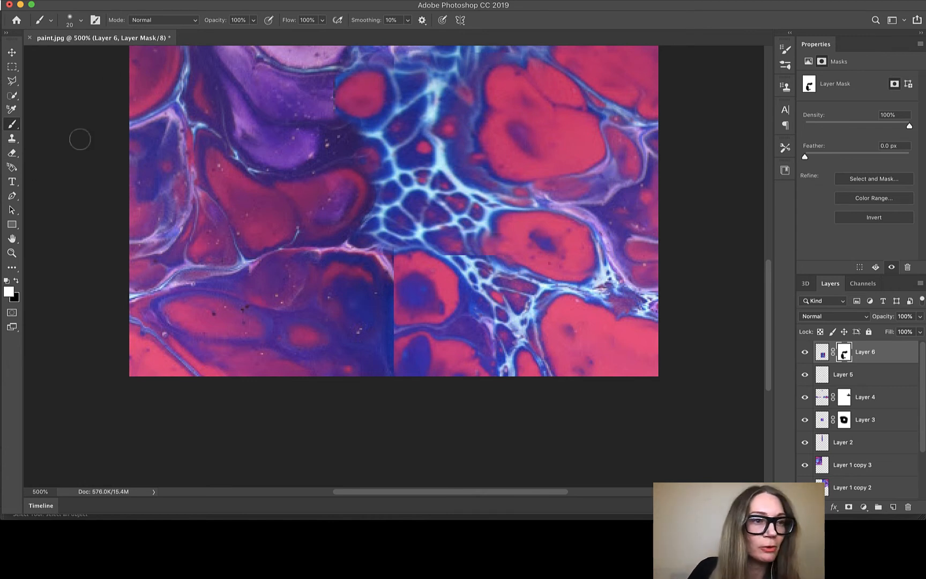
{"action": "left_click", "coordinate": [822, 352]}
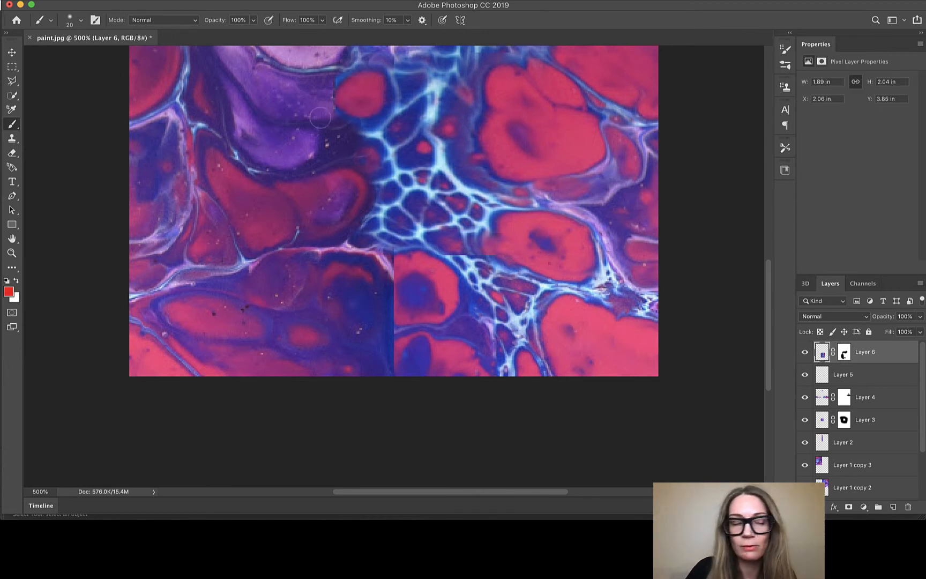
{"action": "left_click", "coordinate": [12, 138]}
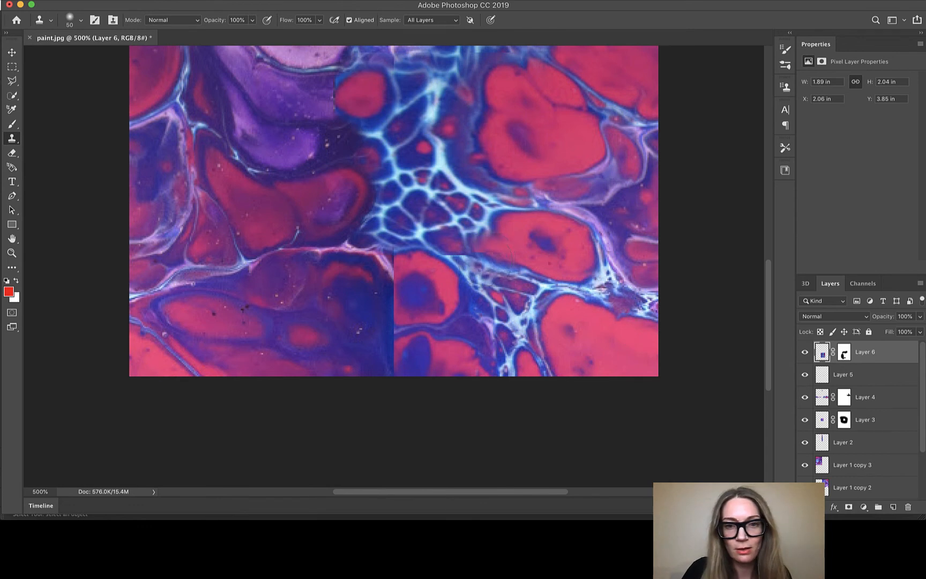
{"action": "key", "text": "bracketleft"}
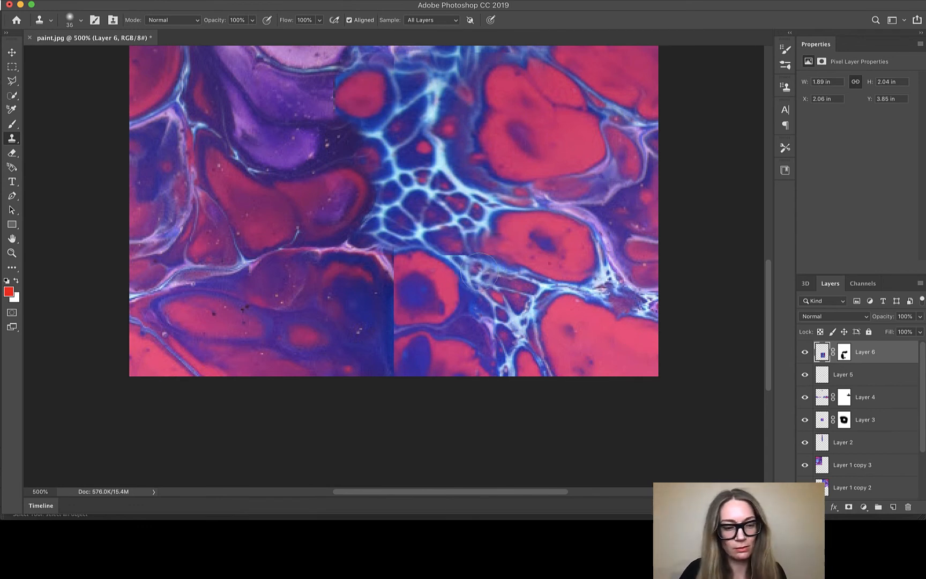
{"action": "left_click_drag", "start_coordinate": [461, 253], "coordinate": [470, 269]}
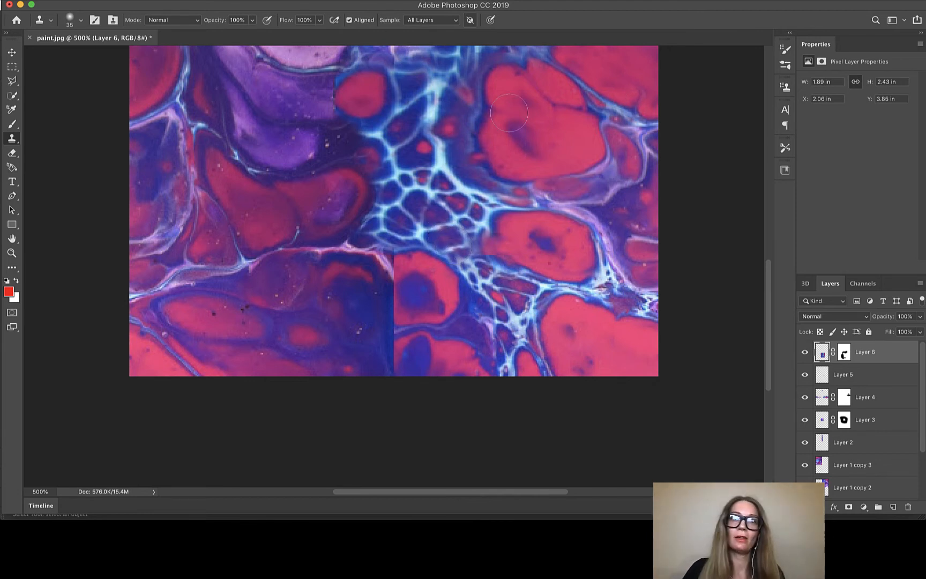
{"action": "left_click_drag", "start_coordinate": [496, 253], "coordinate": [497, 255]}
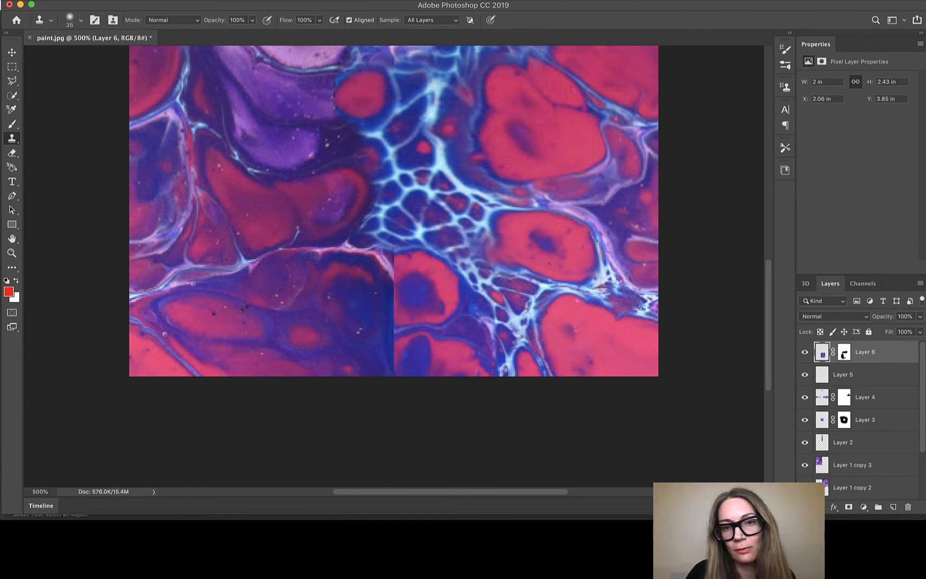
Sample dark blue paint left of the lower vertical seam and clone it over the seam into the red cell
{"action": "left_click", "coordinate": [369, 312], "text": "alt"}
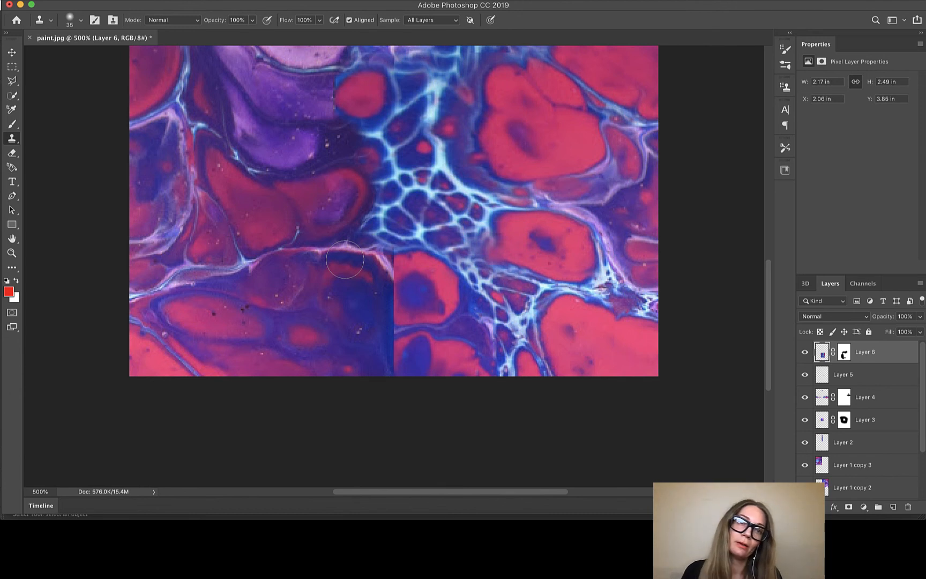
{"action": "scroll", "coordinate": [344, 259], "scroll_direction": "up", "scroll_amount": 2}
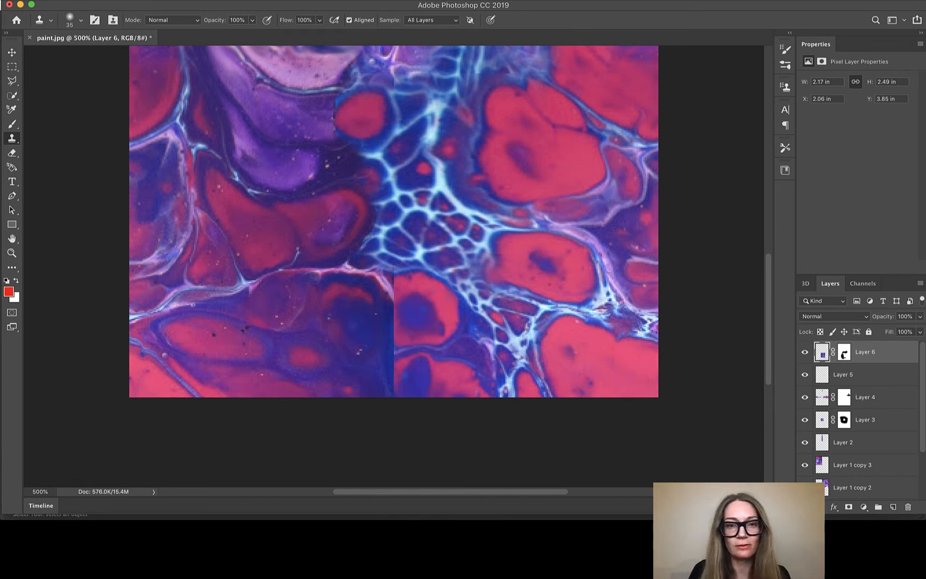
{"action": "left_click", "coordinate": [398, 309]}
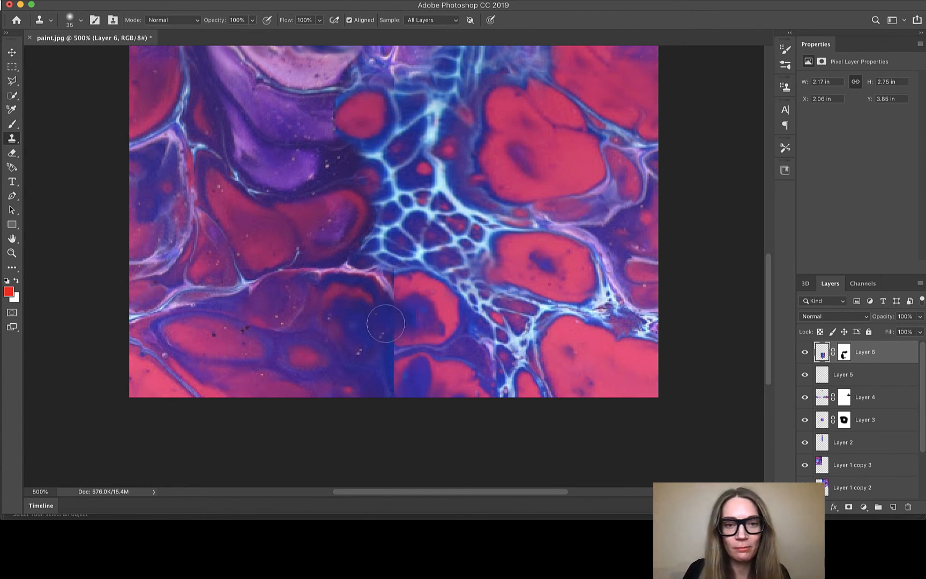
Create Layer 7 with default settings and clone dark blue paint on it over the seam and the red cell's left half
{"action": "left_click", "coordinate": [917, 284]}
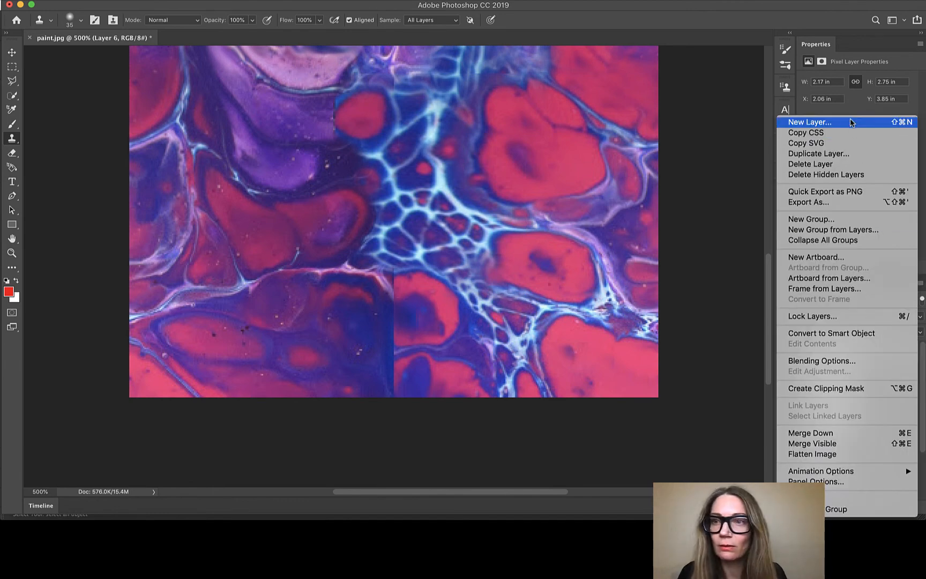
{"action": "left_click", "coordinate": [362, 455]}
{"action": "key", "text": "super+shift+n"}
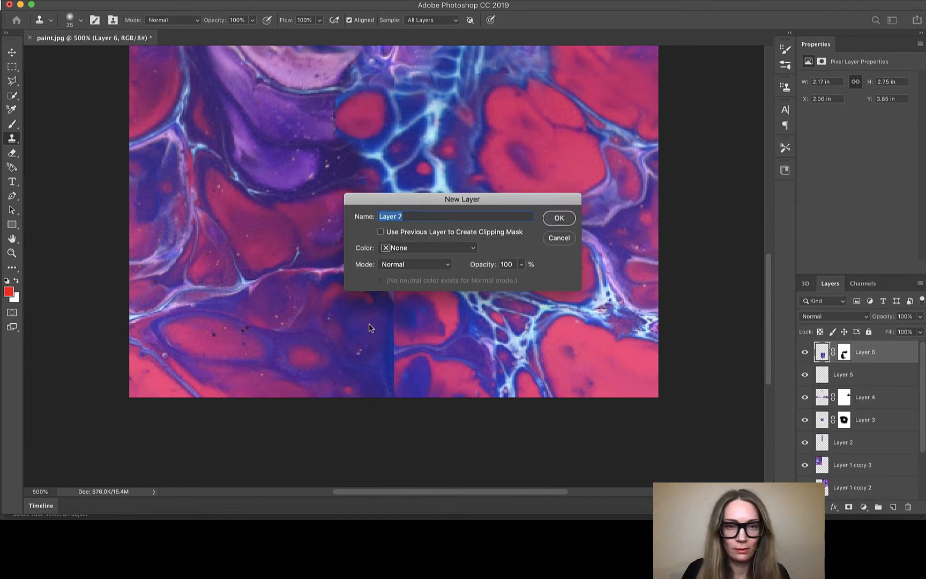
{"action": "left_click", "coordinate": [552, 225]}
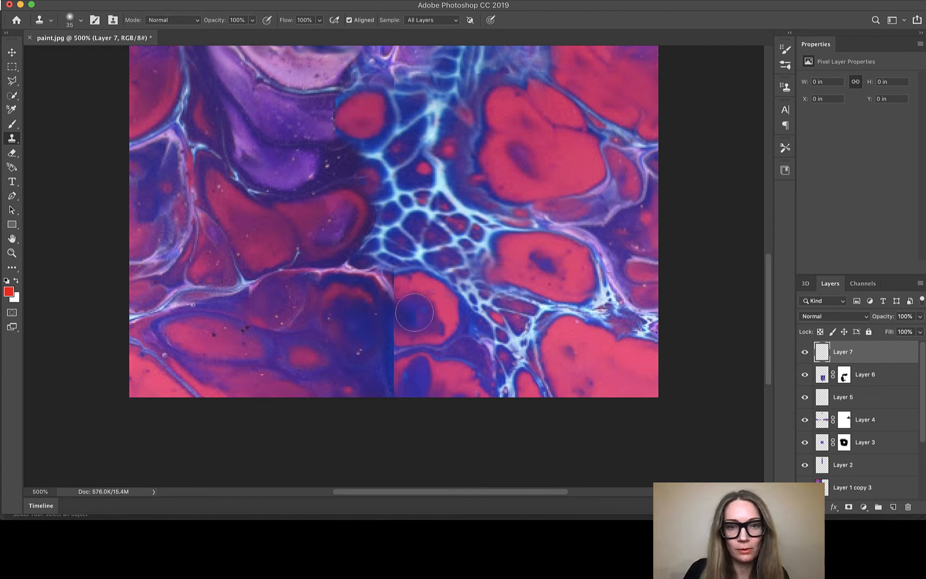
{"action": "mouse_move", "coordinate": [414, 312]}
{"action": "left_mouse_down"}
{"action": "mouse_move", "coordinate": [398, 335]}
{"action": "mouse_move", "coordinate": [384, 303]}
{"action": "mouse_move", "coordinate": [413, 289]}
{"action": "mouse_move", "coordinate": [393, 300]}
{"action": "mouse_move", "coordinate": [410, 298]}
{"action": "mouse_move", "coordinate": [401, 314]}
{"action": "mouse_move", "coordinate": [380, 321]}
{"action": "mouse_move", "coordinate": [380, 345]}
{"action": "mouse_move", "coordinate": [375, 325]}
{"action": "mouse_move", "coordinate": [387, 315]}
{"action": "mouse_move", "coordinate": [373, 315]}
{"action": "mouse_move", "coordinate": [408, 294]}
{"action": "left_mouse_up"}
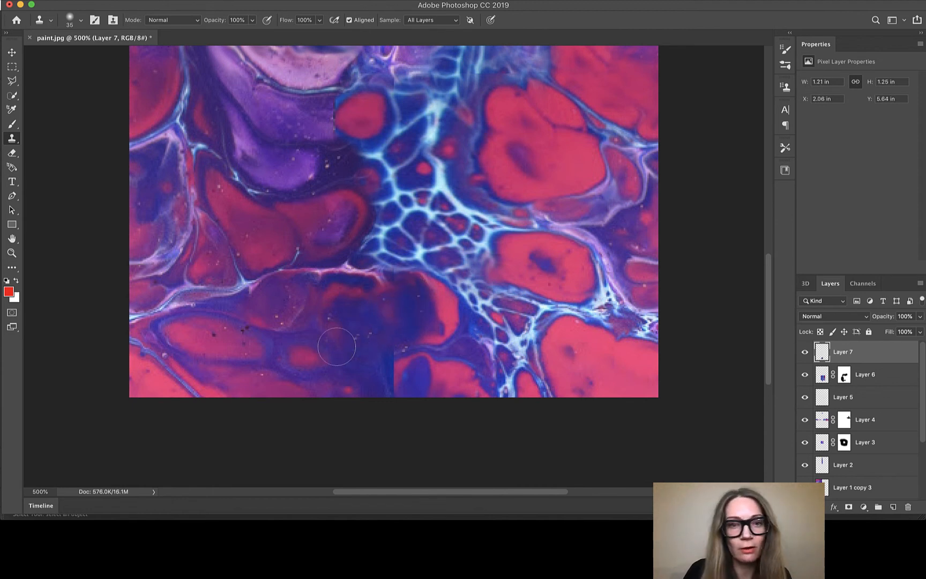
Resample and clone paint over the lowest stretch of the vertical seam, down to the image's bottom edge
{"action": "left_click", "coordinate": [363, 320], "text": "alt"}
{"action": "left_click_drag", "start_coordinate": [388, 331], "coordinate": [384, 333]}
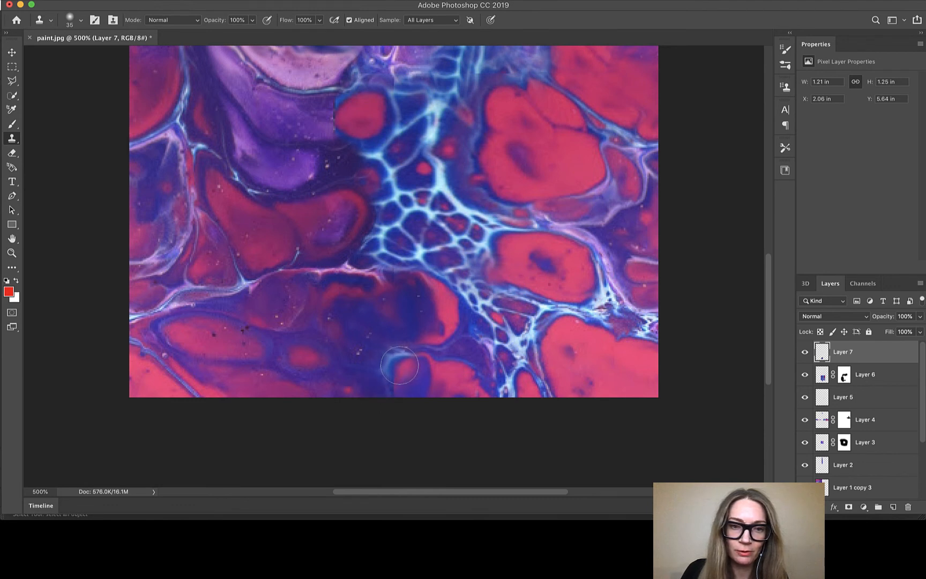
{"action": "left_click_drag", "start_coordinate": [395, 365], "coordinate": [393, 376]}
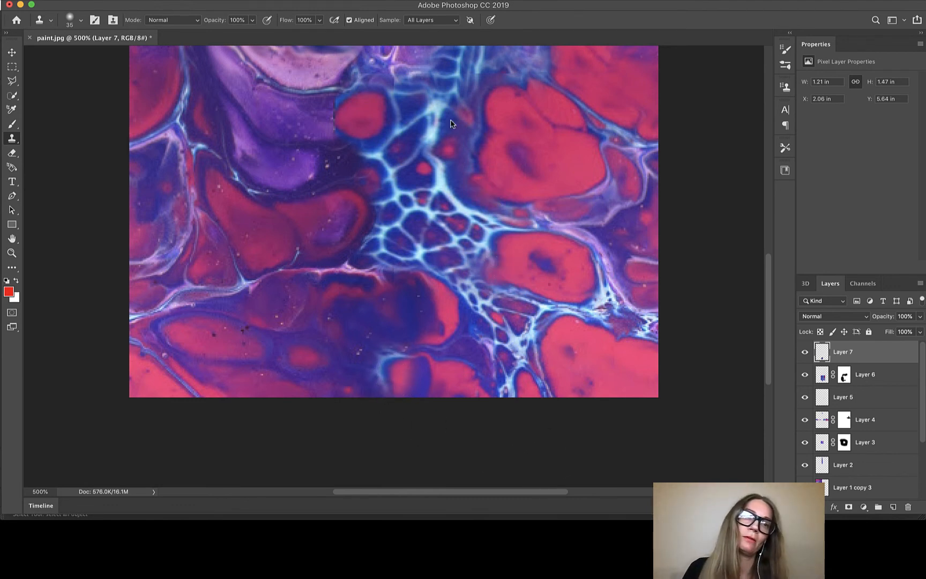
Create Layer 8 with default settings and clone blue-edged red paint over the cut left side of the small central red cell
{"action": "scroll", "coordinate": [417, 213], "scroll_direction": "up", "scroll_amount": 5}
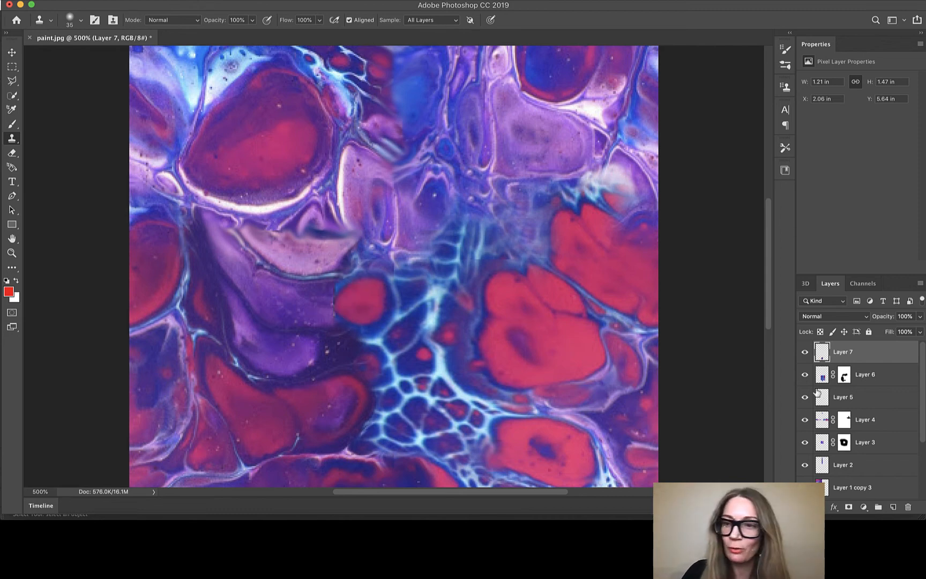
{"action": "left_click", "coordinate": [919, 282]}
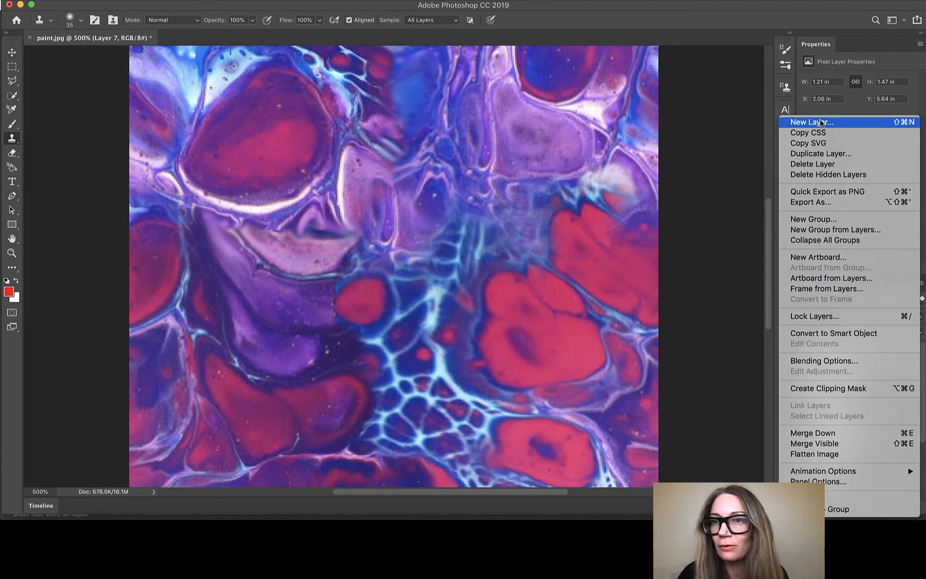
{"action": "left_click", "coordinate": [821, 122]}
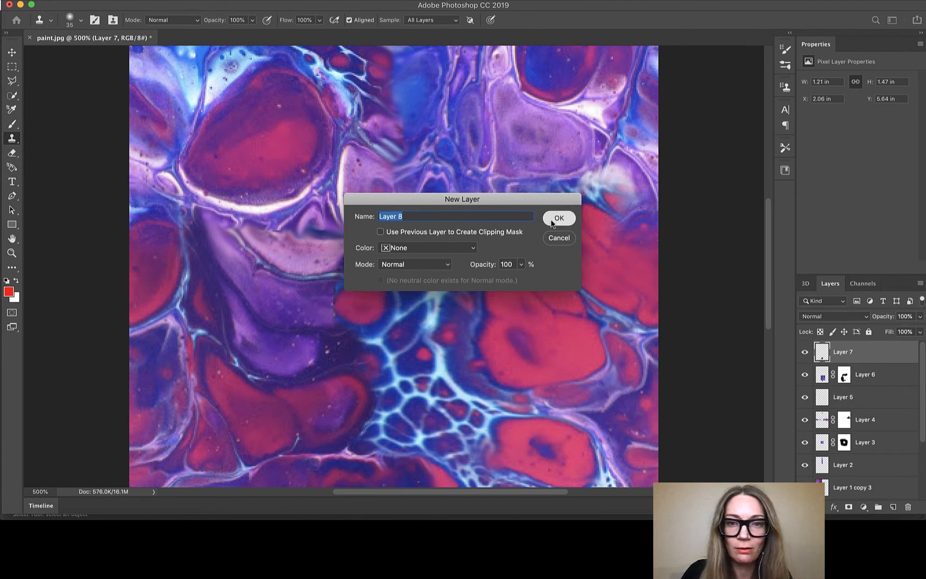
{"action": "left_click", "coordinate": [557, 217]}
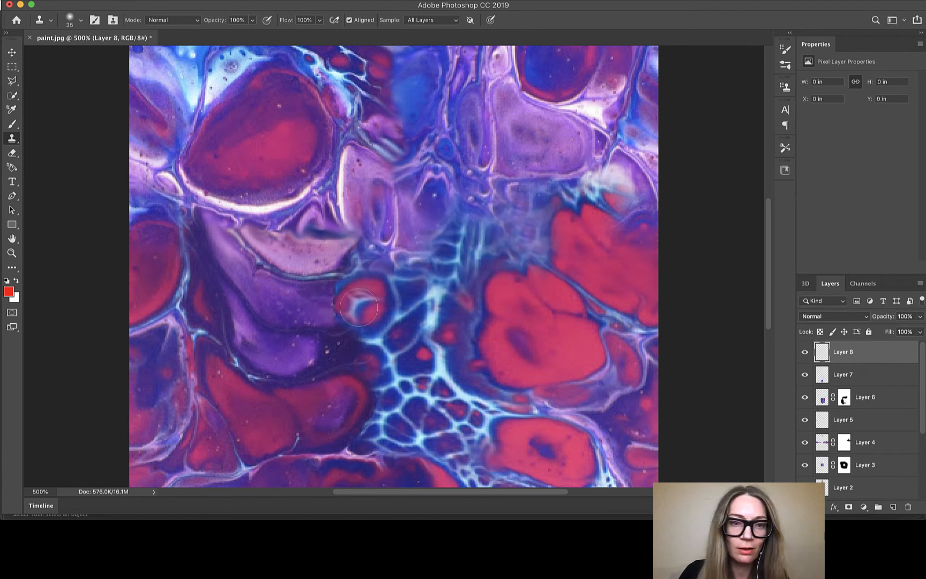
{"action": "left_click", "coordinate": [331, 294], "text": "alt"}
{"action": "left_click", "coordinate": [426, 351]}
{"action": "left_click_drag", "start_coordinate": [426, 351], "coordinate": [437, 360]}
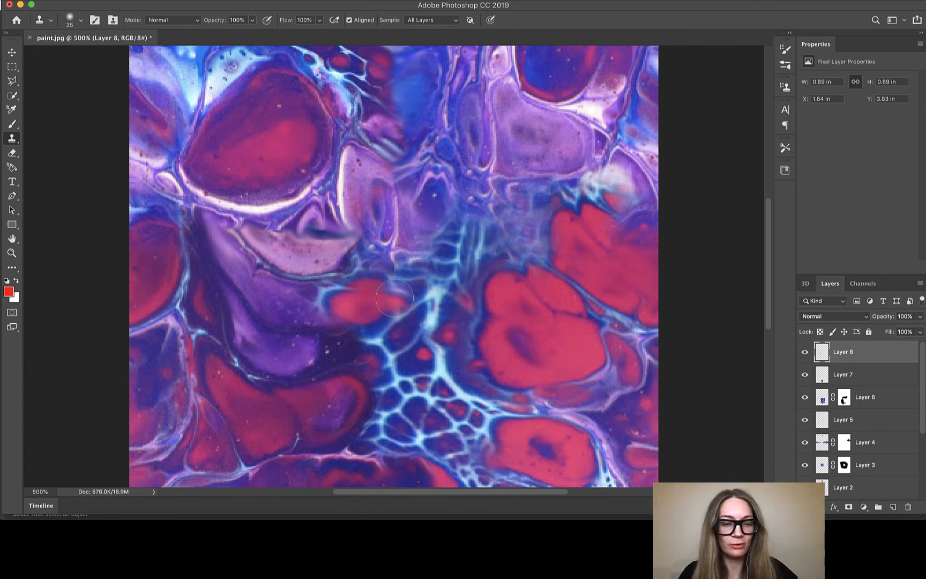
Use Free Transform on Layer 8's cloned patch to fit it to the small red cell and the surrounding purple paint
{"action": "key", "text": "super+t"}
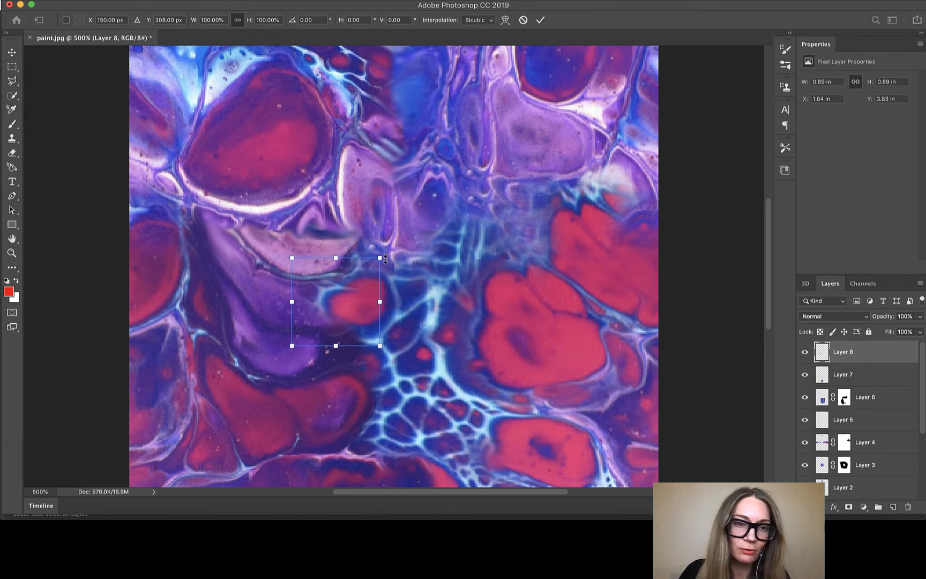
{"action": "mouse_move", "coordinate": [385, 259]}
{"action": "left_mouse_down"}
{"action": "mouse_move", "coordinate": [385, 235]}
{"action": "mouse_move", "coordinate": [368, 225]}
{"action": "mouse_move", "coordinate": [378, 231]}
{"action": "left_mouse_up"}
{"action": "key", "text": "super+z"}
{"action": "key", "text": "Return"}
{"action": "key", "text": "s"}
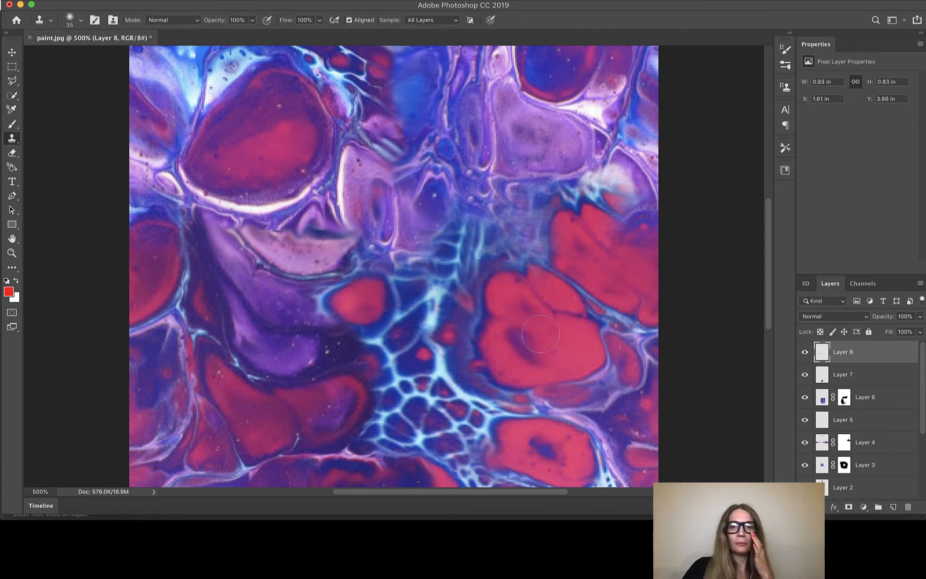
Clone lavender paint across the vertical seam below the blue patch on Layer 8
{"action": "key", "text": "super+minus"}
{"action": "key", "text": "super+minus"}
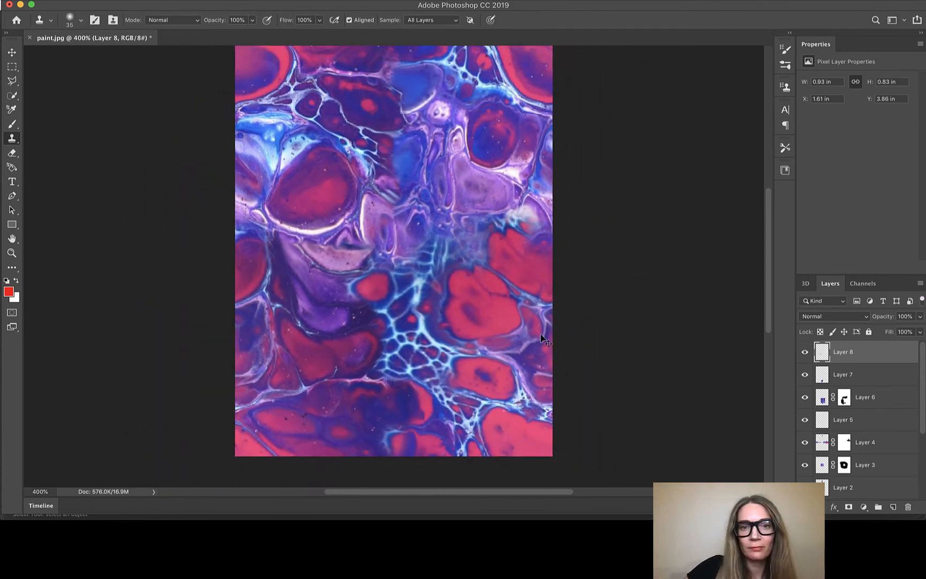
{"action": "key", "text": "super+minus"}
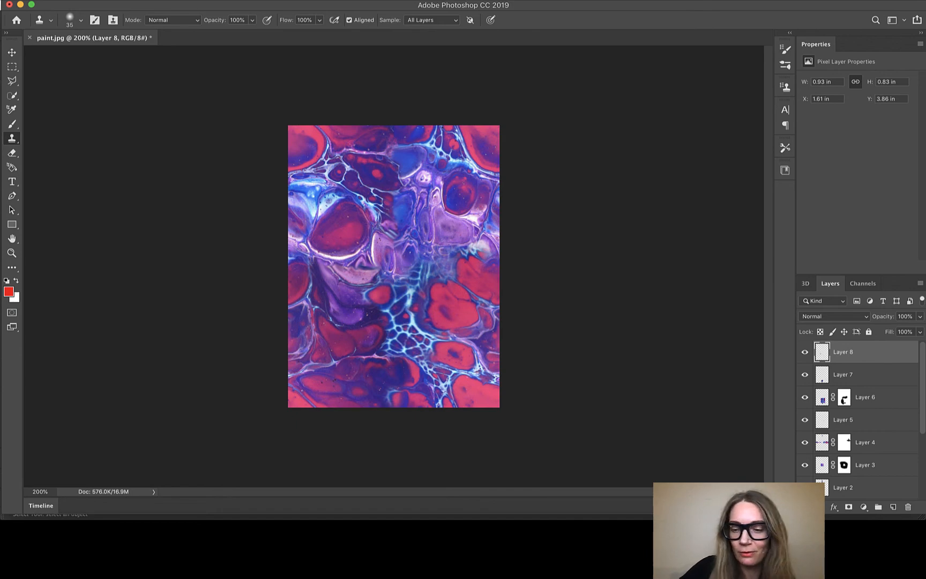
{"action": "key", "text": "super+plus"}
{"action": "key", "text": "super+plus"}
{"action": "key", "text": "super+plus"}
{"action": "key", "text": "super+plus"}
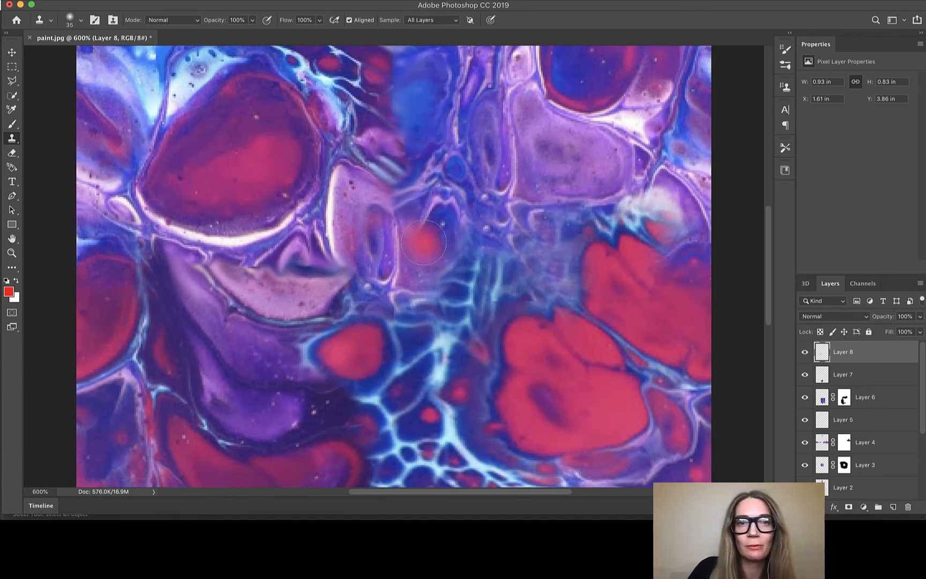
{"action": "scroll", "coordinate": [423, 242], "scroll_direction": "up", "scroll_amount": 2}
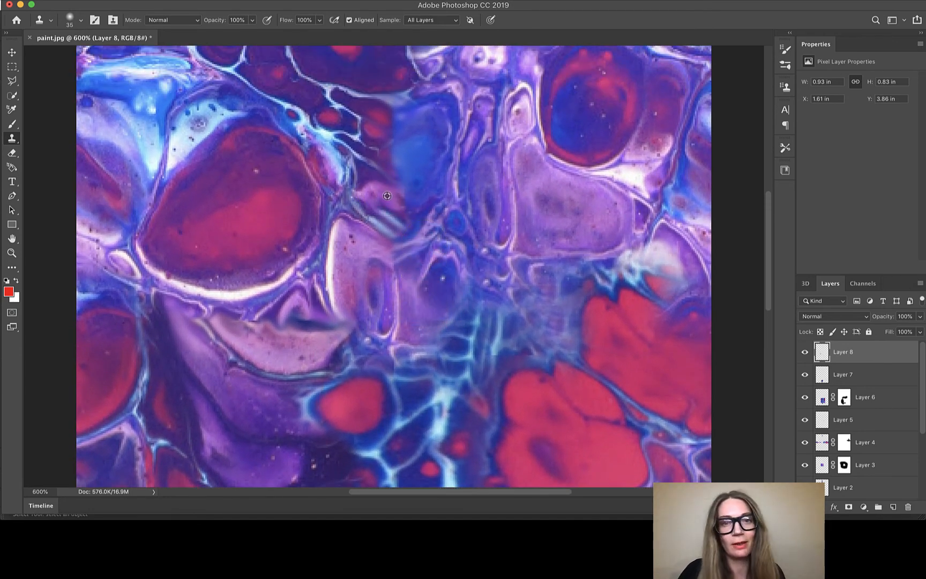
{"action": "left_click", "coordinate": [407, 206]}
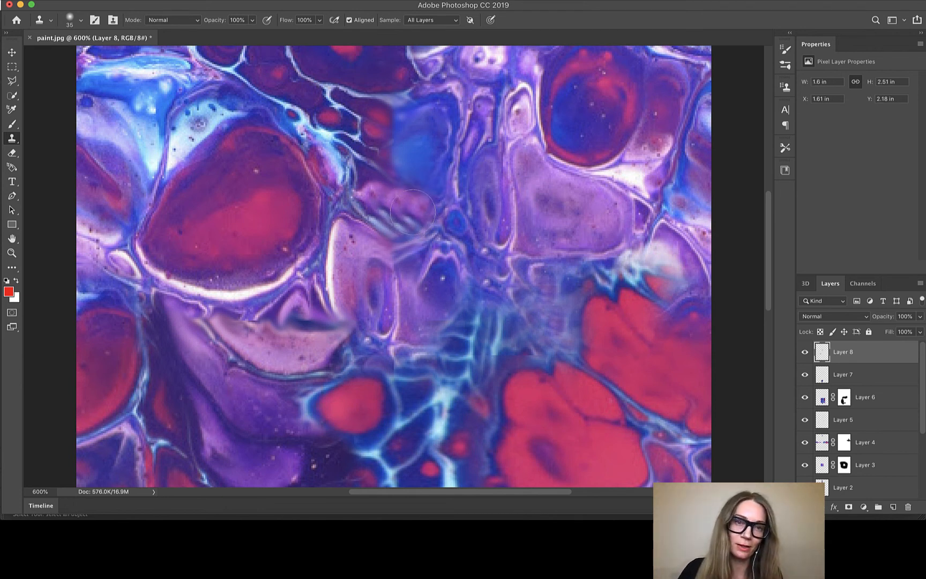
Reduce the Clone Stamp to 25 px and use paint sampled from the large lavender cell to smooth the new patch
{"action": "key", "text": "bracketleft"}
{"action": "key", "text": "bracketleft"}
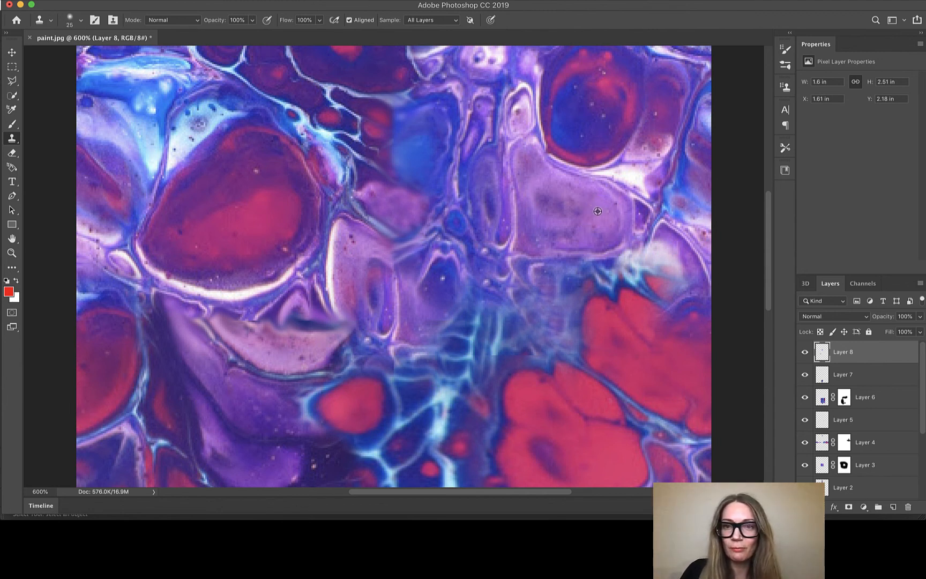
{"action": "left_click", "coordinate": [597, 211], "text": "alt"}
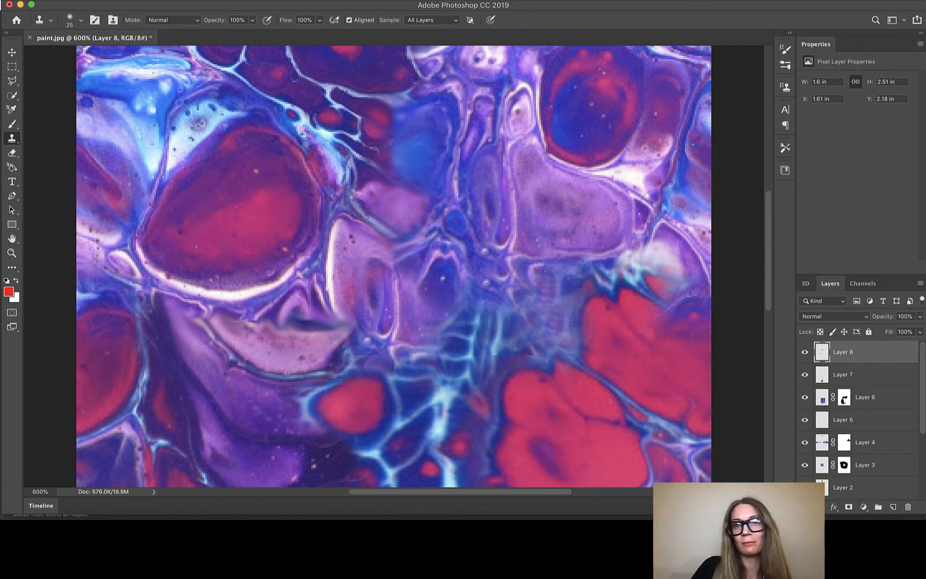
{"action": "scroll", "coordinate": [698, 346], "scroll_direction": "down", "scroll_amount": 5}
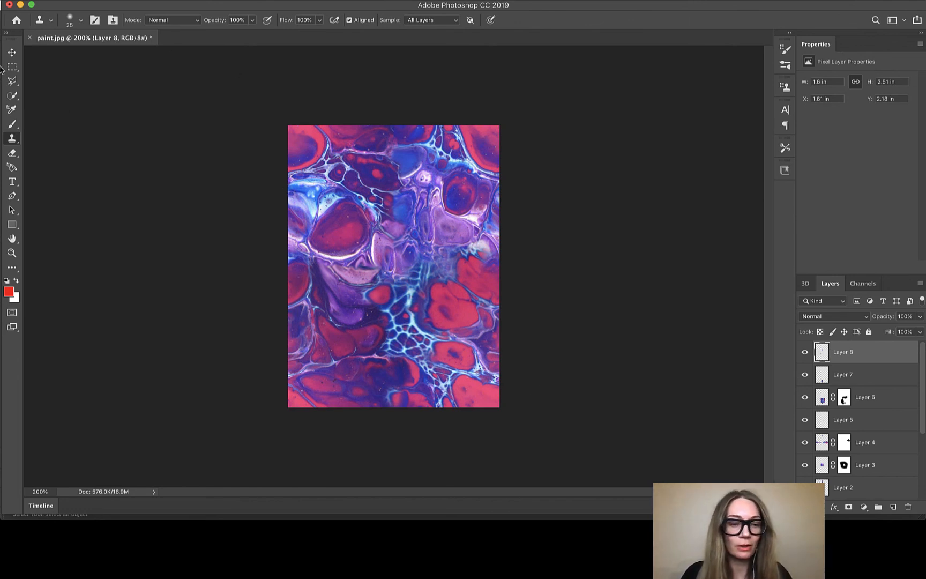
Copy the whole image merged and paste it into a new 384 x 512 px document at 72 pixels/inch
{"action": "key", "text": "super+a"}
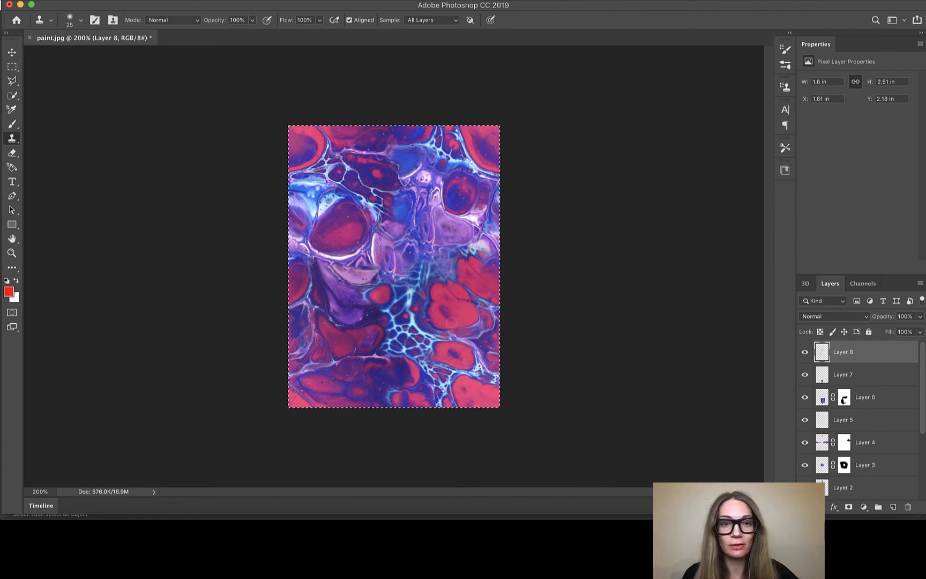
{"action": "left_click", "coordinate": [117, 0]}
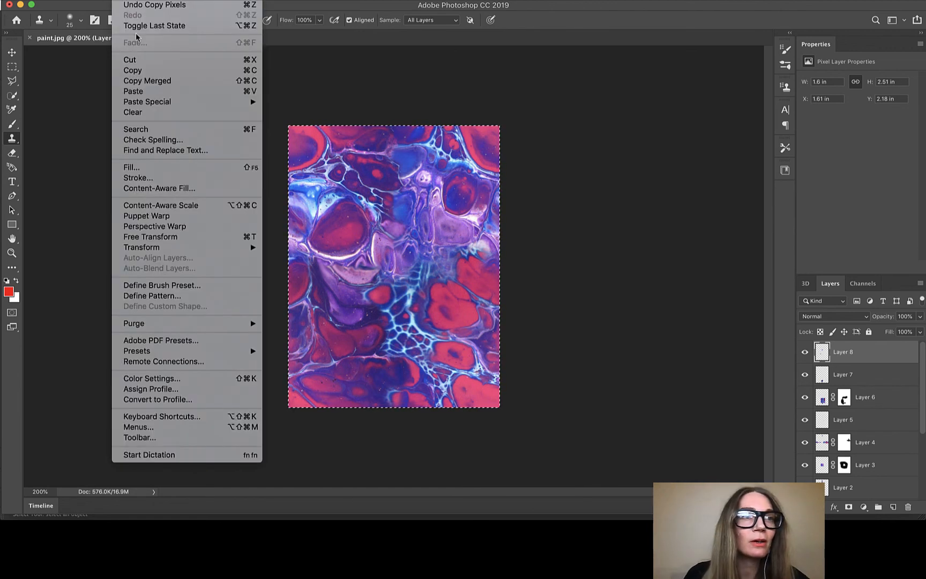
{"action": "left_click", "coordinate": [156, 81]}
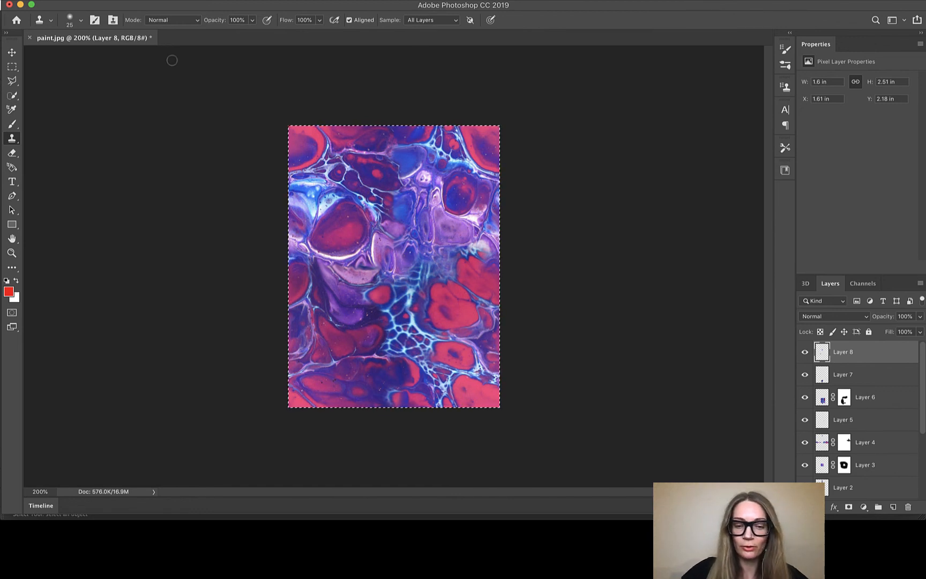
{"action": "key", "text": "super+n"}
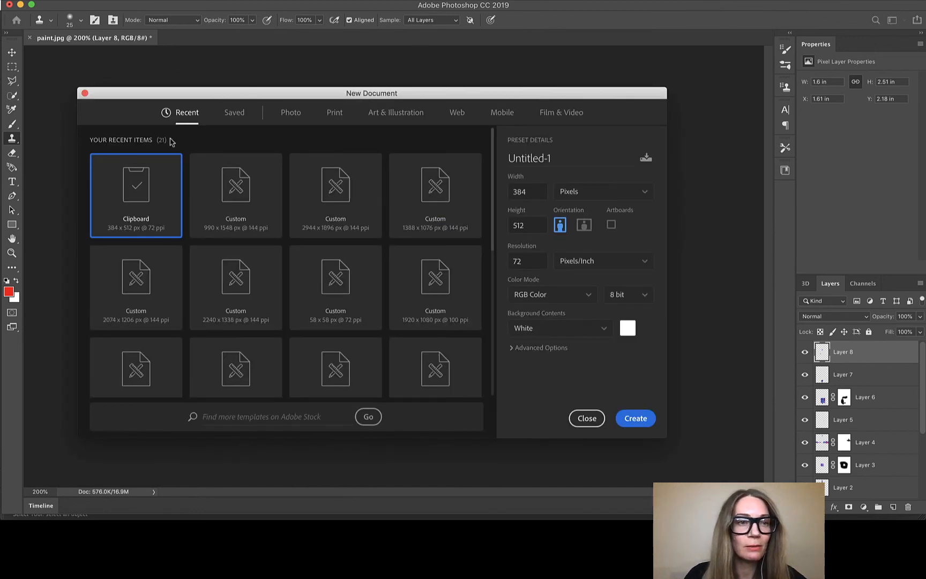
{"action": "left_click", "coordinate": [632, 424]}
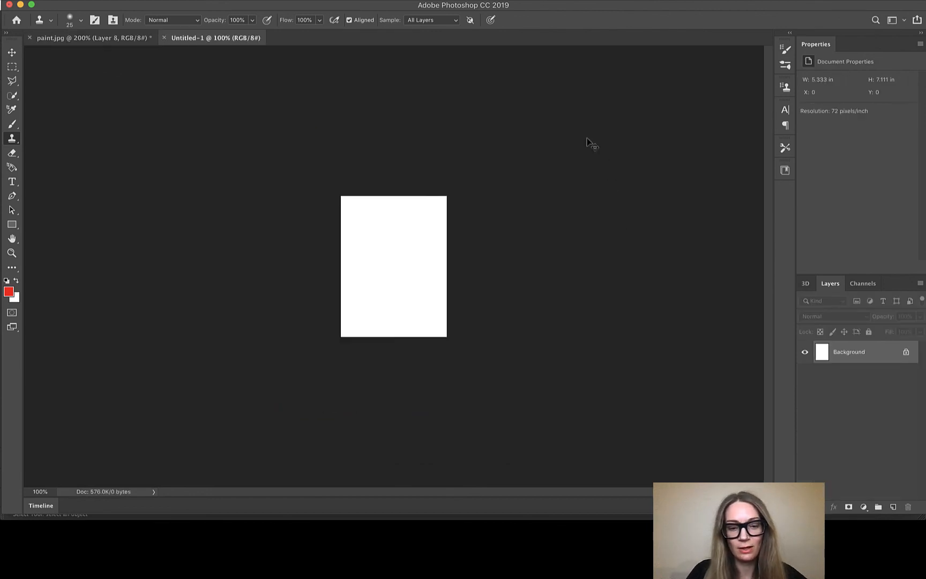
{"action": "key", "text": "super+v"}
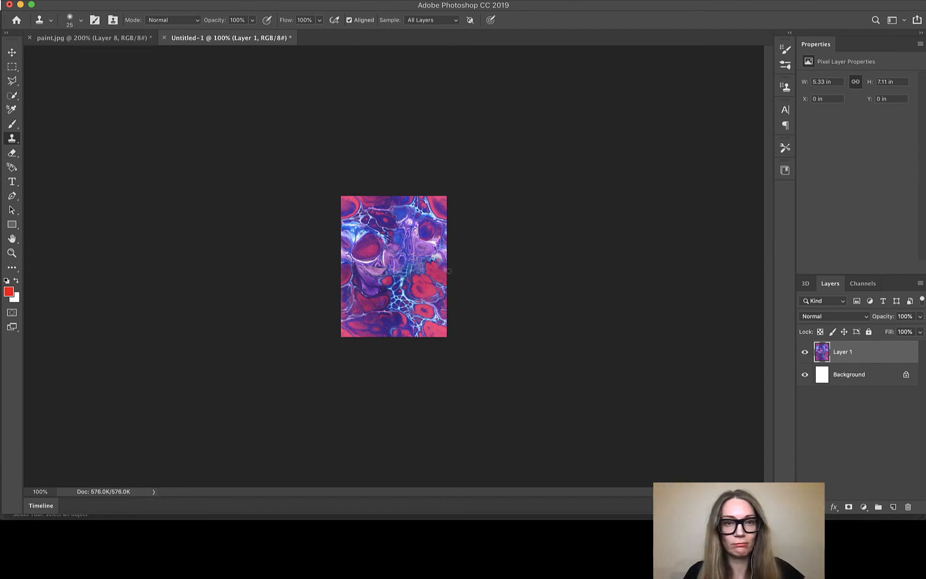
Scale the pasted layer to 50% so it fills the lower-left quarter of the canvas
{"action": "key", "text": "super+t"}
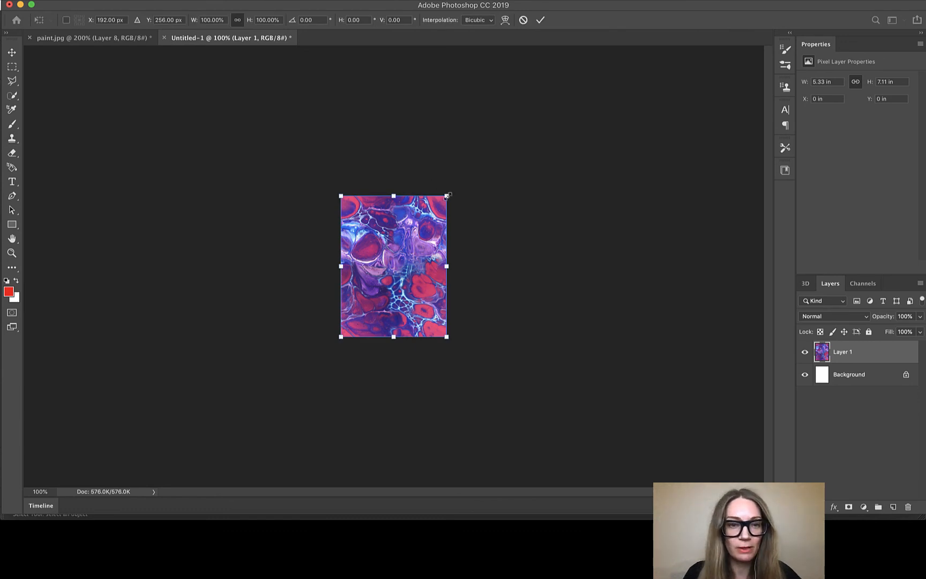
{"action": "left_click_drag", "start_coordinate": [448, 196], "coordinate": [394, 267]}
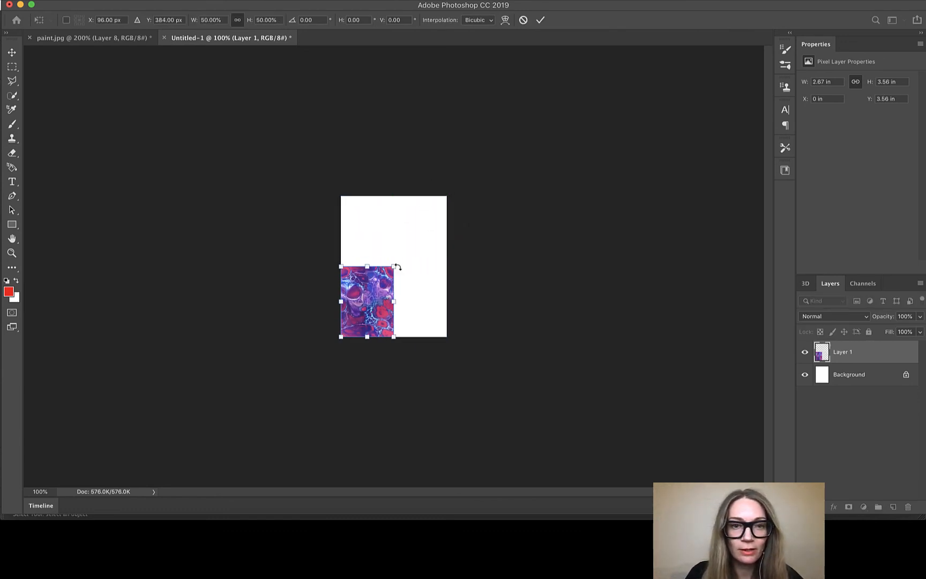
{"action": "key", "text": "super+equal"}
{"action": "key", "text": "super+equal"}
{"action": "key", "text": "super+equal"}
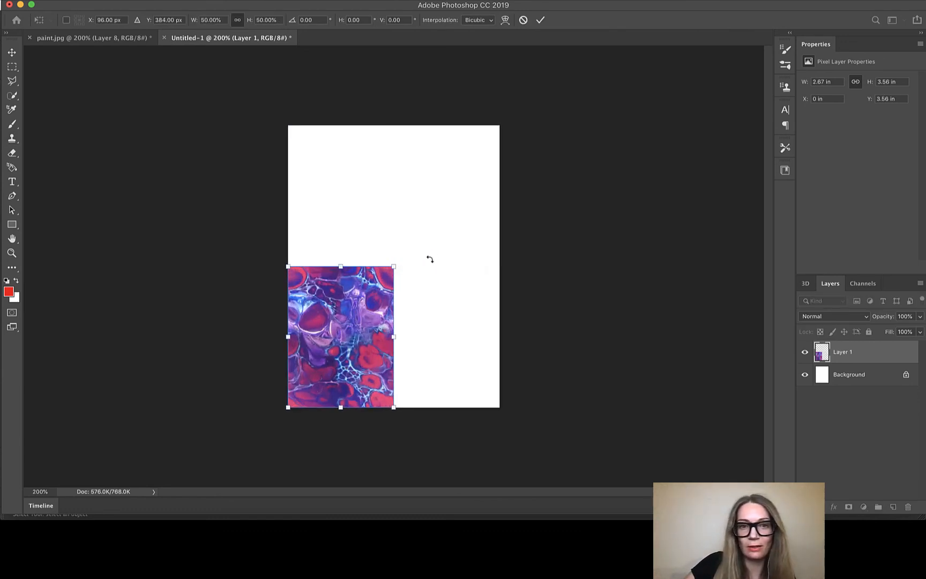
{"action": "scroll", "coordinate": [430, 258], "scroll_direction": "down", "scroll_amount": 3}
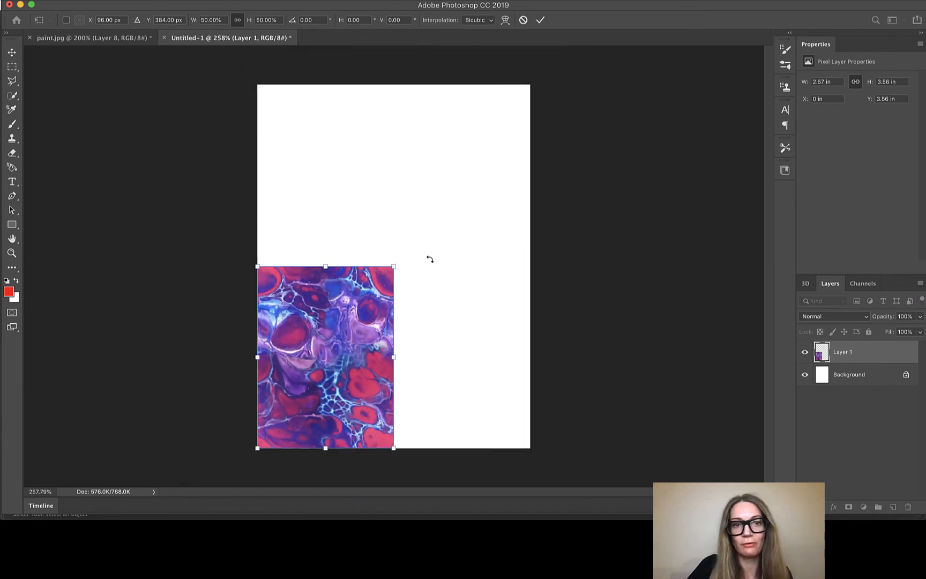
{"action": "left_click", "coordinate": [11, 52]}
{"action": "left_click", "coordinate": [182, 162]}
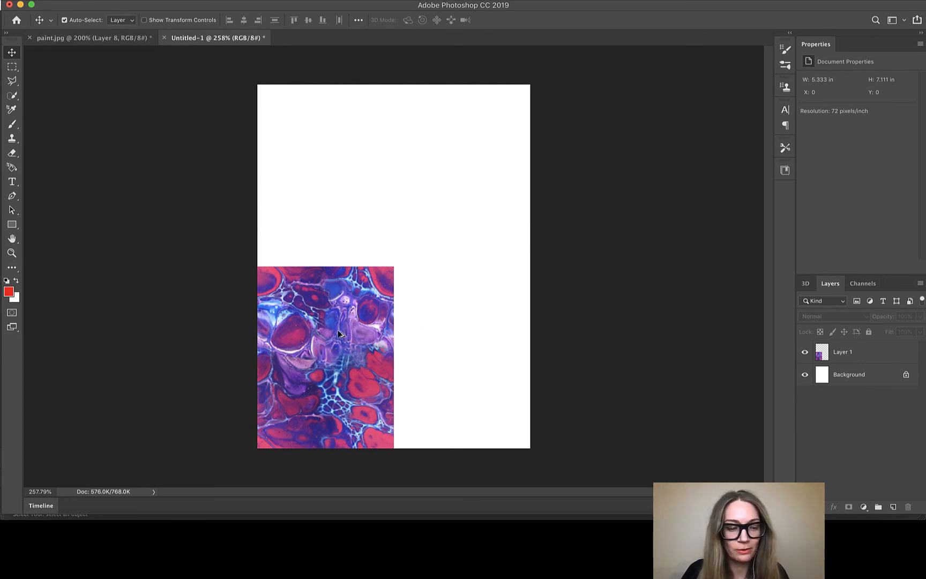
Duplicate the half-size image into the other three quarters of the canvas to test the tiling
{"action": "left_click_drag", "start_coordinate": [340, 334], "coordinate": [465, 184]}
{"action": "left_click_drag", "start_coordinate": [467, 187], "coordinate": [339, 195]}
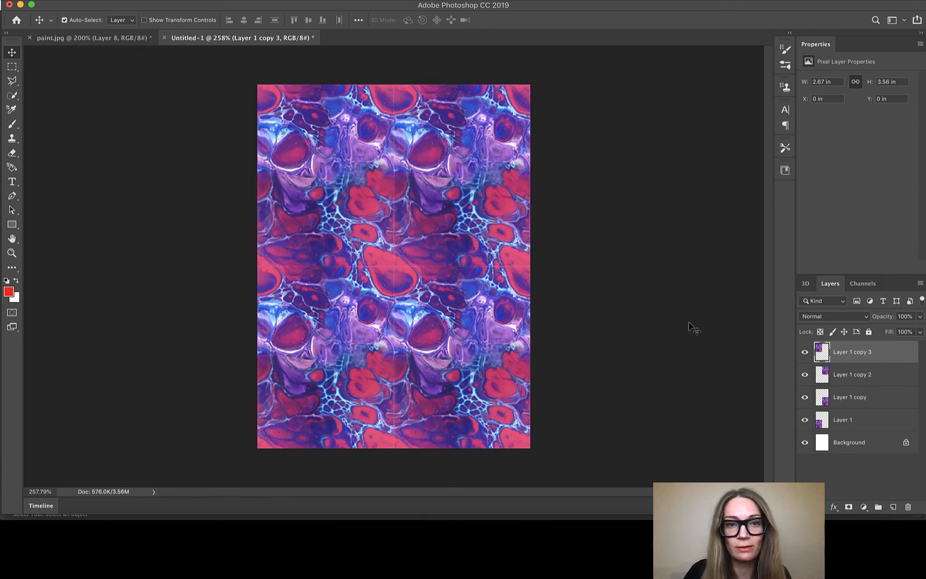
{"action": "left_click", "coordinate": [689, 323]}
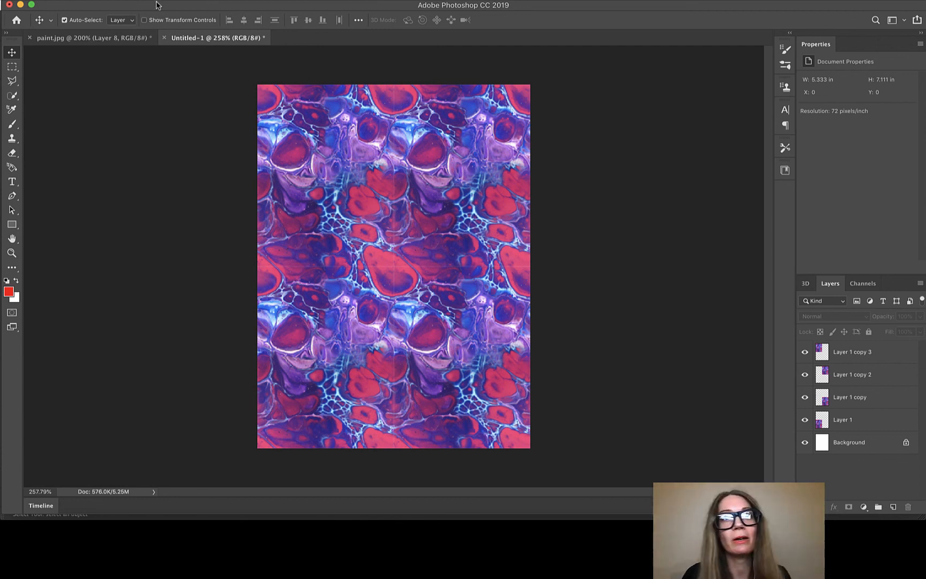
Show the document's history and revert it to the Paste state, undoing the scaling and the tiled copies
{"action": "left_click", "coordinate": [356, 0]}
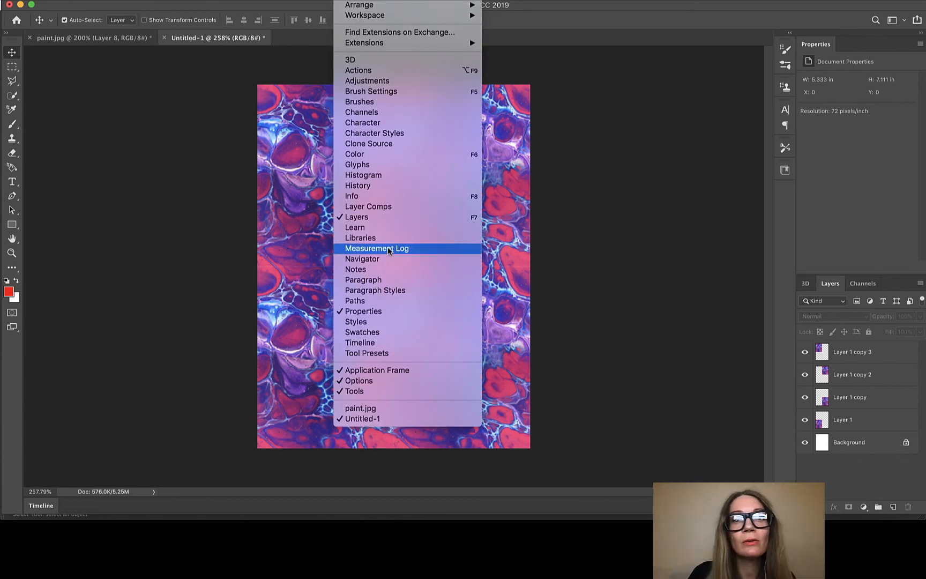
{"action": "left_click", "coordinate": [379, 186]}
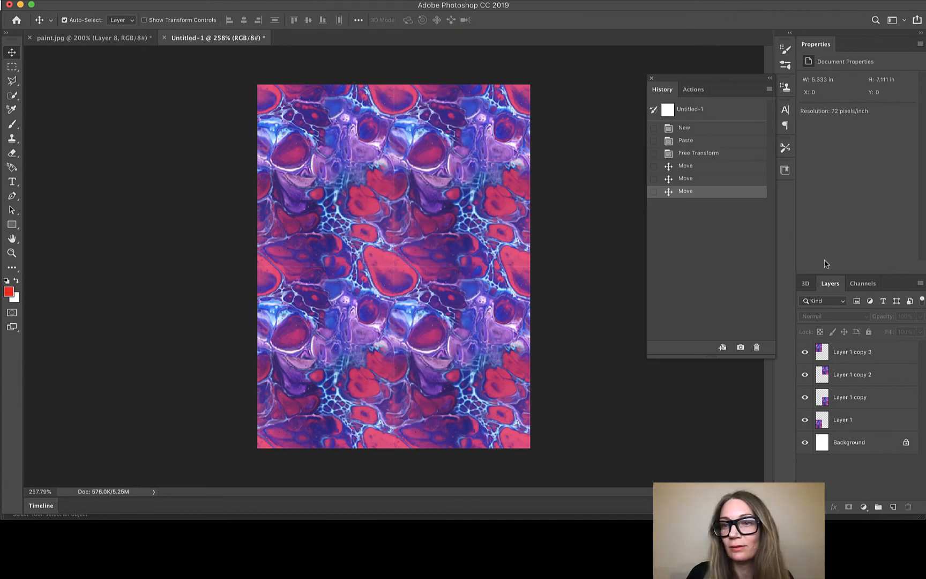
{"action": "left_click", "coordinate": [691, 140]}
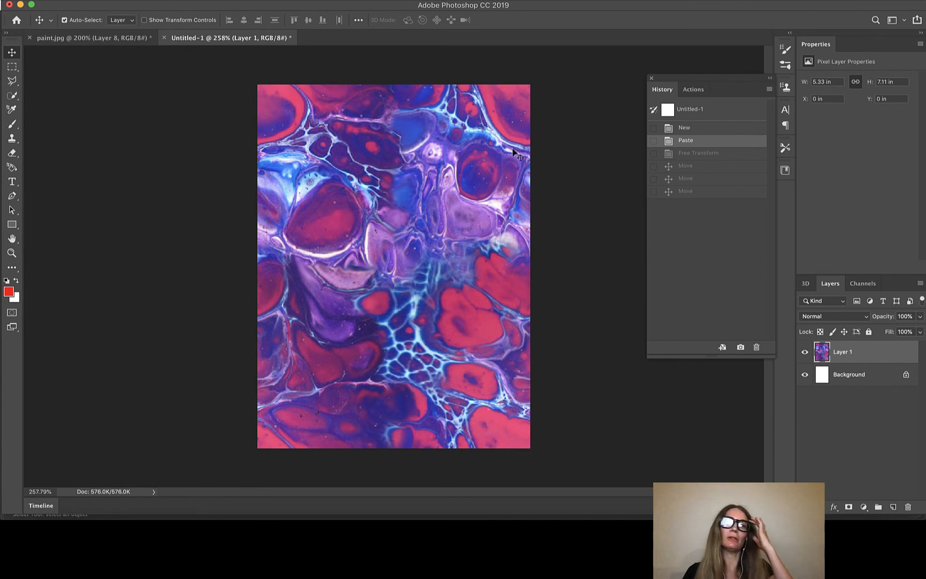
Save the layered paint.jpg document as paint-seamless.psd in the textures folder, in Photoshop format with Maximize Compatibility on
{"action": "left_click", "coordinate": [103, 38]}
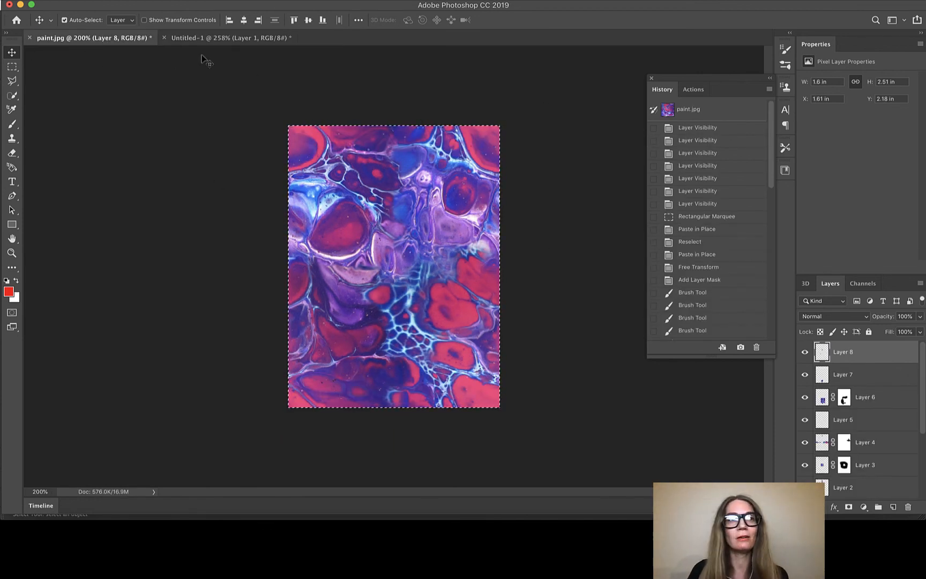
{"action": "left_click", "coordinate": [99, 0]}
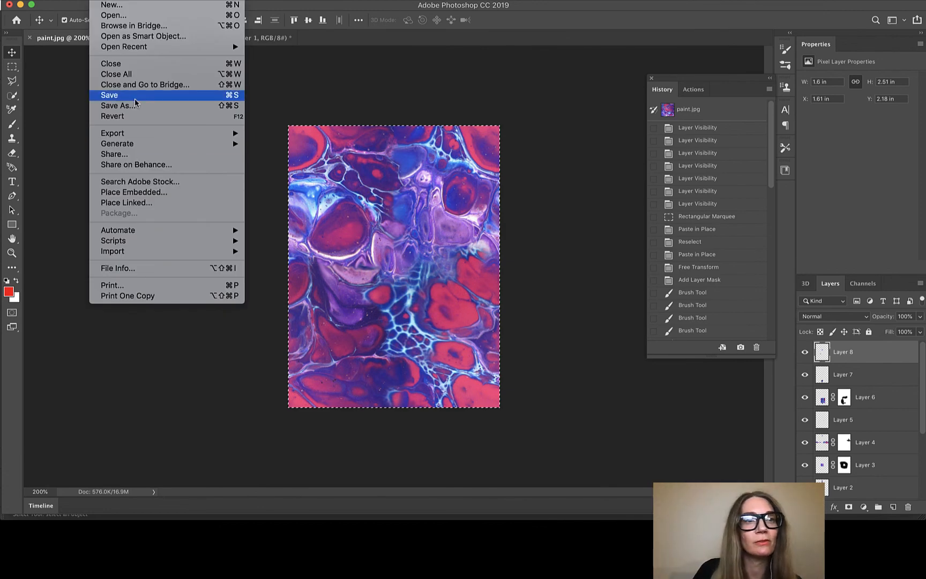
{"action": "key", "text": "Escape"}
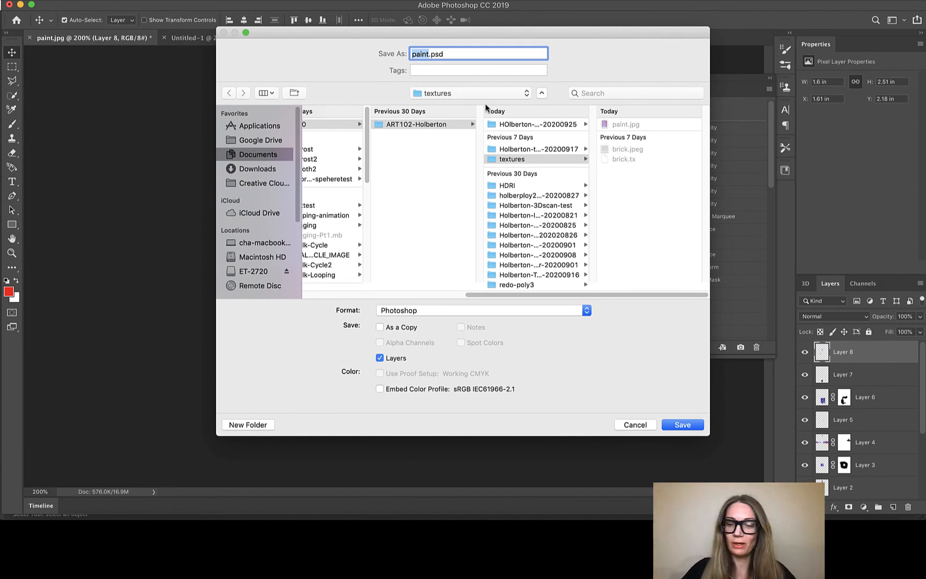
{"action": "key", "text": "Right"}
{"action": "type", "text": "-seamless"}
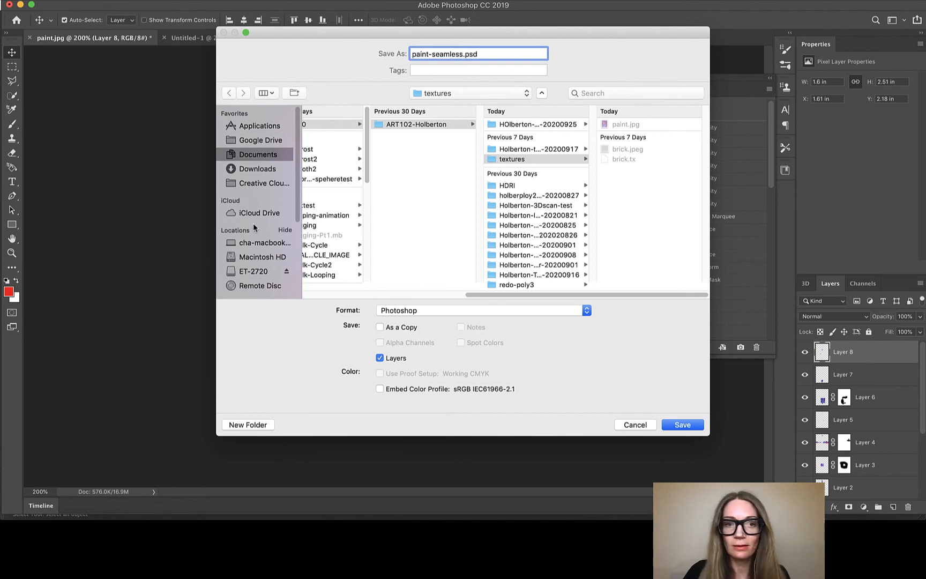
{"action": "left_click", "coordinate": [695, 425]}
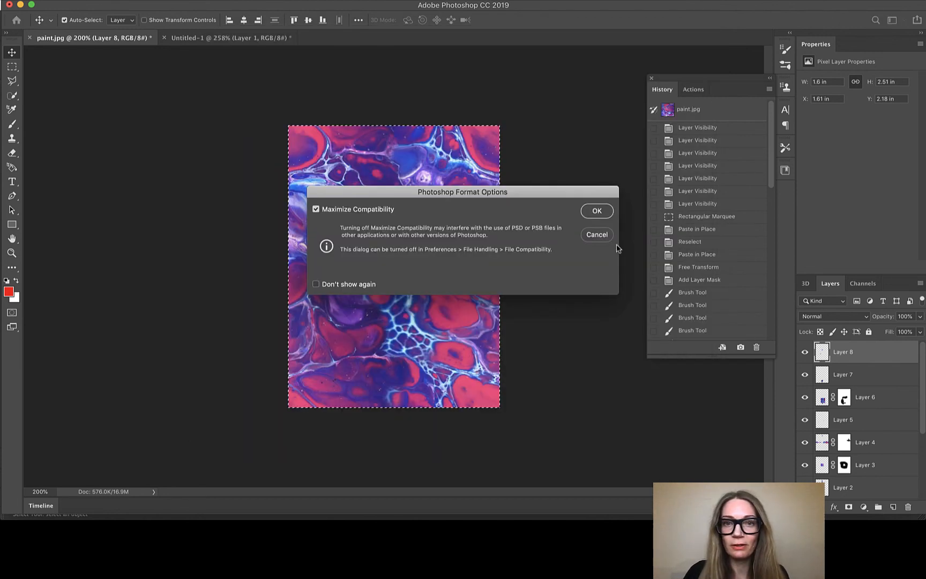
{"action": "left_click", "coordinate": [596, 210]}
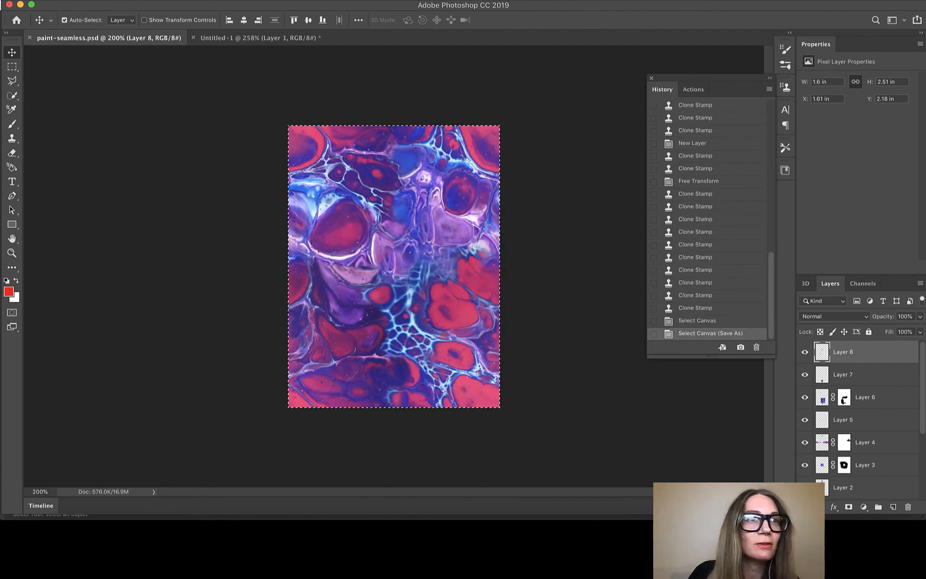
Save a PNG copy of the document as paint-seamless.png in the textures folder, using the large file size option
{"action": "left_click", "coordinate": [98, 0]}
{"action": "left_click", "coordinate": [139, 107]}
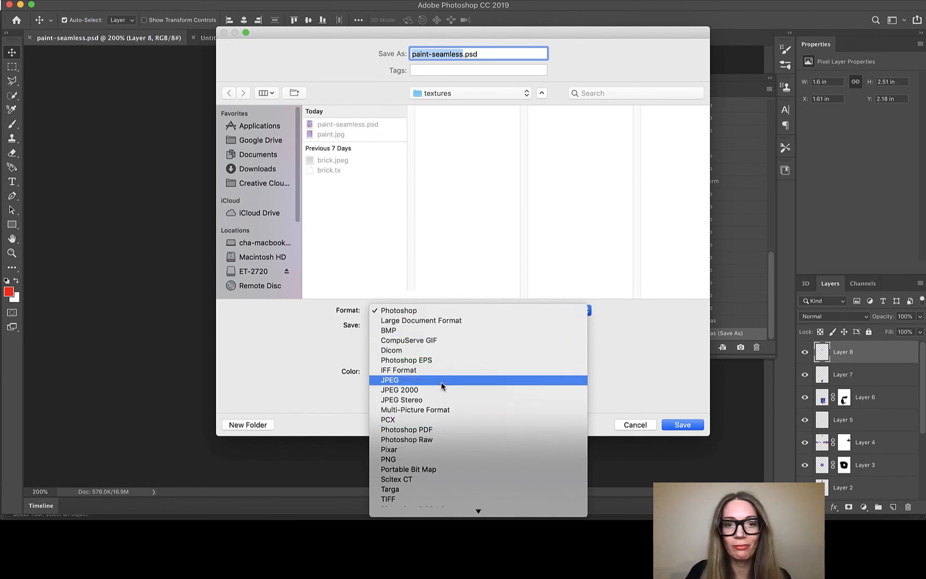
{"action": "left_click", "coordinate": [454, 459]}
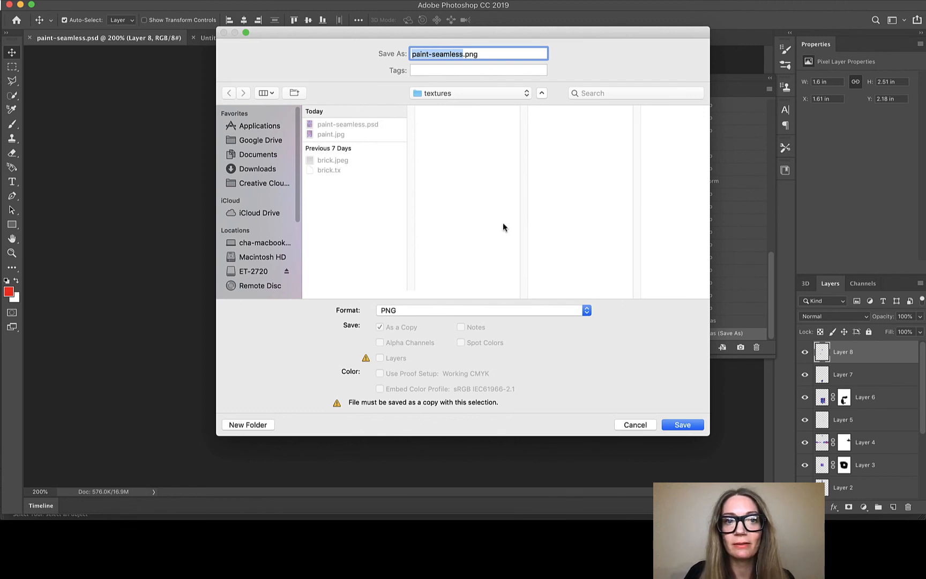
{"action": "left_click", "coordinate": [685, 427]}
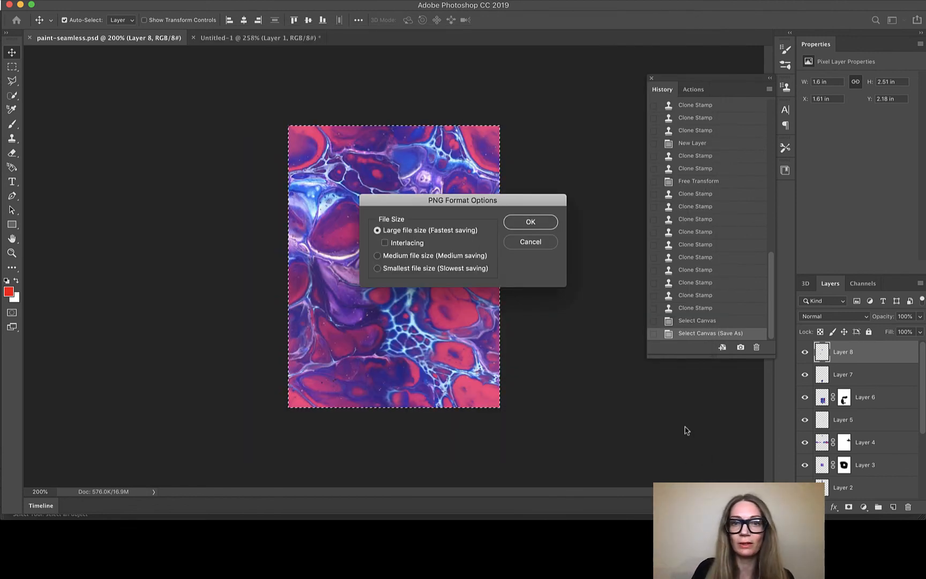
{"action": "left_click", "coordinate": [551, 225]}
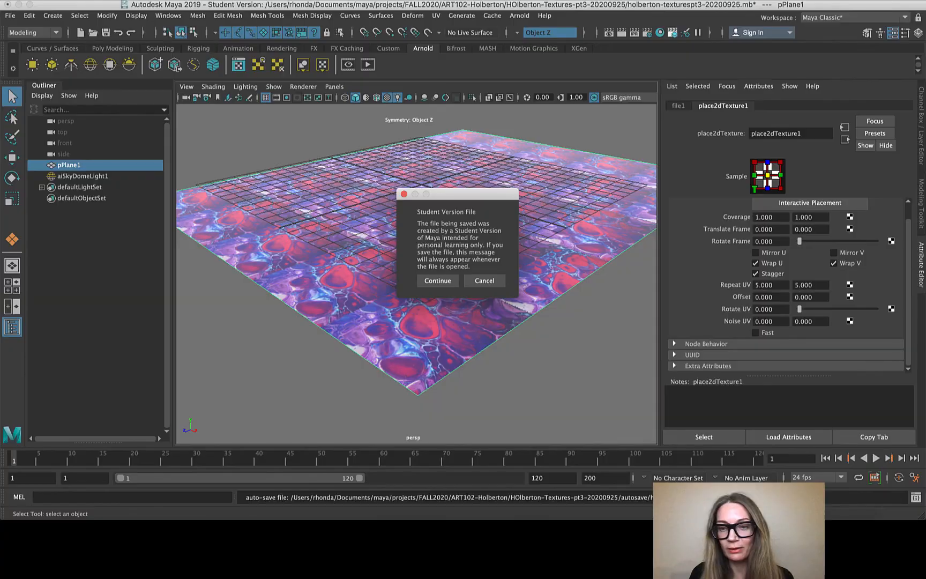
Switch to Maya, cancel the pending student-version save, and load paint-seamless.png as the image of the file1 texture node
{"action": "left_click", "coordinate": [478, 282]}
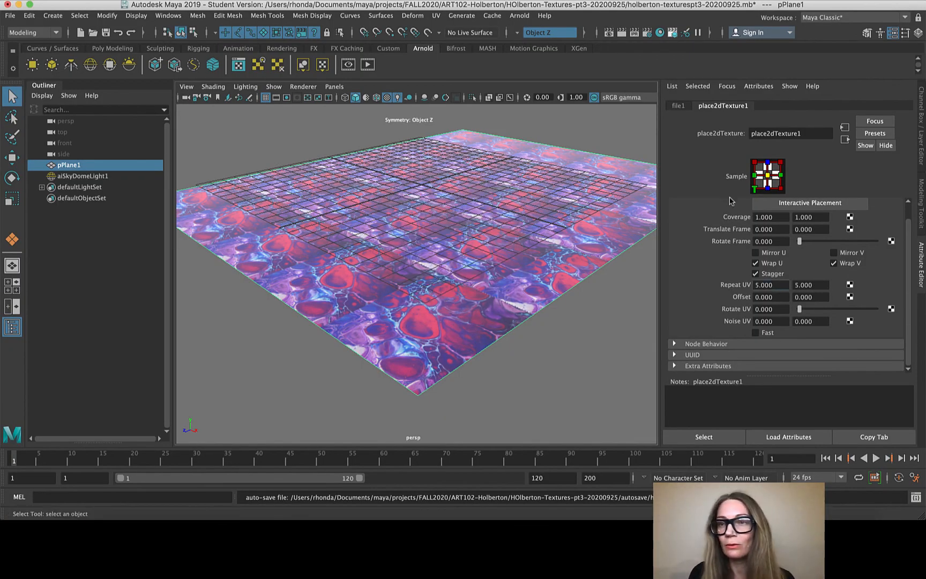
{"action": "left_click", "coordinate": [679, 106]}
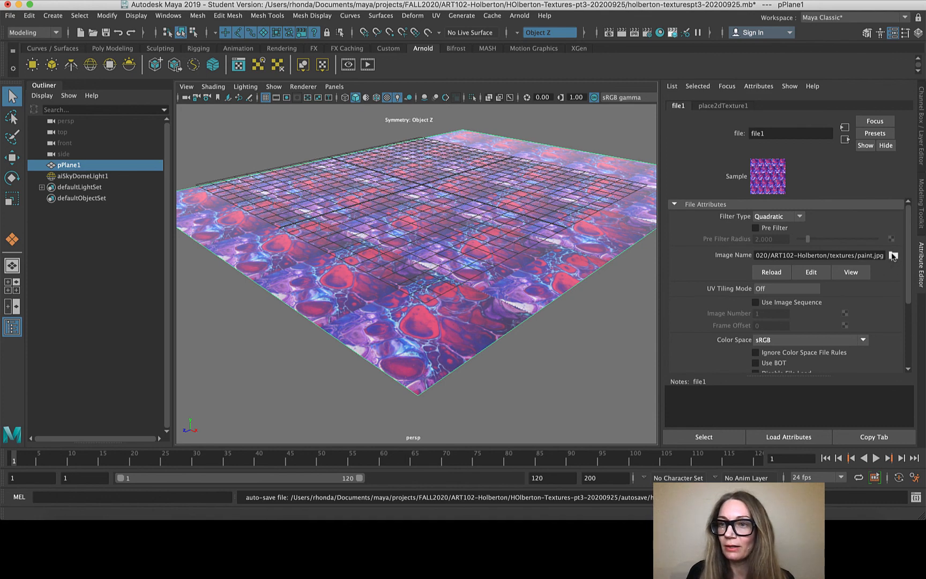
{"action": "left_click", "coordinate": [893, 256]}
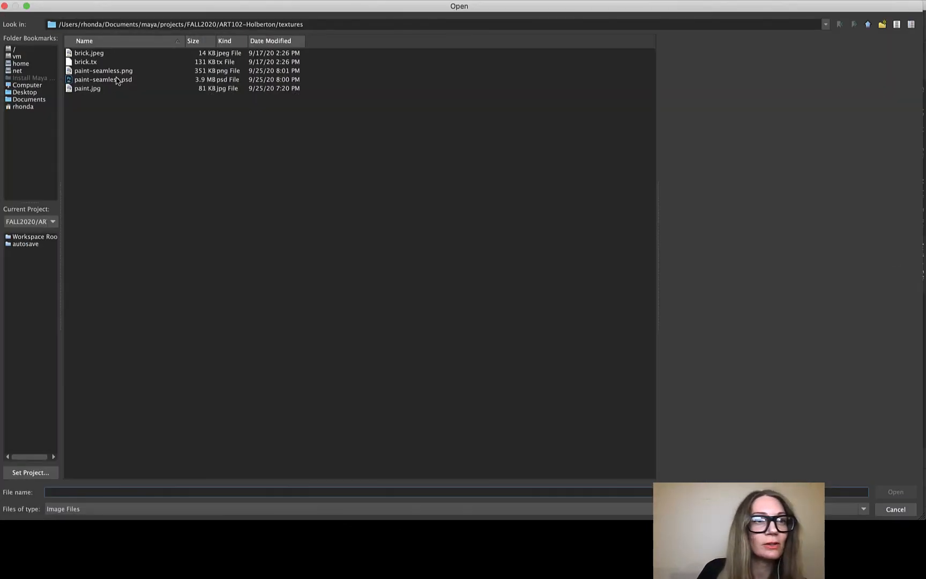
{"action": "left_click", "coordinate": [113, 71]}
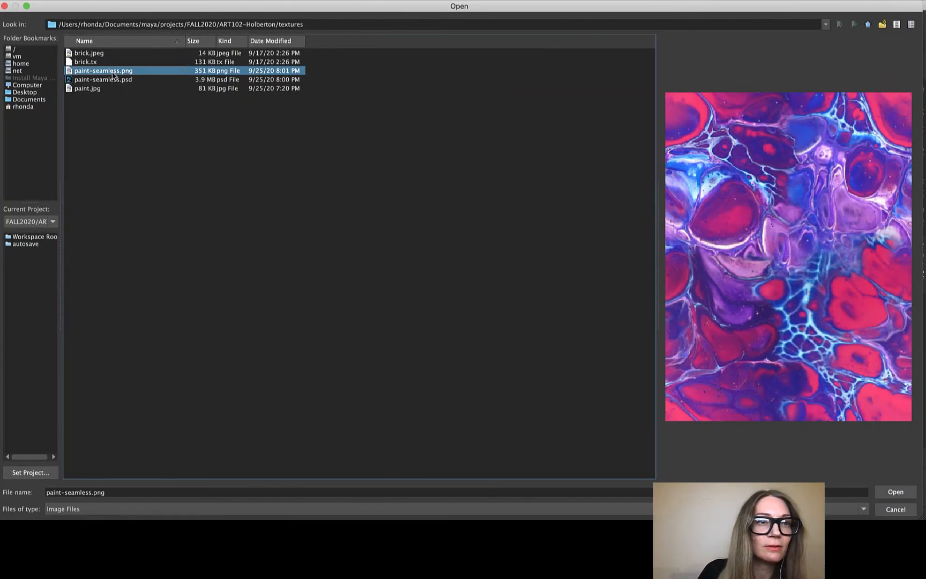
{"action": "left_click", "coordinate": [904, 492]}
Turn off Stagger in the texture's 2D placement settings and inspect the plane's tiling for seams up close and from afar
{"action": "scroll", "coordinate": [461, 300], "scroll_direction": "up", "scroll_amount": 10}
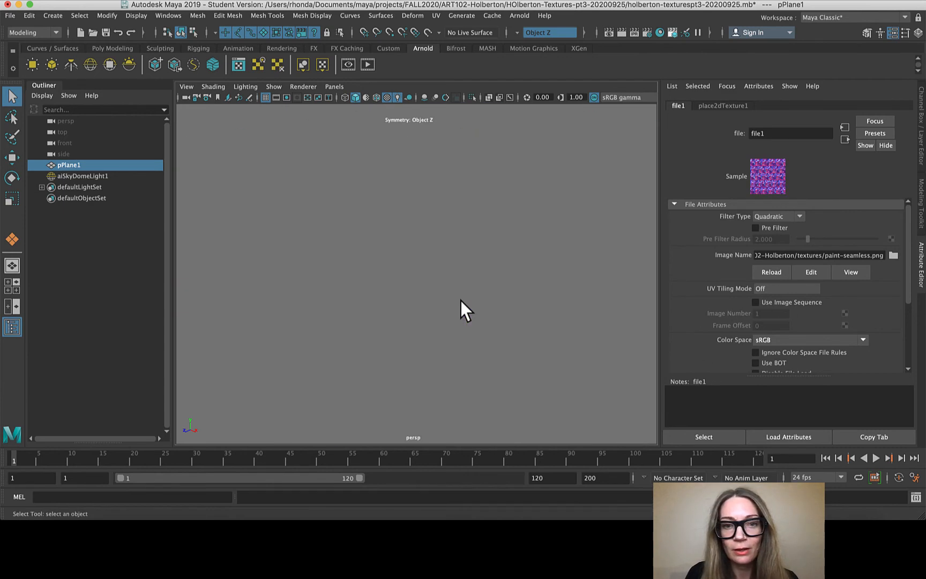
{"action": "scroll", "coordinate": [460, 300], "scroll_direction": "down", "scroll_amount": 4}
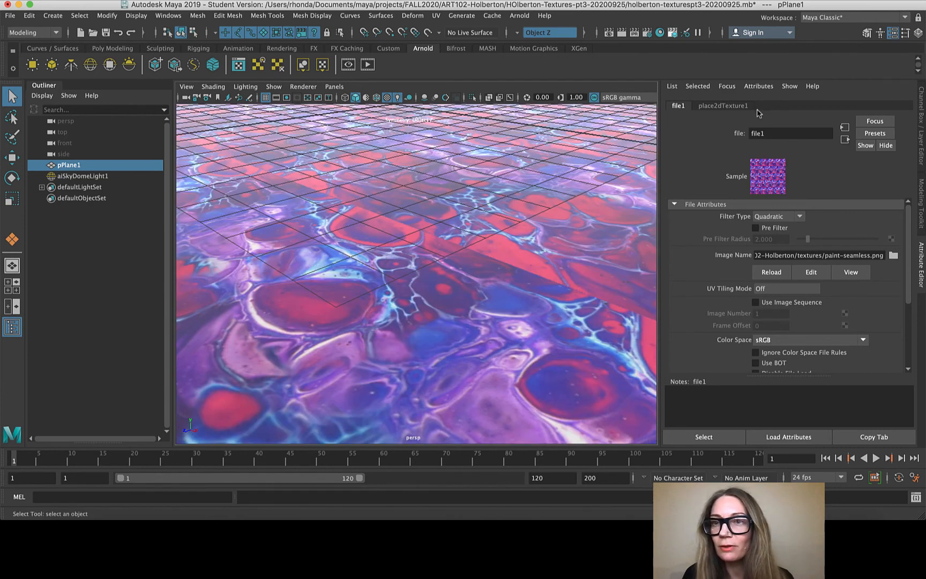
{"action": "left_click", "coordinate": [728, 108]}
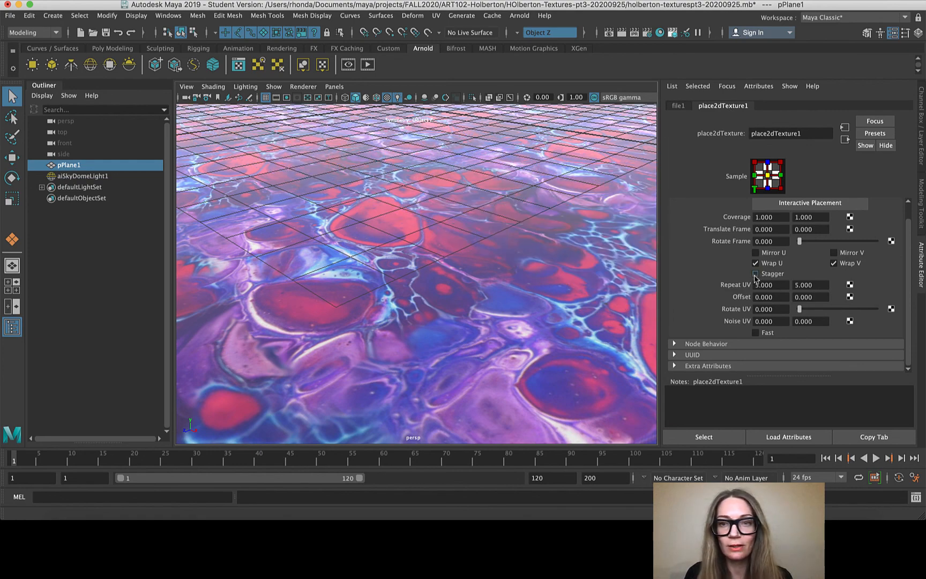
{"action": "scroll", "coordinate": [513, 267], "scroll_direction": "down", "scroll_amount": 5}
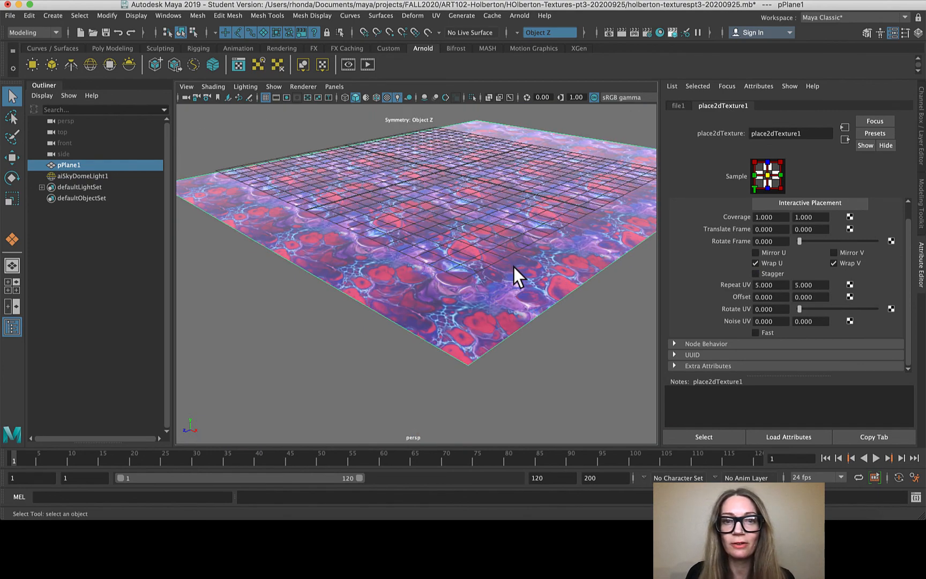
{"action": "scroll", "coordinate": [571, 235], "scroll_direction": "up", "scroll_amount": 5}
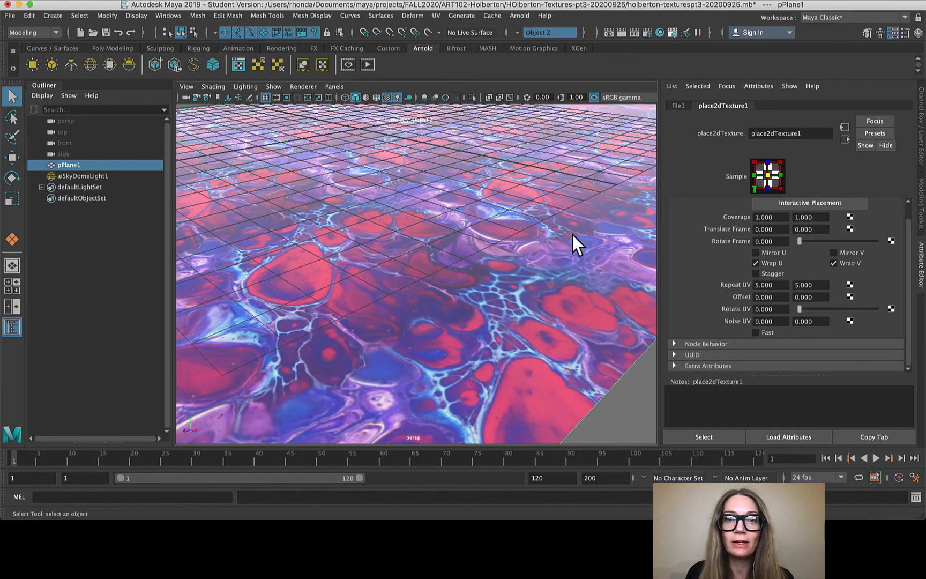
{"action": "scroll", "coordinate": [570, 235], "scroll_direction": "down", "scroll_amount": 5}
{"action": "scroll", "coordinate": [391, 249], "scroll_direction": "up", "scroll_amount": 5}
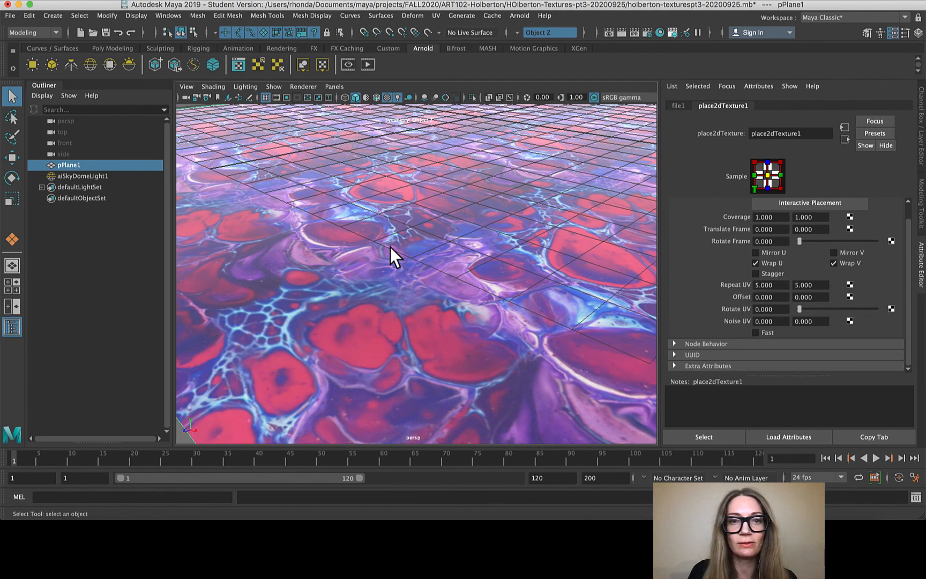
{"action": "scroll", "coordinate": [407, 253], "scroll_direction": "up", "scroll_amount": 5}
{"action": "scroll", "coordinate": [407, 254], "scroll_direction": "down", "scroll_amount": 10}
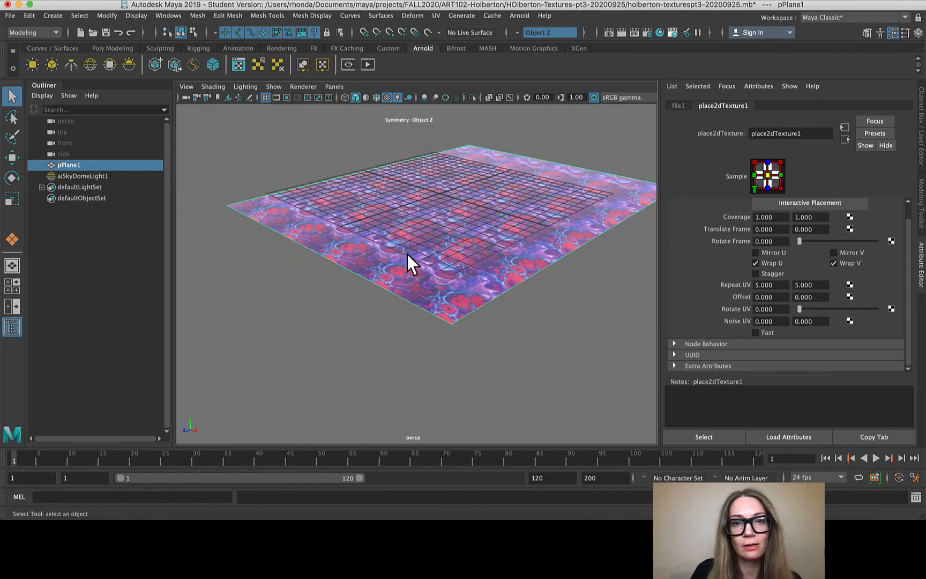
{"action": "scroll", "coordinate": [468, 214], "scroll_direction": "up", "scroll_amount": 3}
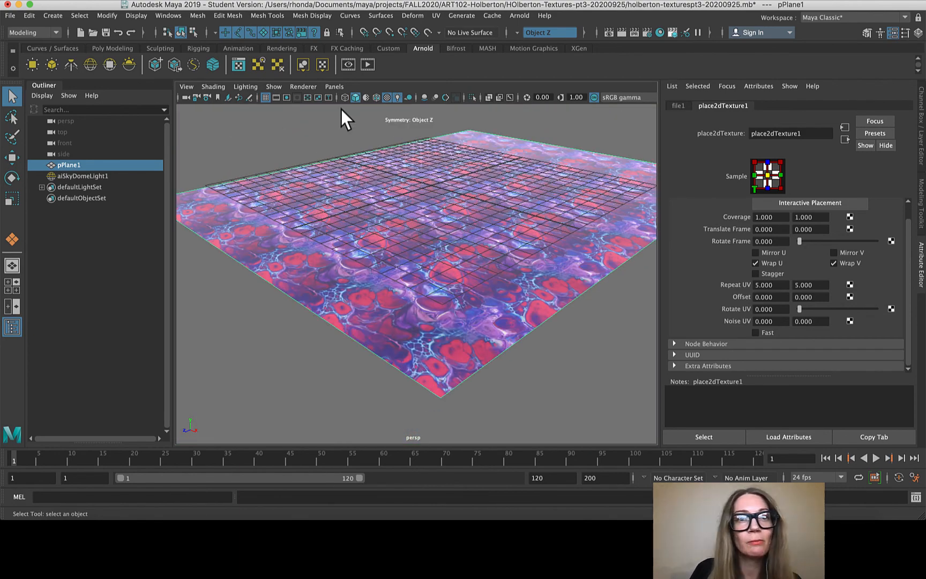
Hide the viewport grid and check the repeating texture across the whole plane
{"action": "left_click", "coordinate": [265, 98]}
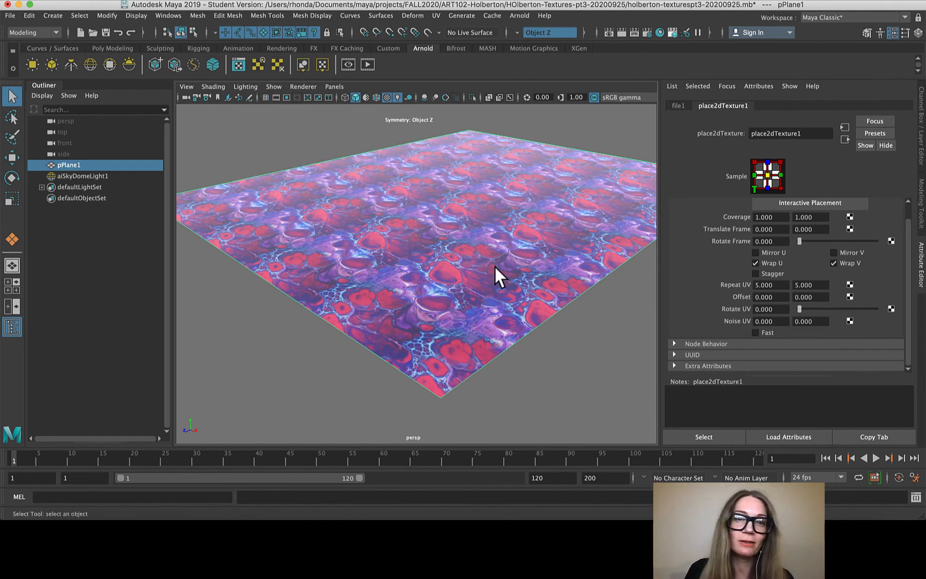
{"action": "scroll", "coordinate": [495, 266], "scroll_direction": "up", "scroll_amount": 5}
{"action": "scroll", "coordinate": [494, 267], "scroll_direction": "down", "scroll_amount": 8}
{"action": "scroll", "coordinate": [495, 266], "scroll_direction": "up", "scroll_amount": 3}
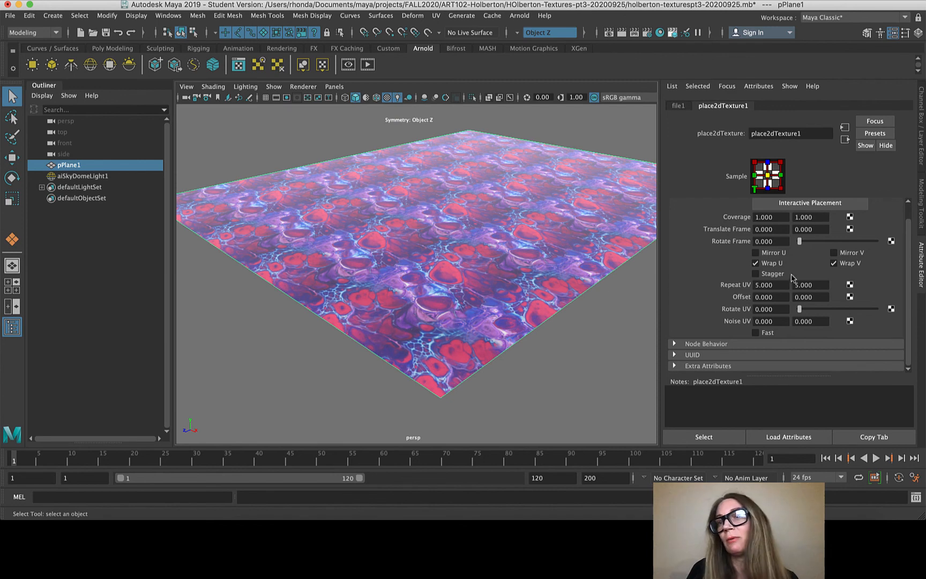
Set the texture's Repeat UV to 3 in both directions
{"action": "left_click", "coordinate": [770, 284]}
{"action": "type", "text": "3"}
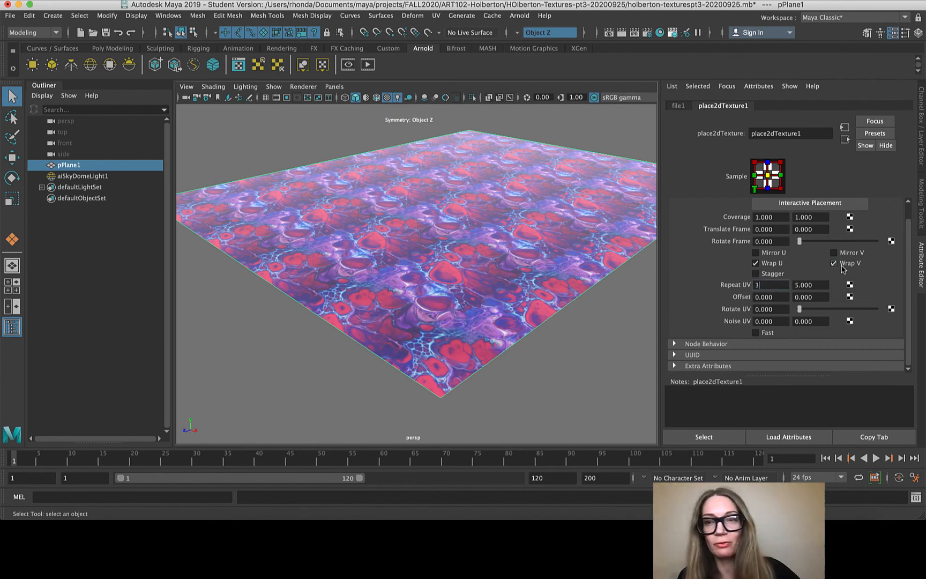
{"action": "key", "text": "Tab"}
{"action": "type", "text": "3"}
{"action": "key", "text": "Return"}
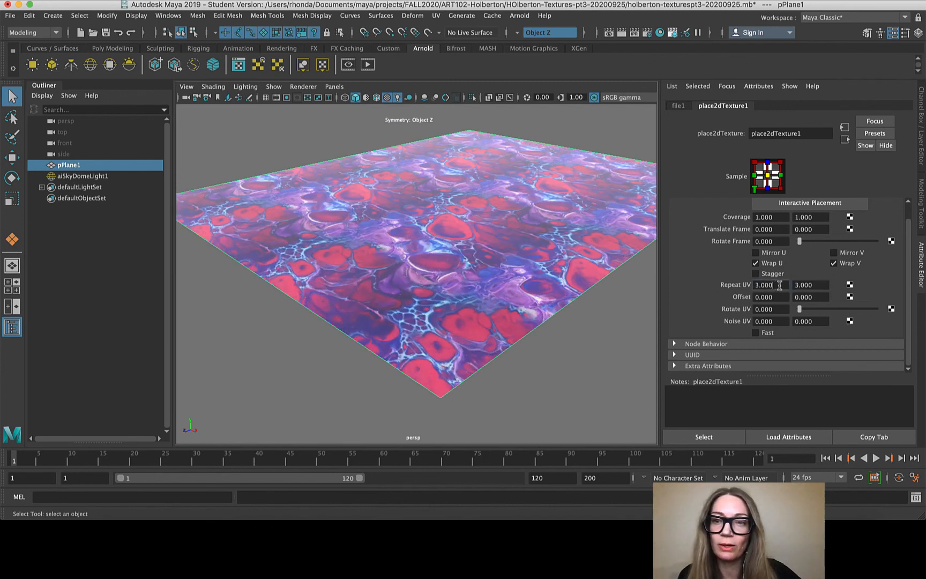